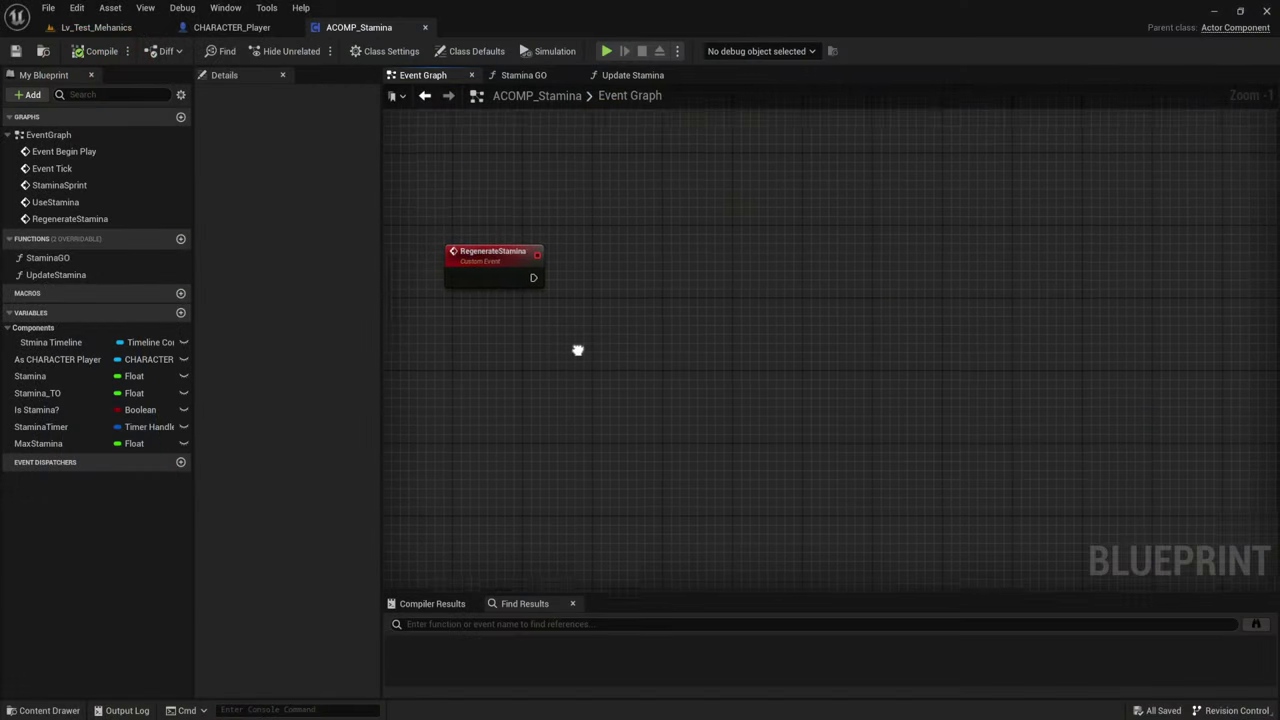
Drag a wire from the RegenerateStamina event and search 'timer' to add Set Timer by Event
click(443, 258)
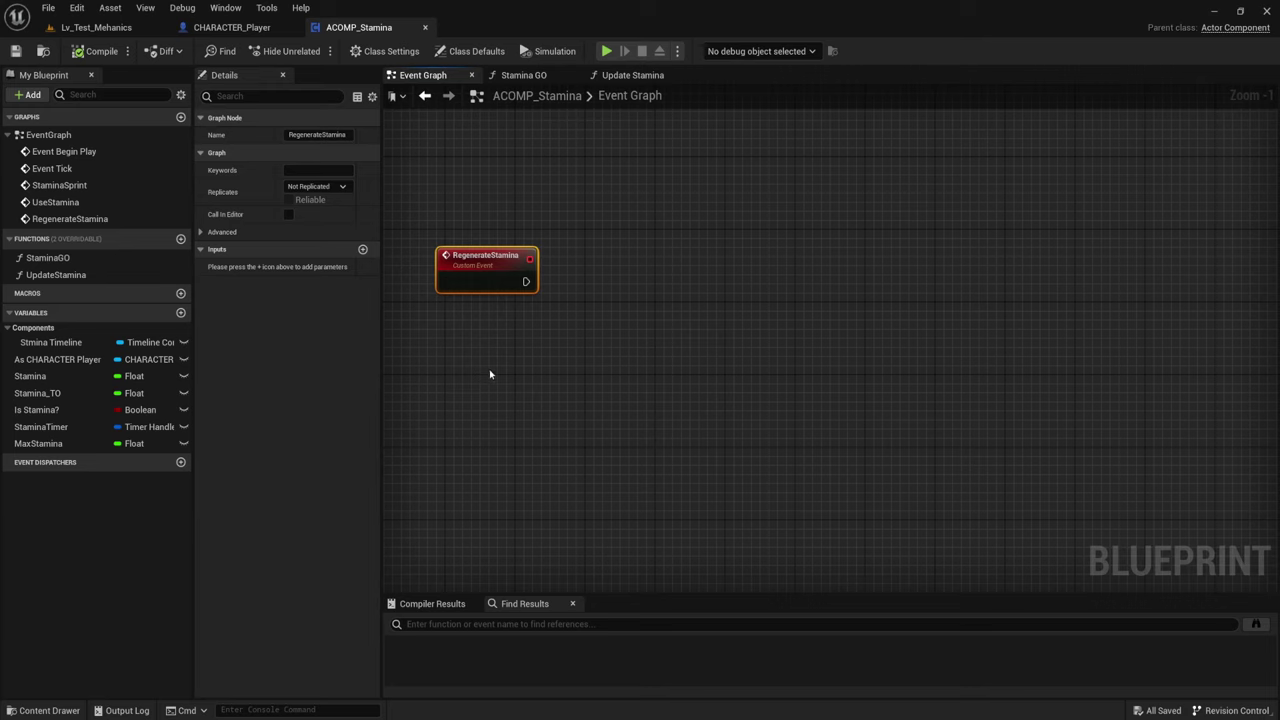
right_drag(560, 331, 553, 331)
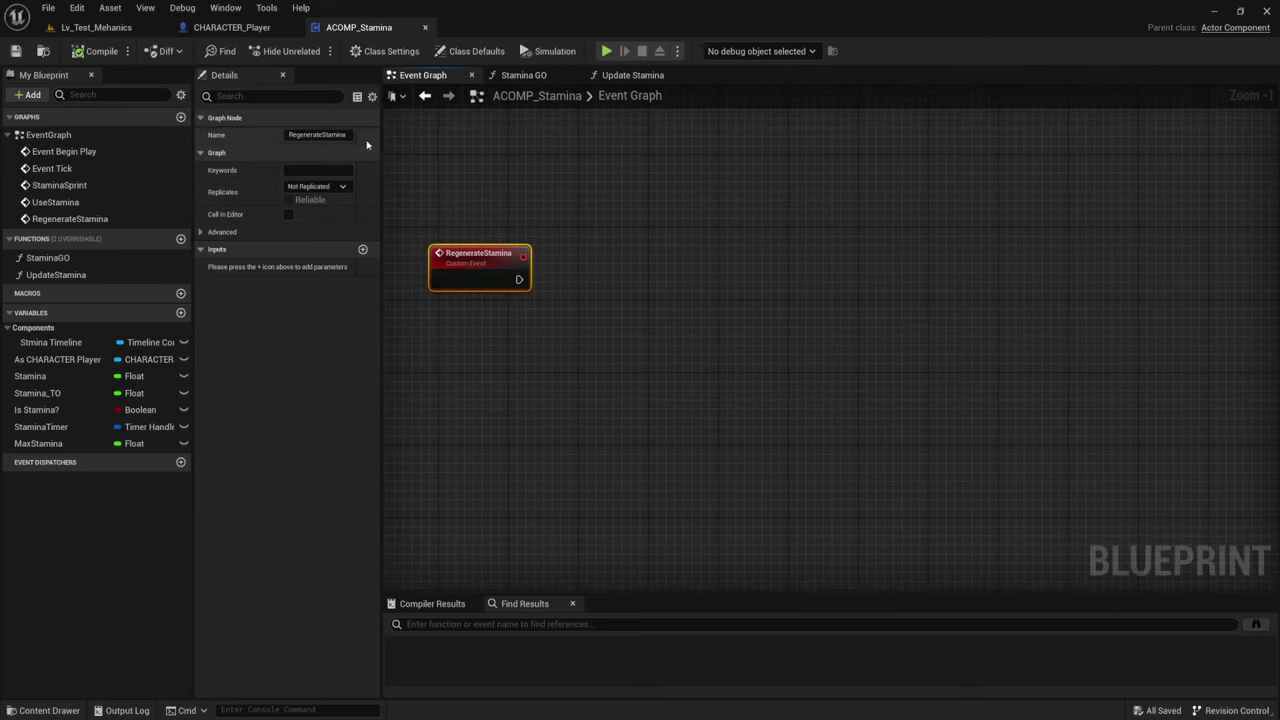
right_drag(562, 290, 561, 299)
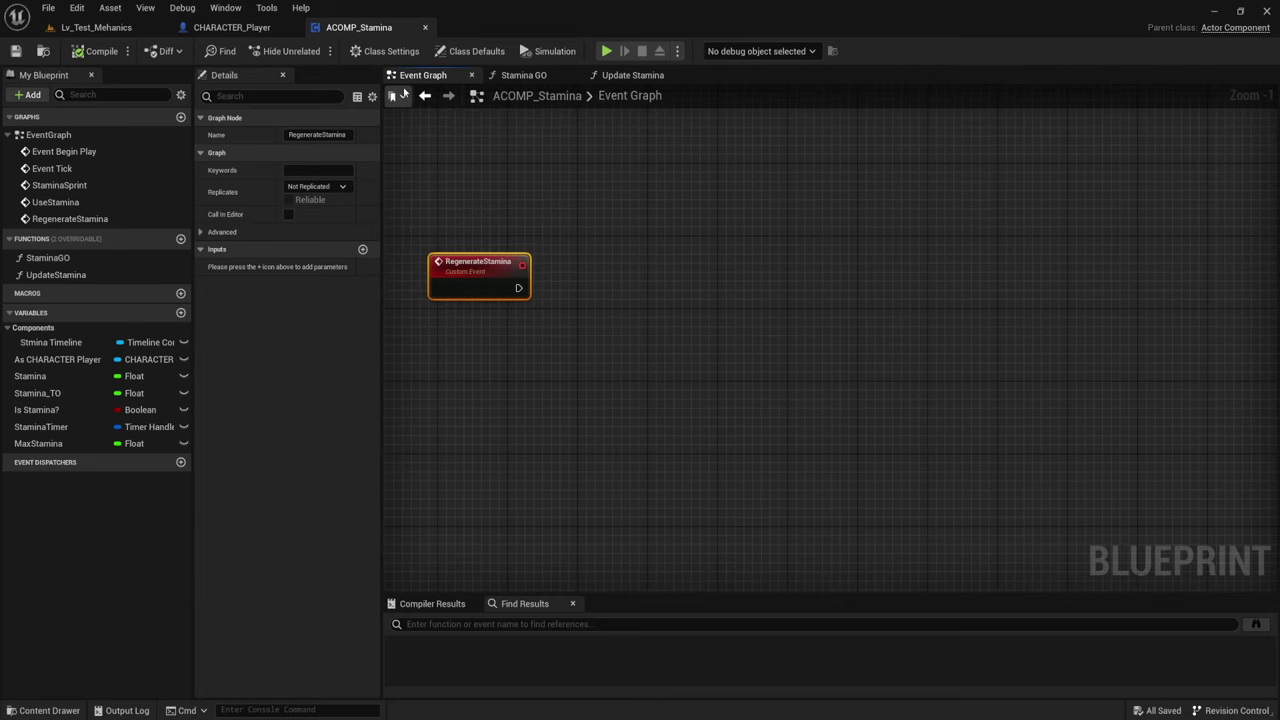
mouse_move(606, 257)
right_down()
mouse_move(587, 244)
mouse_move(591, 220)
right_up()
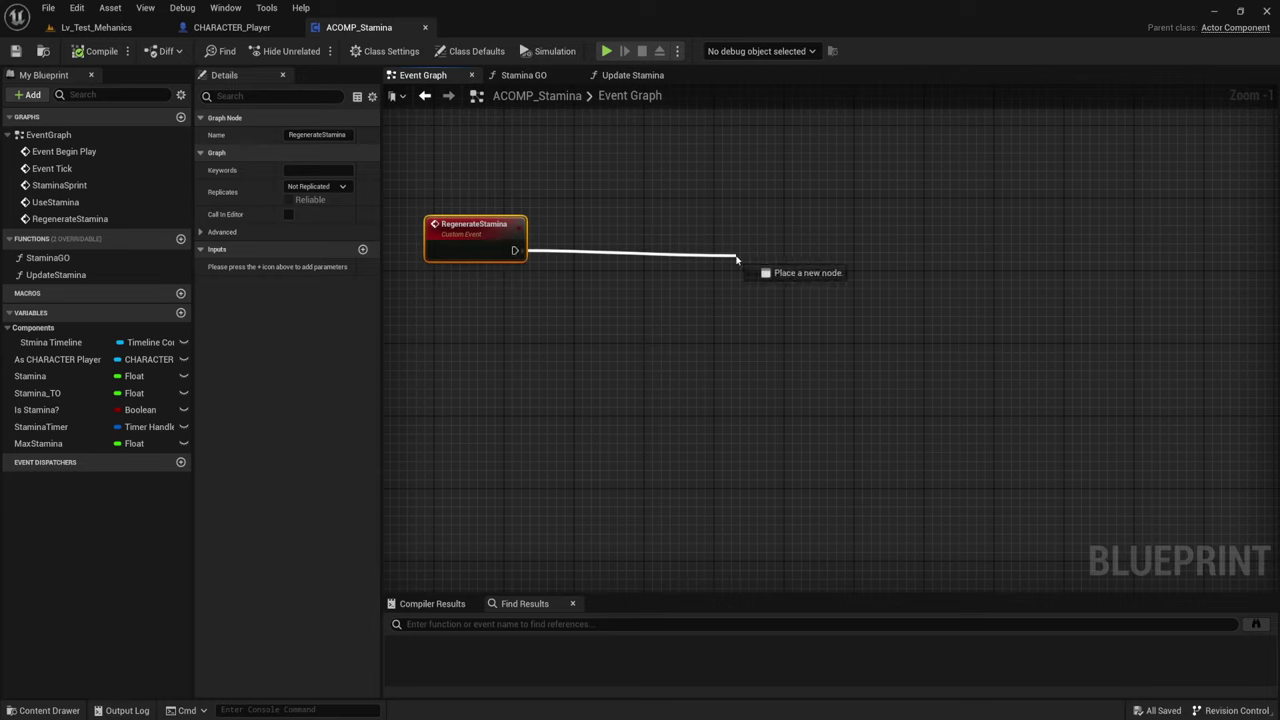
drag(516, 251, 736, 258)
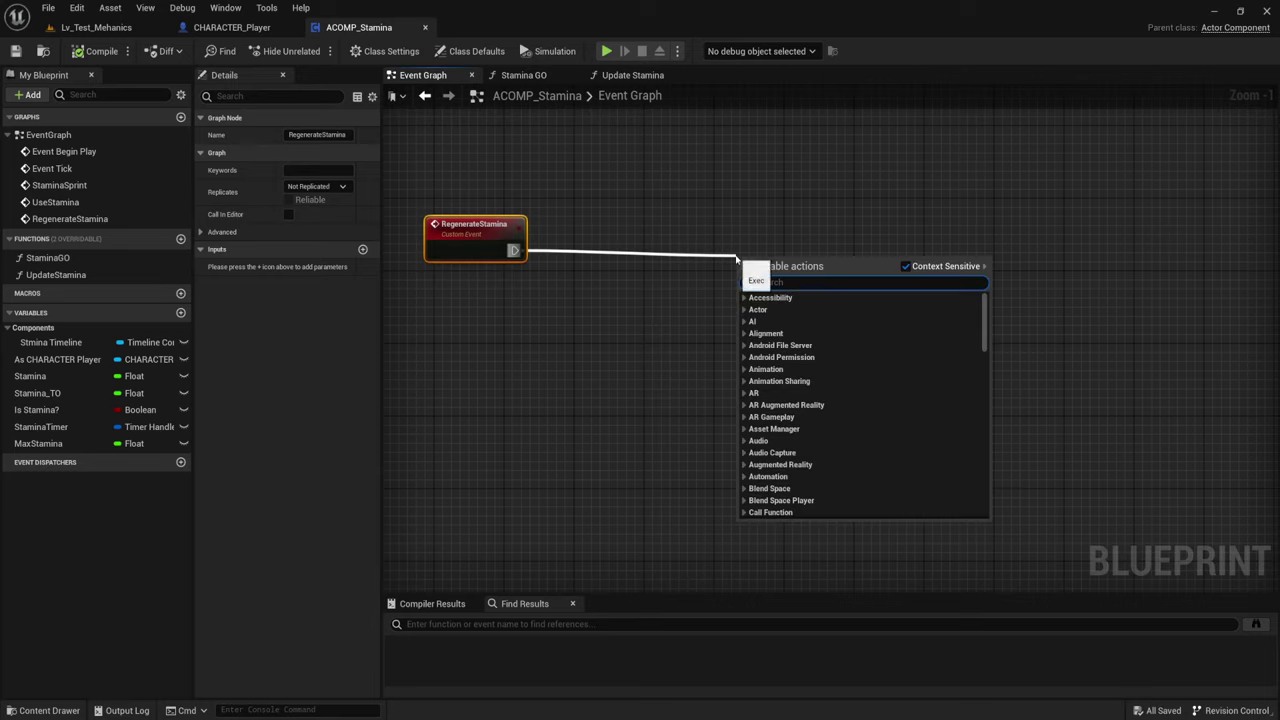
text(timer)
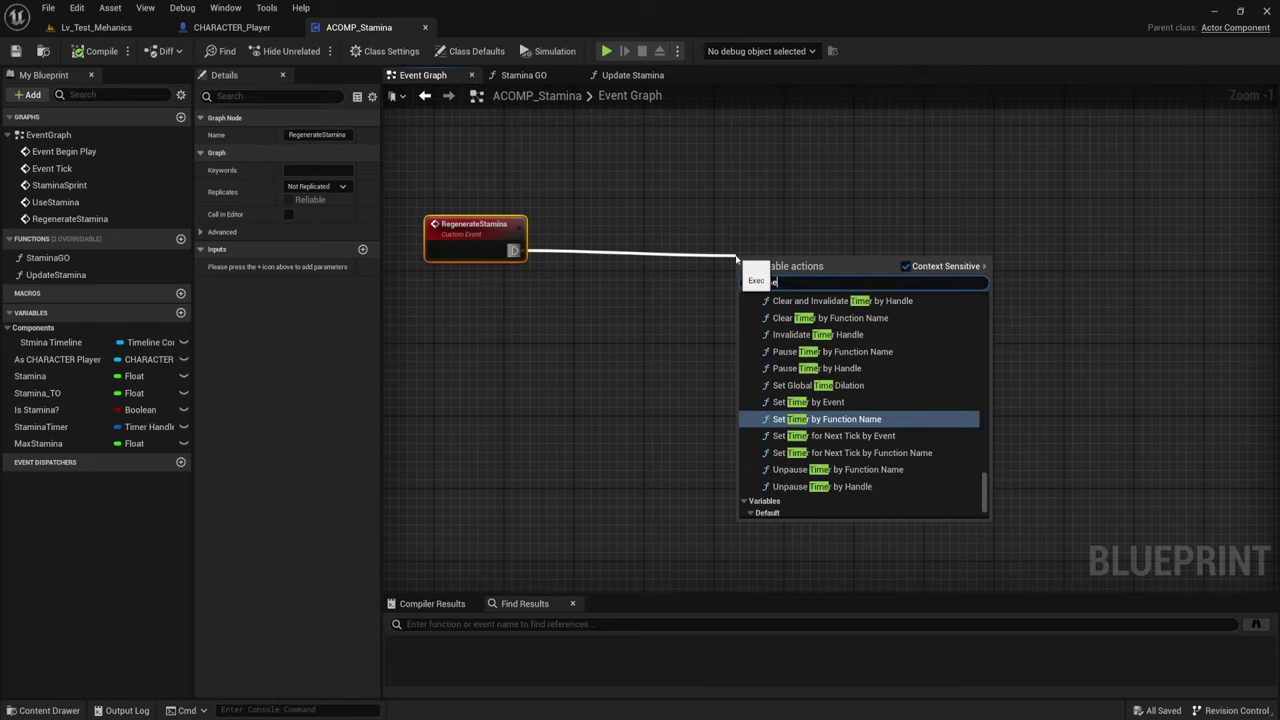
Place the Set Timer by Event node and add a custom event on its Event pin
click(808, 396)
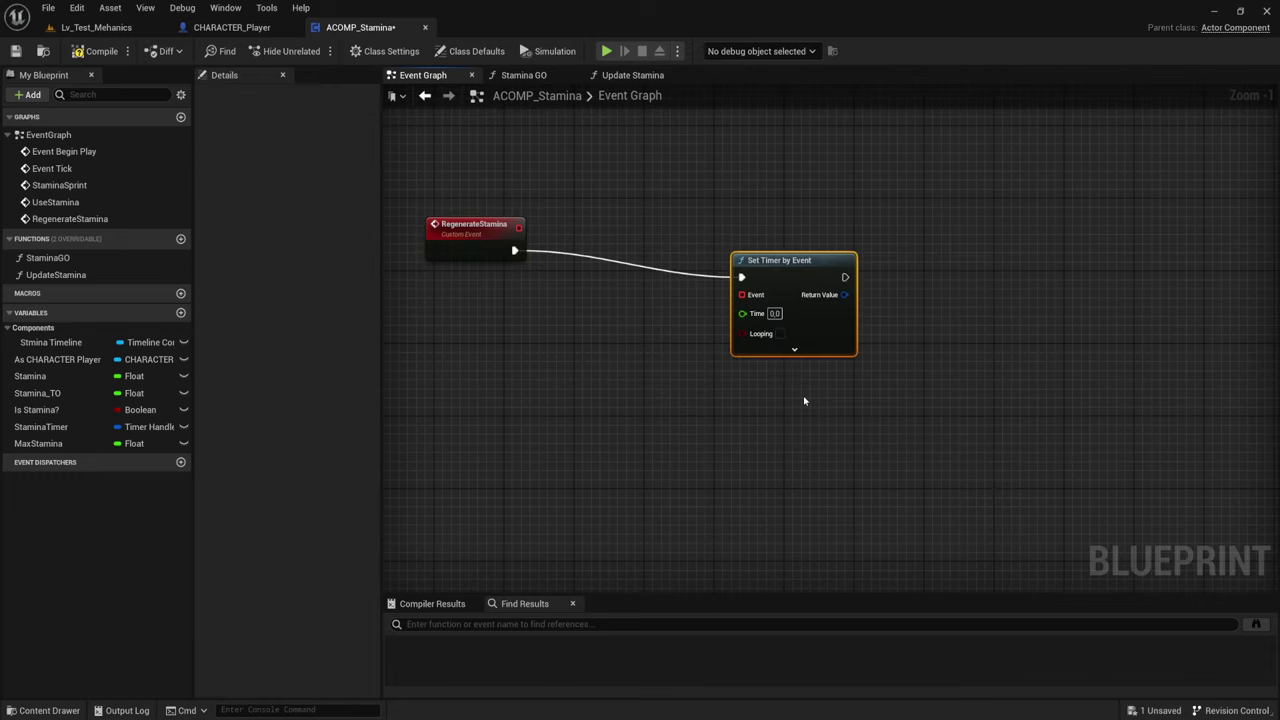
mouse_move(780, 275)
mouse_down()
mouse_move(774, 259)
mouse_move(651, 422)
mouse_up()
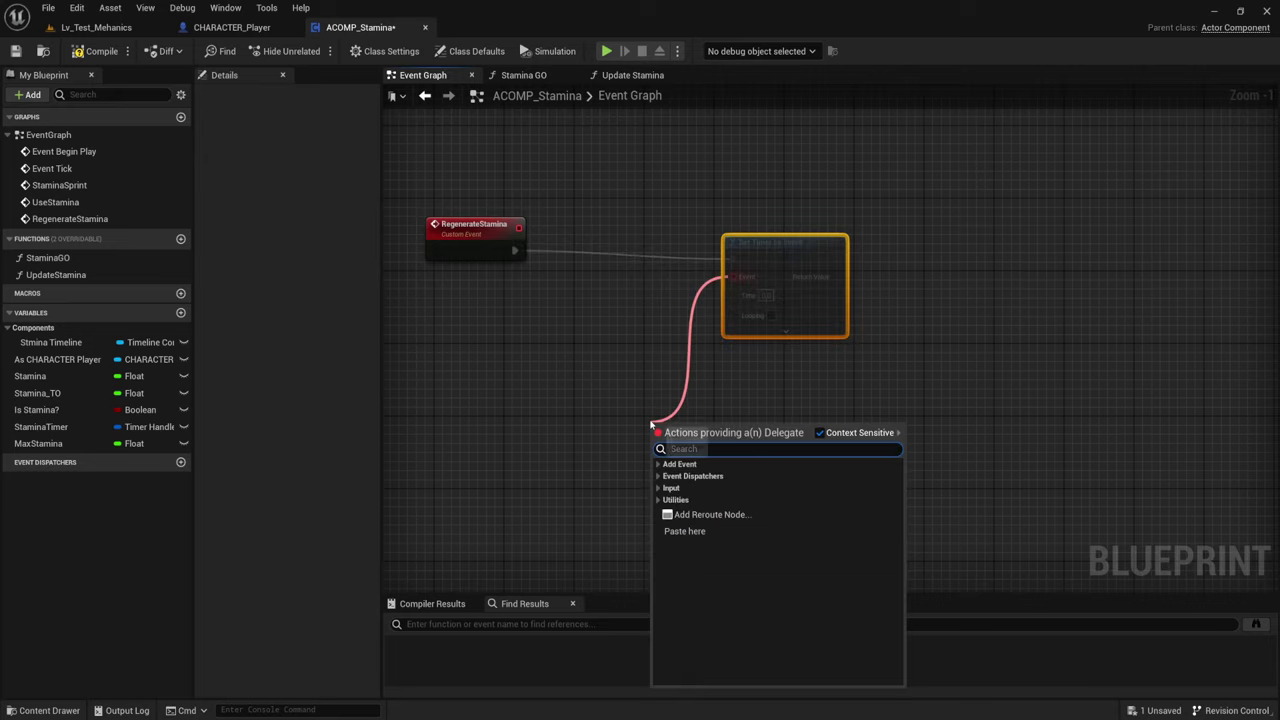
text(custom)
key(Return)
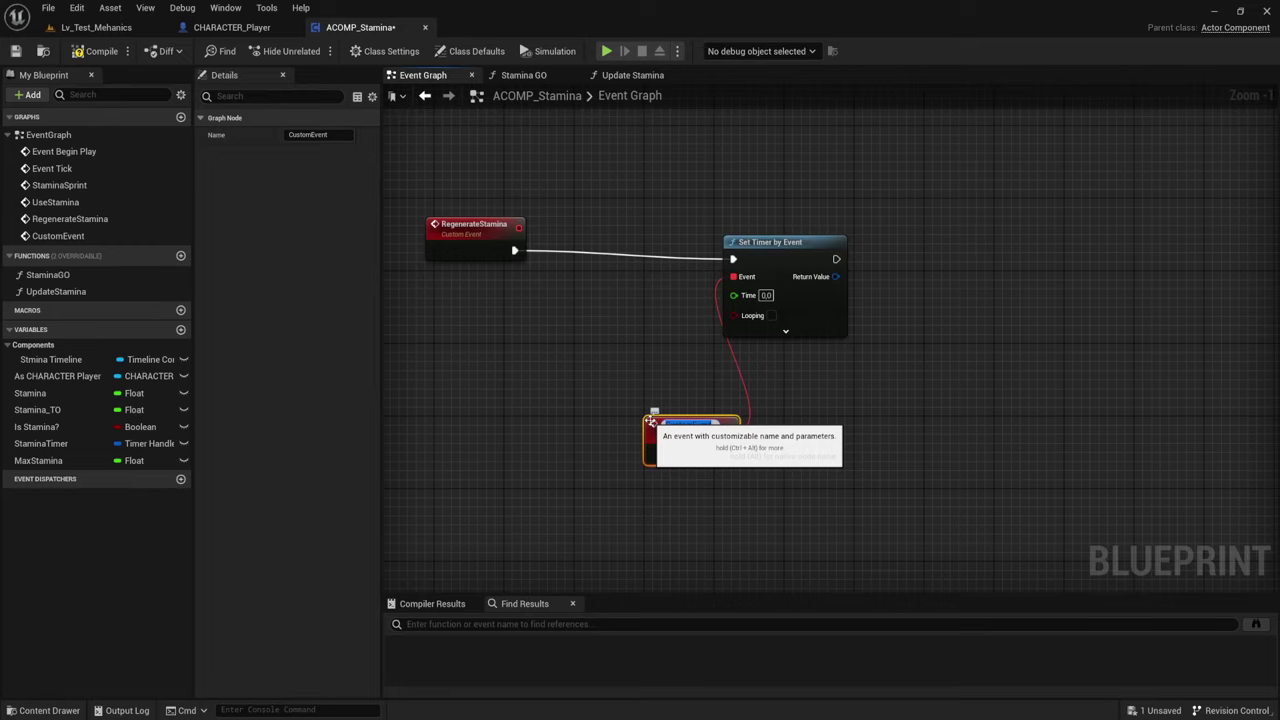
Name the custom event Regenerate and position it below the timer node
text(Regena)
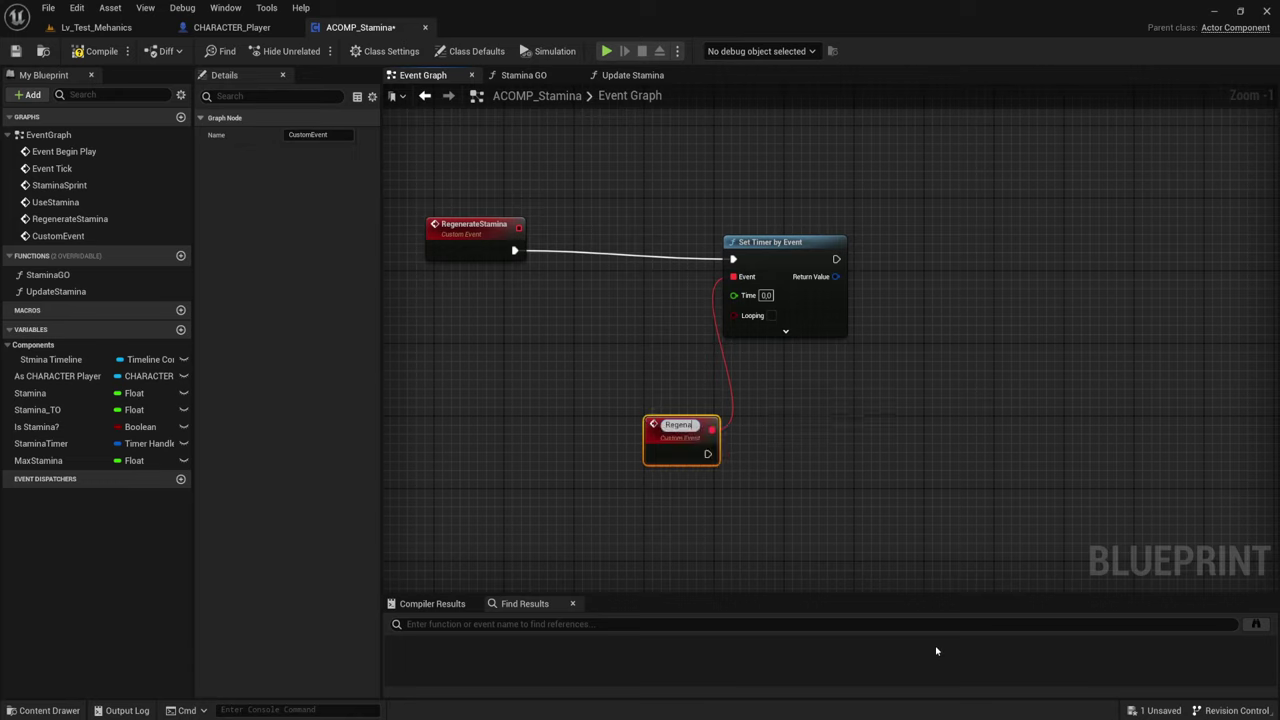
key(BackSpace)
text(egen)
text(rate)
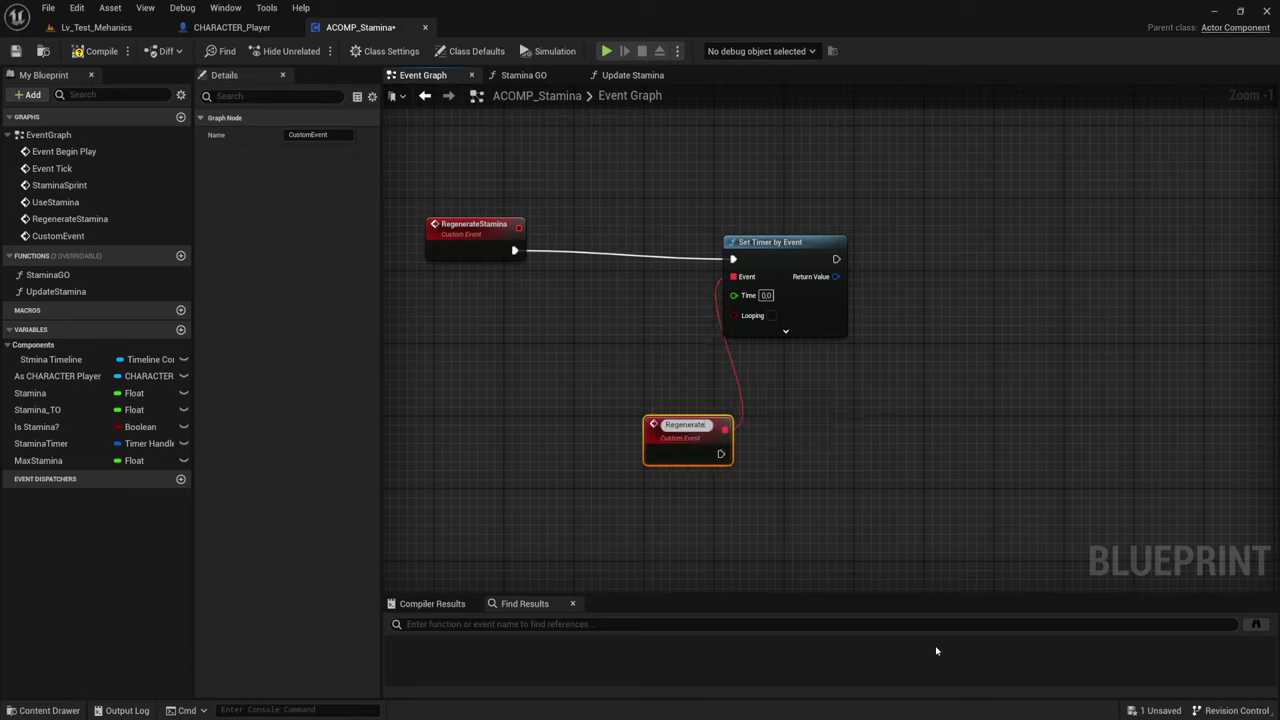
key(Return)
drag(680, 430, 593, 493)
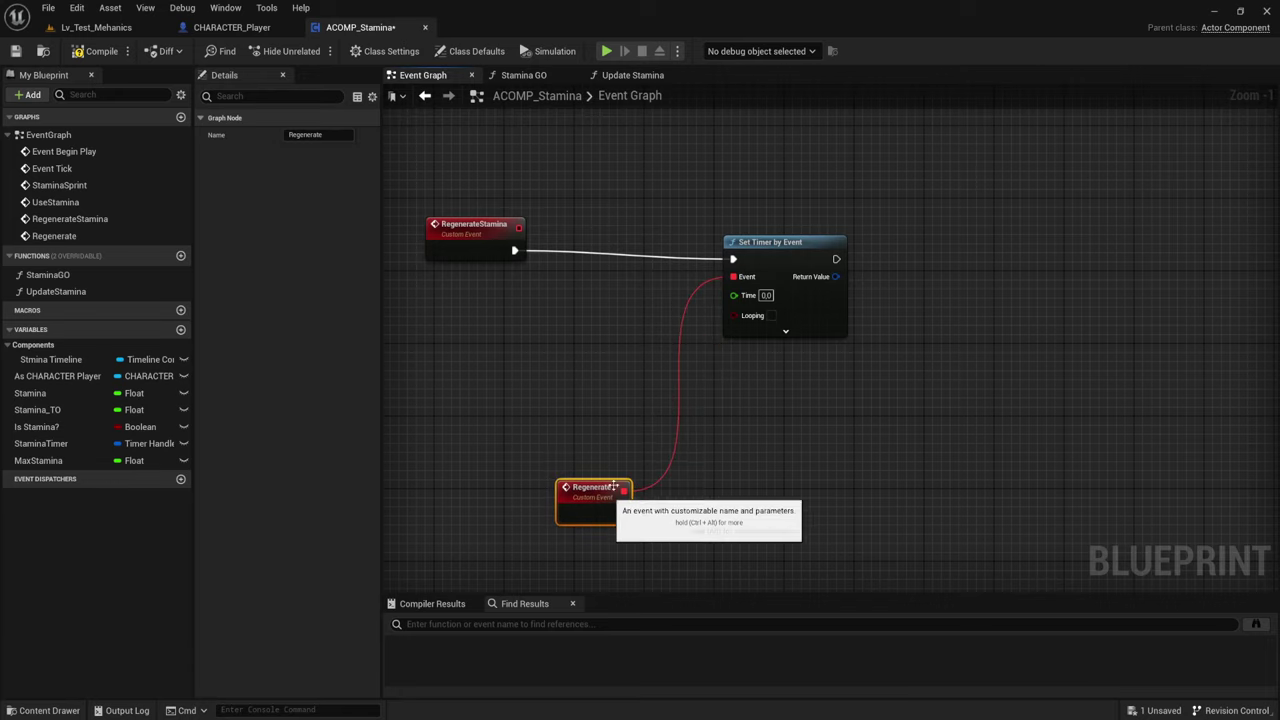
drag(777, 272, 768, 263)
click(758, 287)
Set the timer to 0.1 seconds with Looping on, and promote its handle to a RegenerateTimer variable
text(0.1)
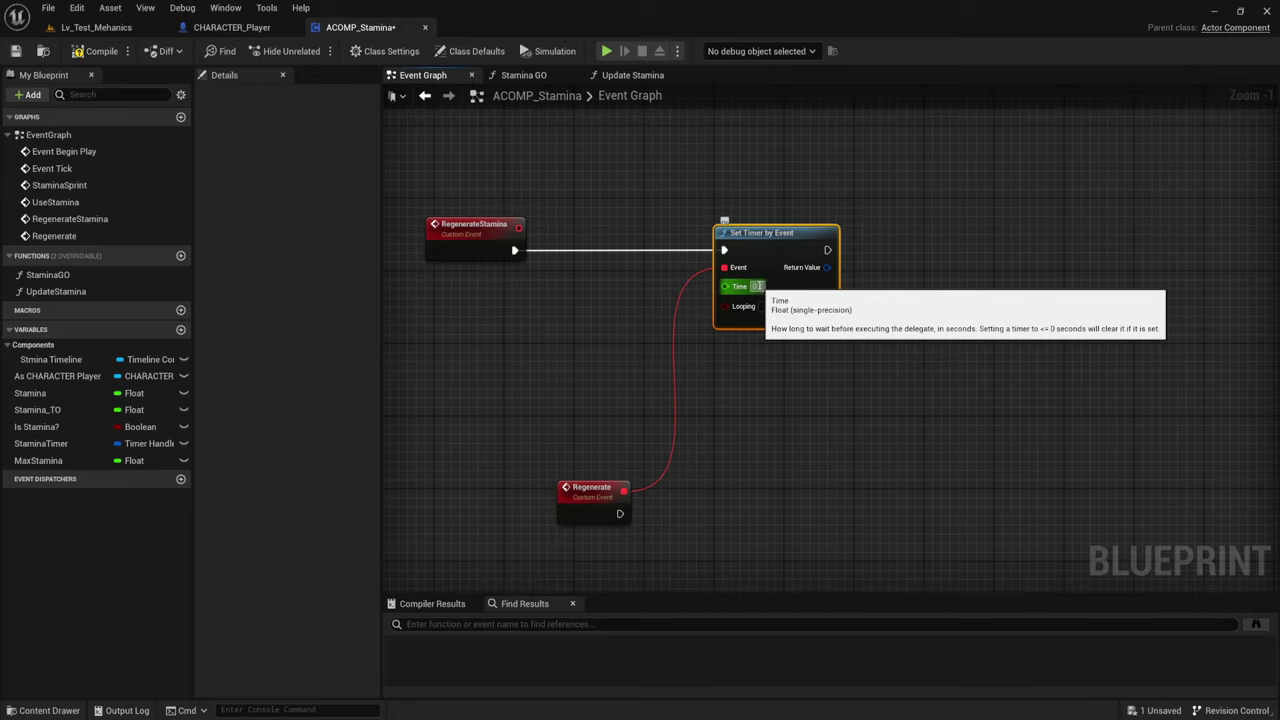
click(762, 307)
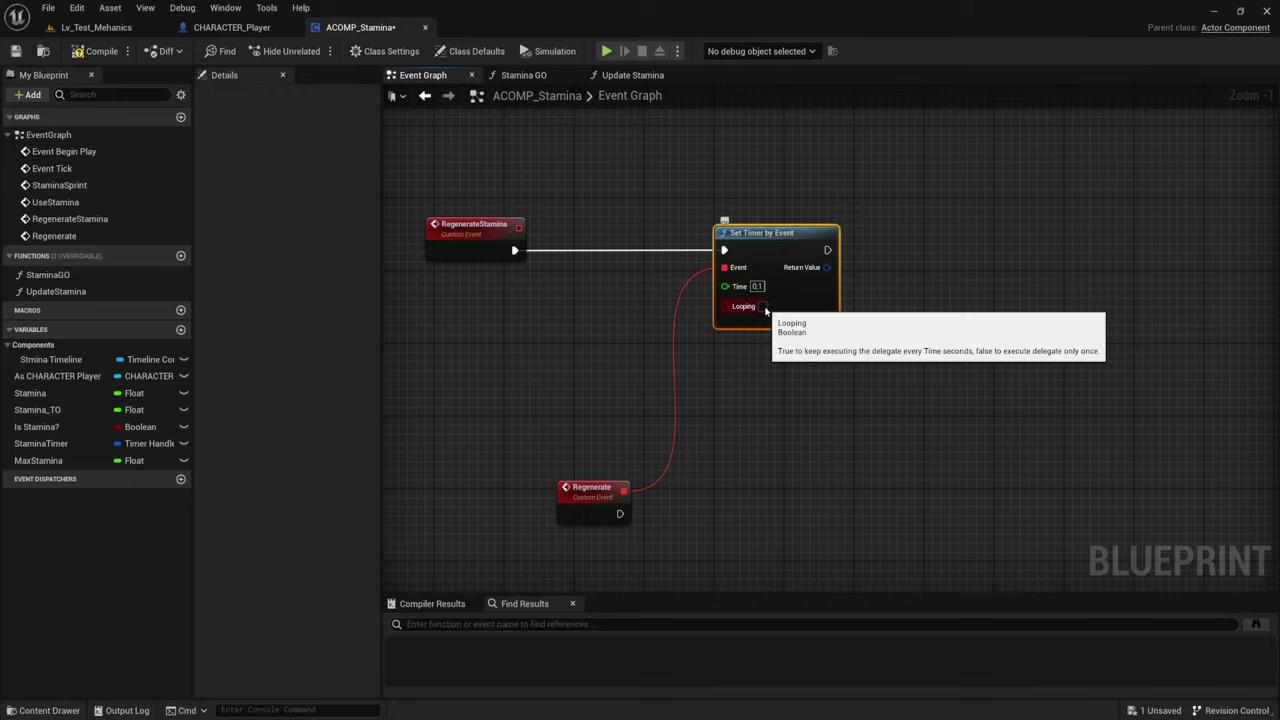
drag(827, 267, 880, 268)
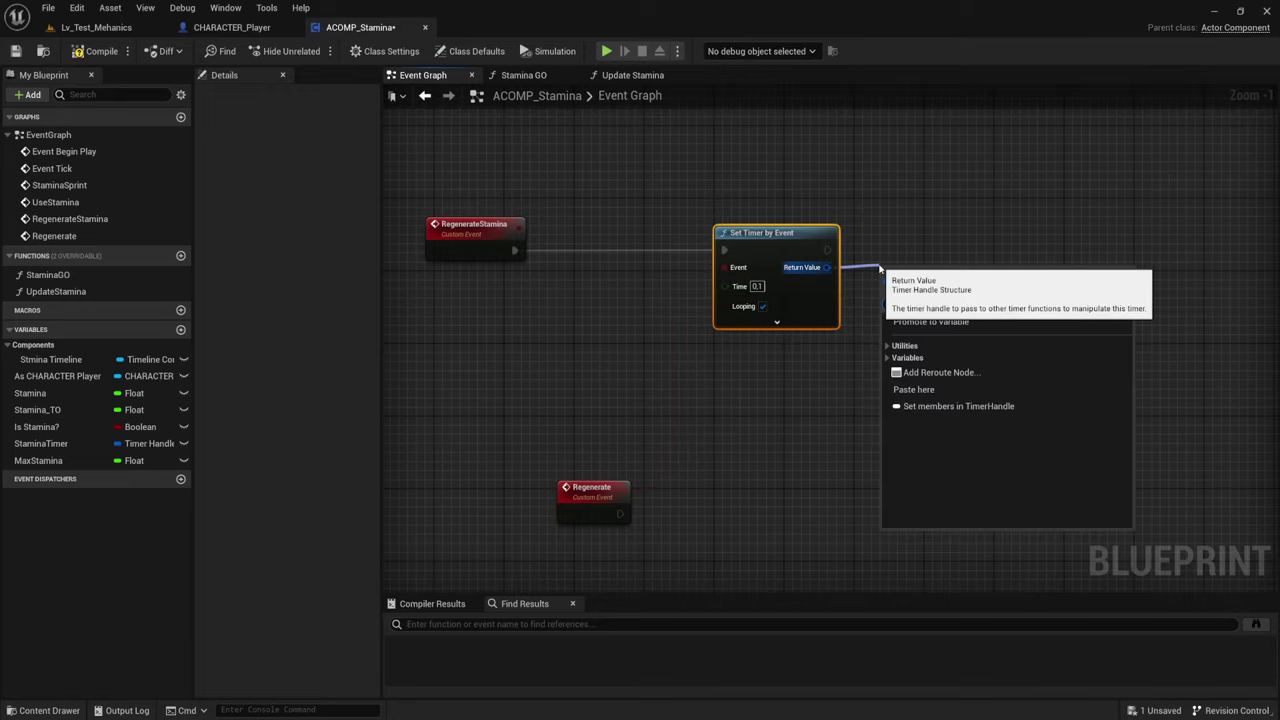
click(932, 321)
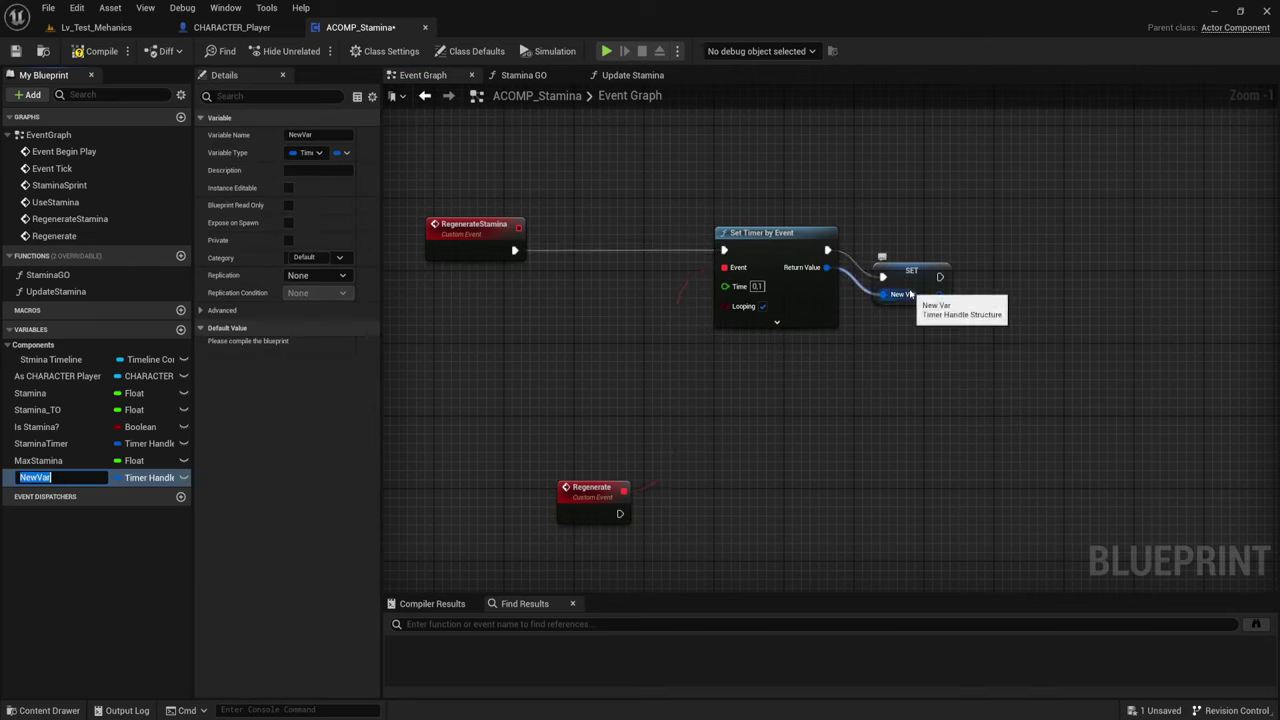
text(Rege)
text(nerate)
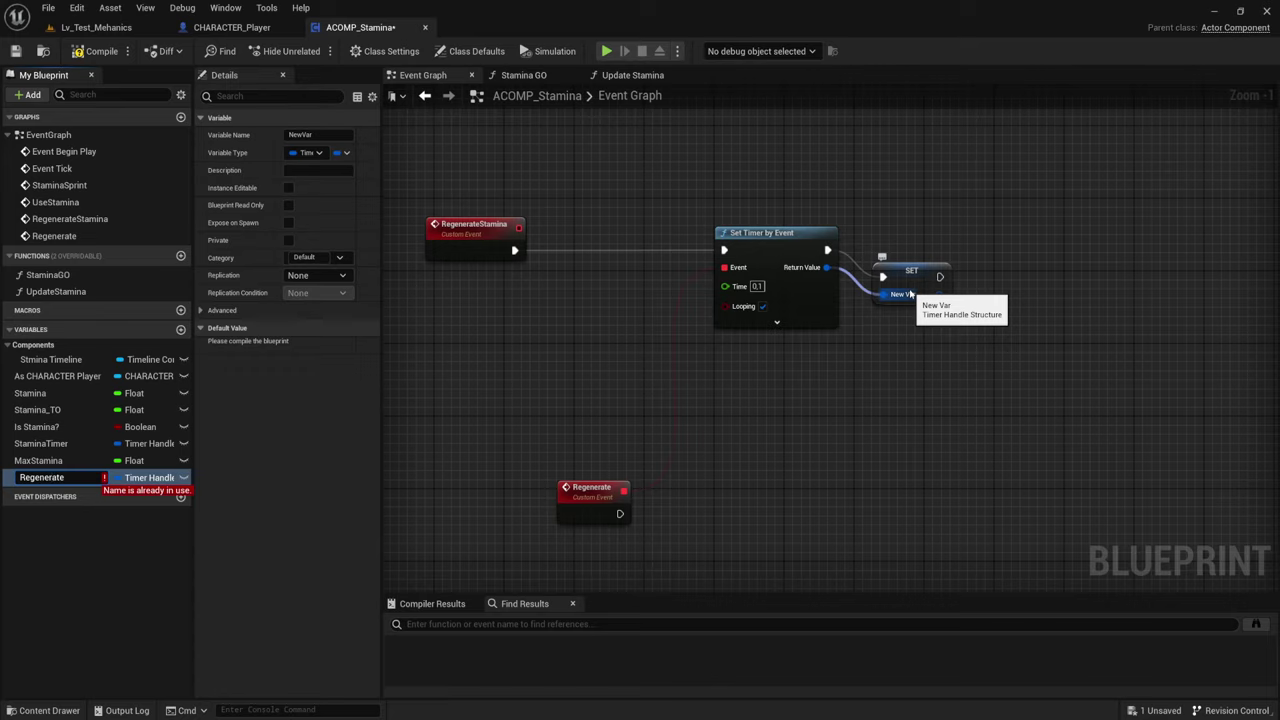
text(Timer)
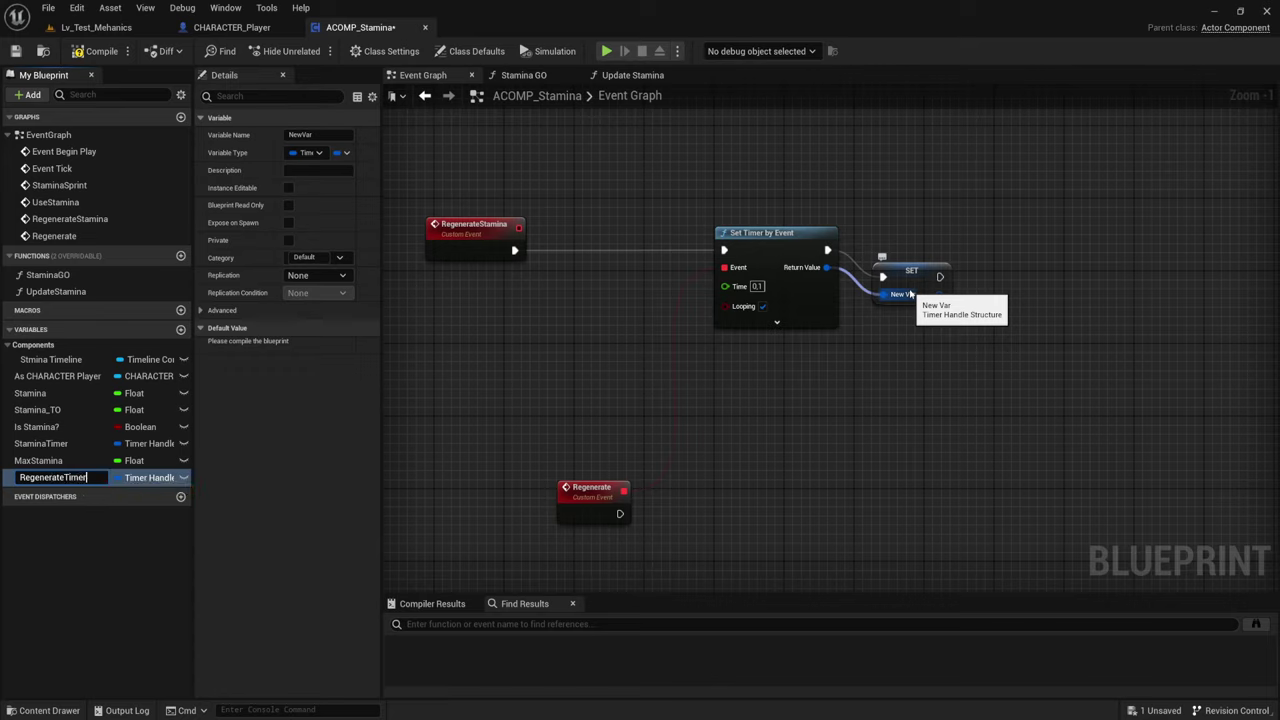
key(Return)
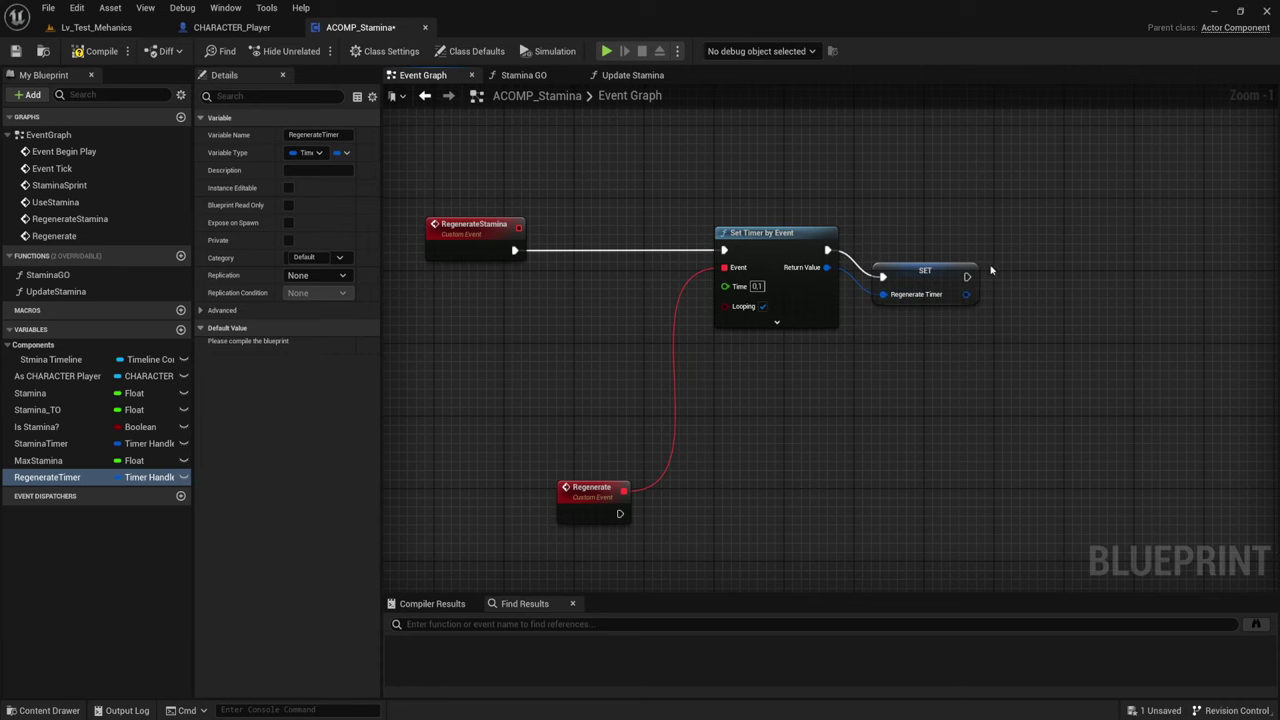
click(900, 275)
right_drag(771, 337, 747, 332)
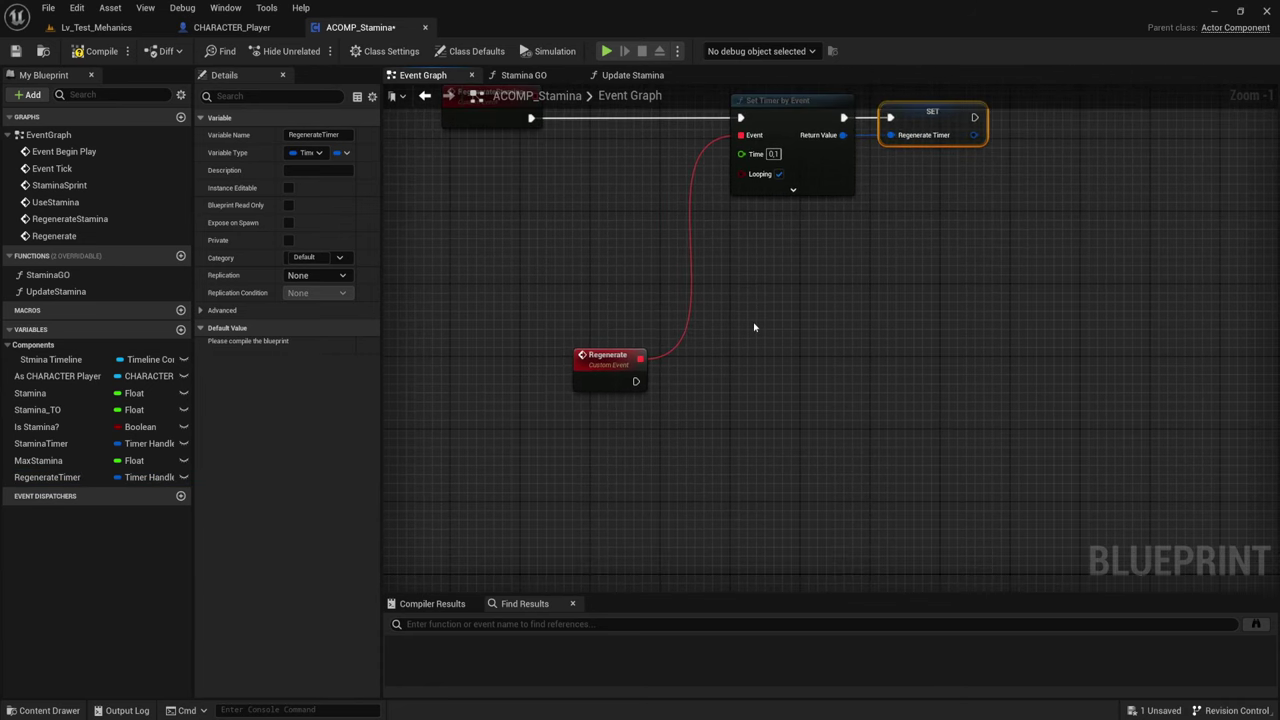
right_drag(716, 390, 781, 360)
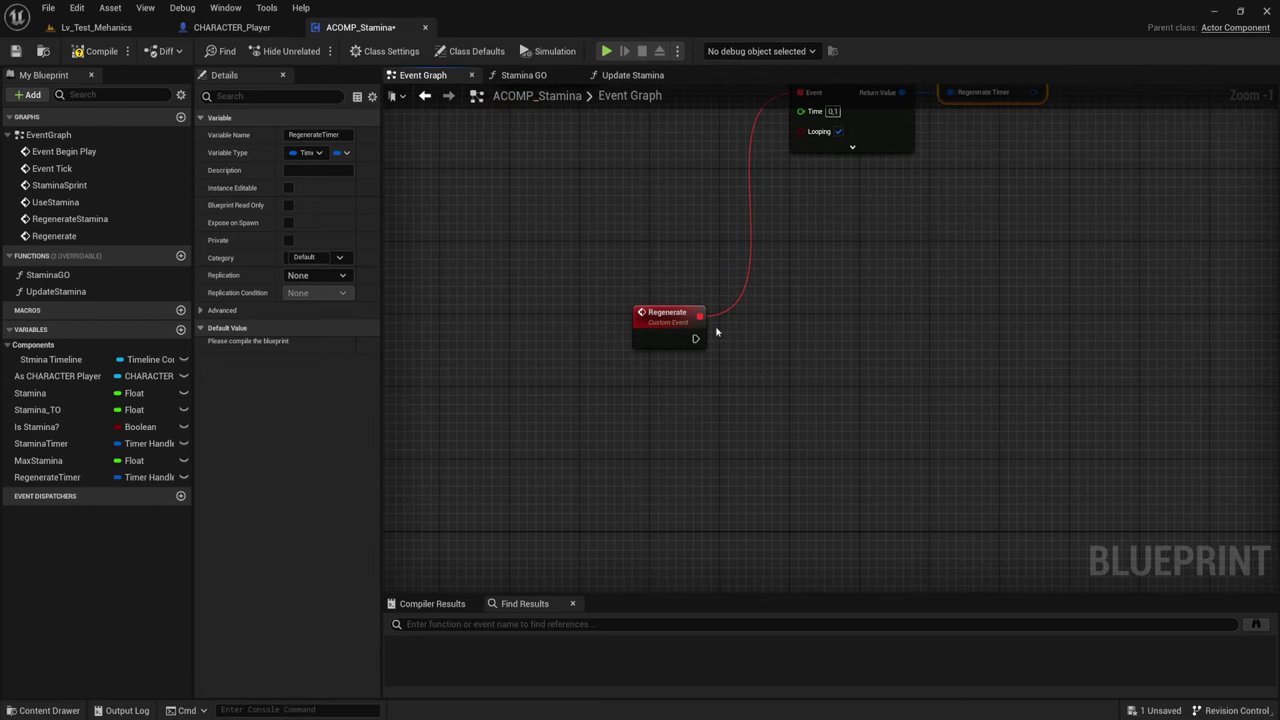
Add a Branch after Regenerate whose condition is Stamina >= Max Stamina
drag(695, 338, 790, 330)
text(br)
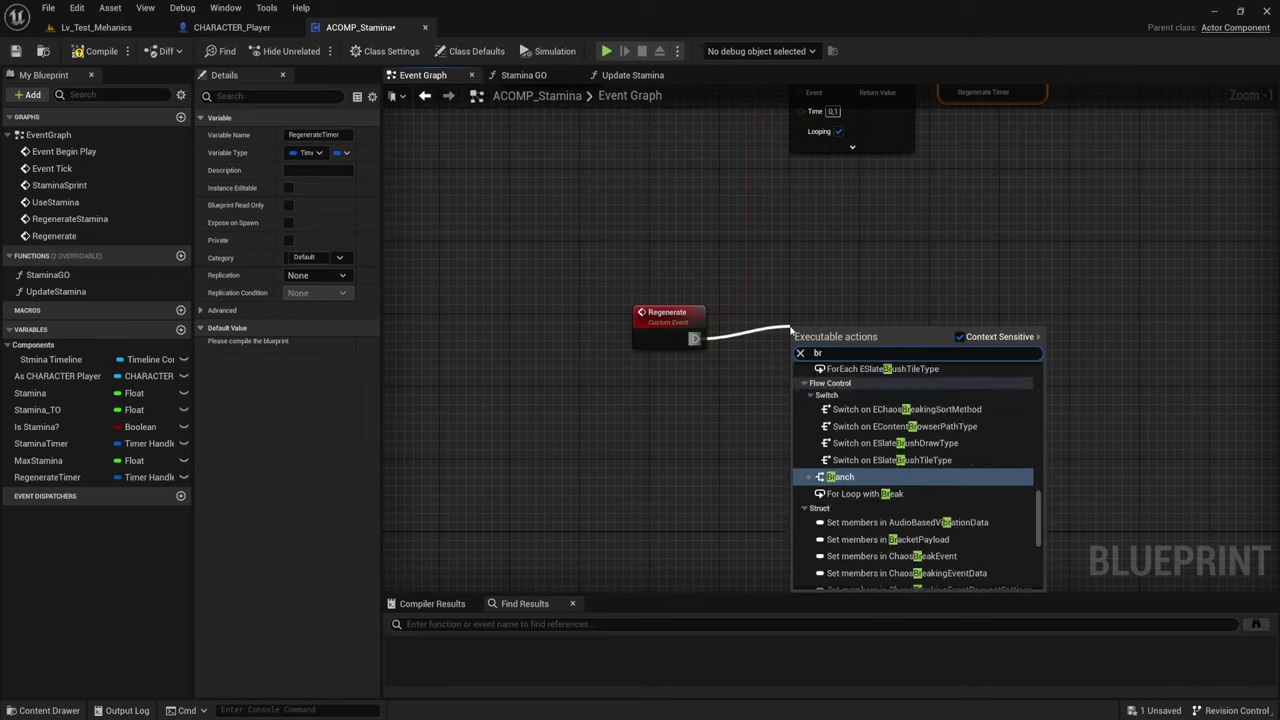
click(843, 477)
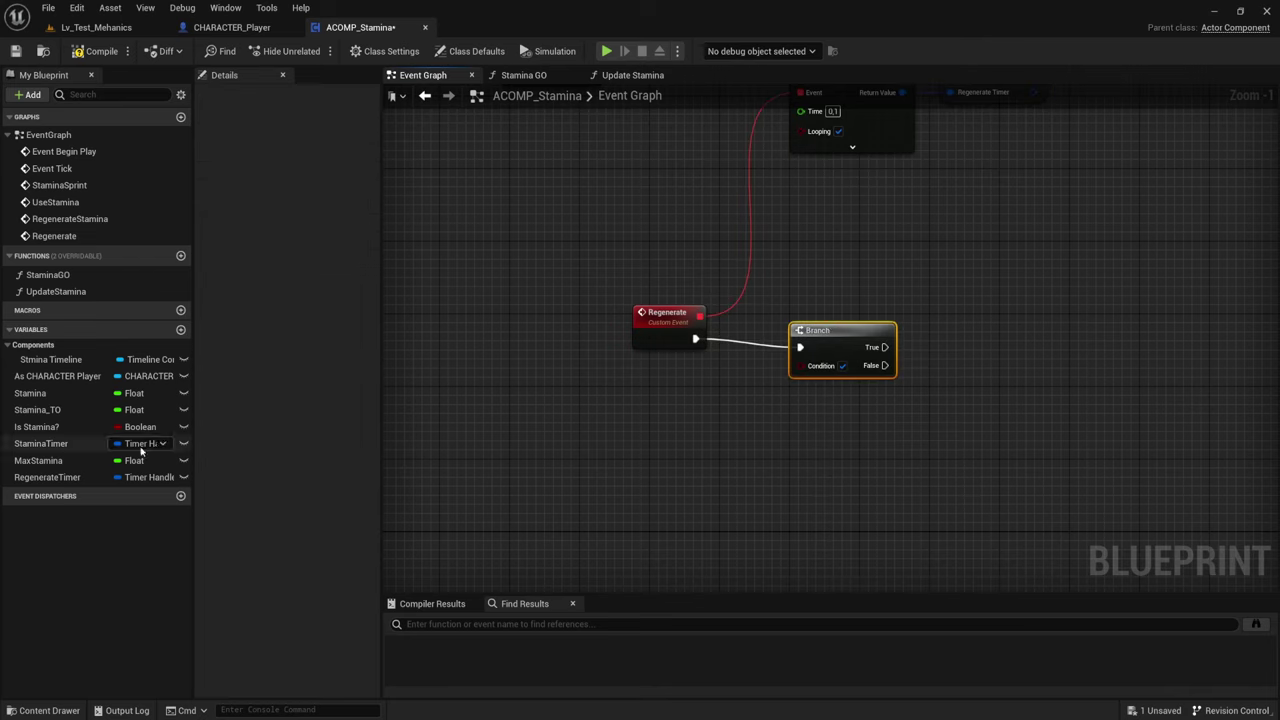
ctrl+drag(30, 393, 640, 397)
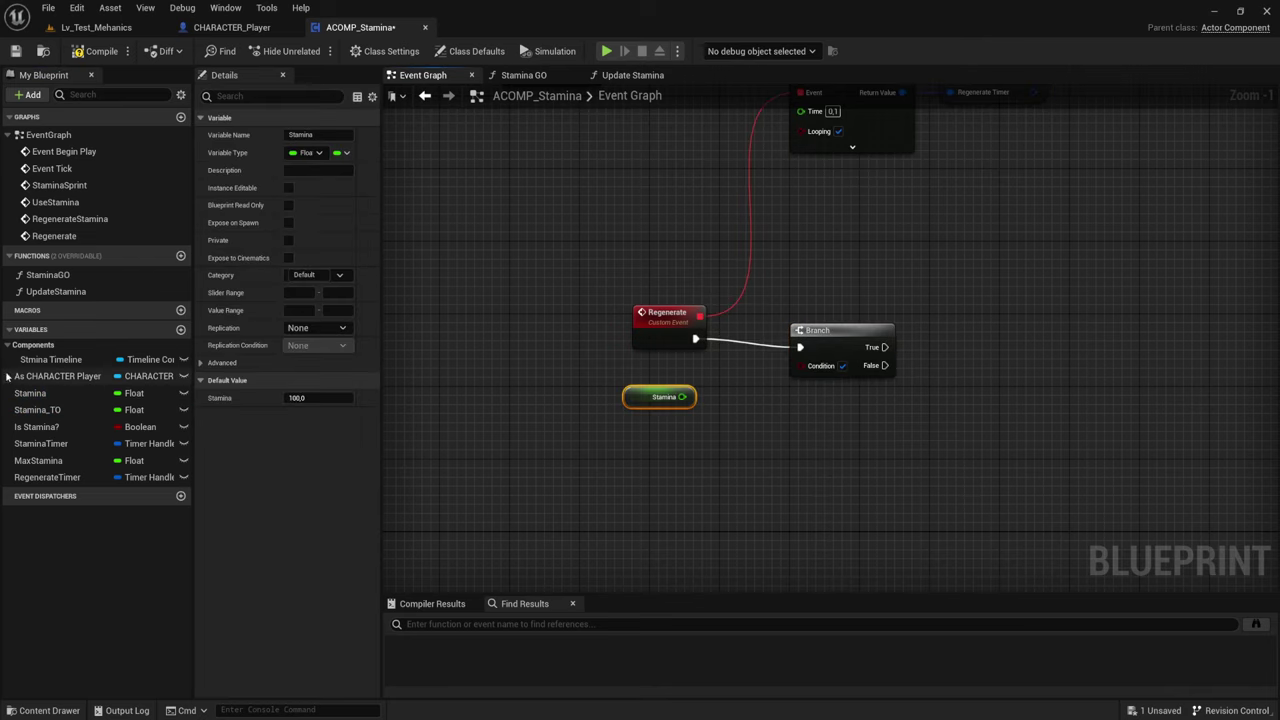
click(33, 461)
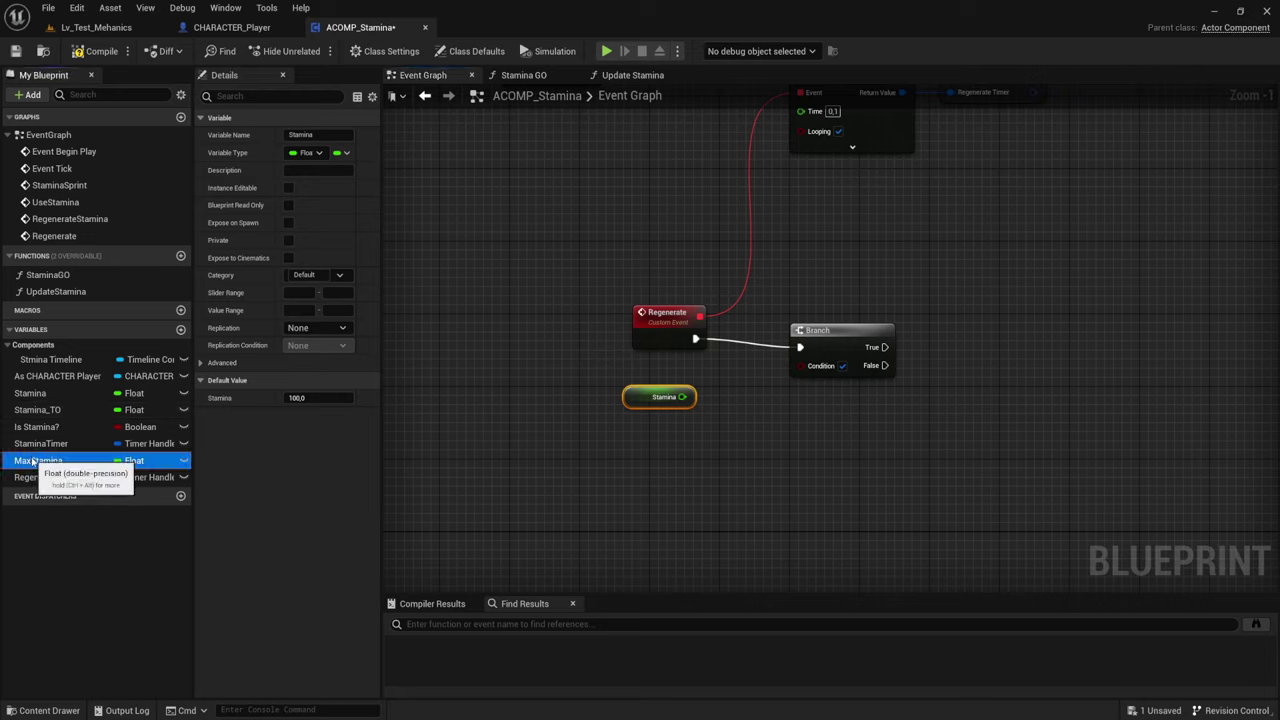
ctrl+drag(33, 461, 704, 410)
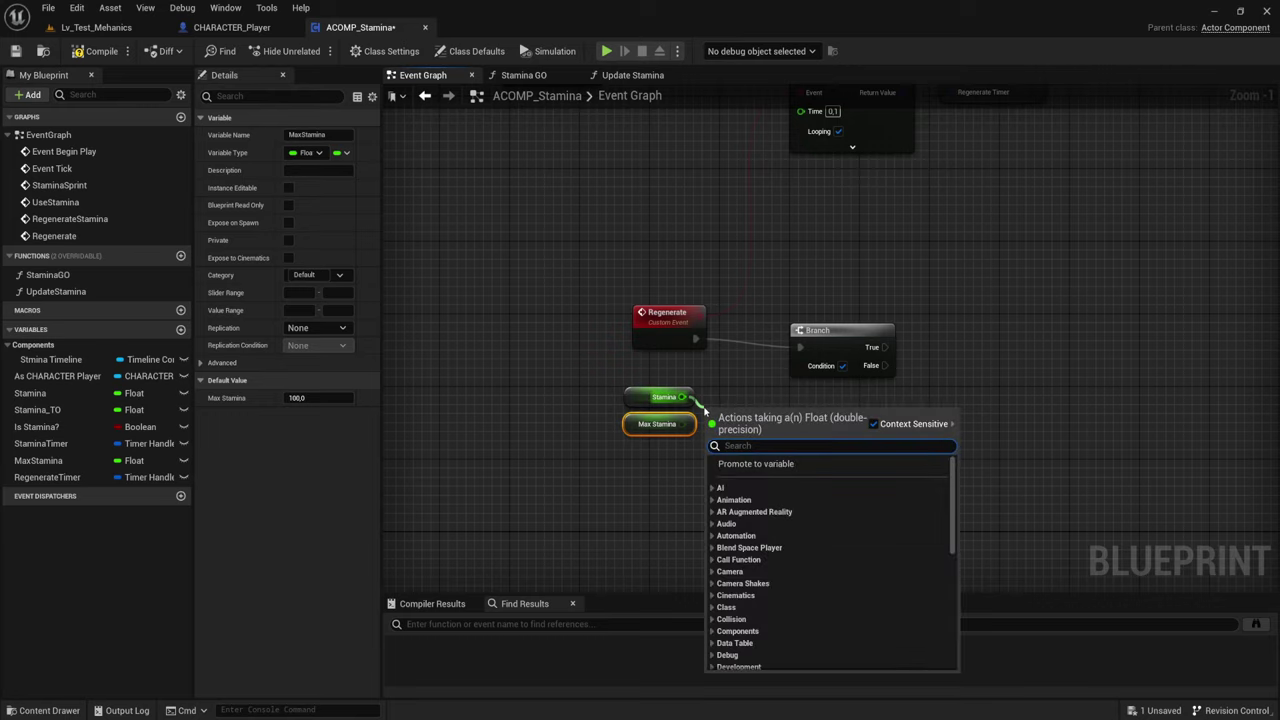
text(>)
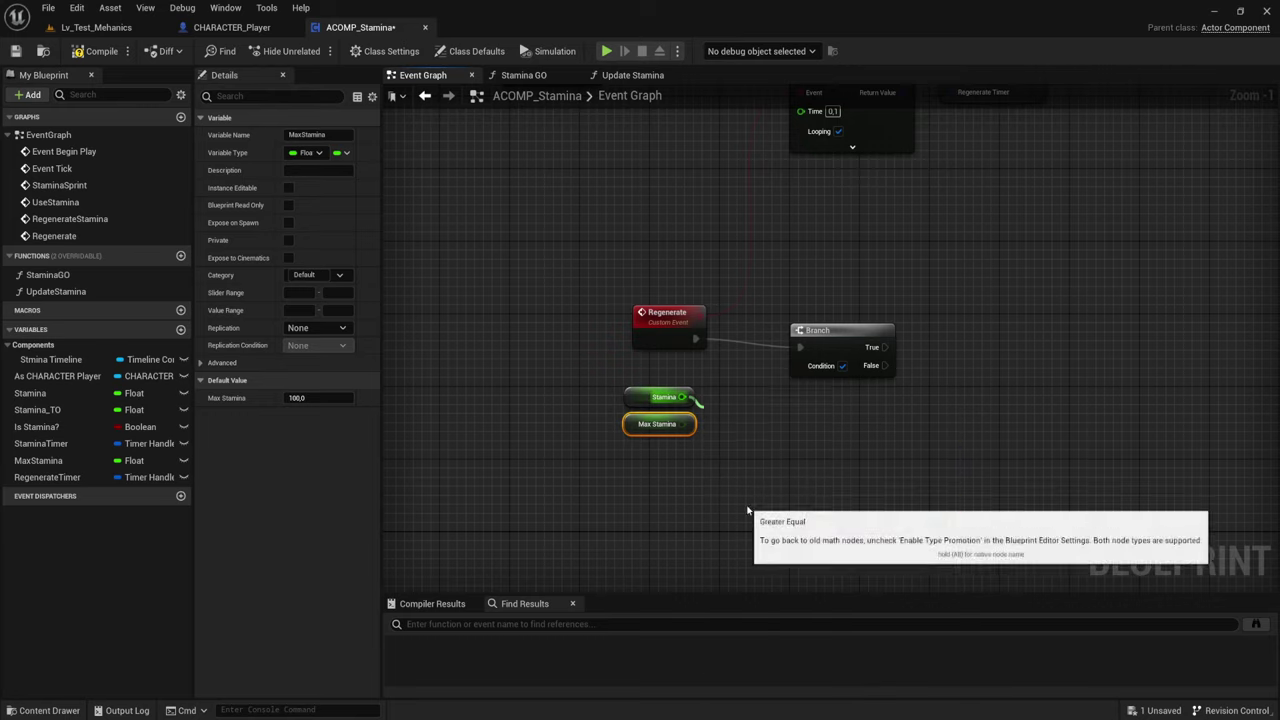
click(740, 504)
mouse_move(682, 424)
mouse_down()
mouse_move(713, 431)
mouse_move(800, 365)
mouse_up()
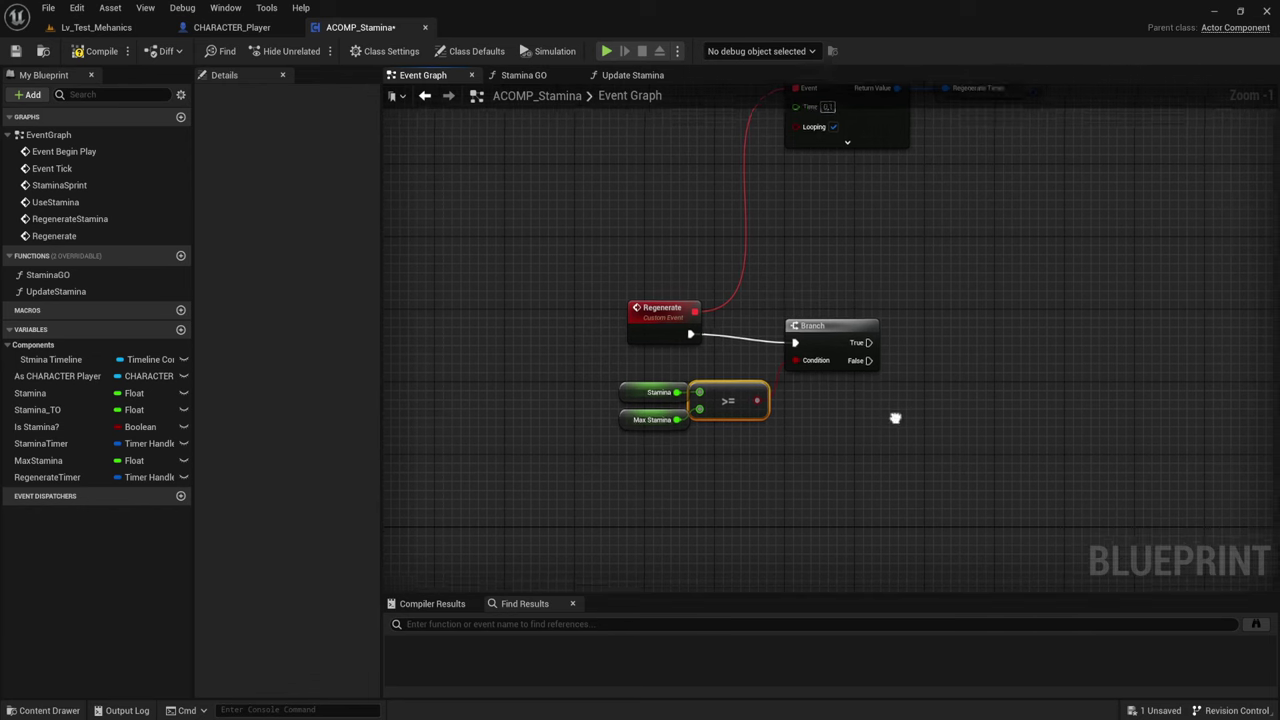
Move the Branch and comparison nodes up beside the timer nodes
right_drag(894, 420, 871, 401)
mouse_move(586, 448)
mouse_down()
mouse_move(812, 318)
mouse_move(779, 205)
mouse_up()
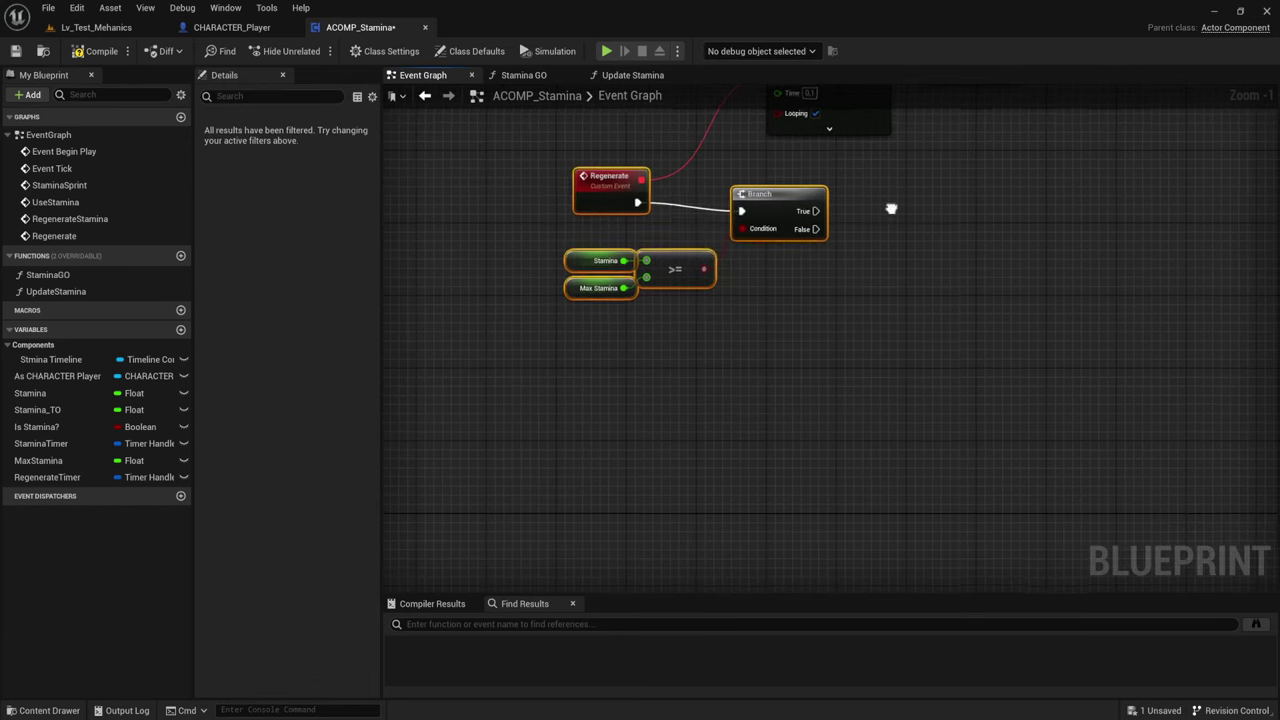
right_drag(894, 209, 757, 303)
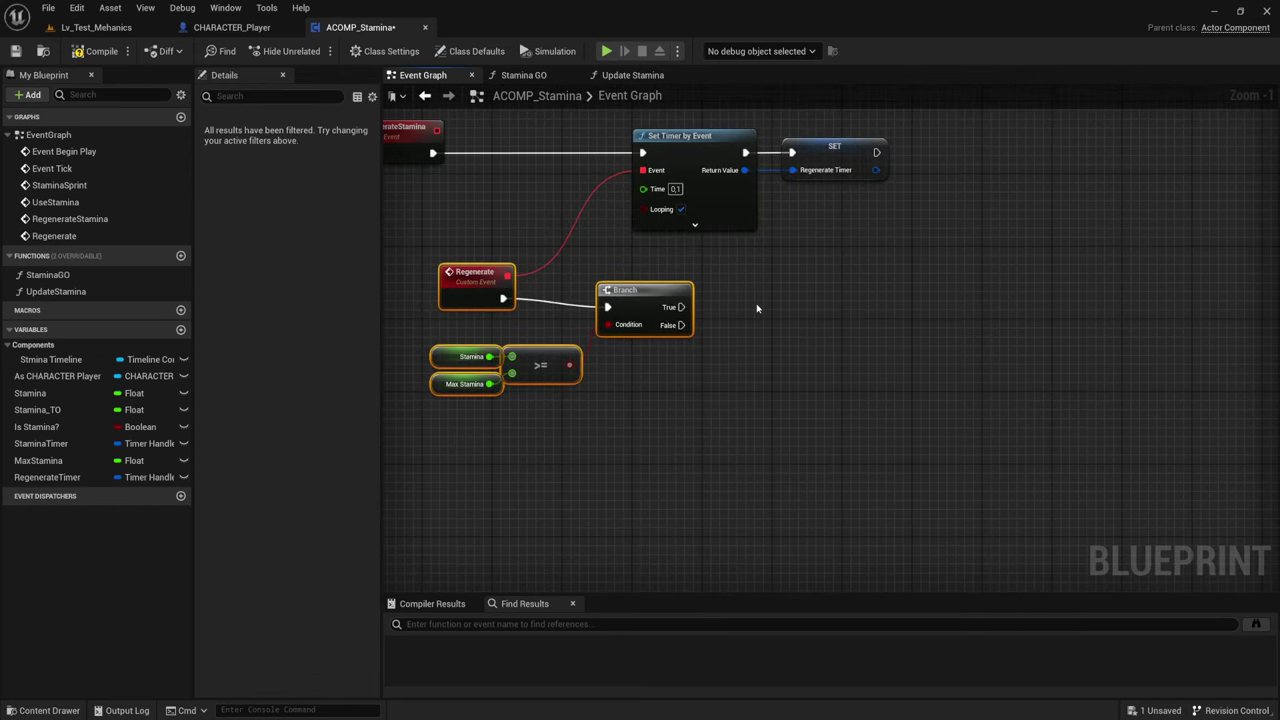
drag(617, 119, 903, 178)
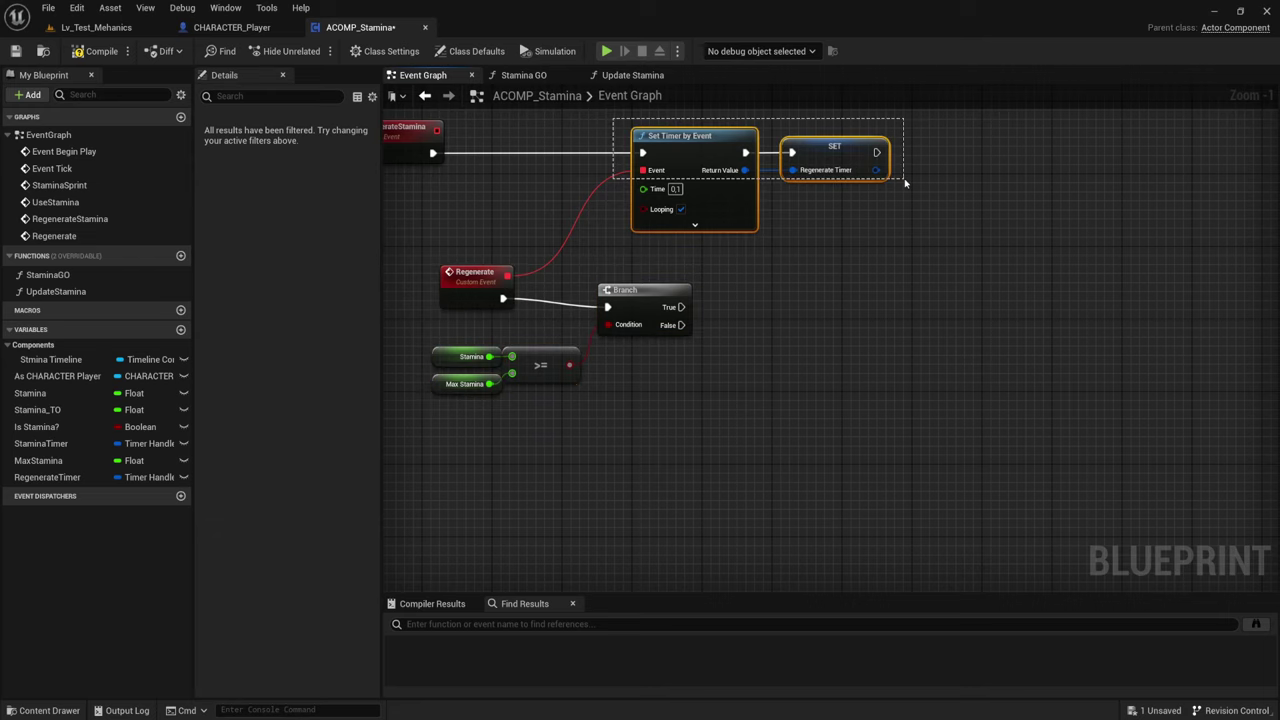
Wire Branch True to Clear and Invalidate Timer by Handle using a Regenerate Timer getter
right_click(754, 299)
mouse_move(47, 477)
ctrl+mouse_down()
mouse_move(727, 299)
mouse_move(830, 258)
ctrl+mouse_up()
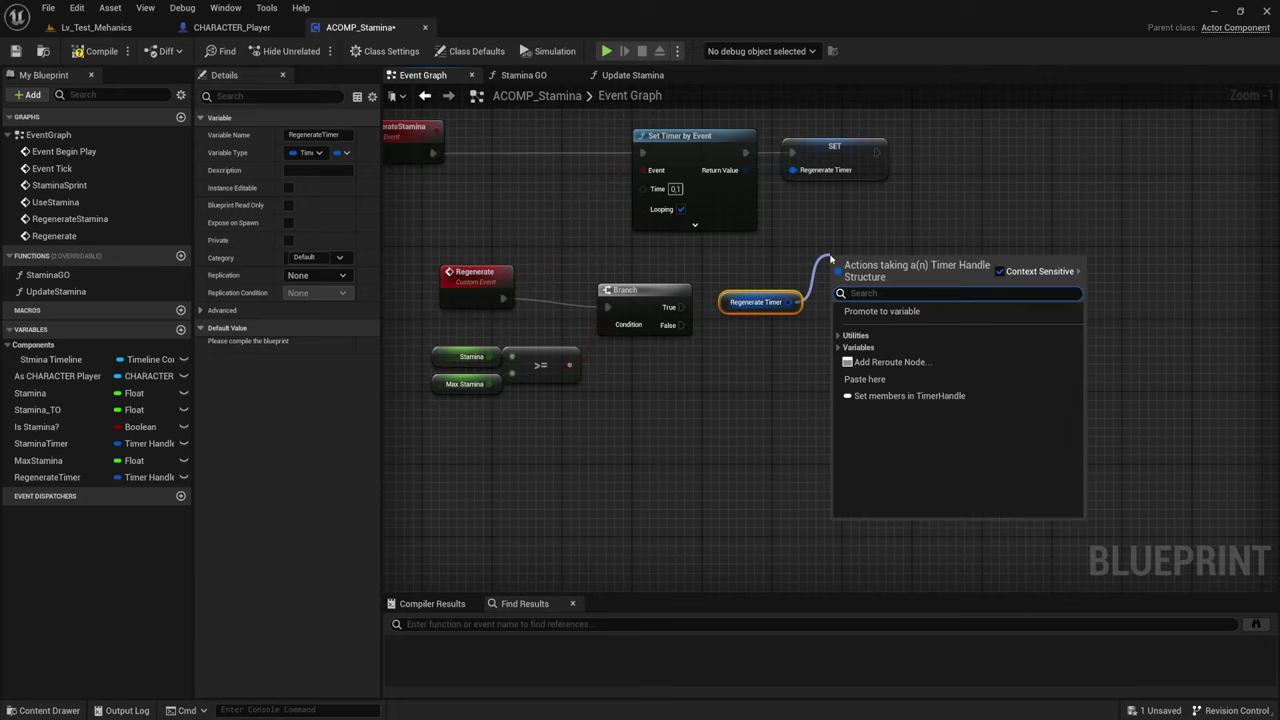
text(cle)
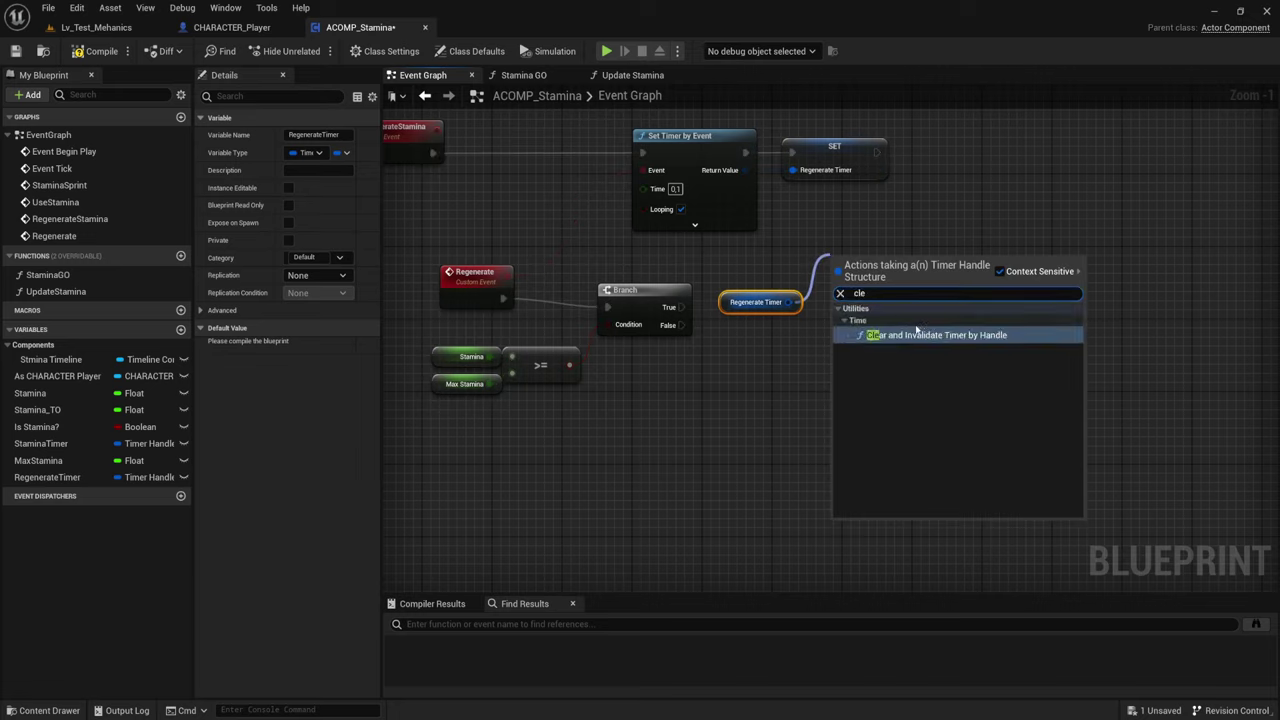
click(958, 336)
drag(835, 271, 681, 307)
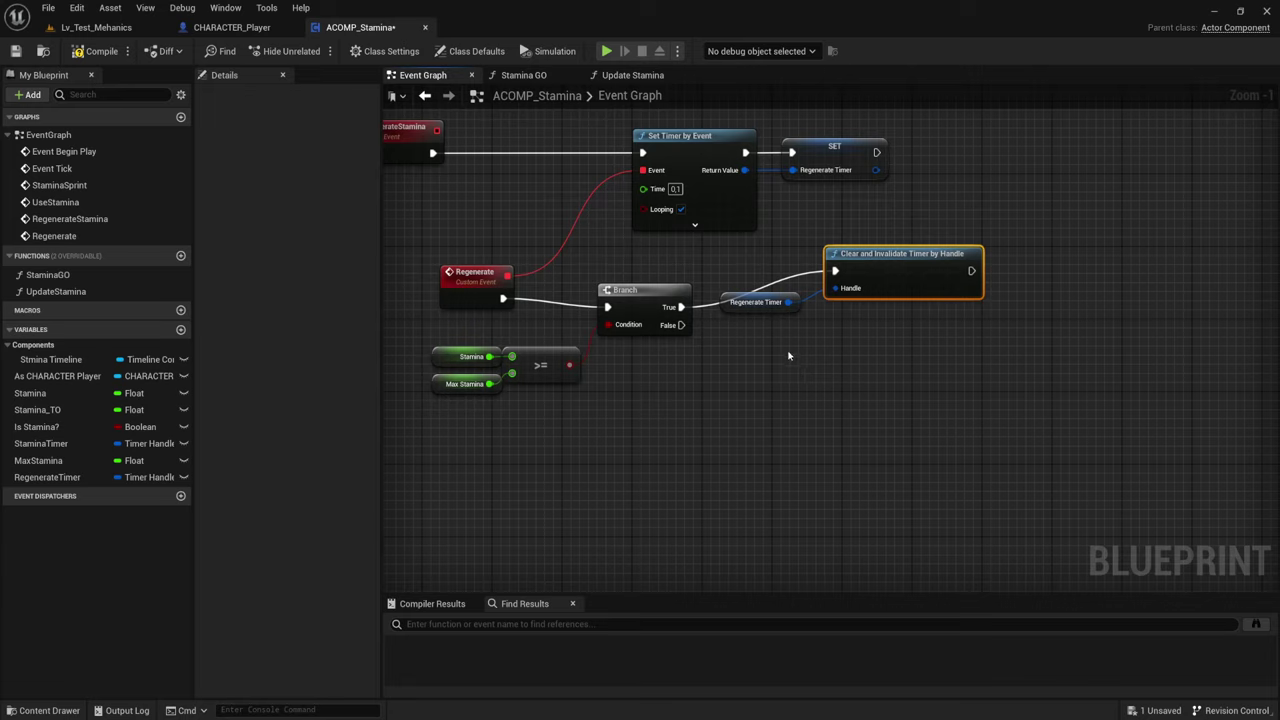
Tidy the Regenerate Timer and clearing nodes, and drop a Stmina Timeline getter nearby
right_drag(896, 333, 838, 324)
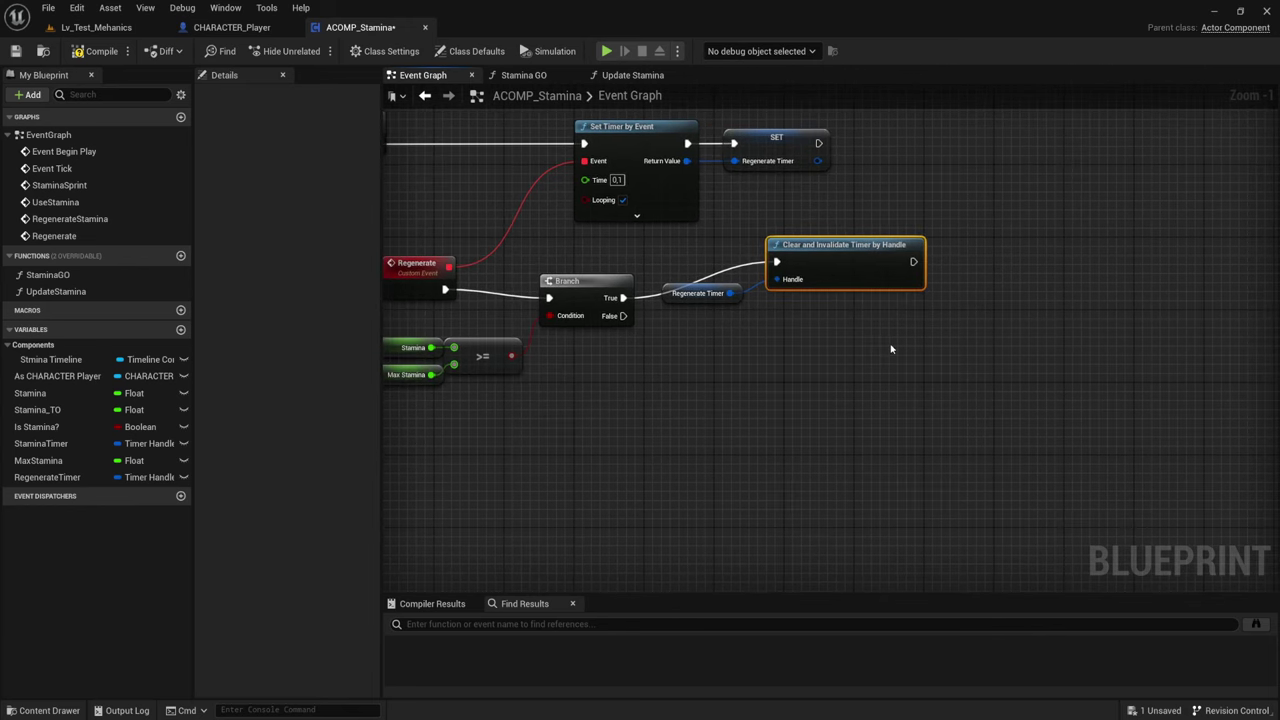
right_drag(915, 360, 827, 396)
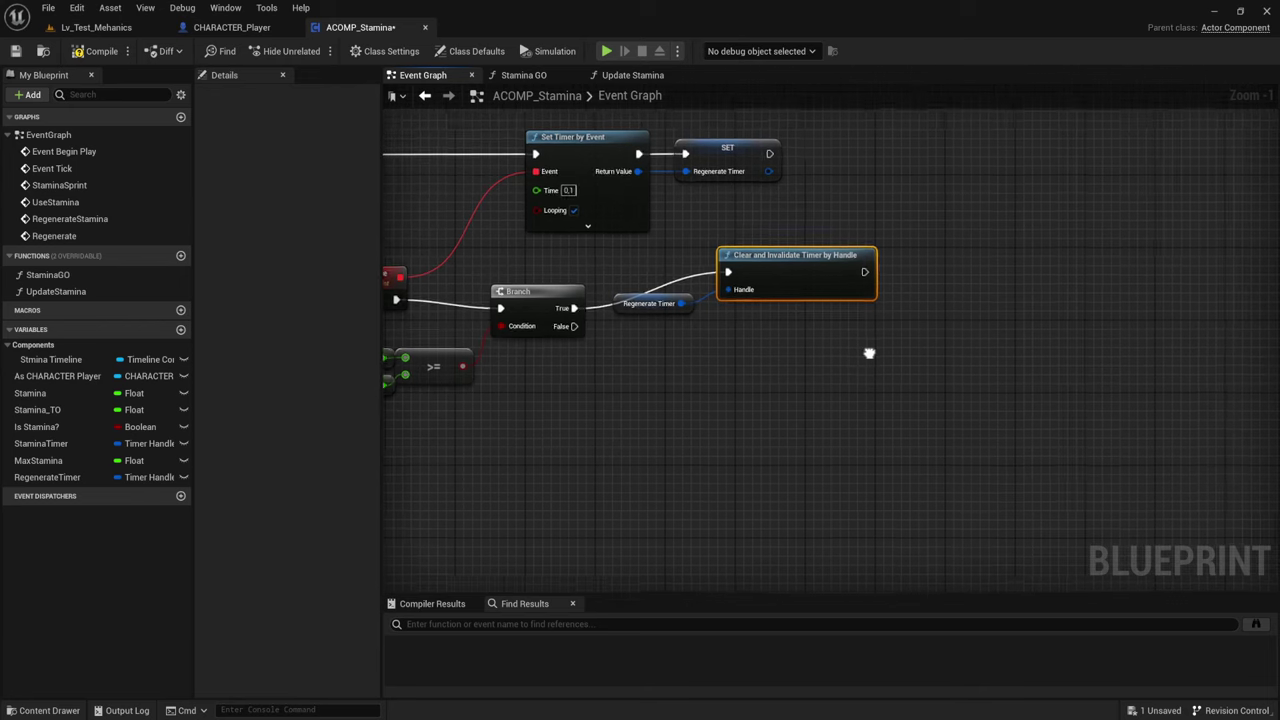
click(612, 329)
drag(730, 293, 711, 283)
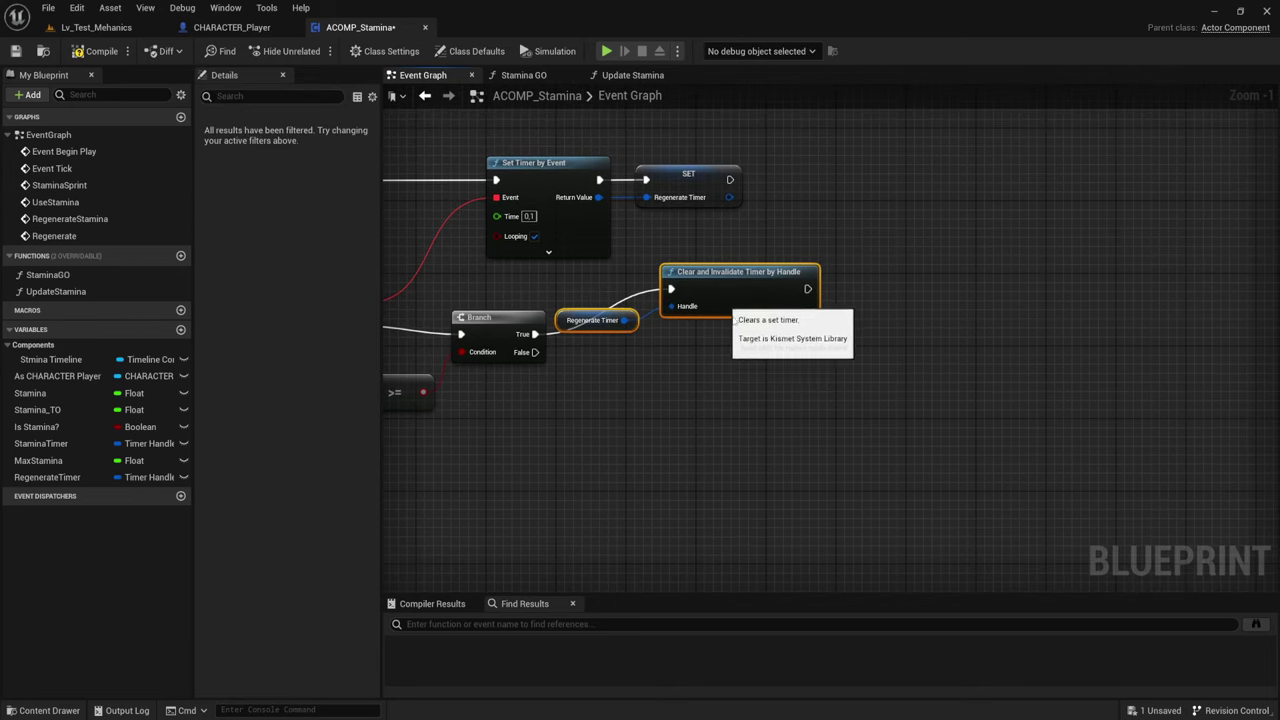
right_drag(752, 349, 766, 369)
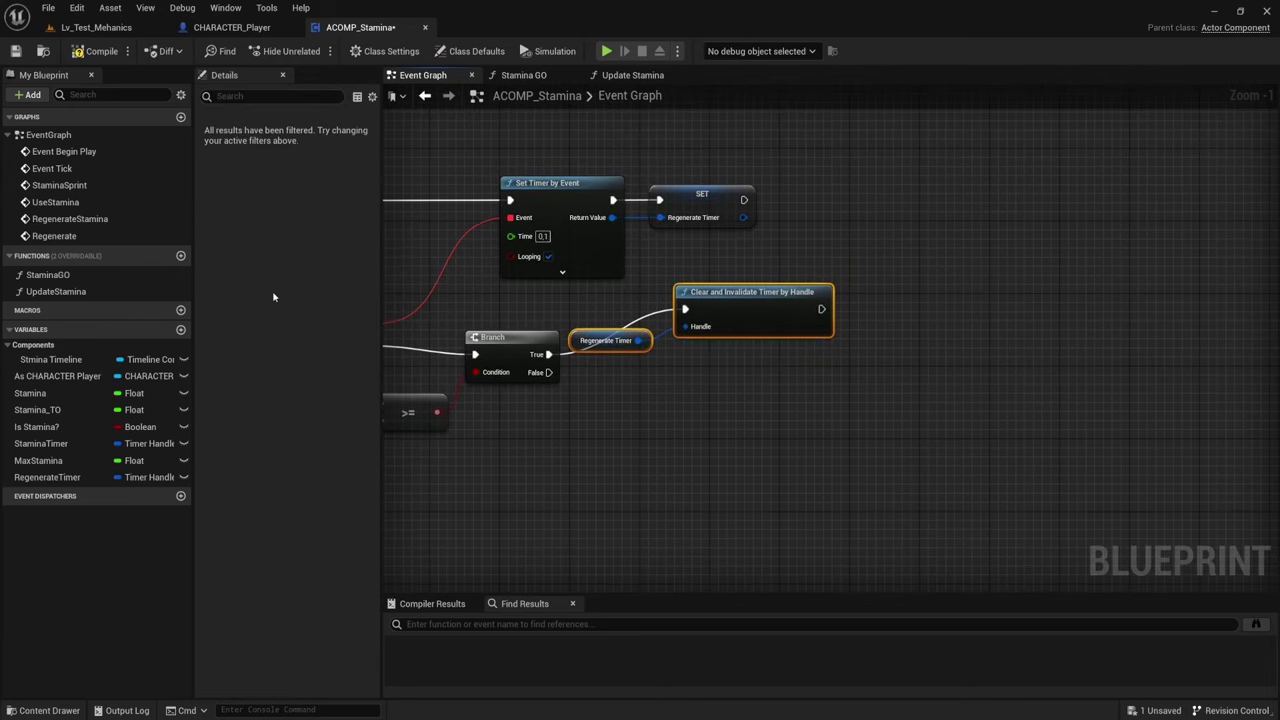
mouse_move(50, 359)
mouse_down()
mouse_move(723, 349)
mouse_move(881, 365)
mouse_up()
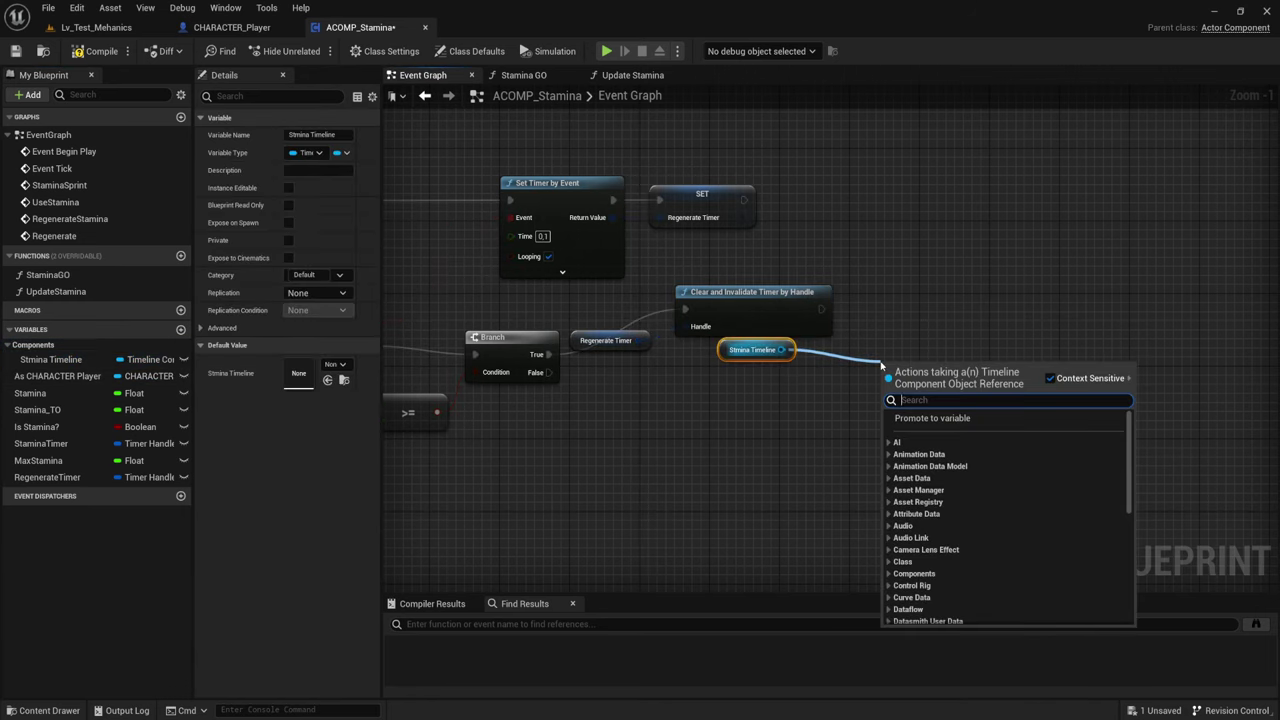
Add an Is Playing check on Stmina Timeline and a new Branch after the clearing node
text(is)
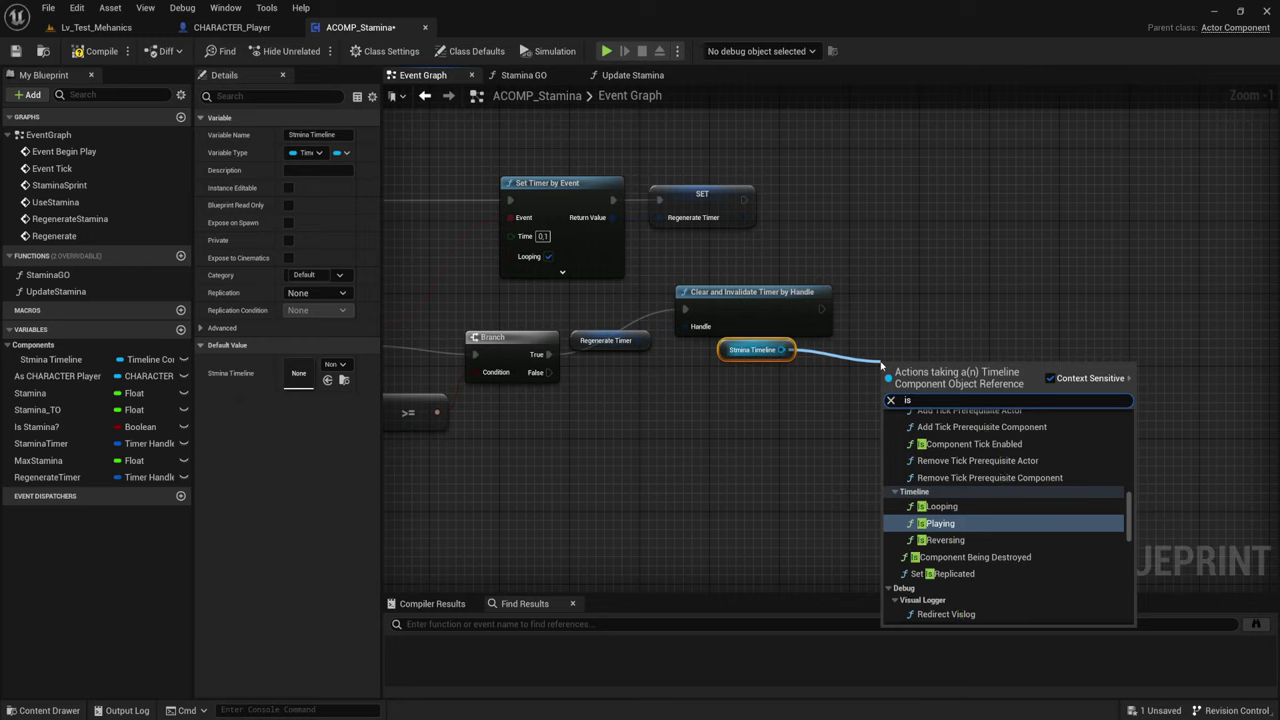
text( pla)
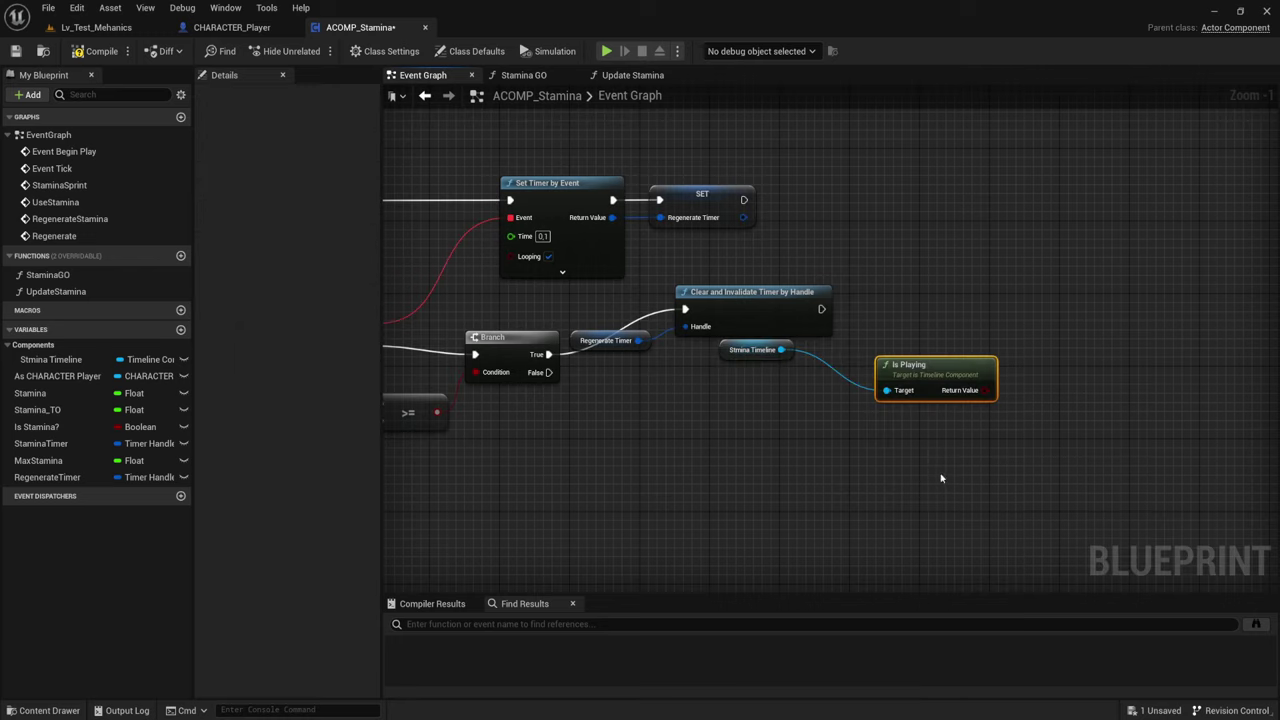
click(940, 470)
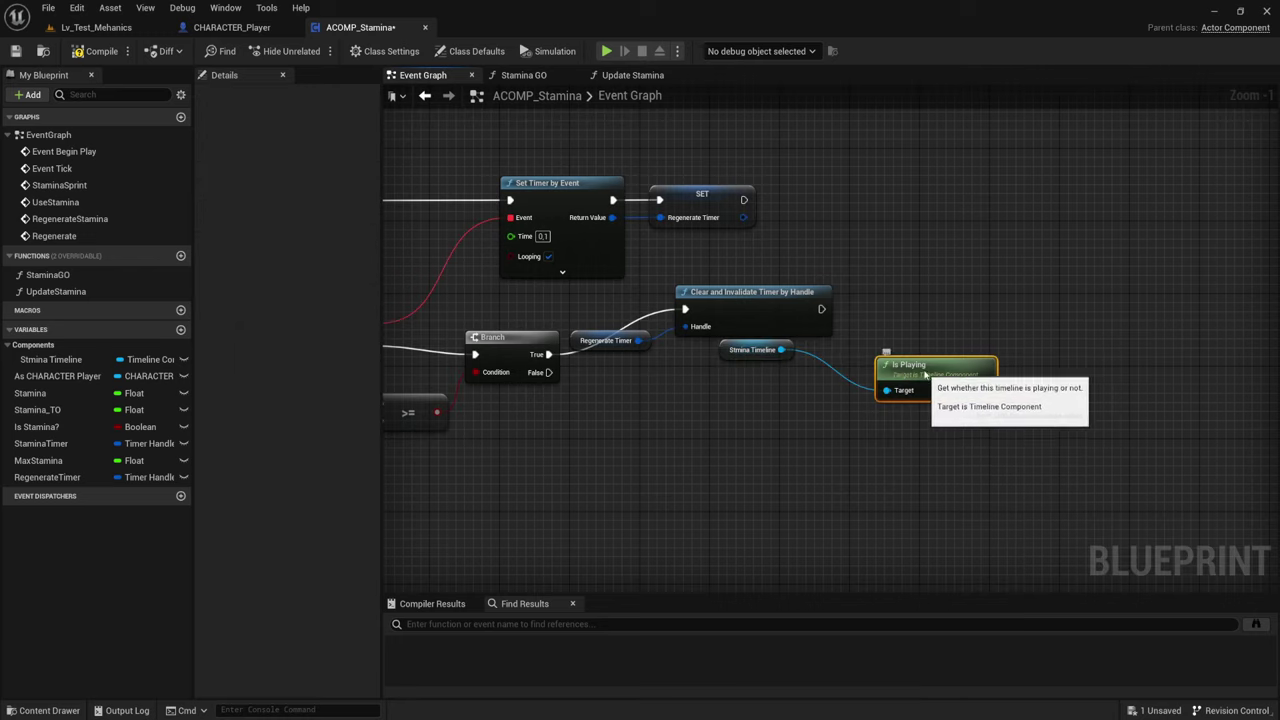
drag(913, 374, 859, 356)
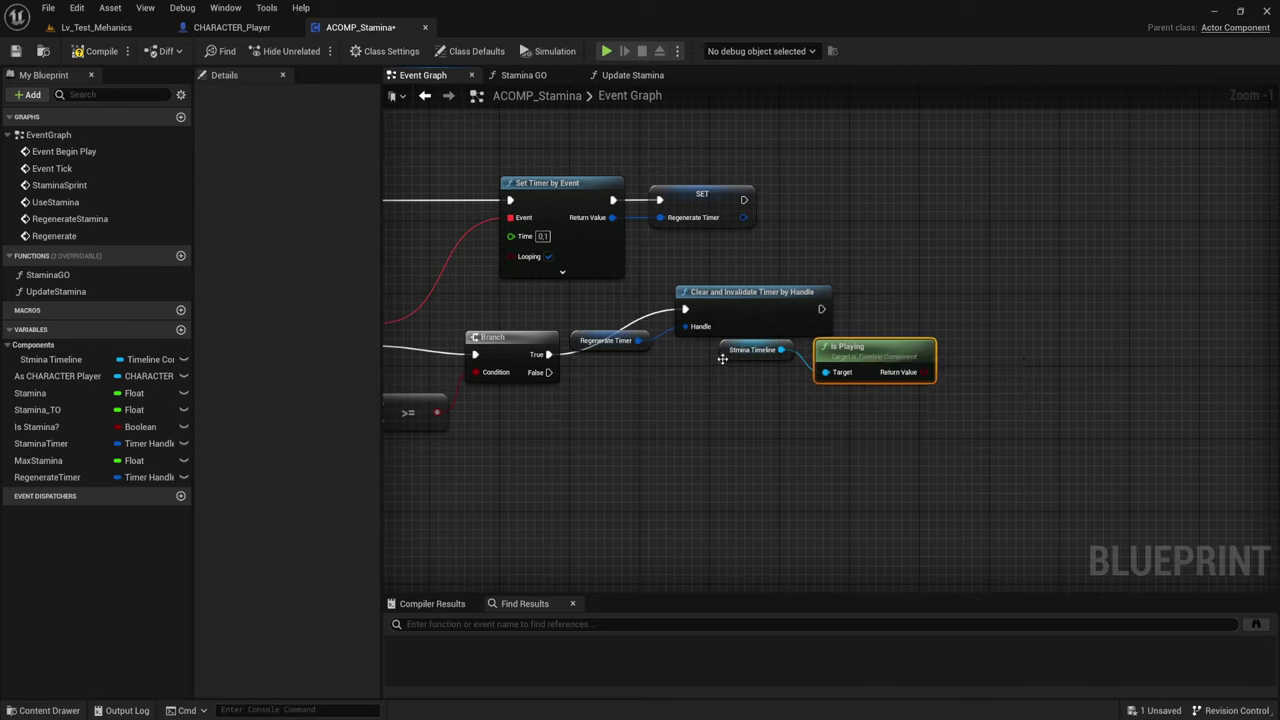
drag(722, 359, 733, 382)
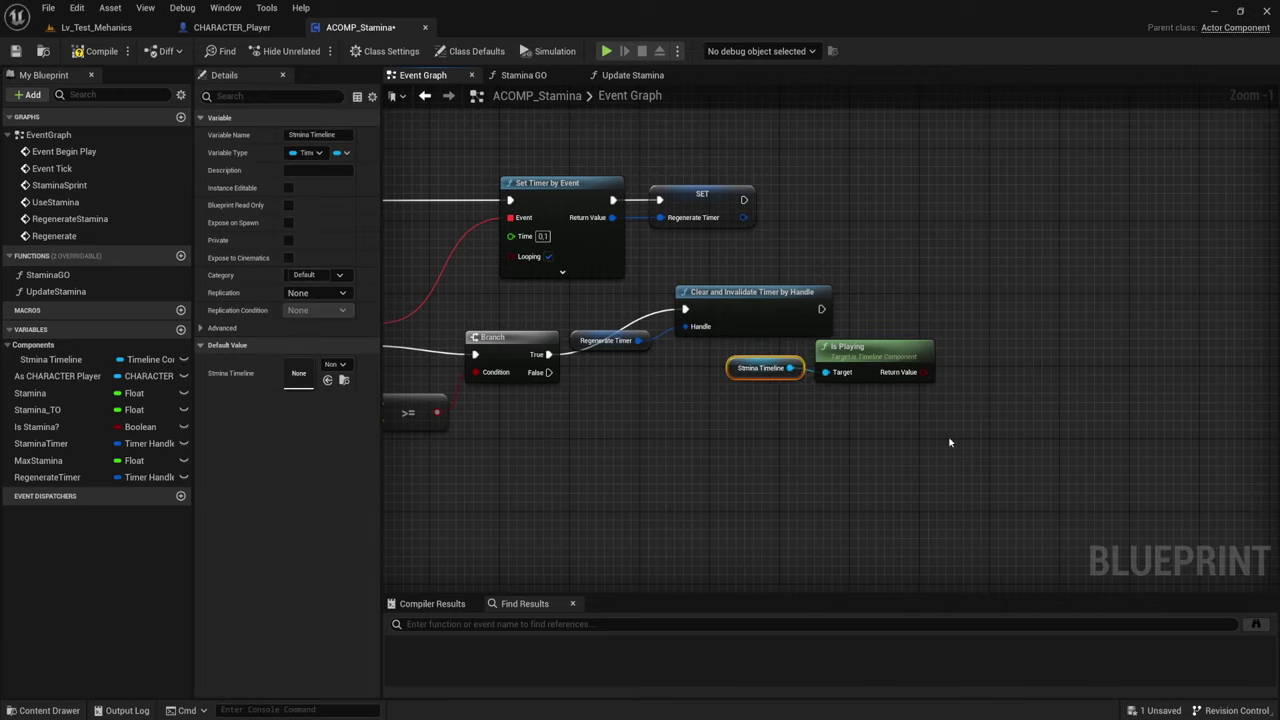
click(1002, 325)
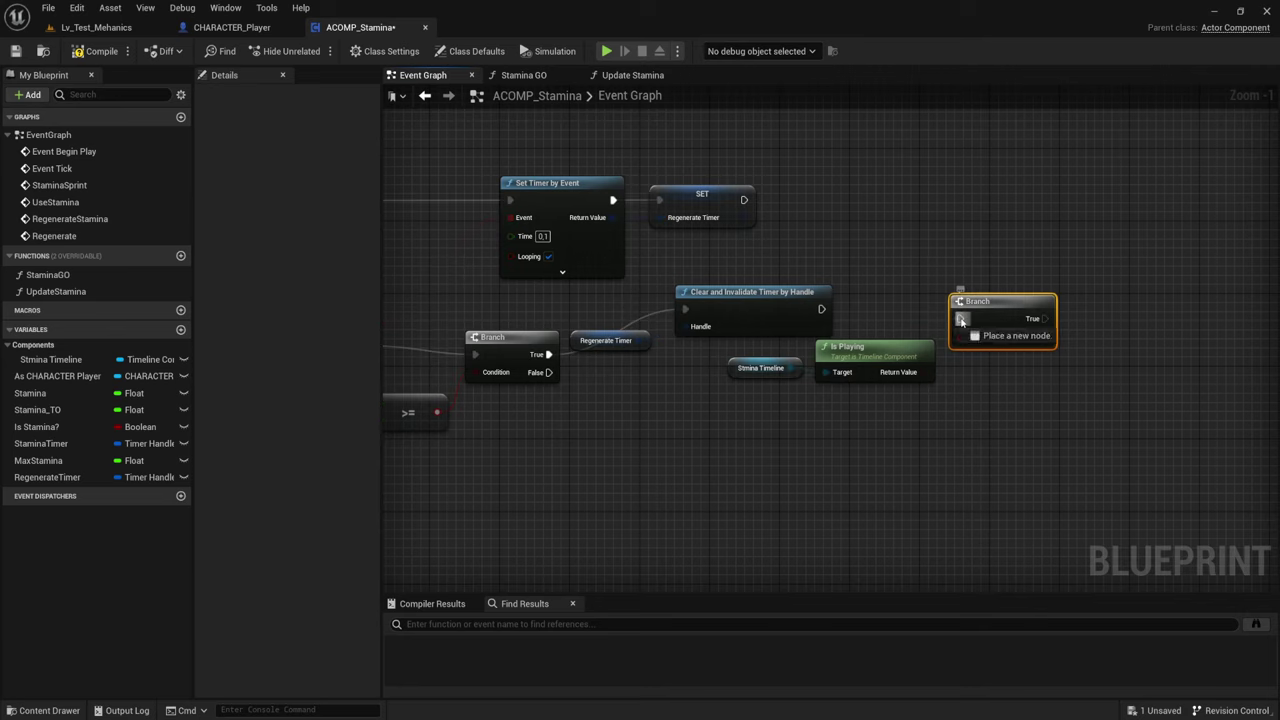
mouse_move(821, 309)
mouse_down()
mouse_move(959, 318)
mouse_move(977, 293)
mouse_up()
right_drag(1066, 392, 1022, 400)
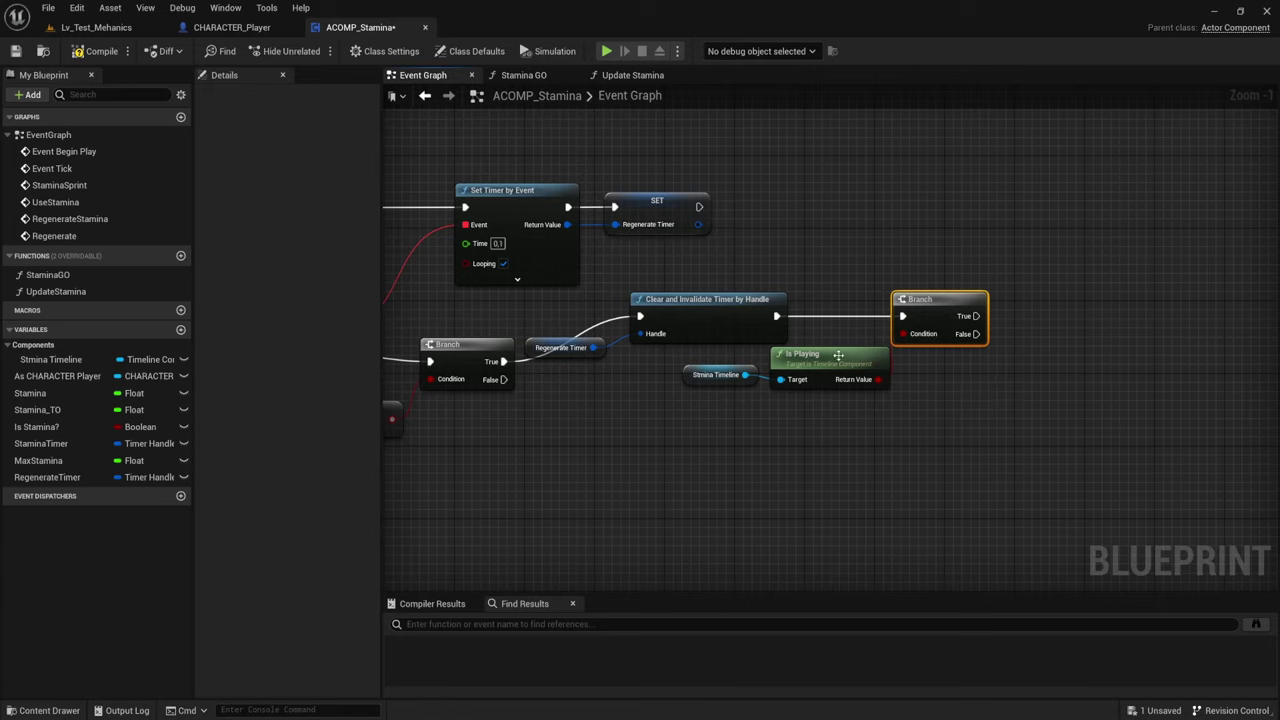
Stop the Stmina Timeline from the new Branch's True output
drag(745, 374, 1068, 304)
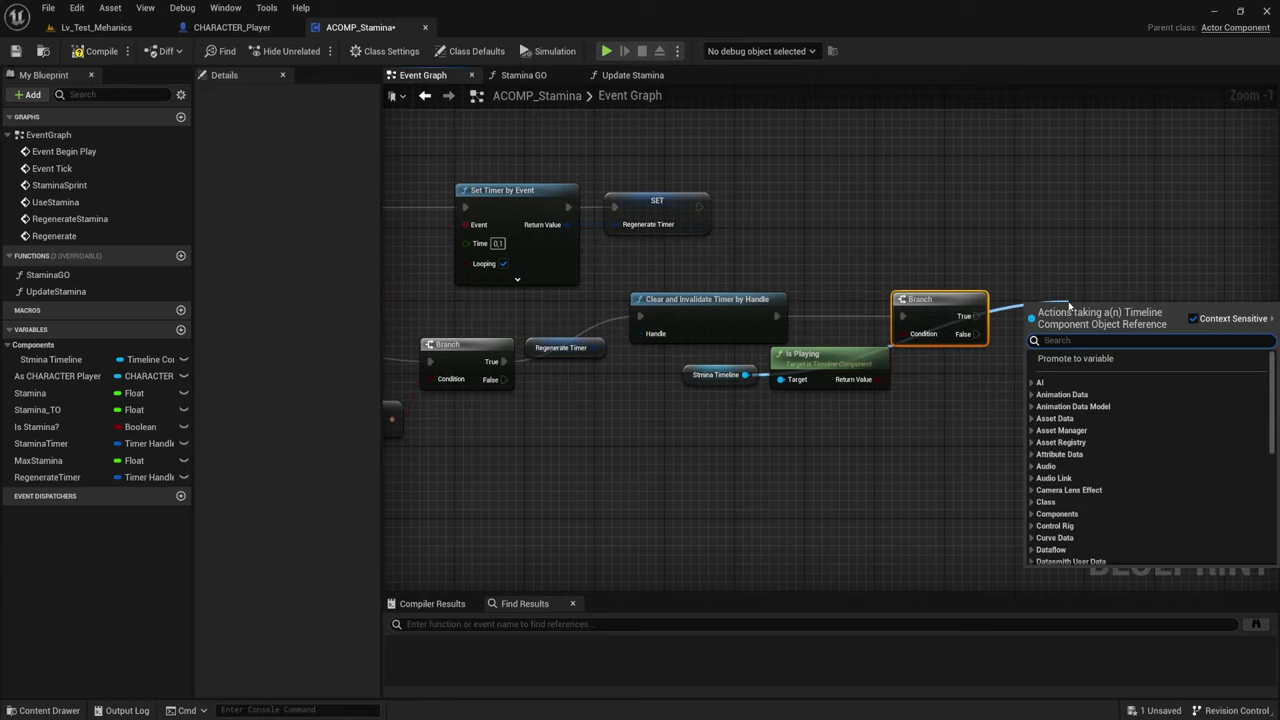
text(stop)
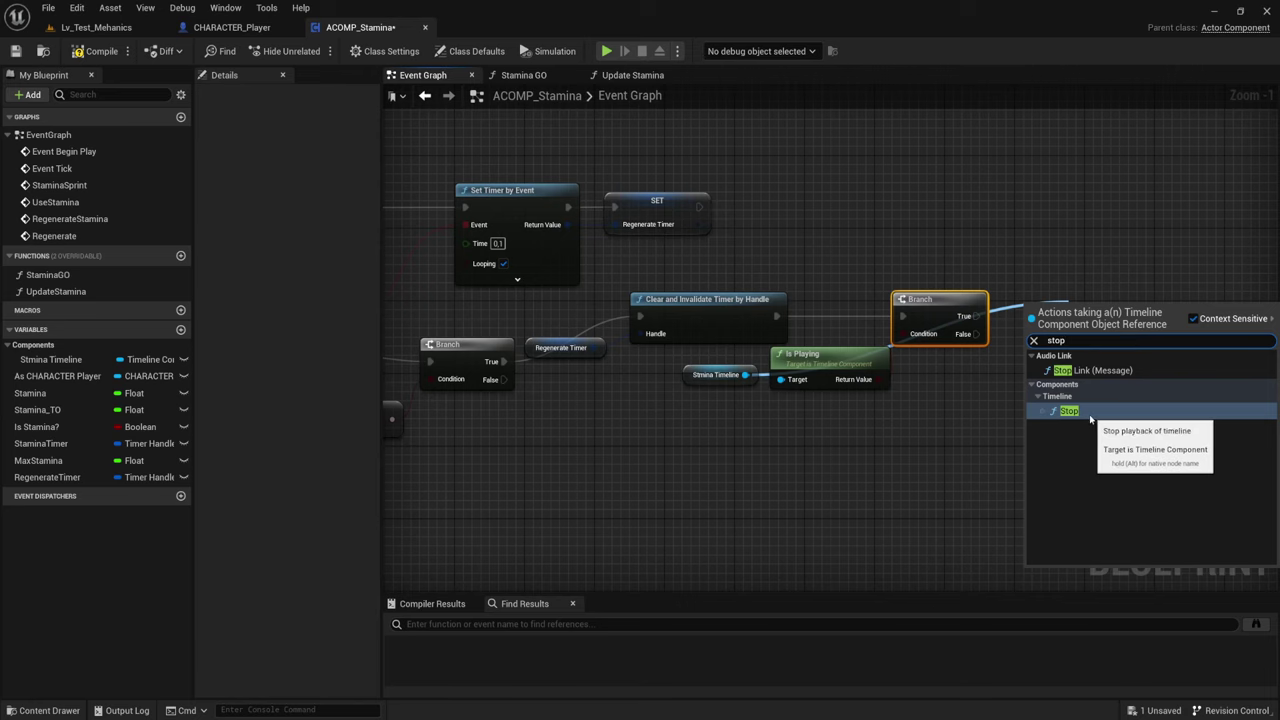
click(1069, 411)
drag(1077, 334, 976, 317)
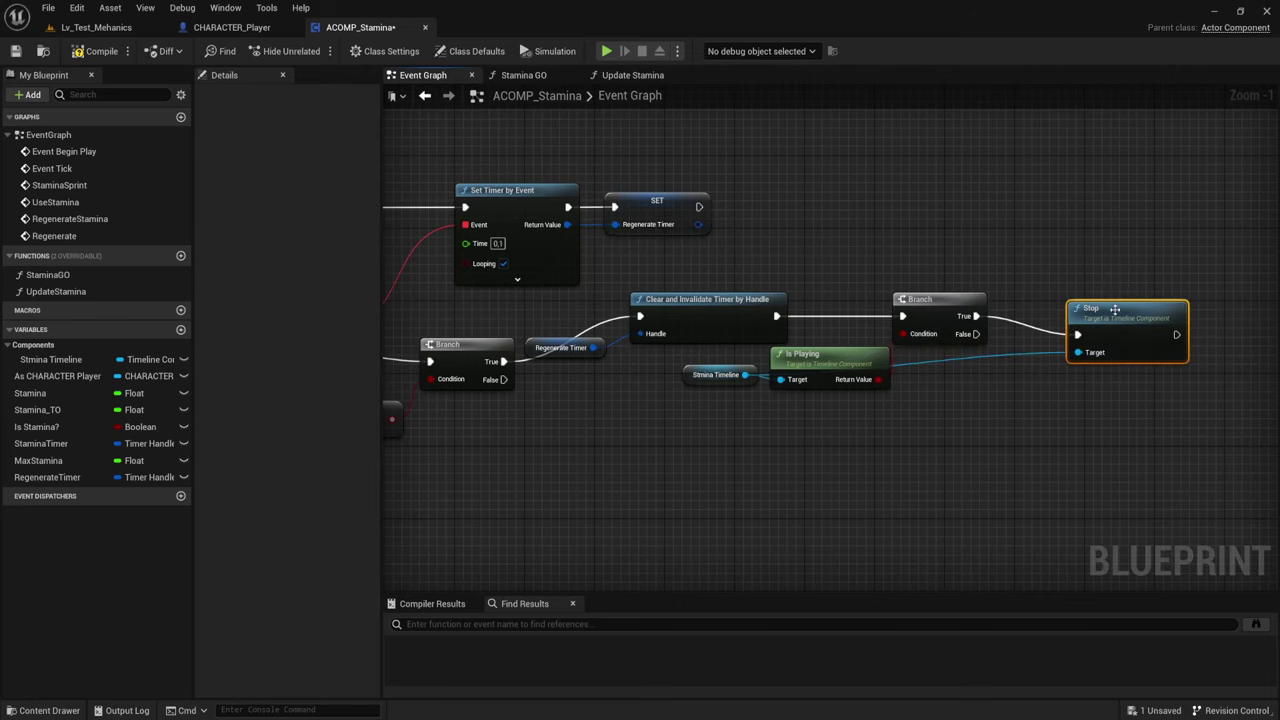
drag(1110, 308, 1040, 291)
right_drag(935, 448, 744, 375)
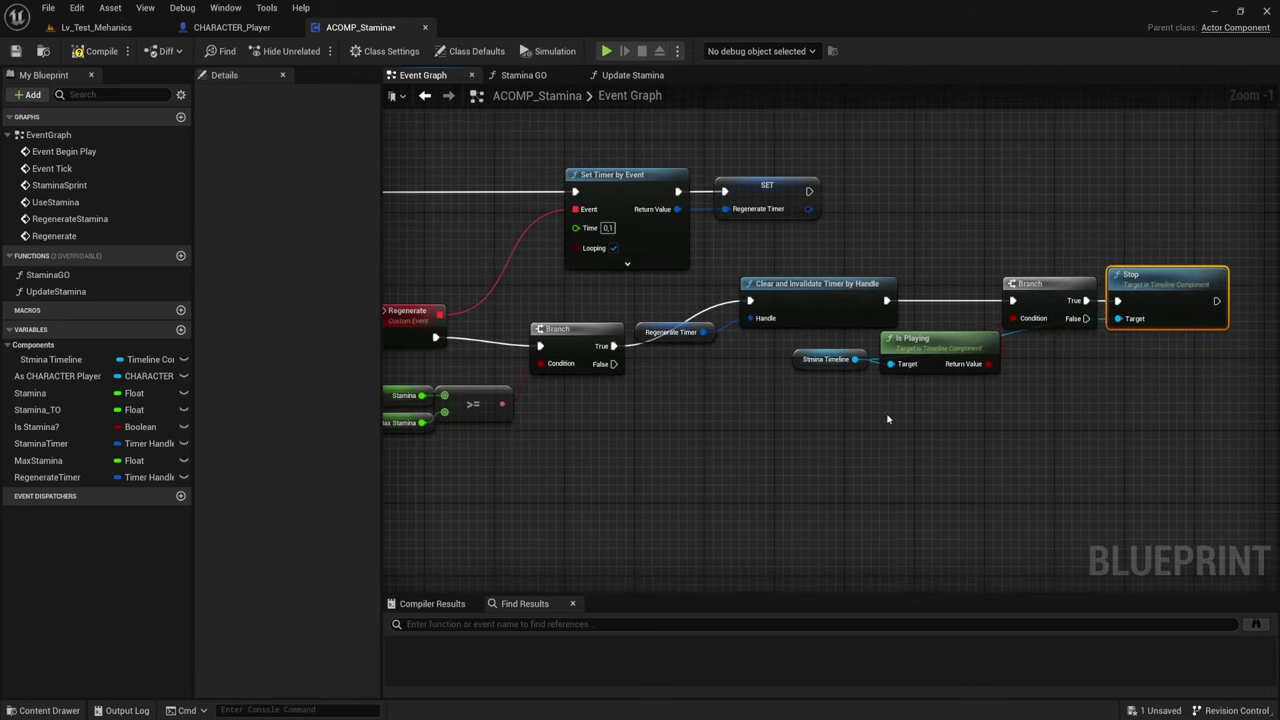
drag(629, 330, 764, 435)
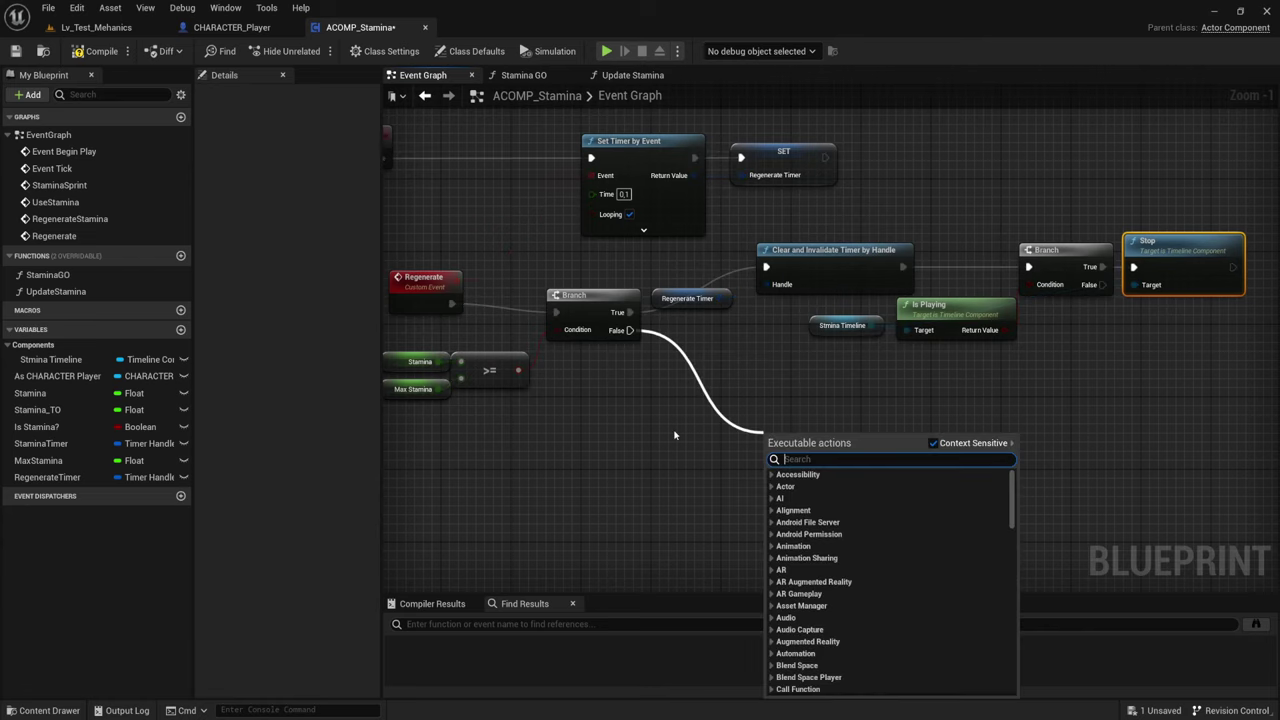
Call Update Stamina with Add? ticked from the first Branch's False output
click(674, 435)
mouse_move(56, 291)
mouse_down()
mouse_move(770, 403)
mouse_move(619, 337)
mouse_up()
click(767, 468)
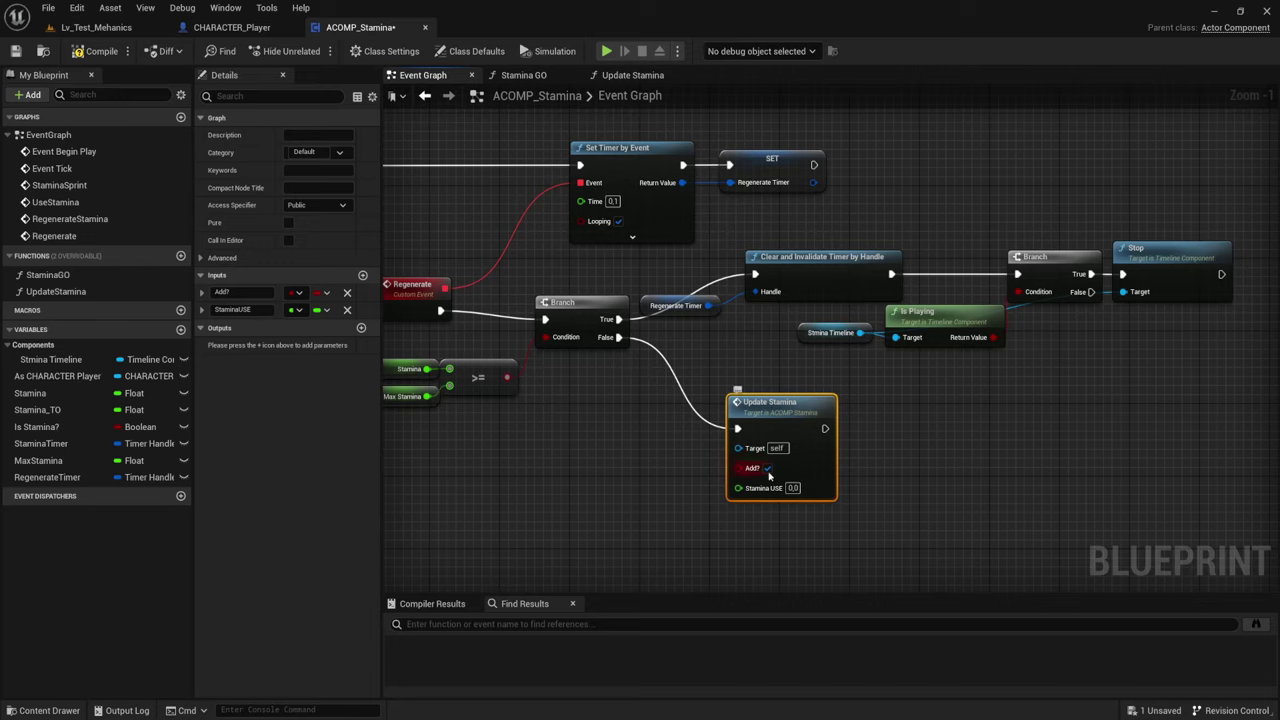
drag(806, 429, 824, 402)
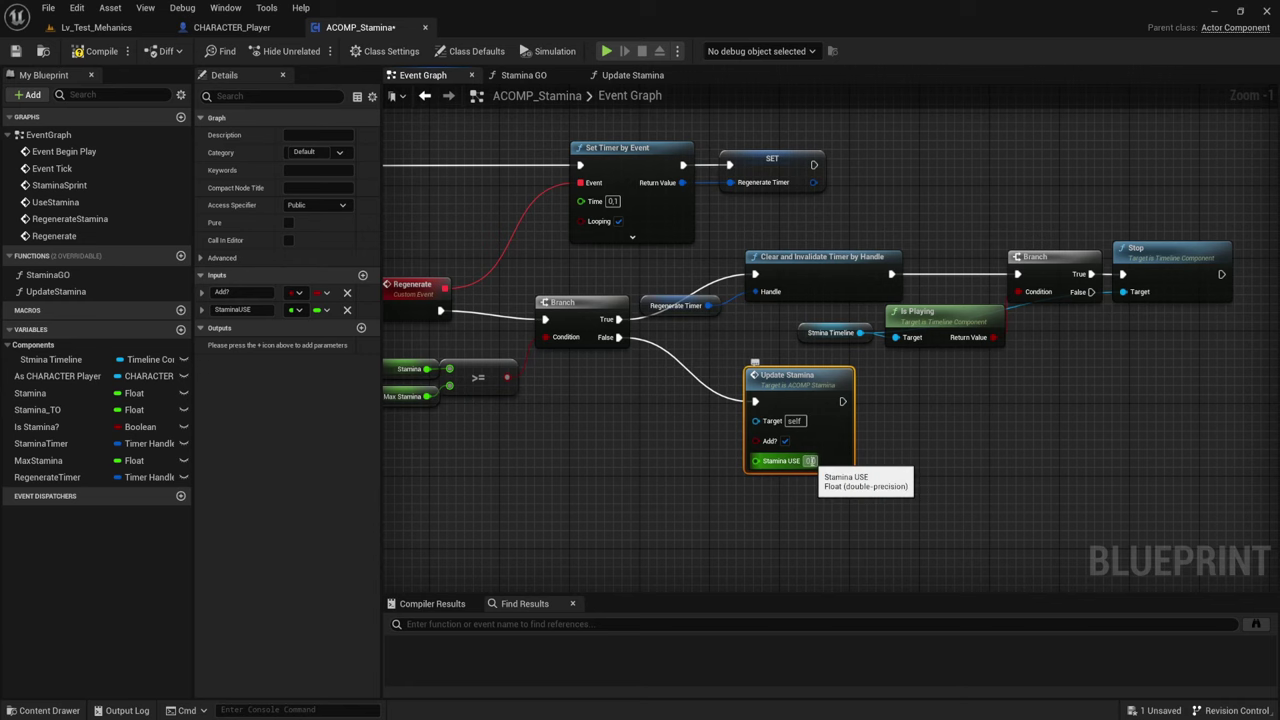
Wrap the call in a comment titled 'Восстановление' and set Stamina USE to 1,0
drag(679, 485, 853, 386)
key(c)
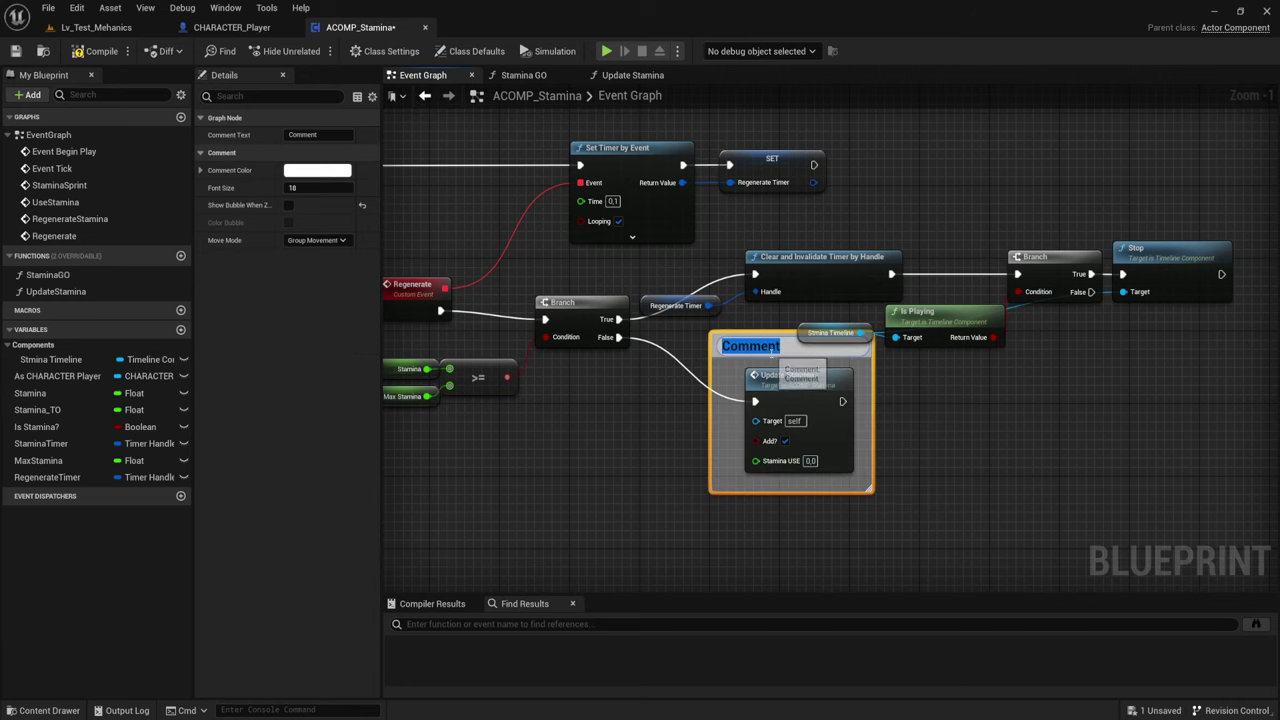
text(D)
key(BackSpace)
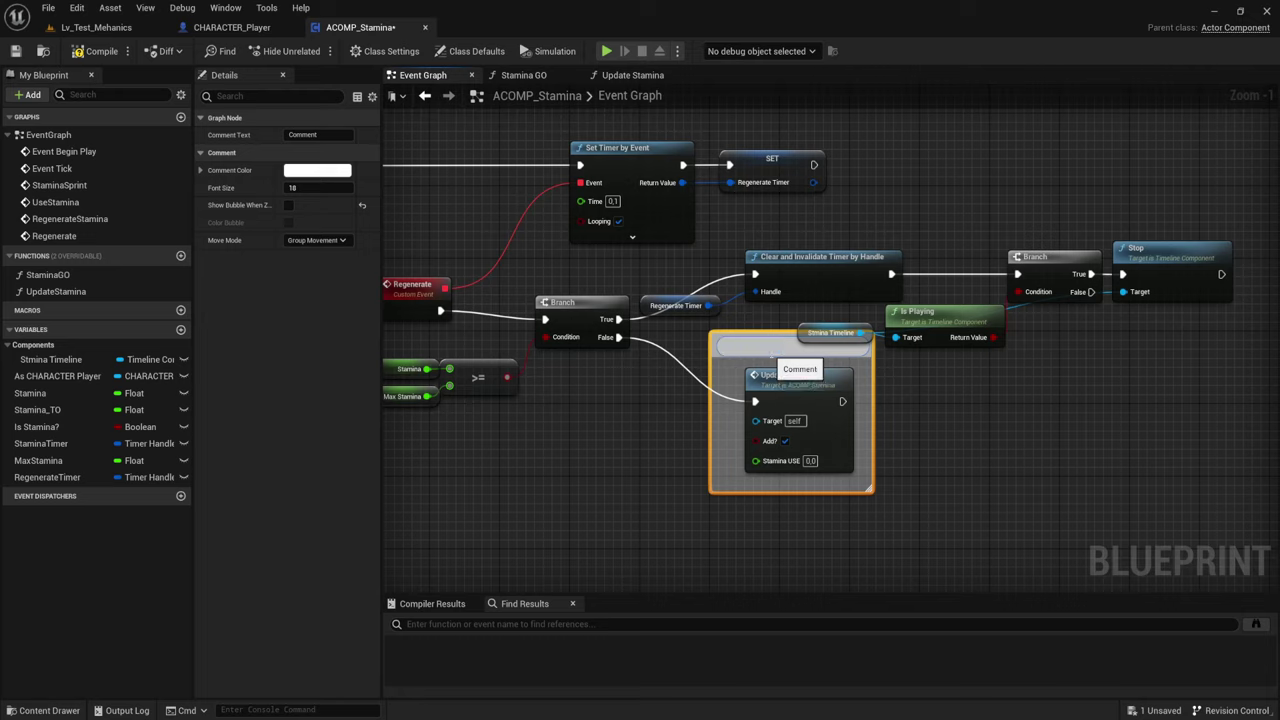
text(Восстанов)
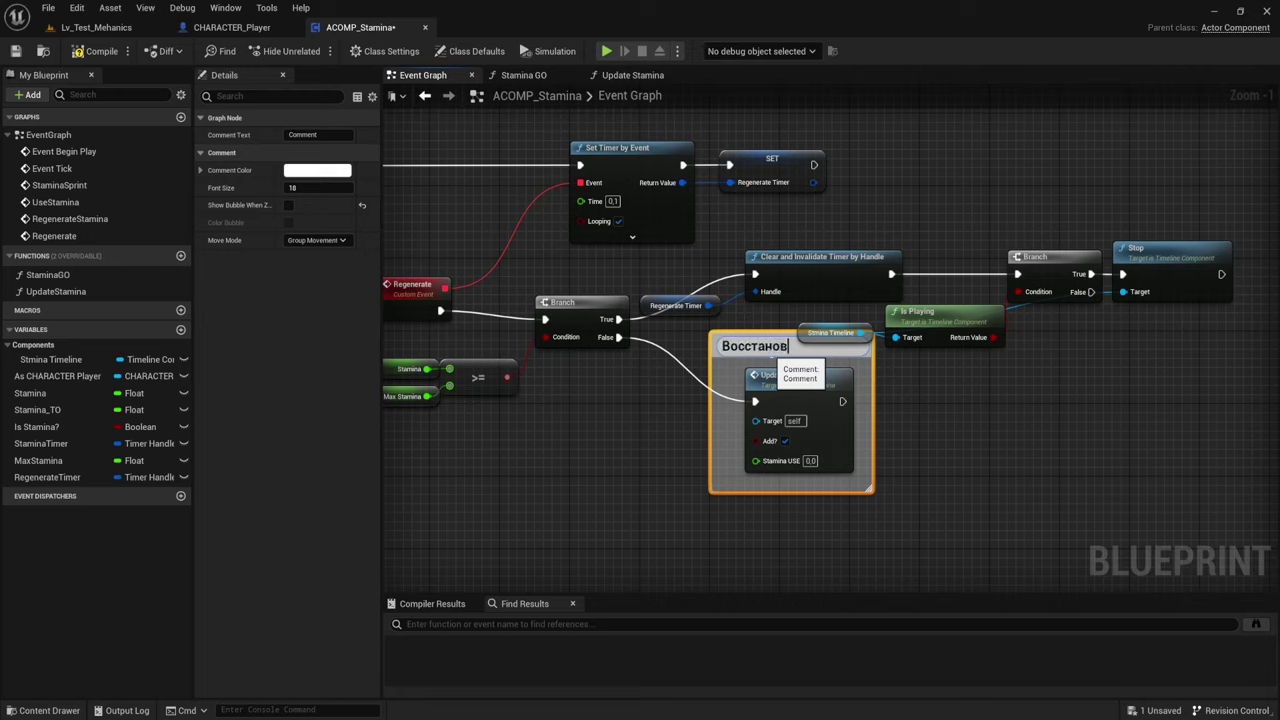
text(ление)
click(943, 415)
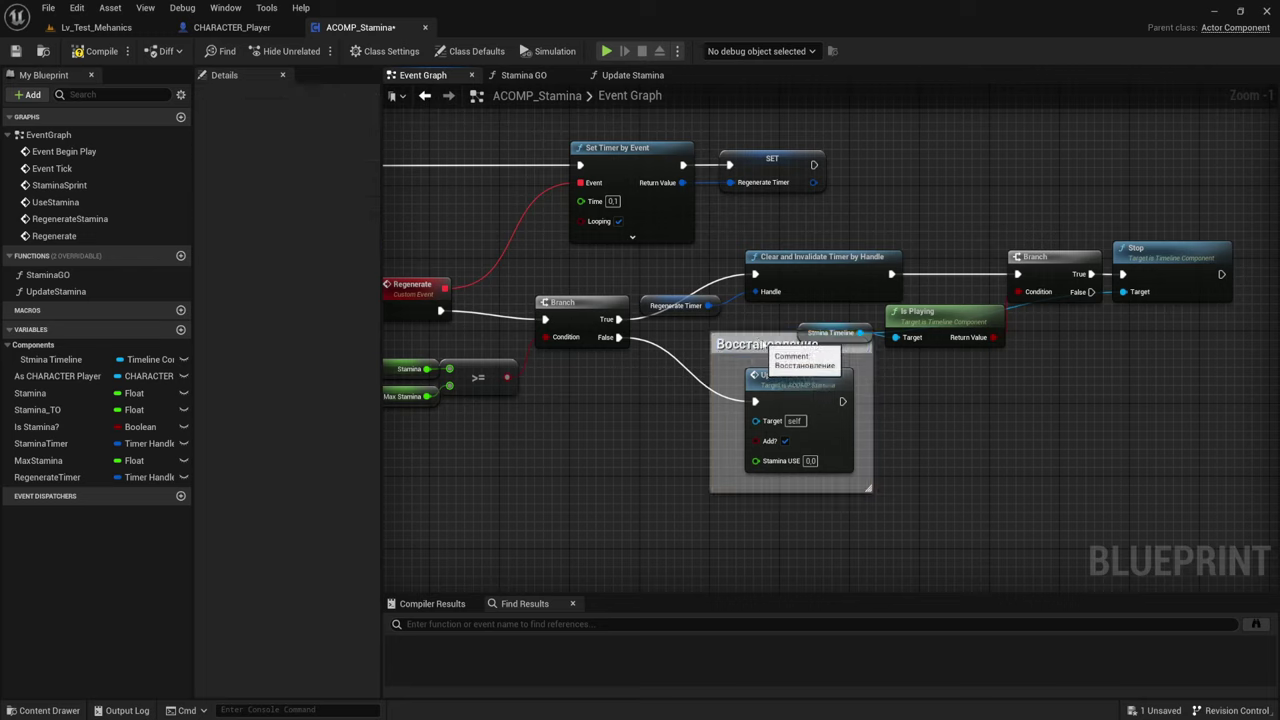
drag(770, 346, 770, 364)
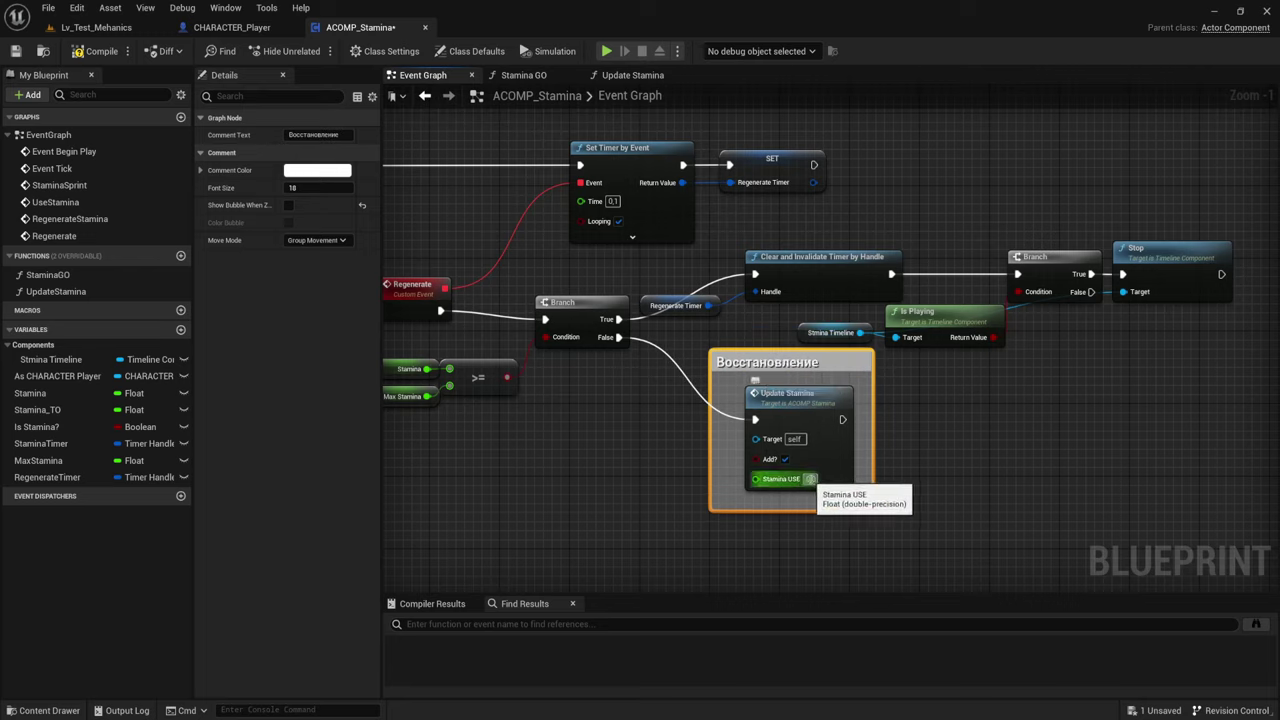
key(BackSpace)
click(917, 441)
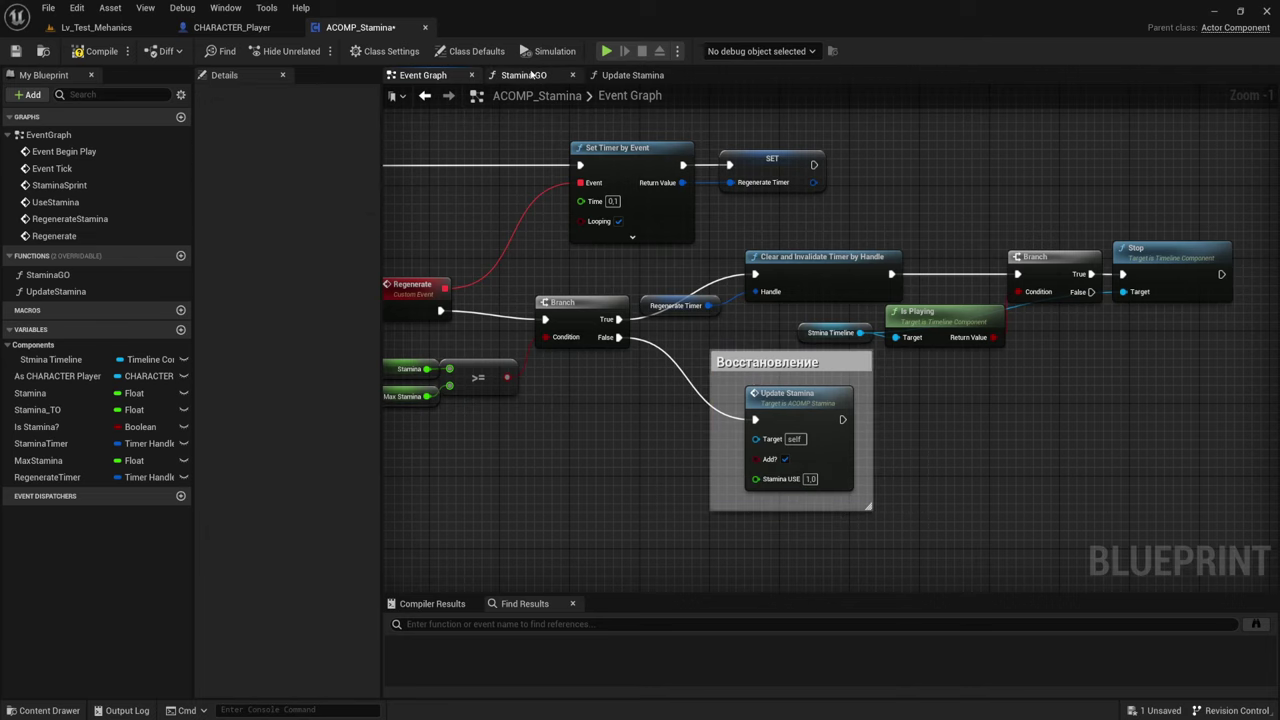
Inspect the Update Stamina function graph, then pan the Event Graph to the расходуем and Восстановление comments
click(643, 76)
scroll(886, 430, down, 2)
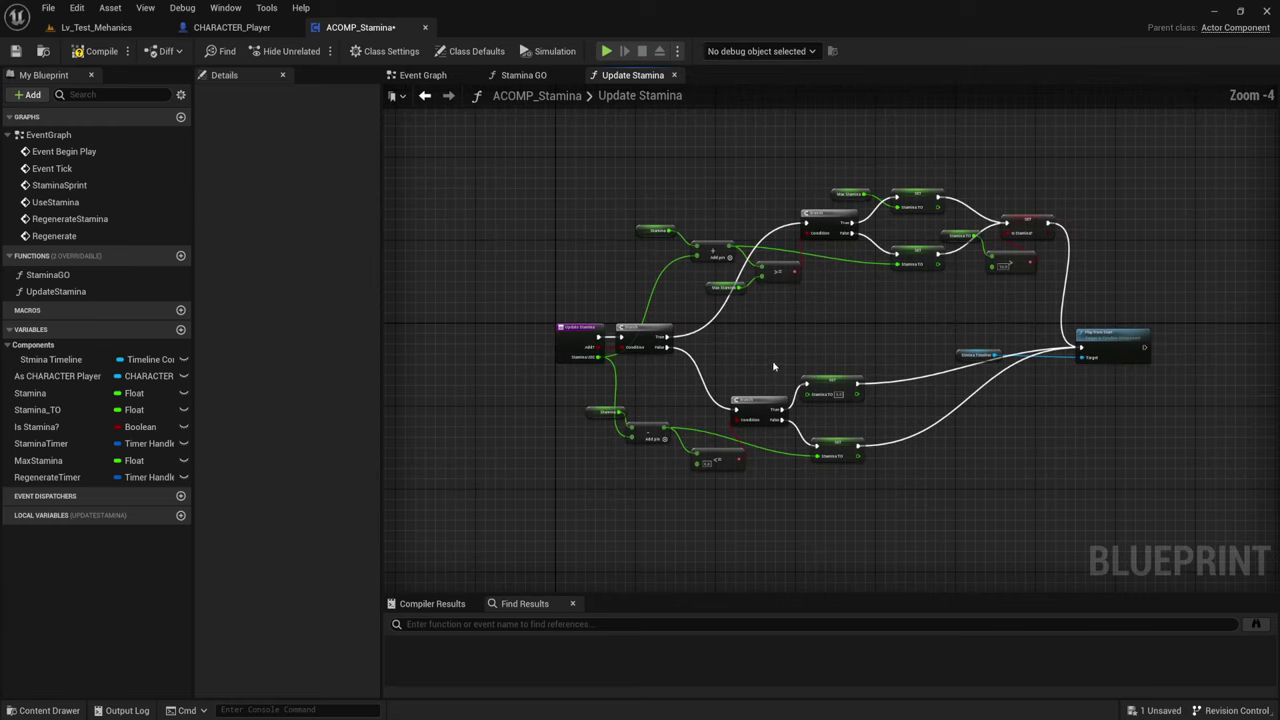
scroll(886, 430, down, 1)
click(404, 78)
scroll(837, 378, down, 3)
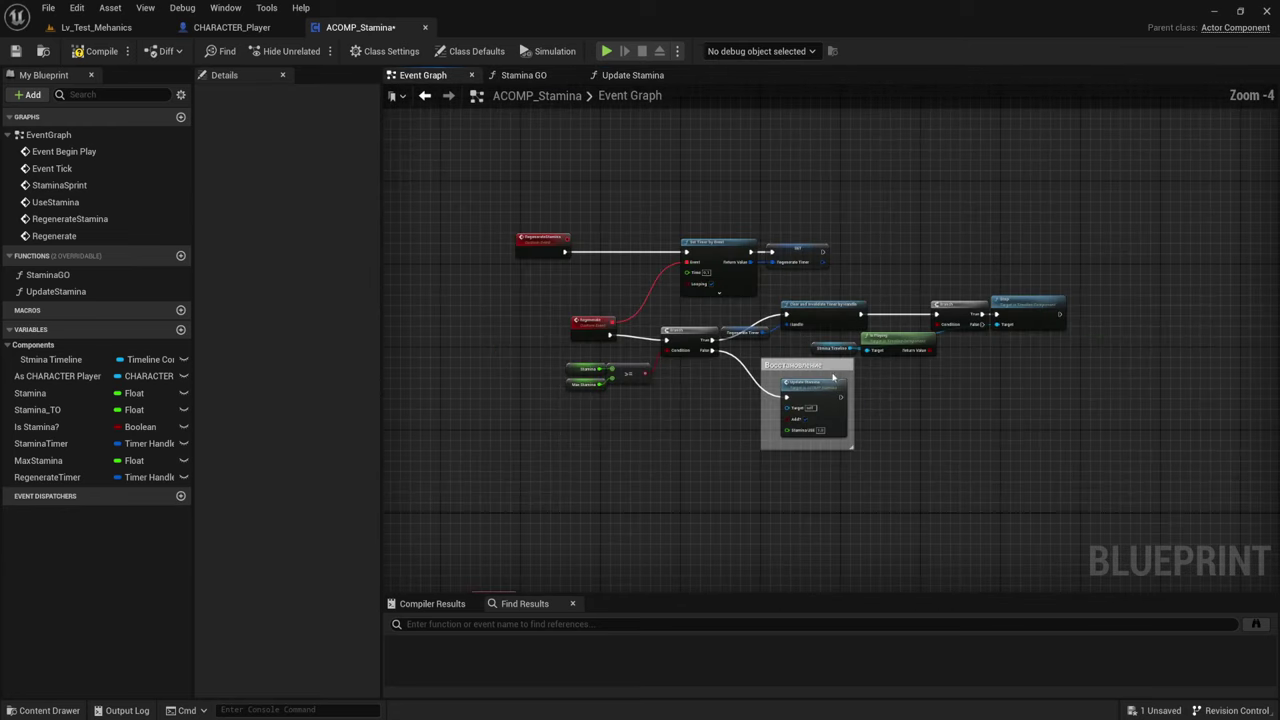
right_drag(840, 560, 837, 378)
scroll(837, 378, up, 1)
scroll(837, 378, up, 3)
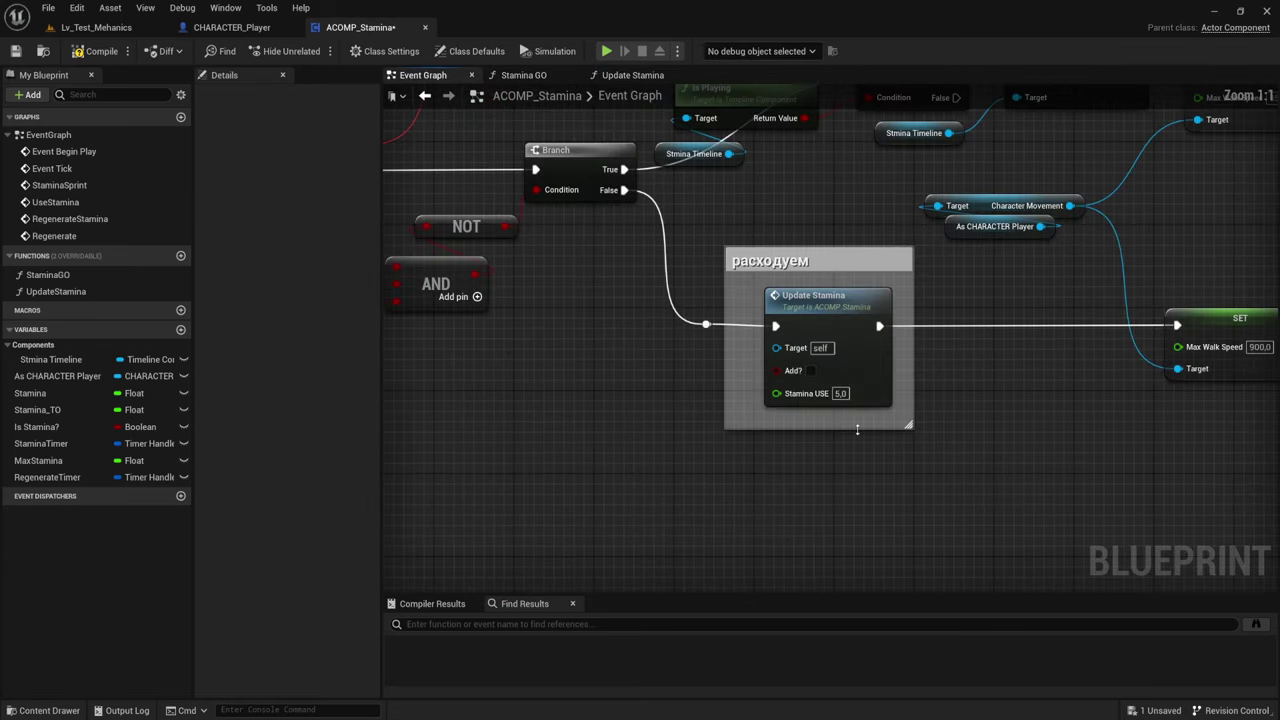
scroll(845, 406, down, 3)
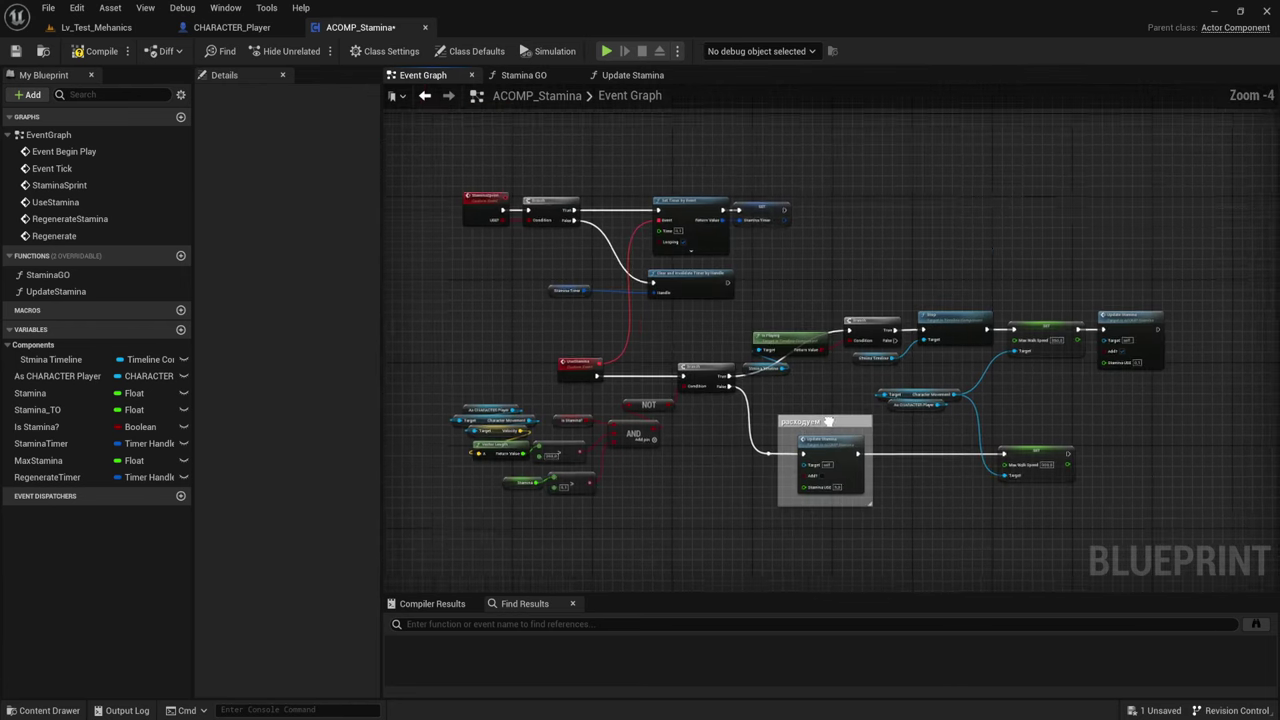
scroll(845, 406, down, 1)
right_drag(834, 556, 800, 333)
scroll(800, 333, up, 4)
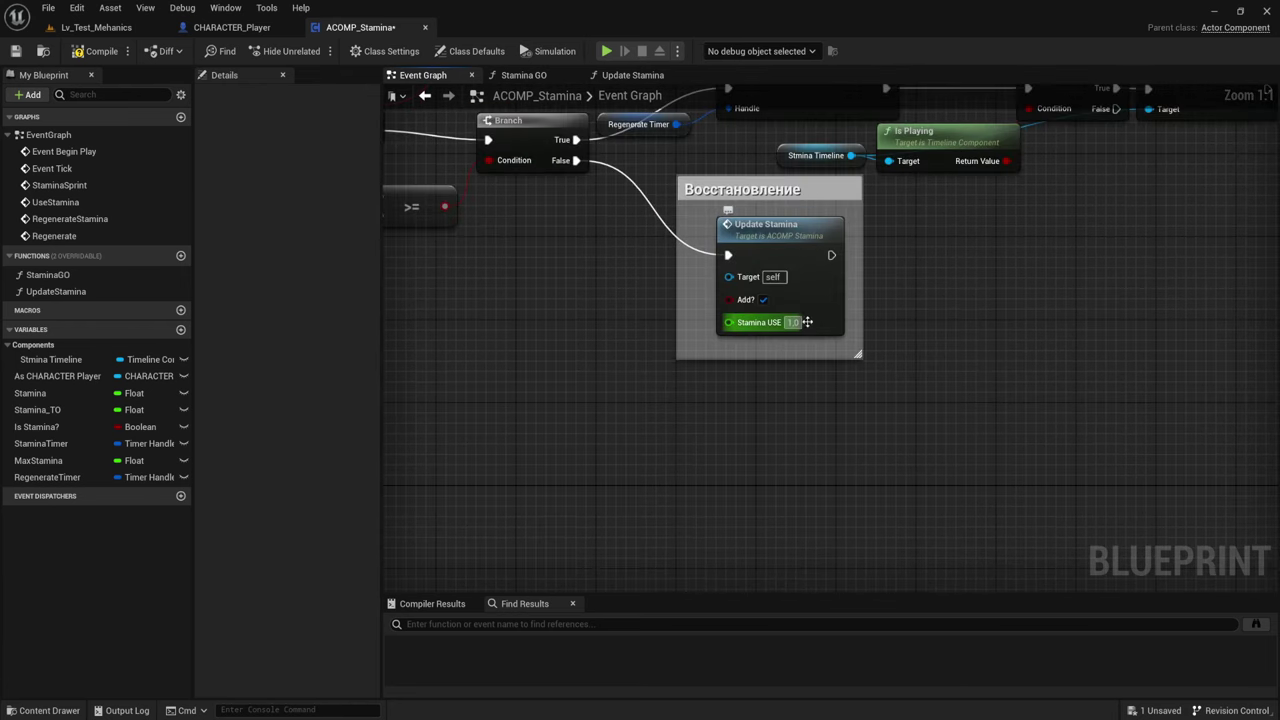
right_drag(886, 374, 886, 408)
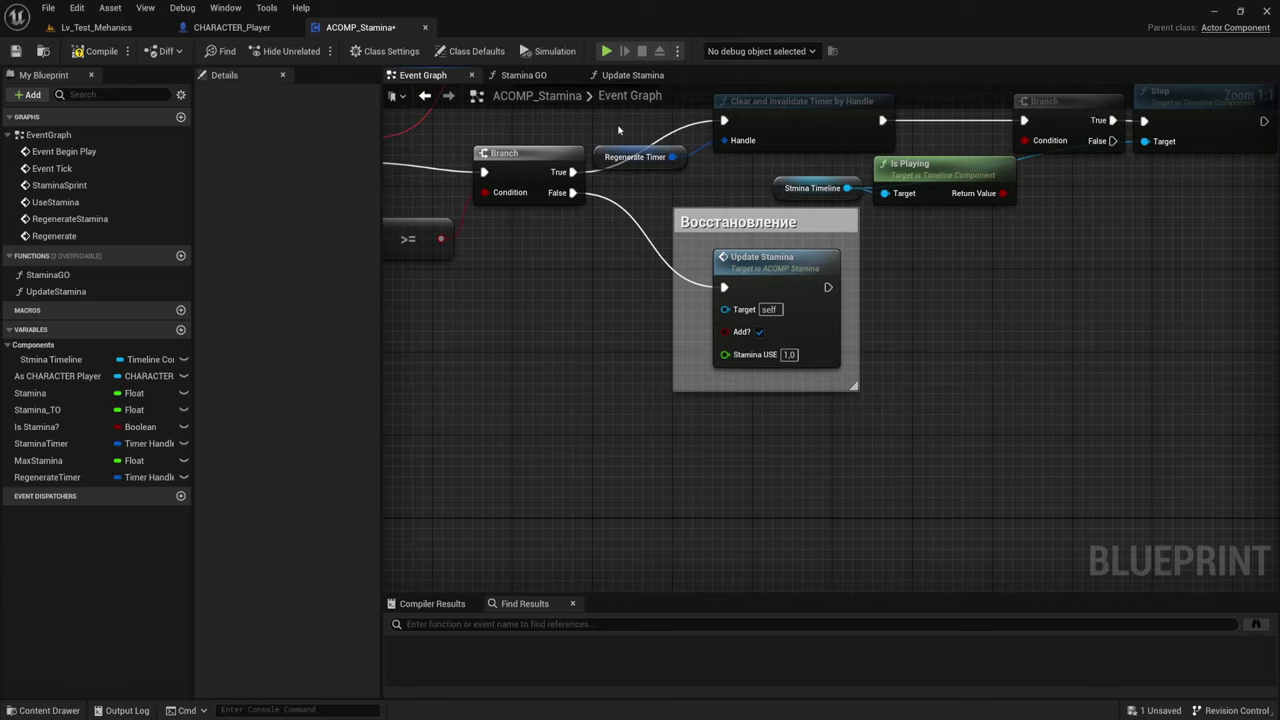
Recheck Update Stamina, then drag a wire from the расходуем Update Stamina call's exec output
click(625, 75)
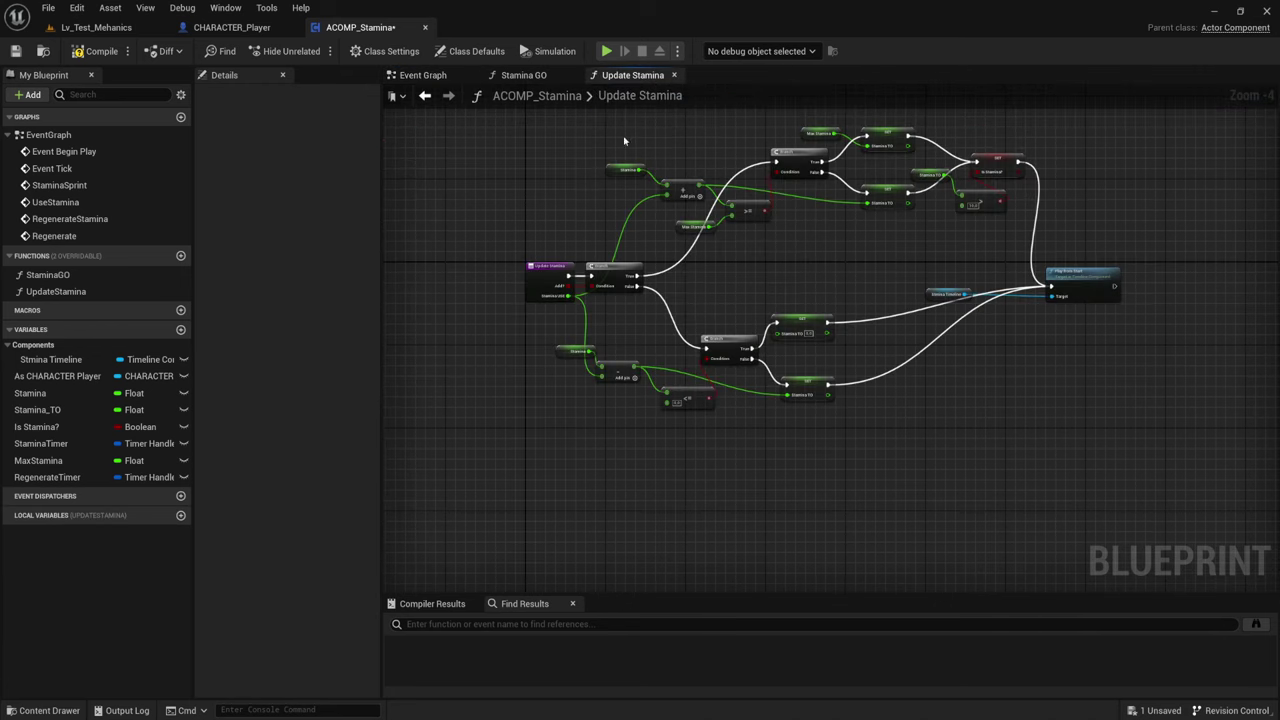
right_drag(960, 350, 889, 368)
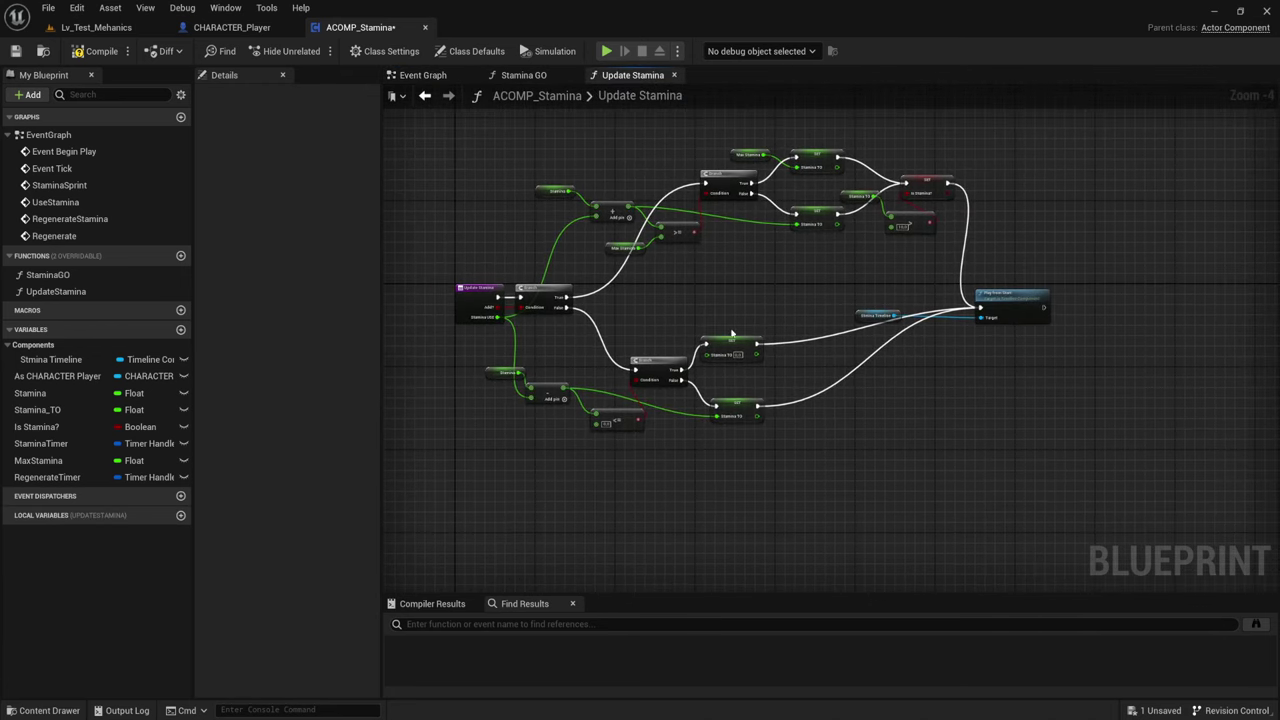
scroll(731, 333, up, 2)
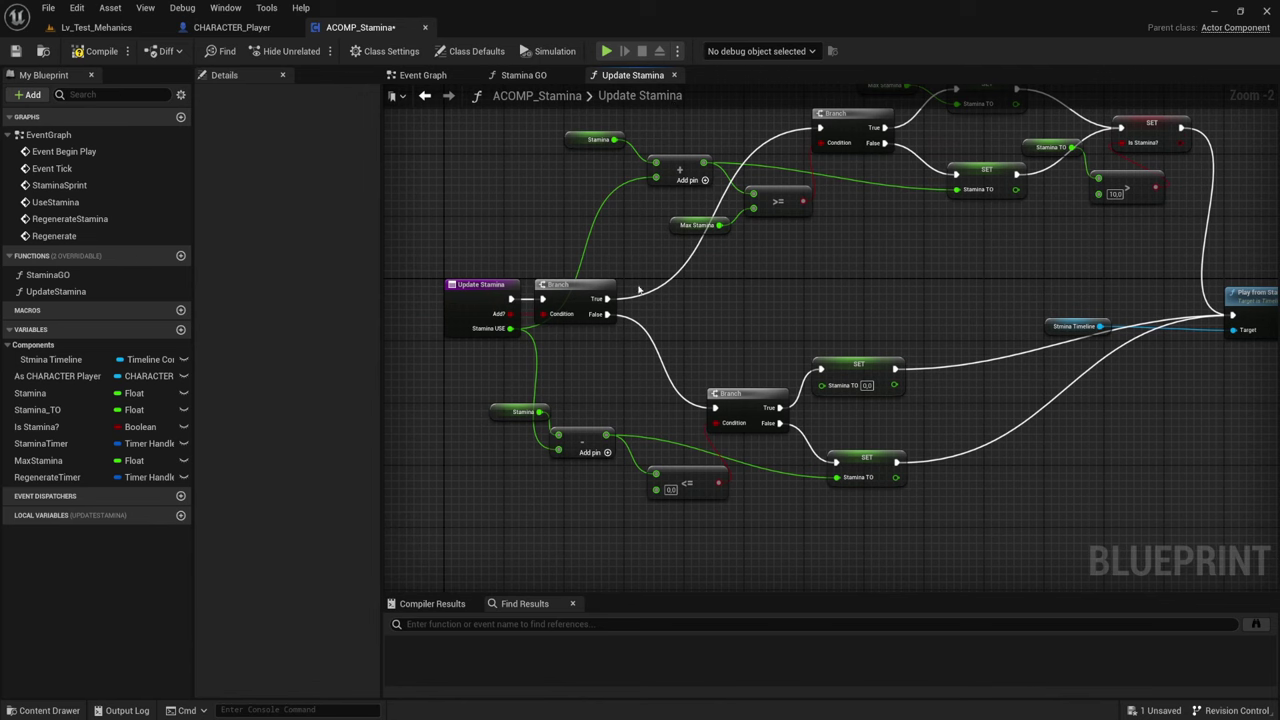
click(523, 75)
click(434, 77)
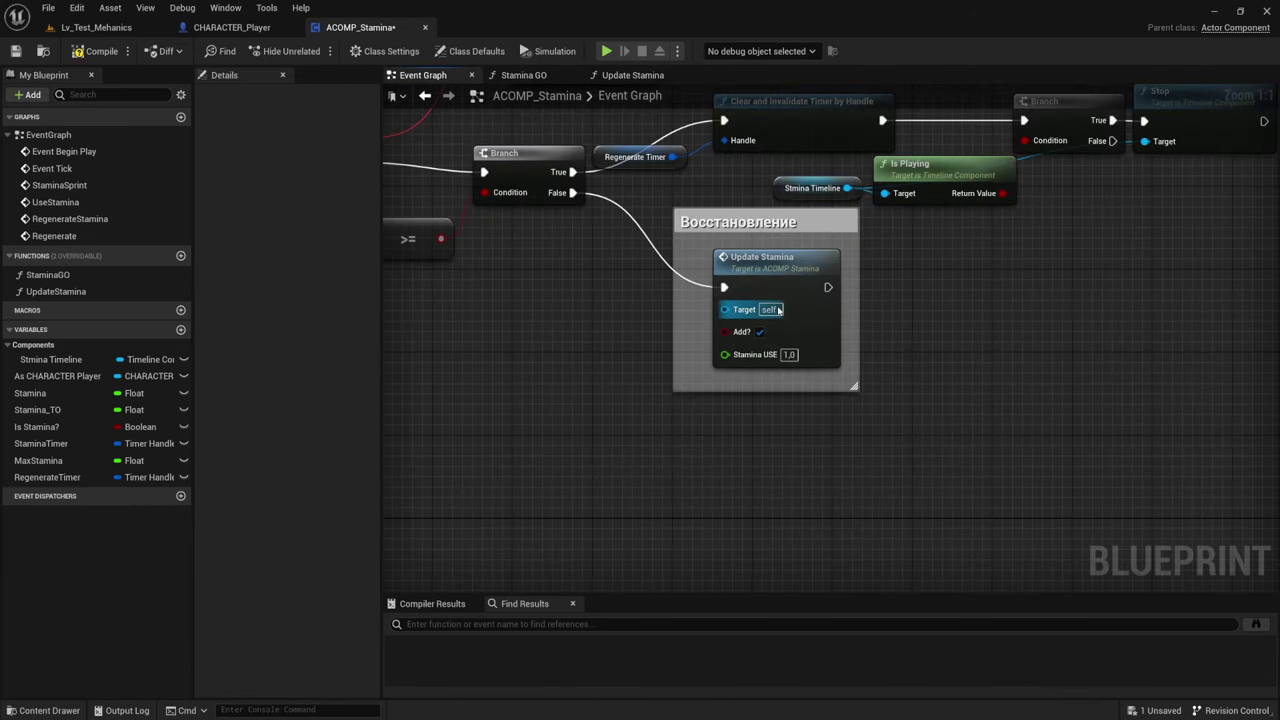
scroll(778, 310, down, 3)
right_drag(778, 310, 770, 388)
scroll(770, 388, up, 2)
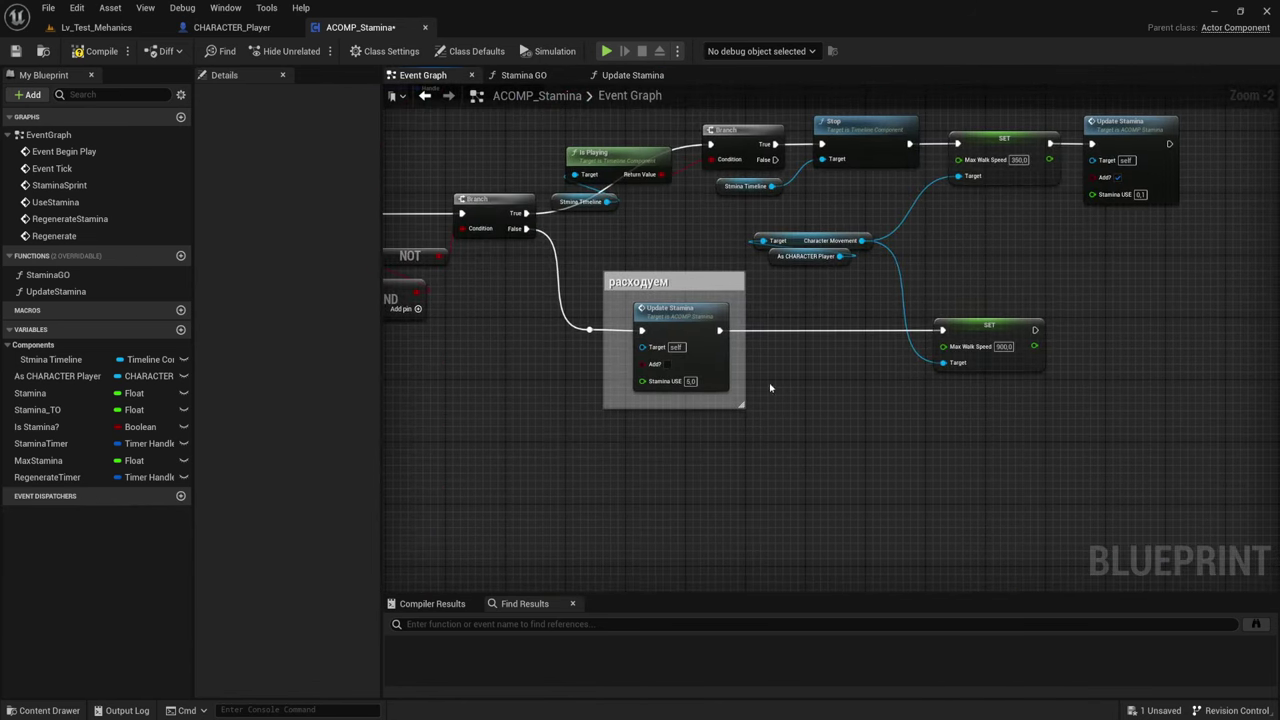
drag(628, 230, 723, 502)
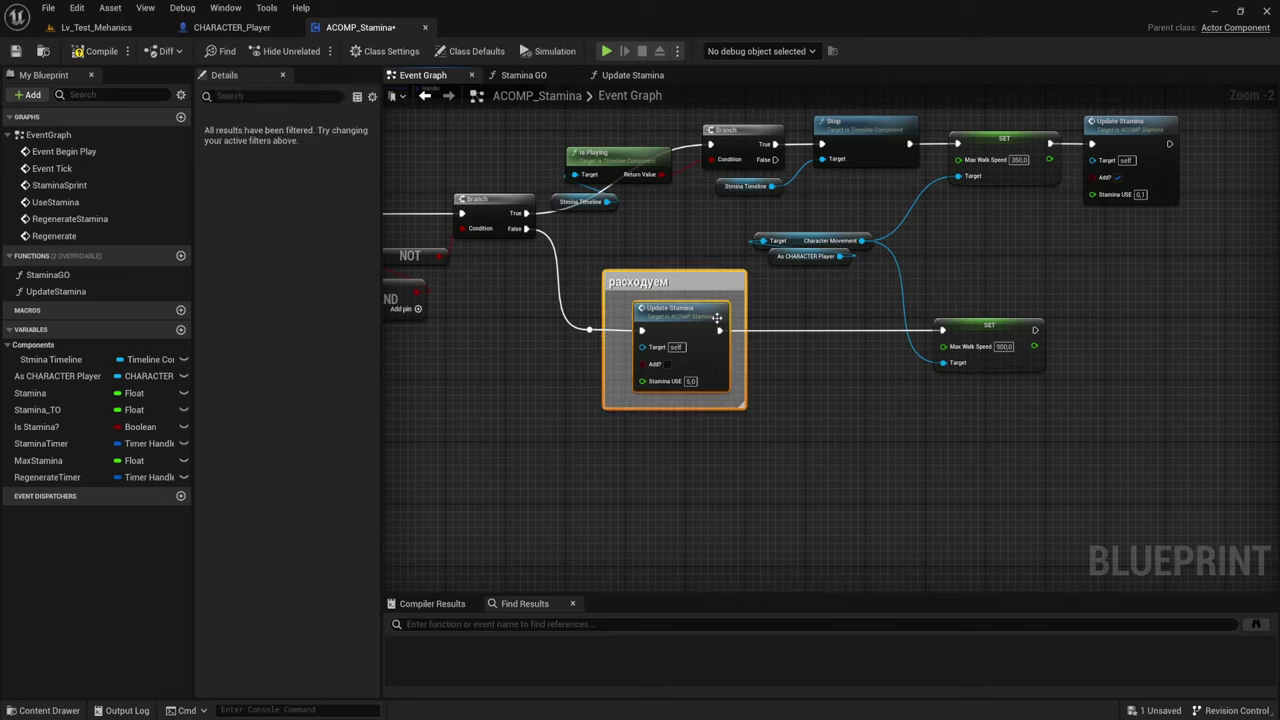
drag(719, 330, 813, 327)
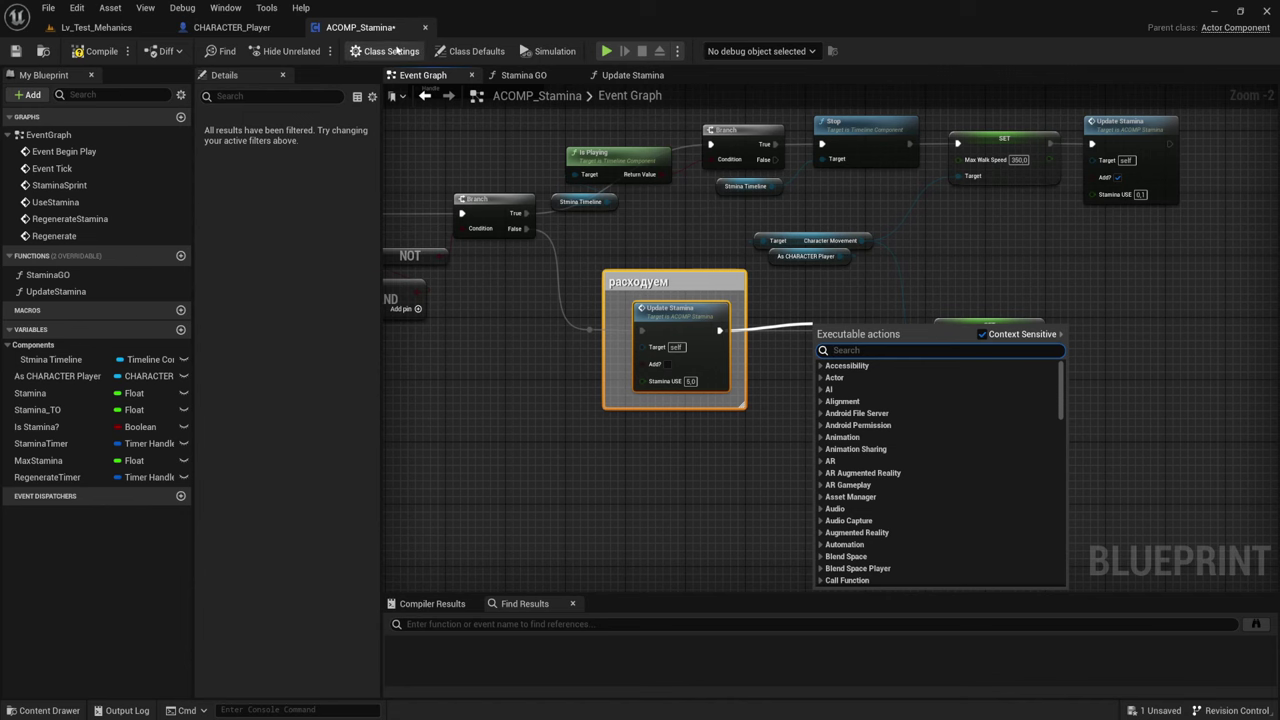
In Update Stamina, add then remove an output and place the Return Node after Play from Start
click(632, 75)
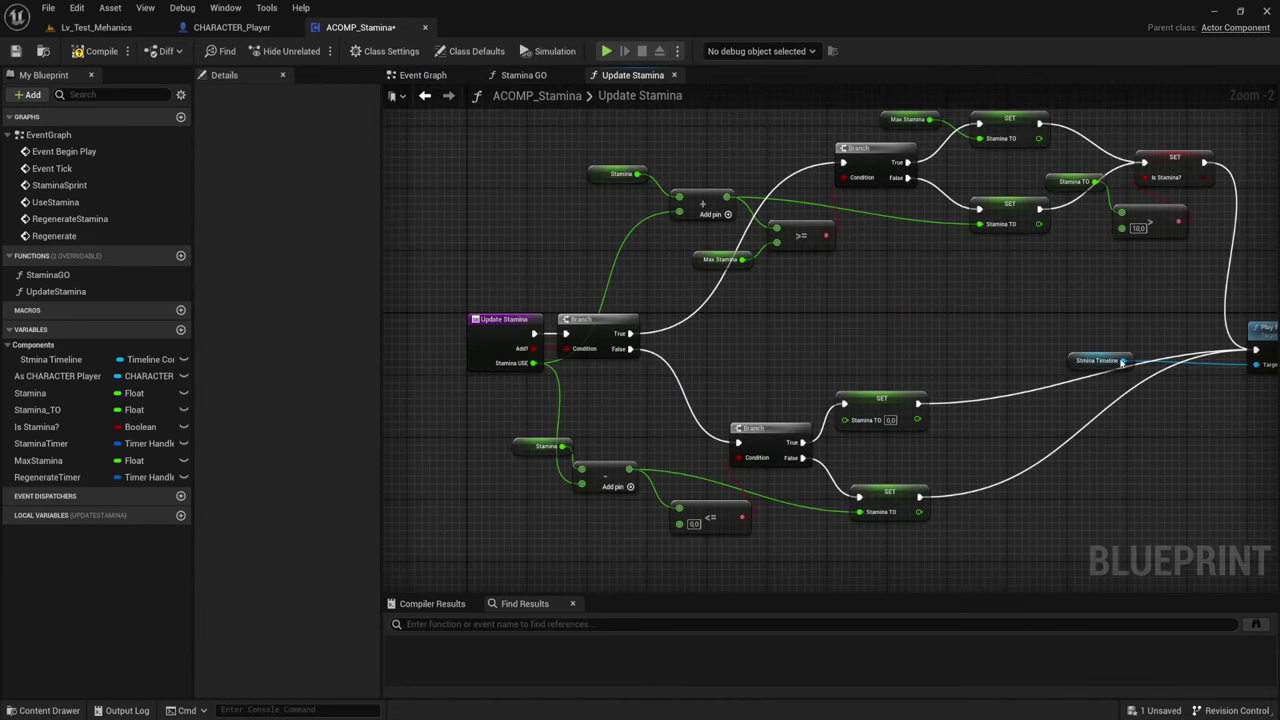
right_drag(1122, 363, 1068, 334)
click(428, 302)
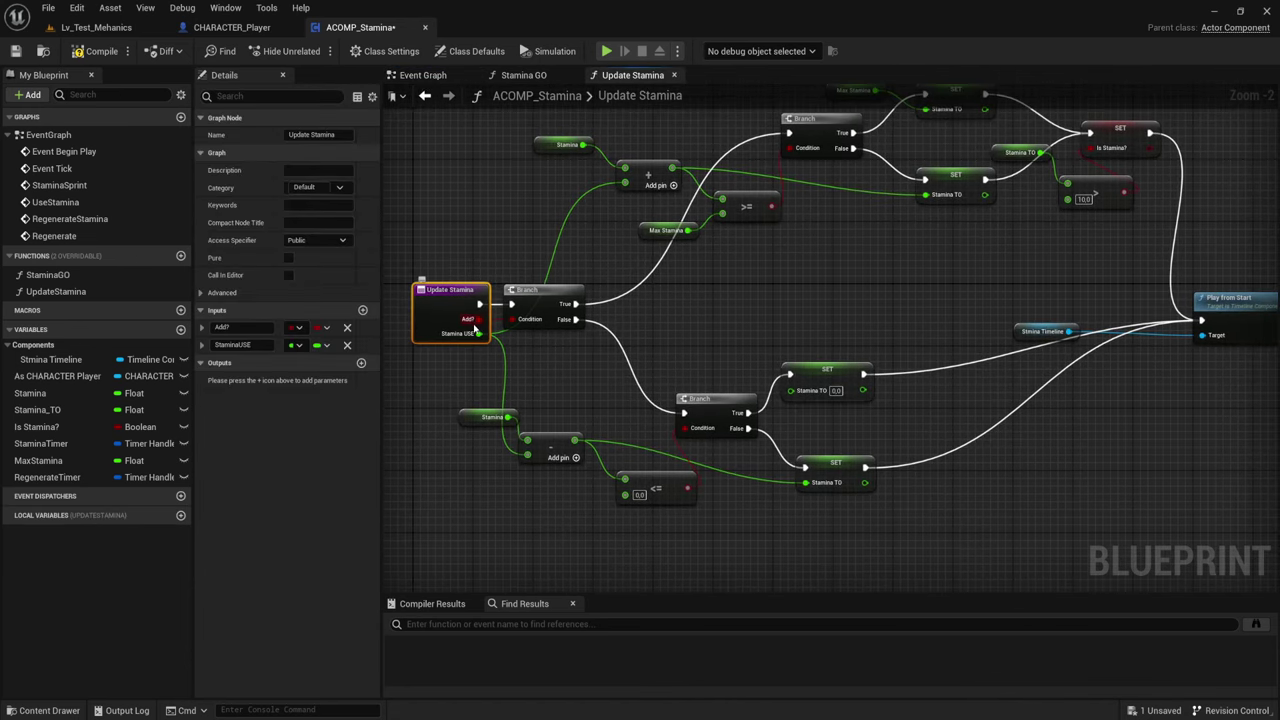
click(362, 362)
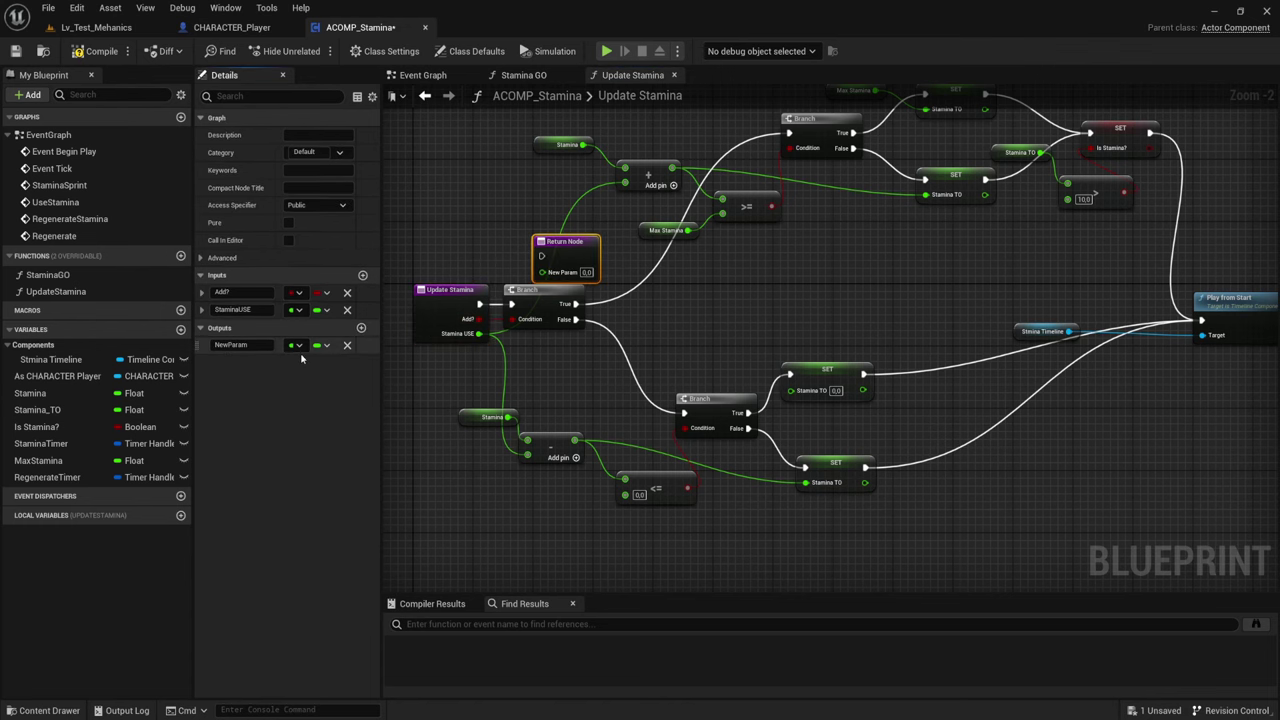
click(347, 345)
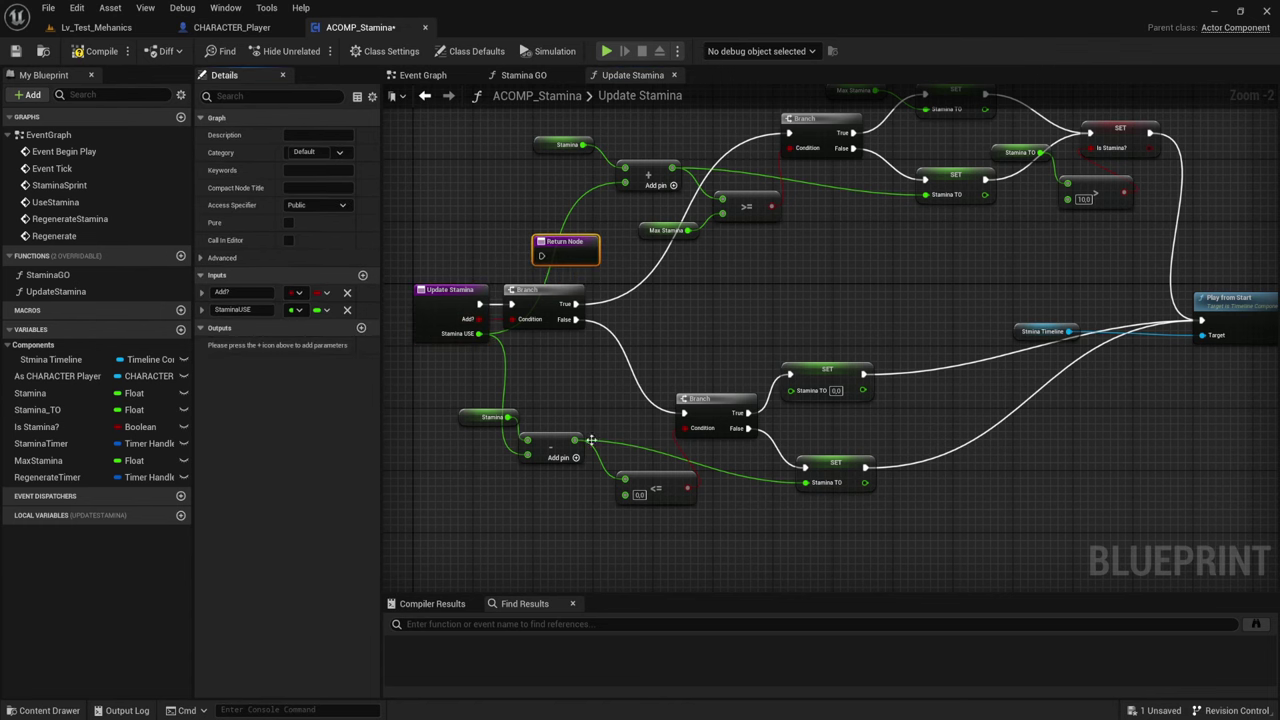
drag(564, 253, 1178, 321)
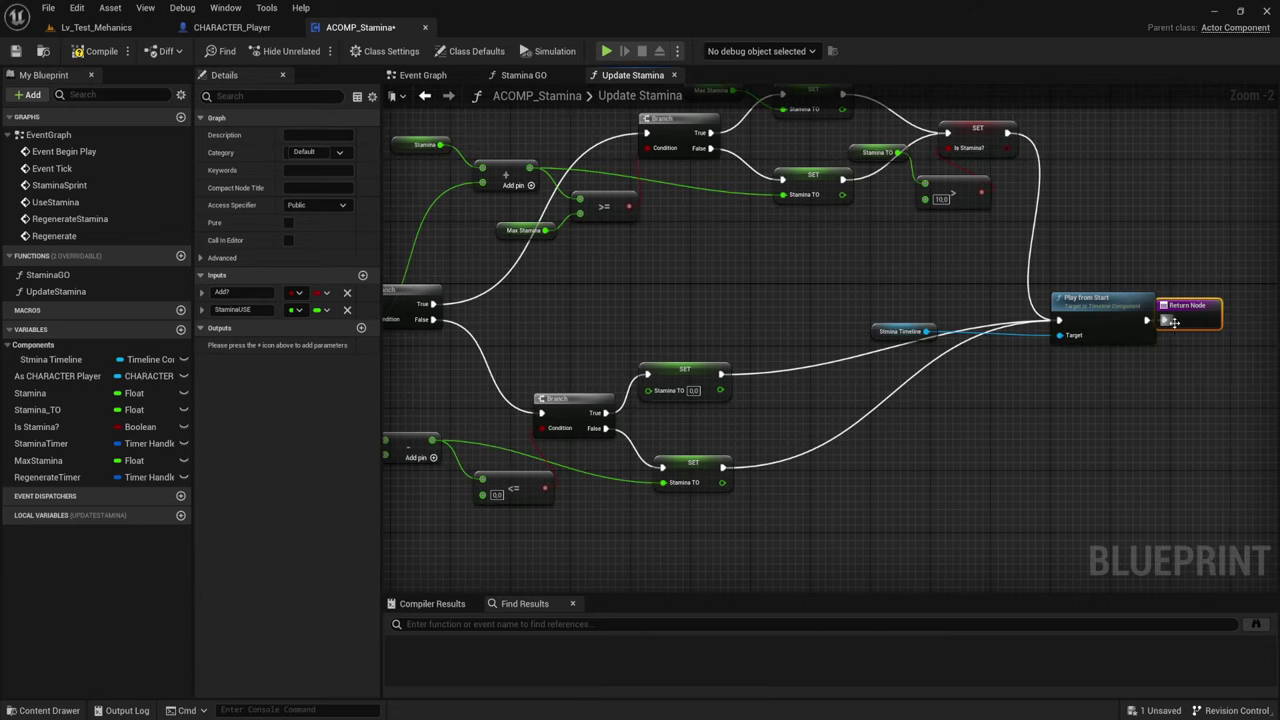
drag(1178, 321, 1196, 313)
drag(1173, 222, 1213, 443)
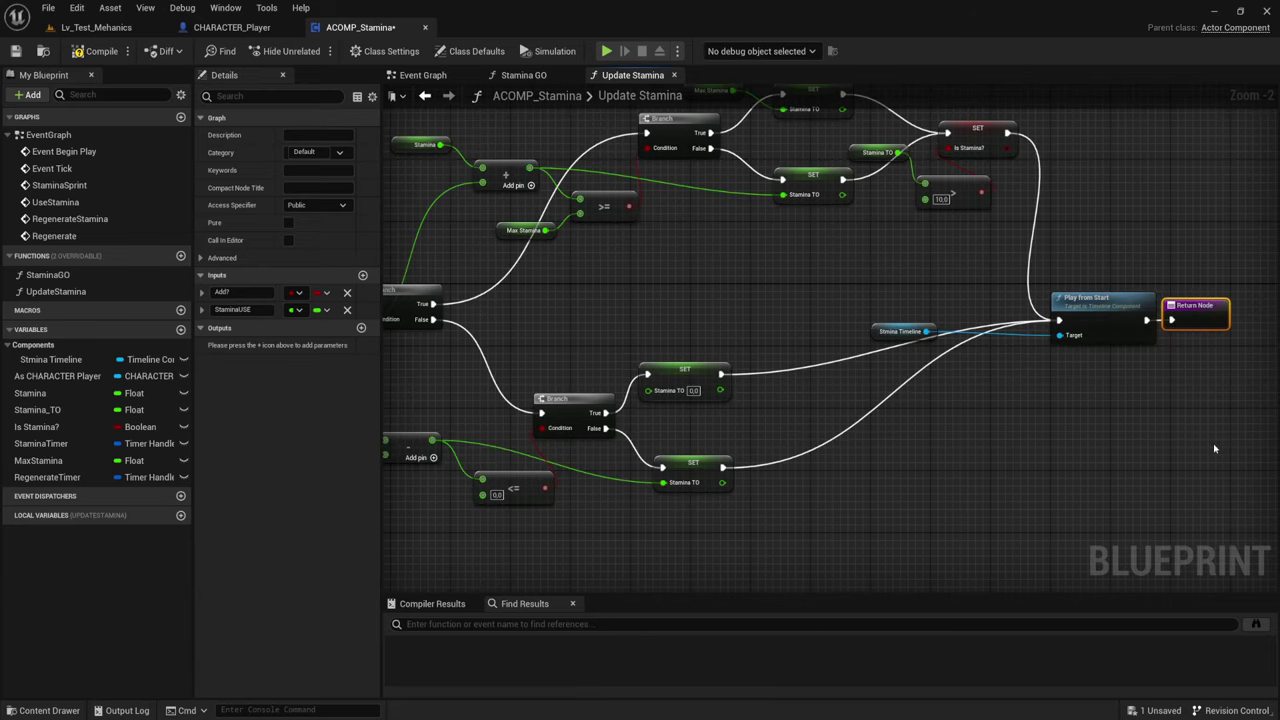
Return to the Event Graph and select the SET Max Walk Speed 900,0 node
click(524, 77)
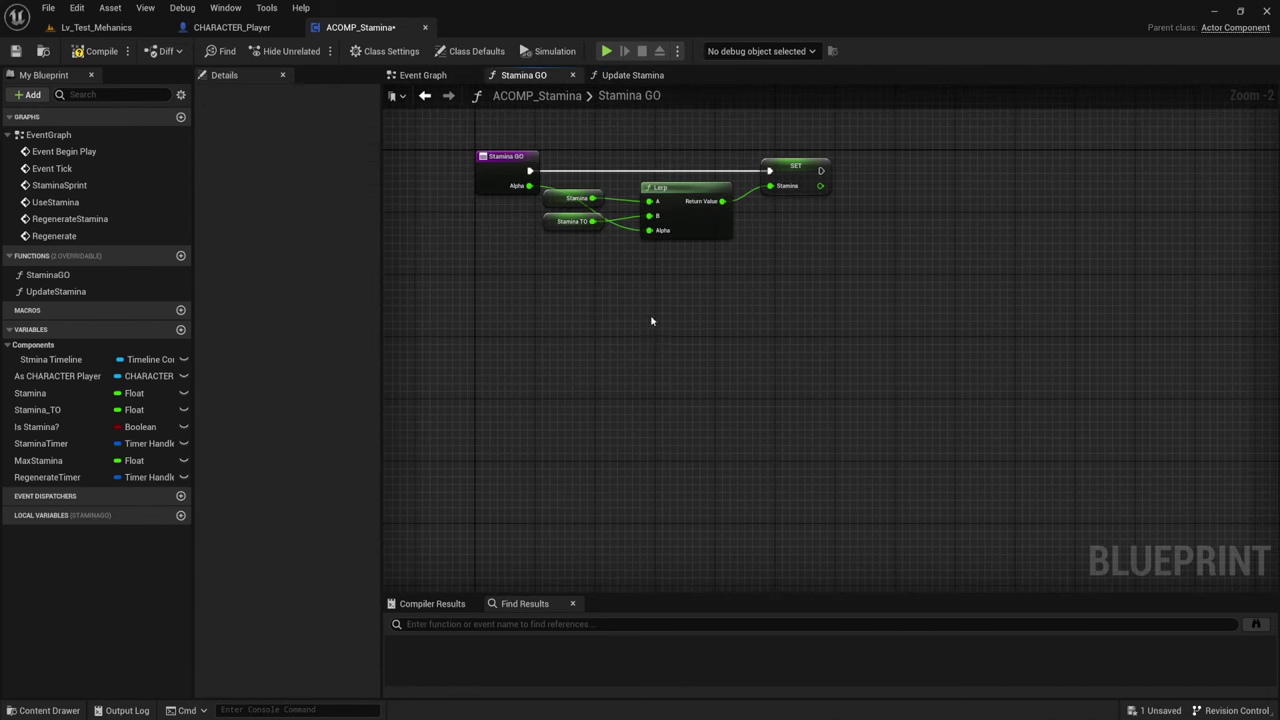
click(420, 75)
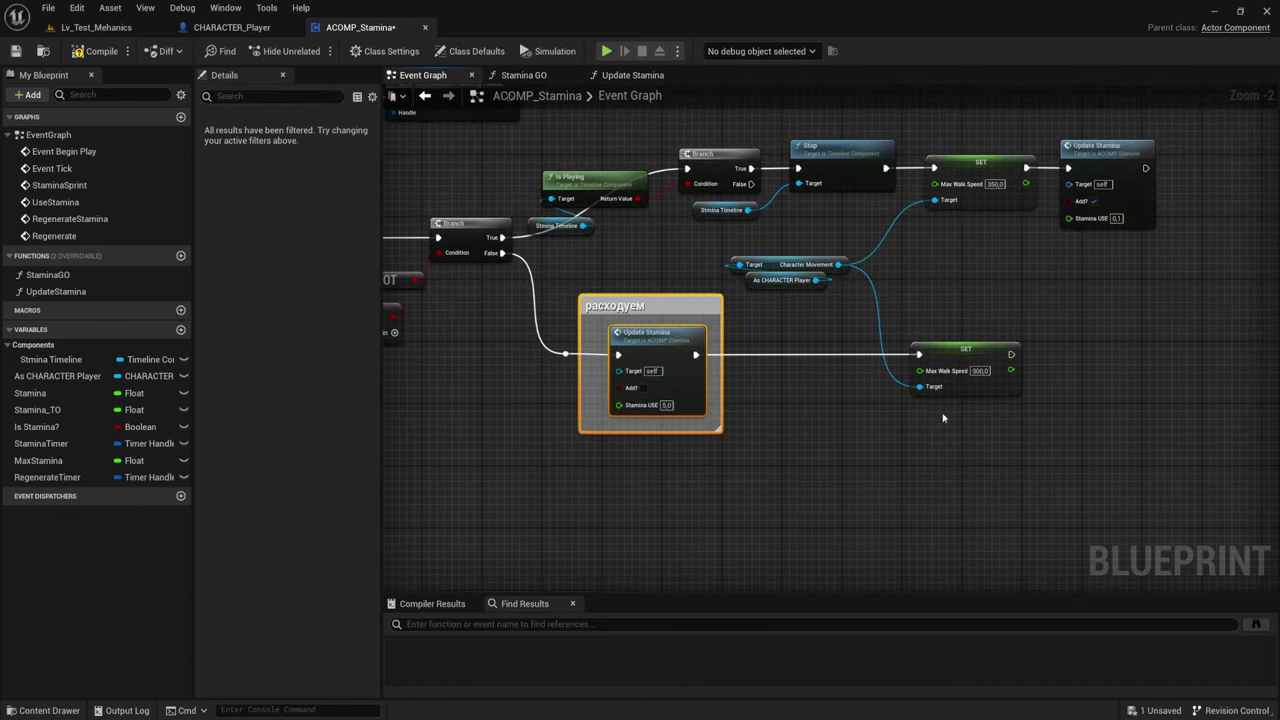
drag(792, 320, 1096, 479)
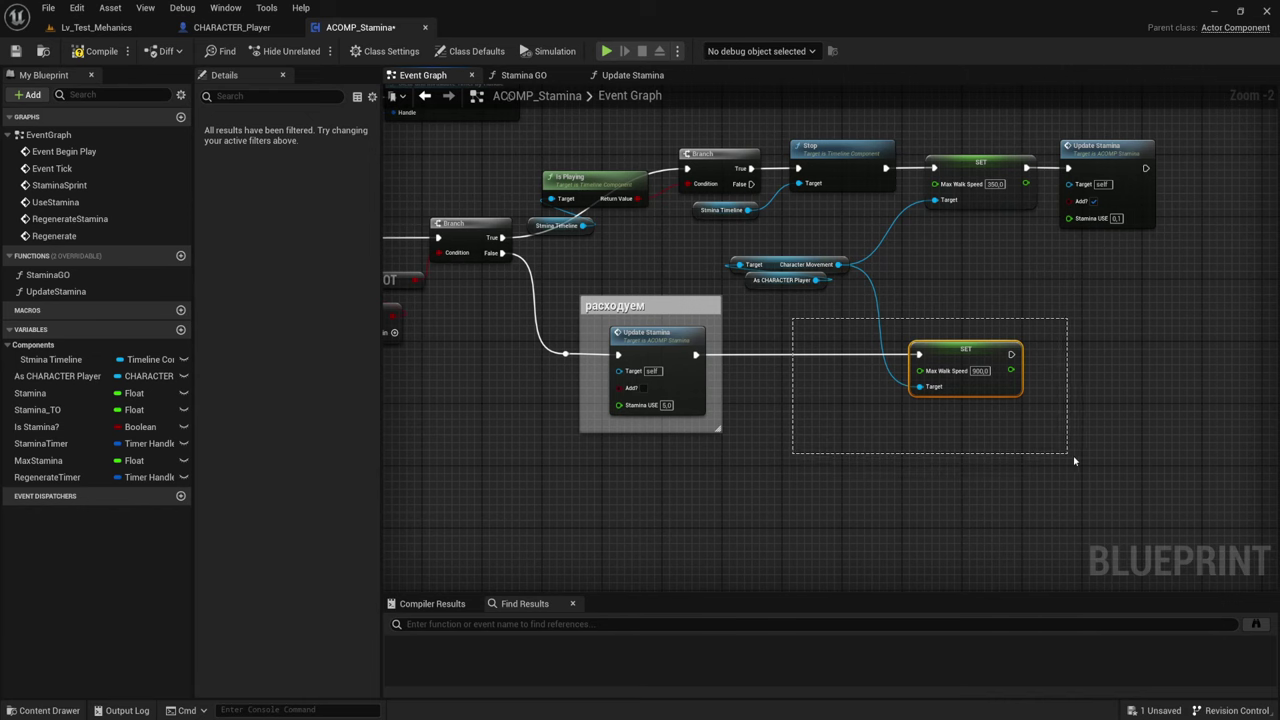
drag(1102, 460, 1090, 457)
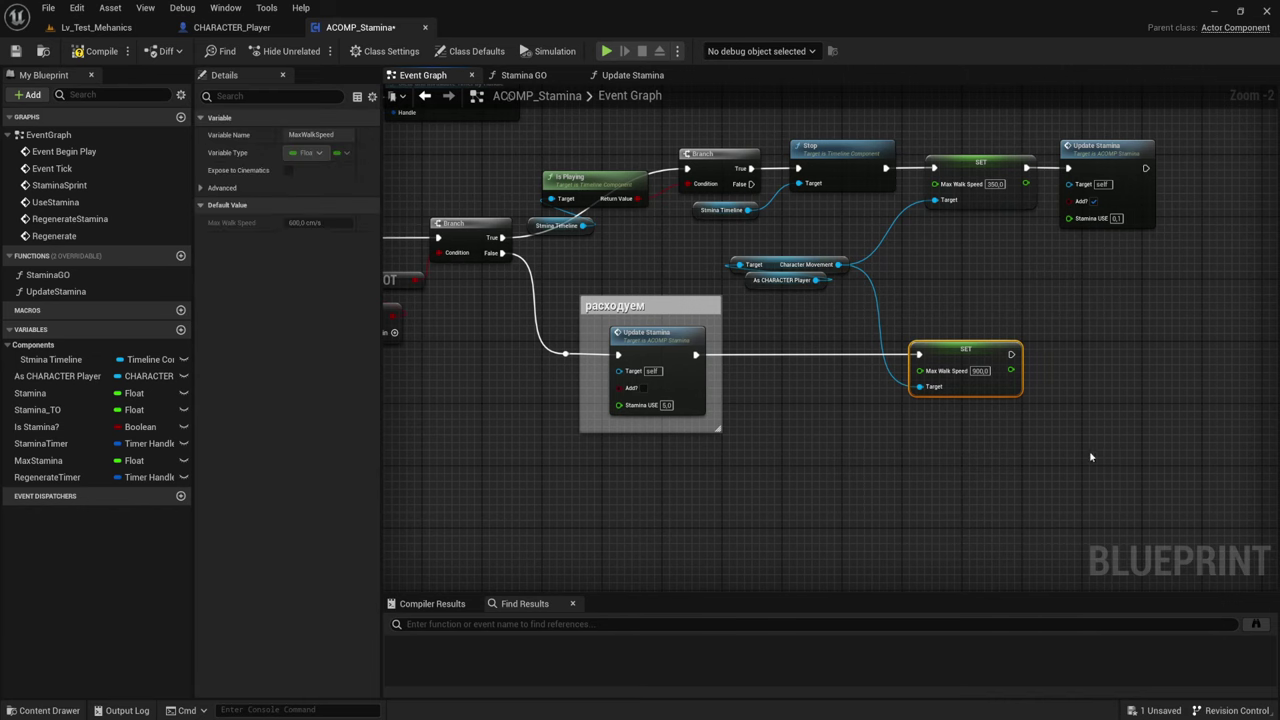
mouse_move(791, 354)
right_down()
mouse_move(958, 438)
mouse_move(1013, 343)
mouse_move(921, 461)
right_up()
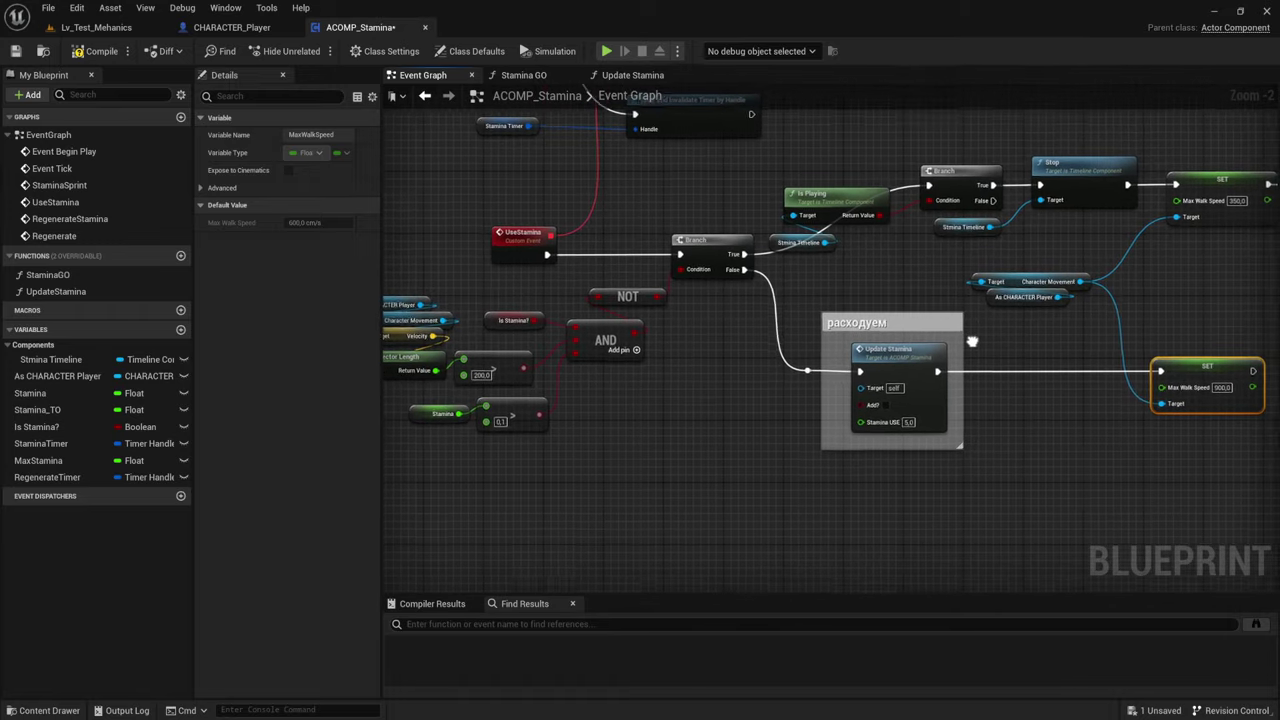
Pan up to the StaminaSprint event and select it
right_drag(737, 316, 797, 421)
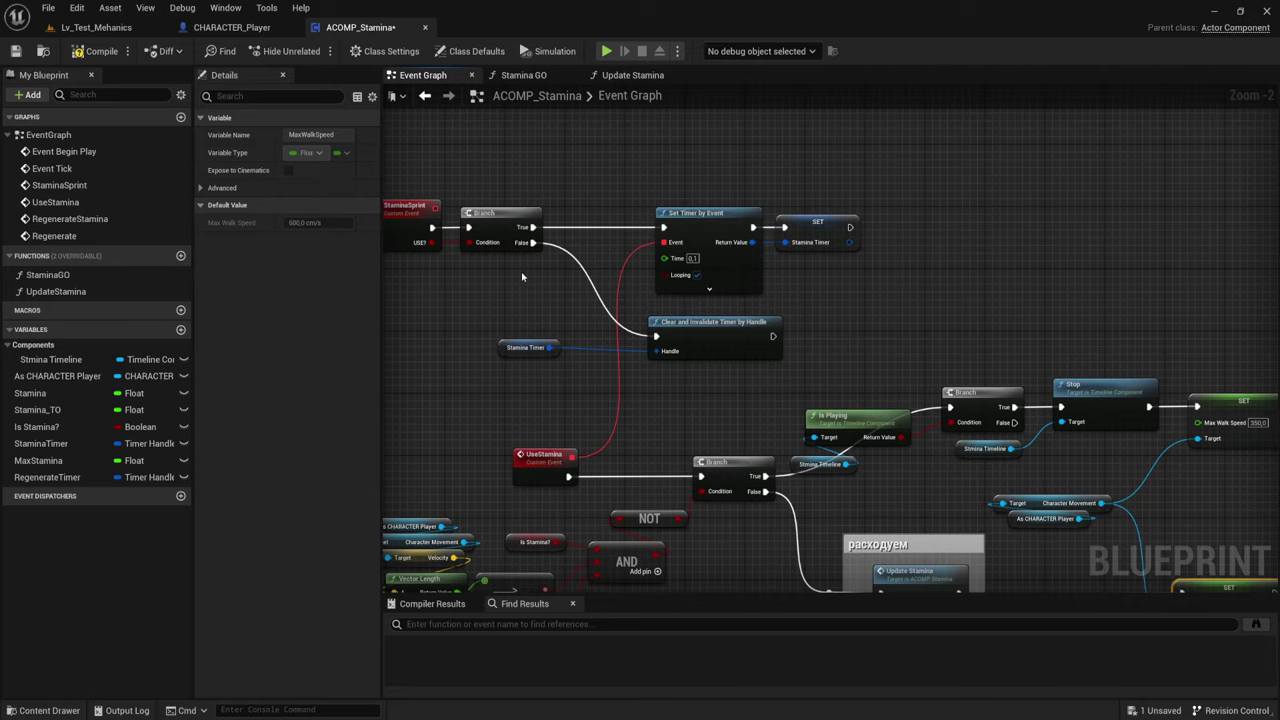
right_drag(617, 216, 687, 293)
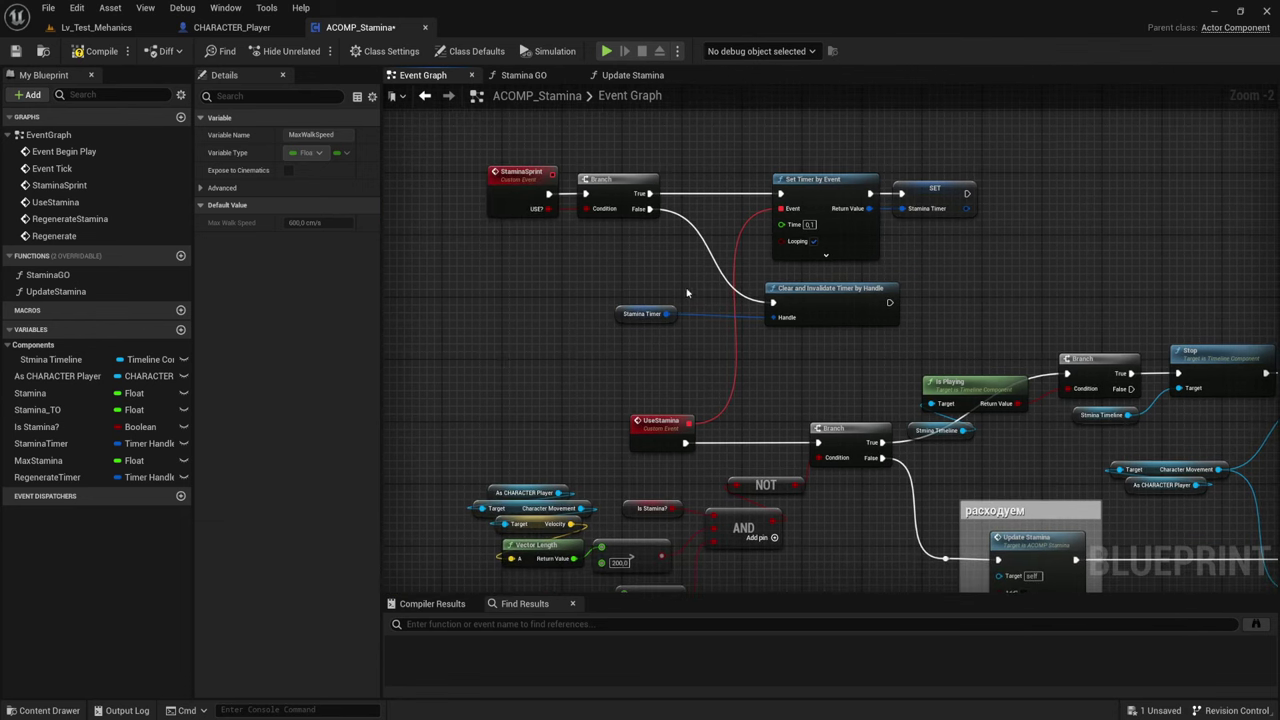
drag(477, 157, 527, 321)
right_drag(564, 340, 510, 323)
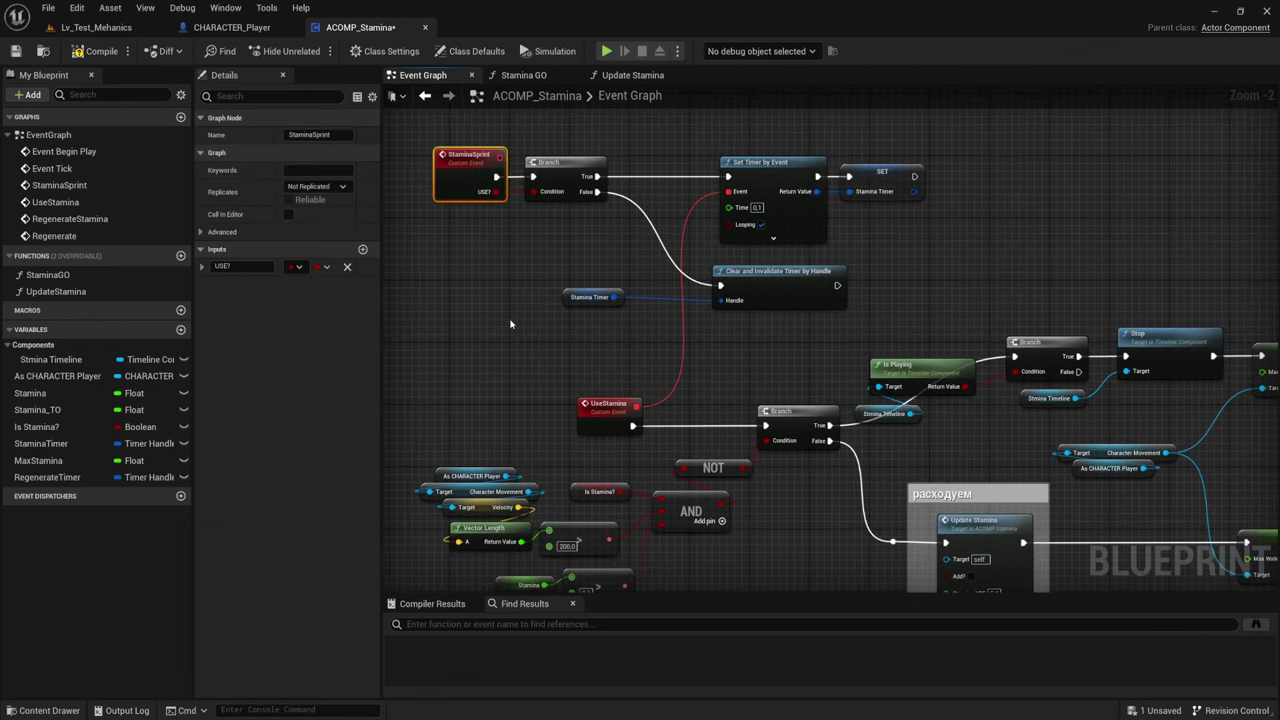
Move the Clear and Invalidate Timer node left and drag a wire from its exec output
drag(760, 278, 699, 278)
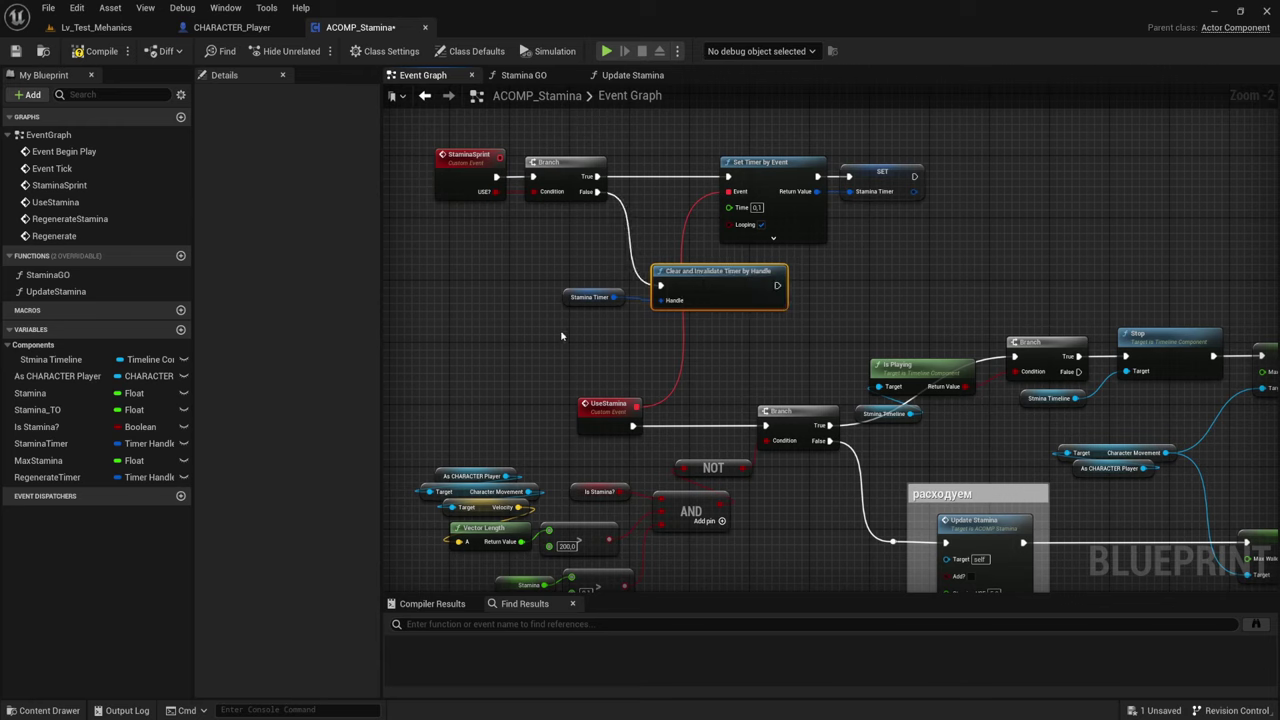
drag(595, 297, 603, 305)
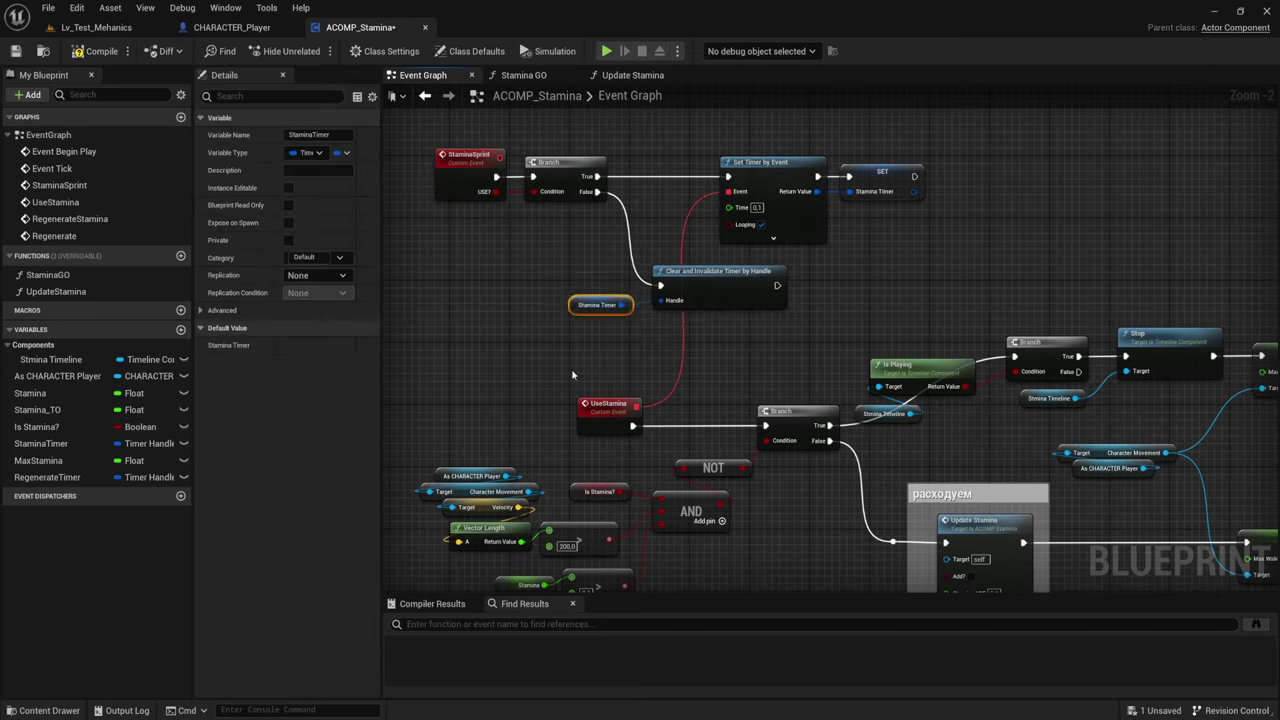
drag(615, 408, 1030, 505)
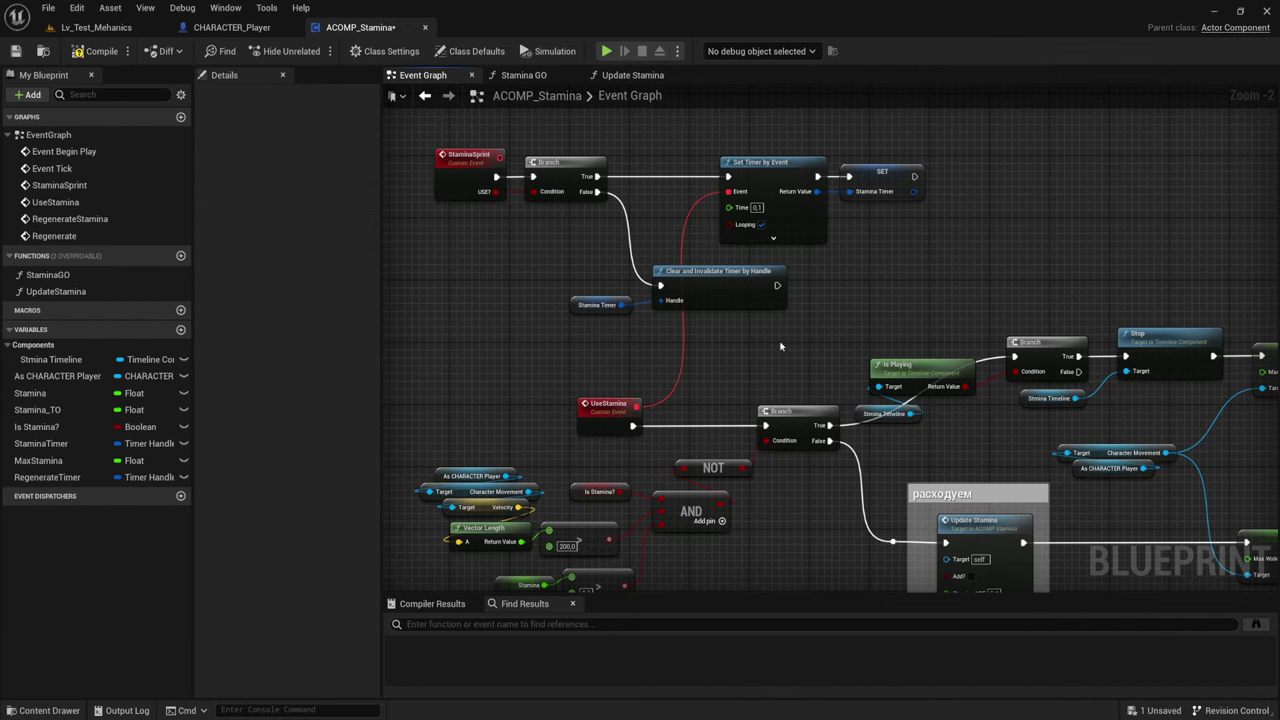
right_drag(767, 339, 709, 343)
drag(720, 289, 814, 290)
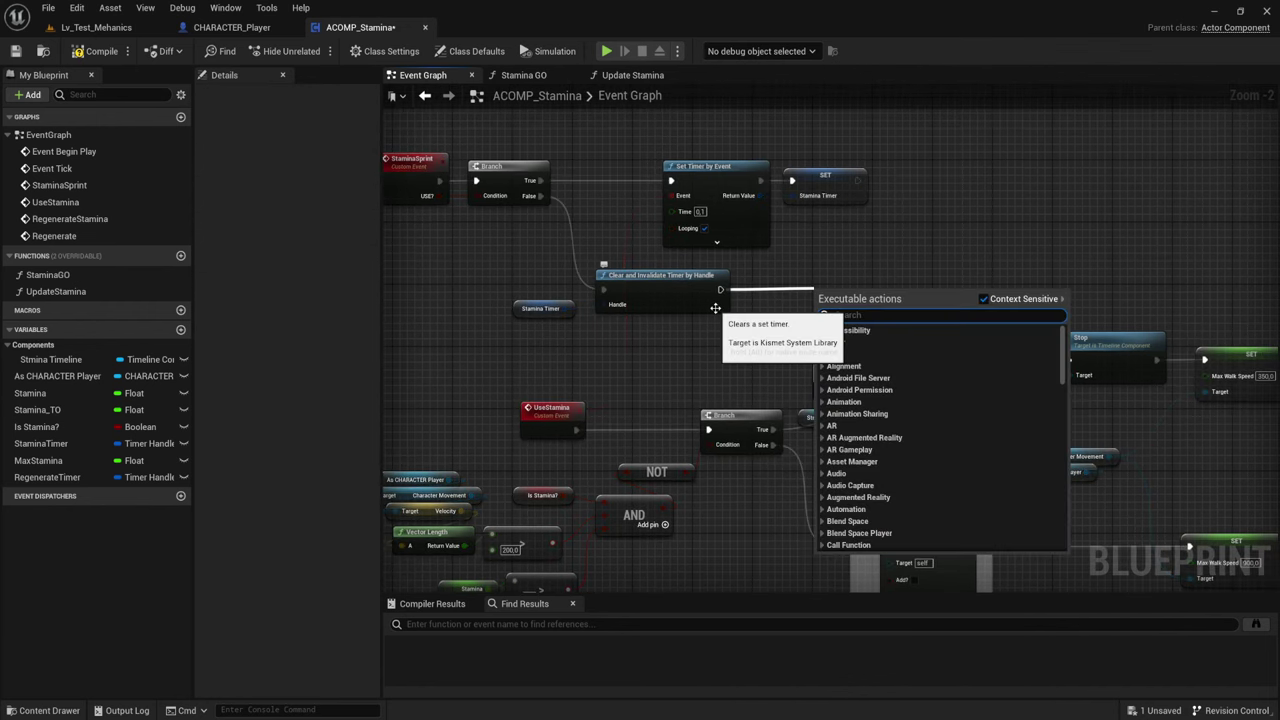
Place a Regenerate Stamina call beside the Clear and Invalidate Timer node and check its event definition
click(77, 221)
drag(77, 221, 803, 288)
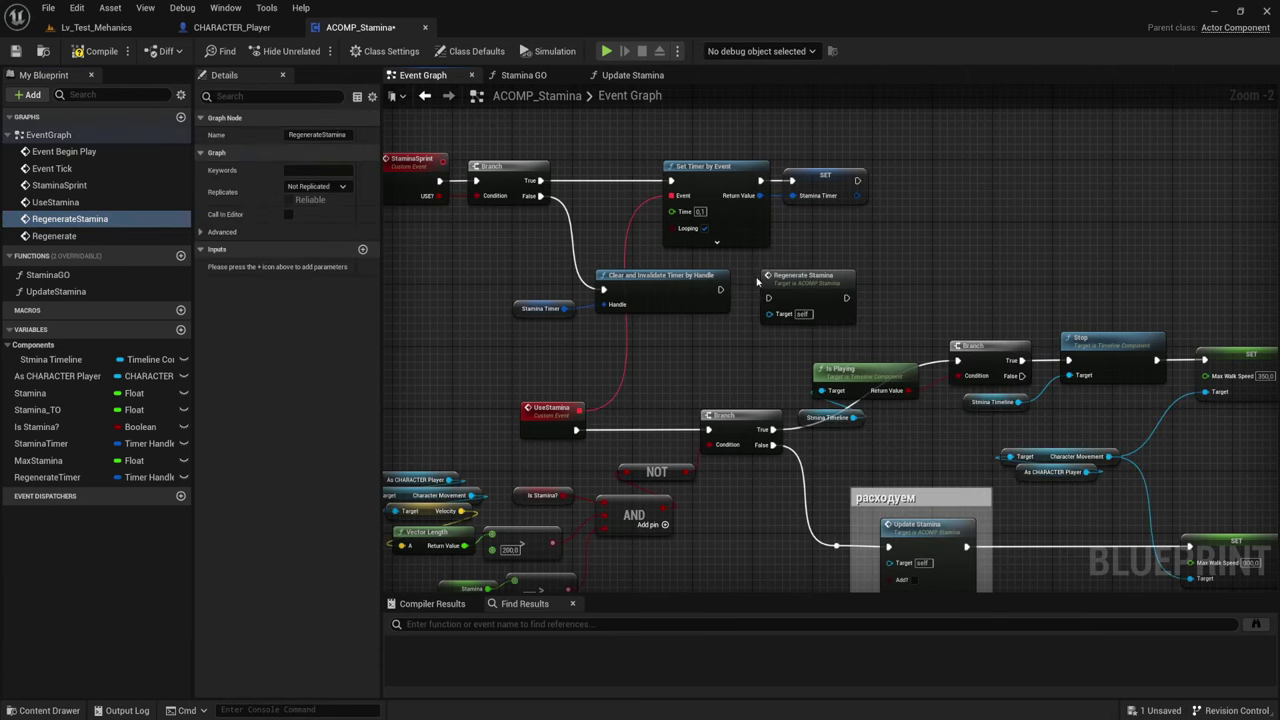
click(803, 288)
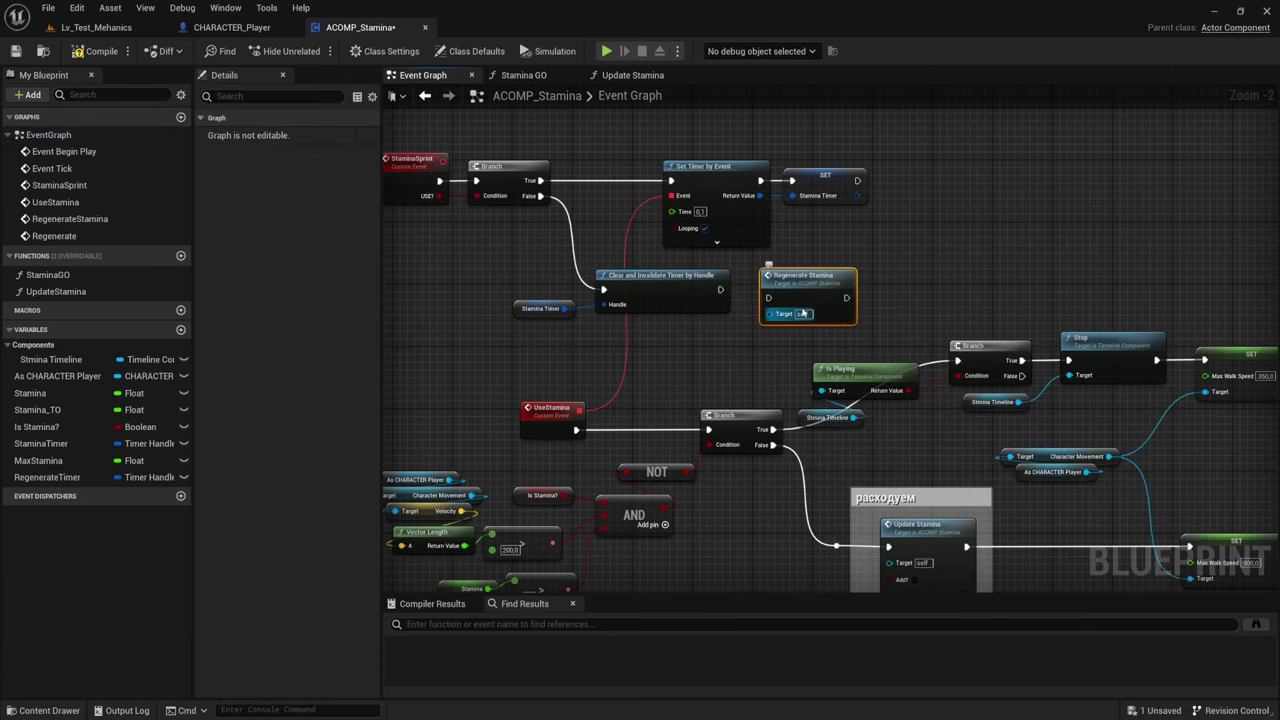
double_click(803, 313)
drag(766, 175, 779, 360)
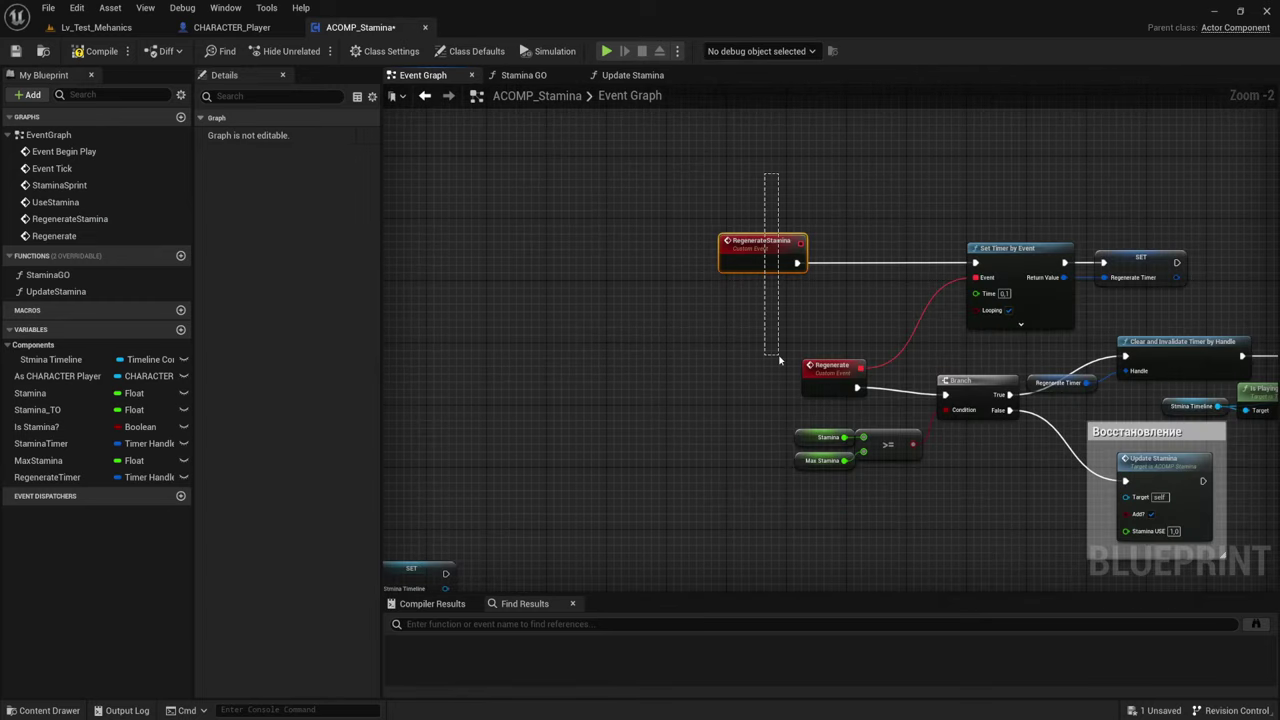
right_drag(779, 360, 750, 340)
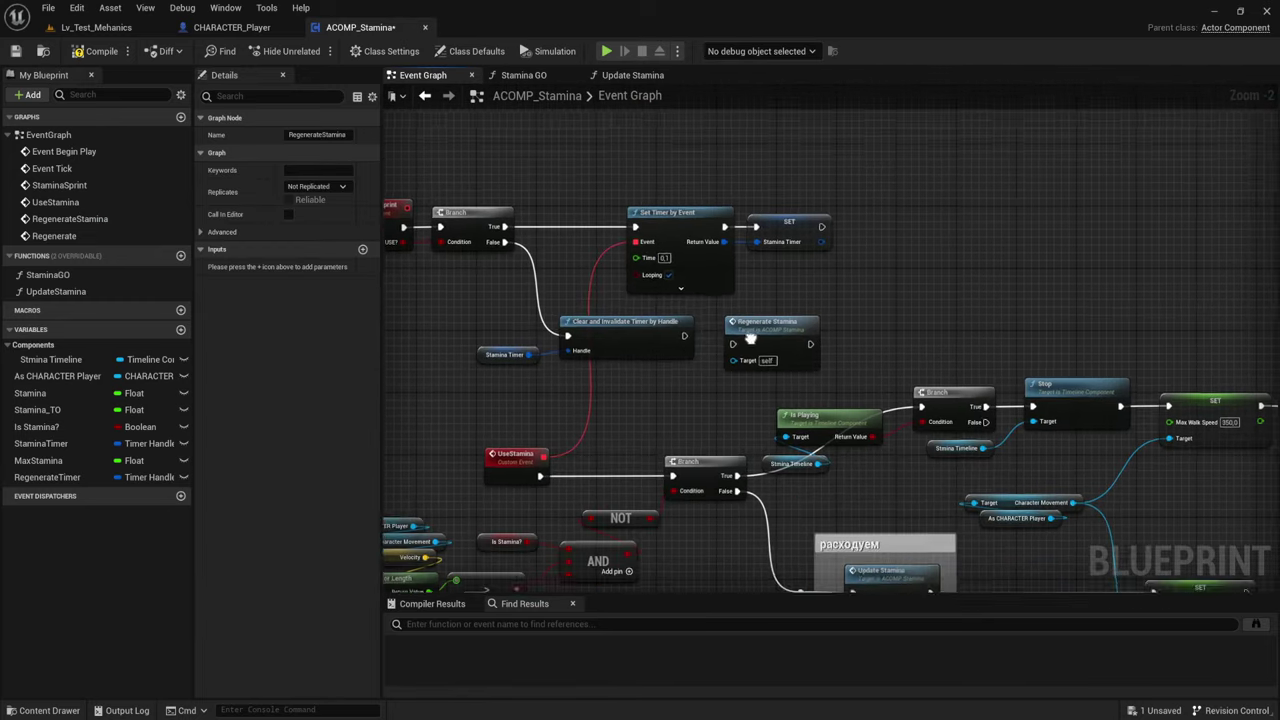
scroll(750, 340, up, 2)
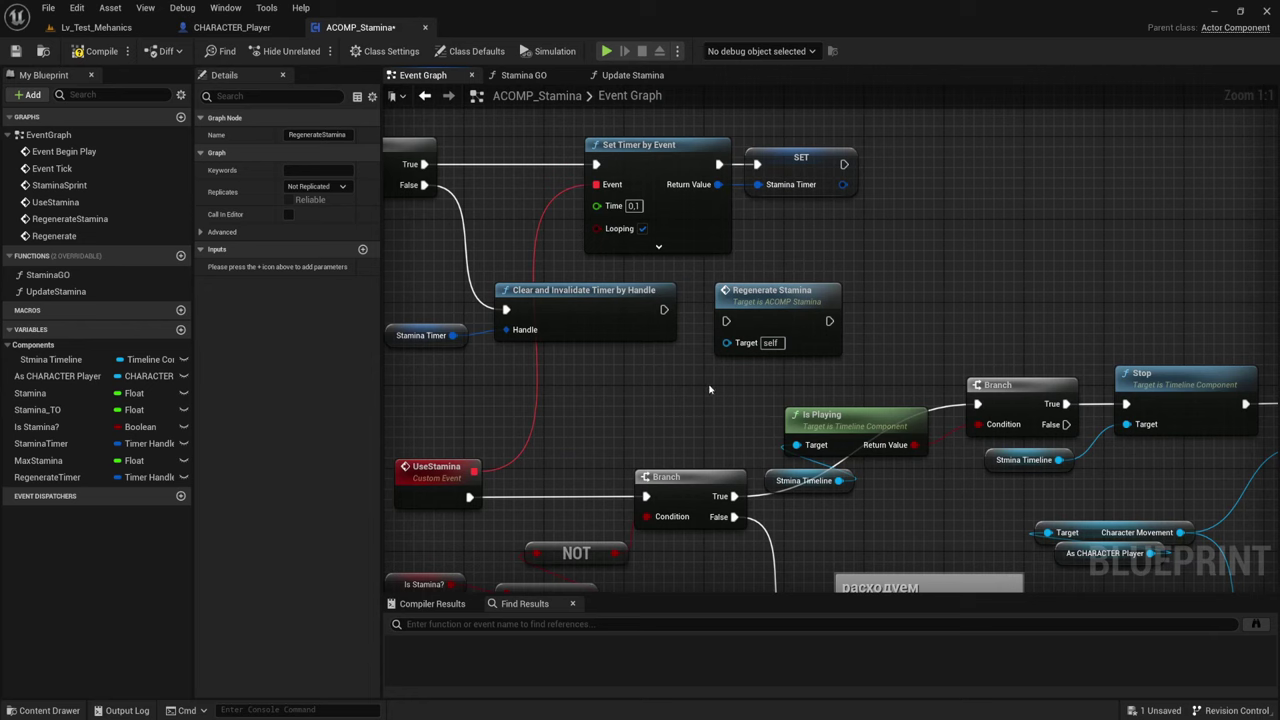
Wire Clear and Invalidate Timer into Regenerate Stamina, and Regenerate Stamina's output into the Branch
drag(663, 310, 726, 321)
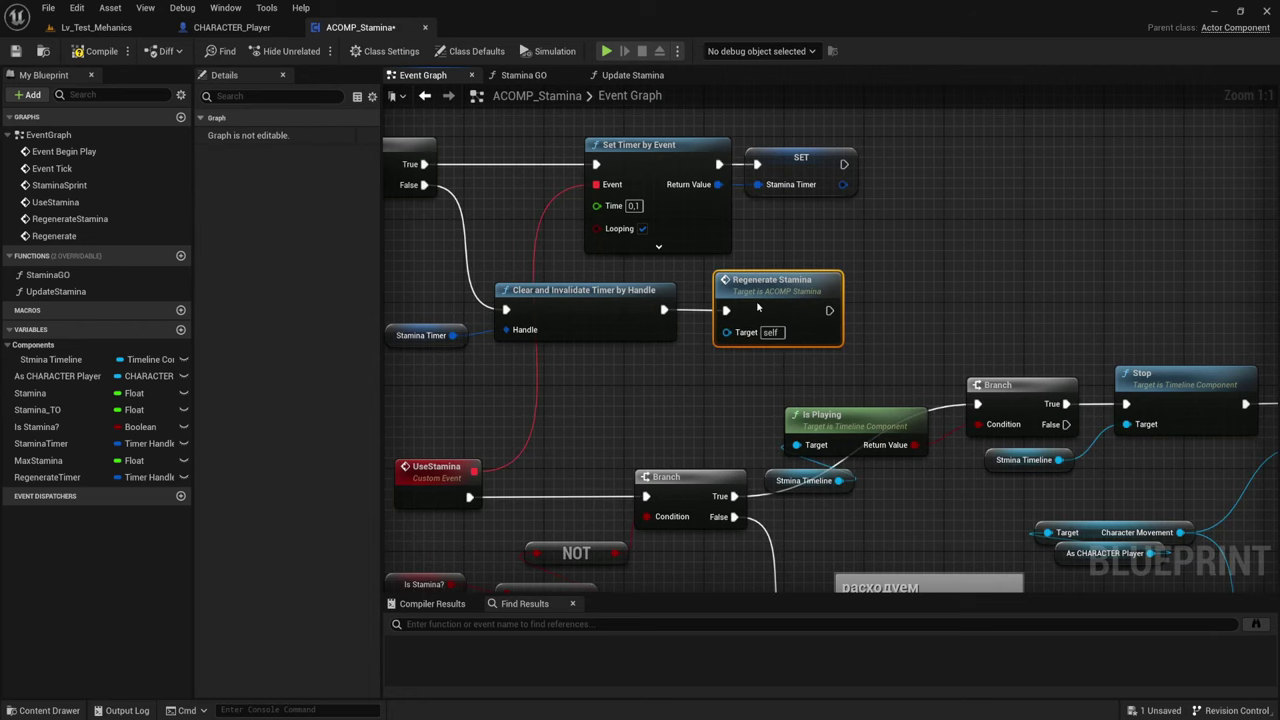
click(760, 307)
right_drag(731, 395, 666, 324)
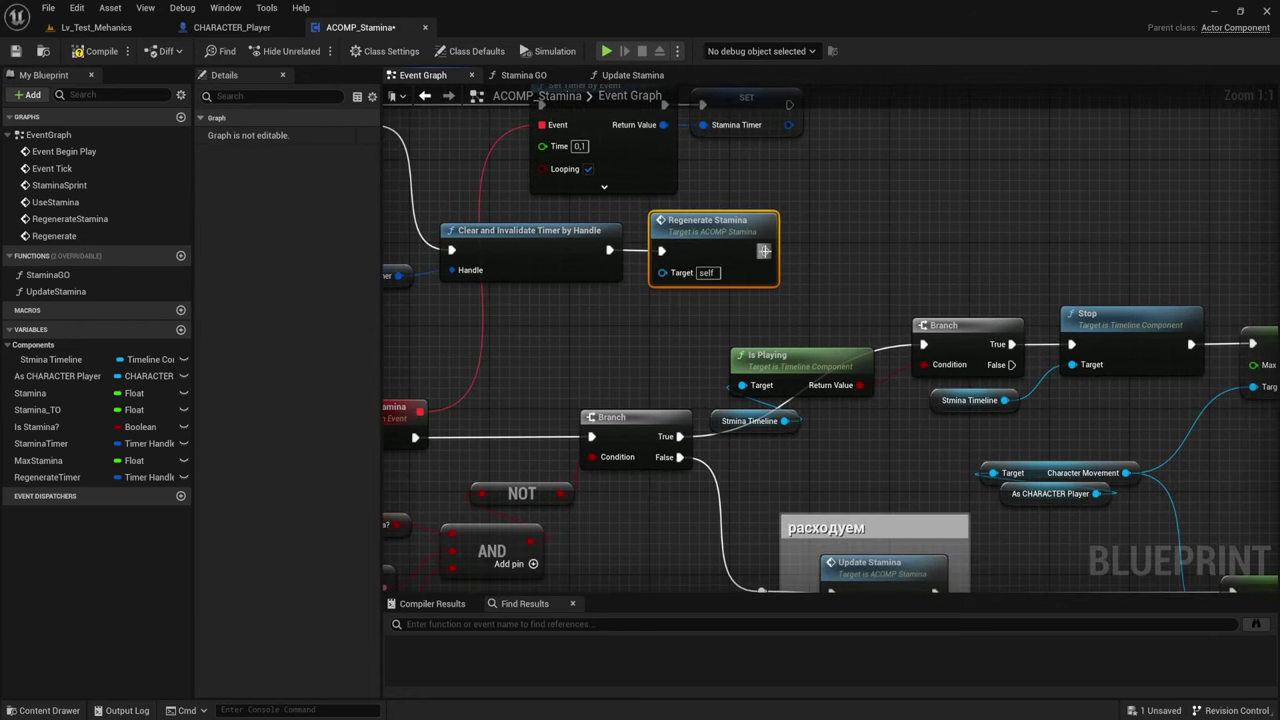
drag(764, 251, 923, 344)
right_drag(879, 418, 639, 363)
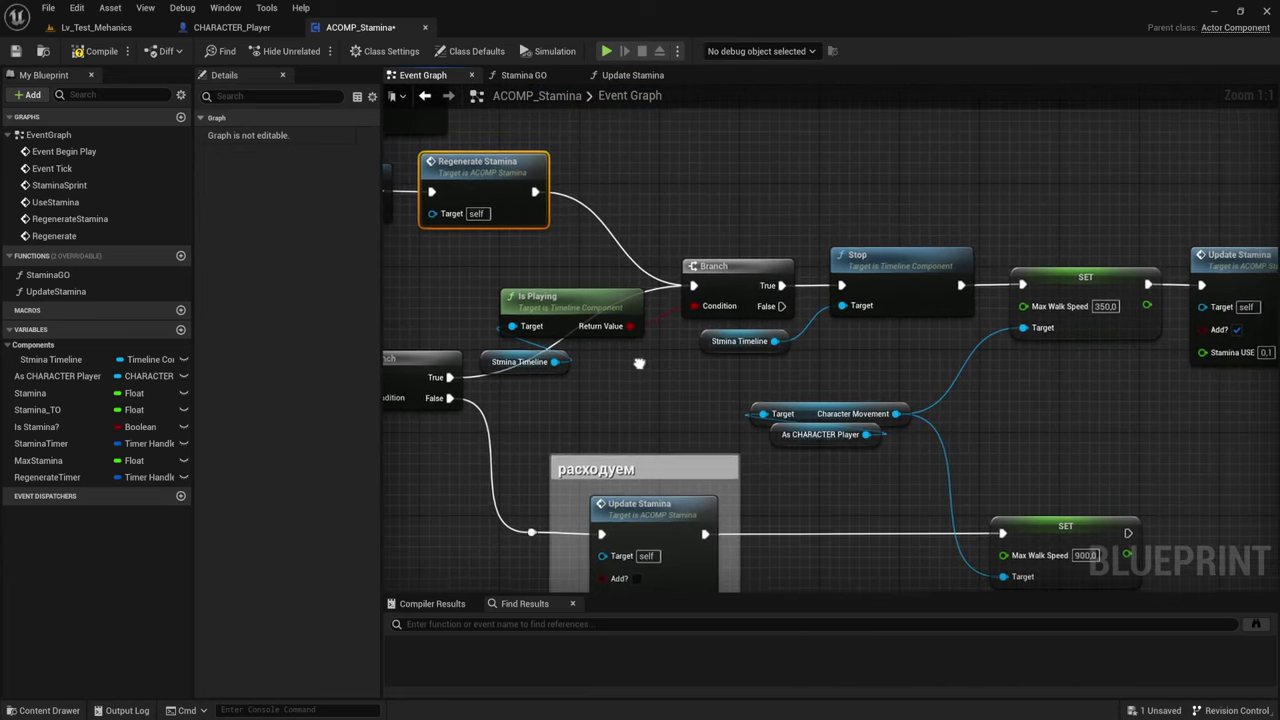
Break the link from Clear and Invalidate Timer to the Восстановление Branch
right_drag(639, 363, 907, 408)
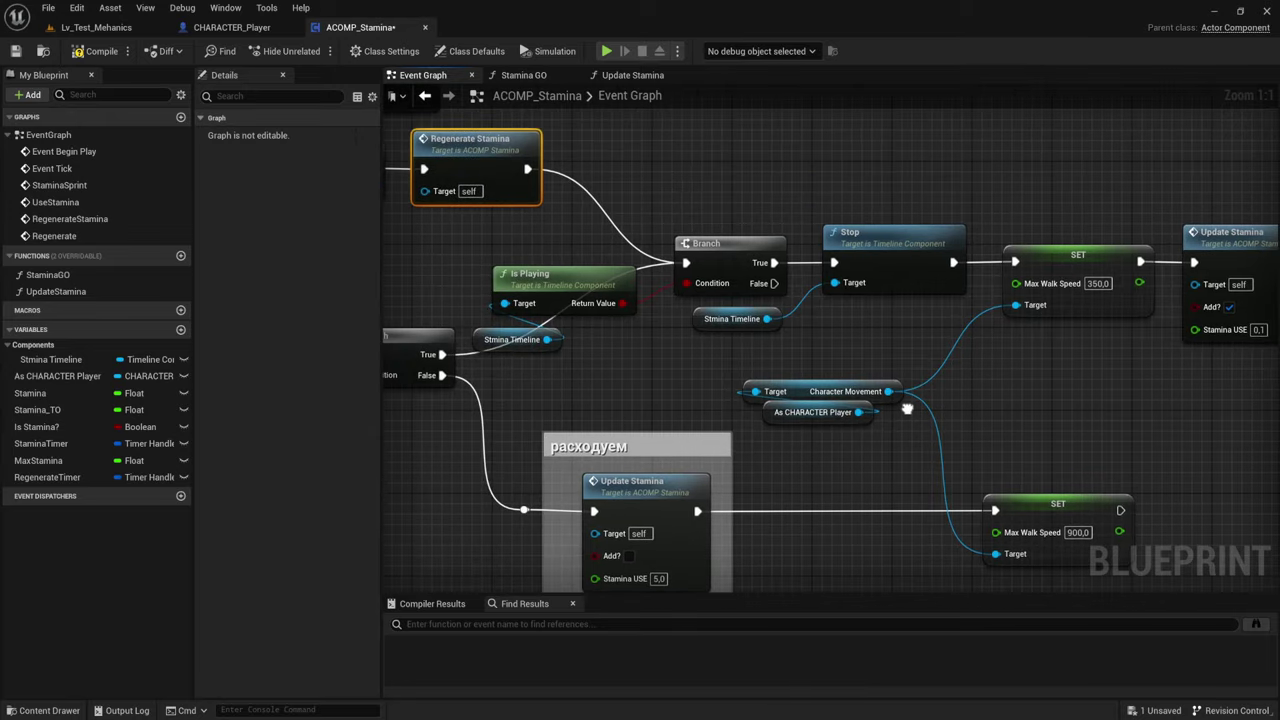
drag(700, 147, 889, 341)
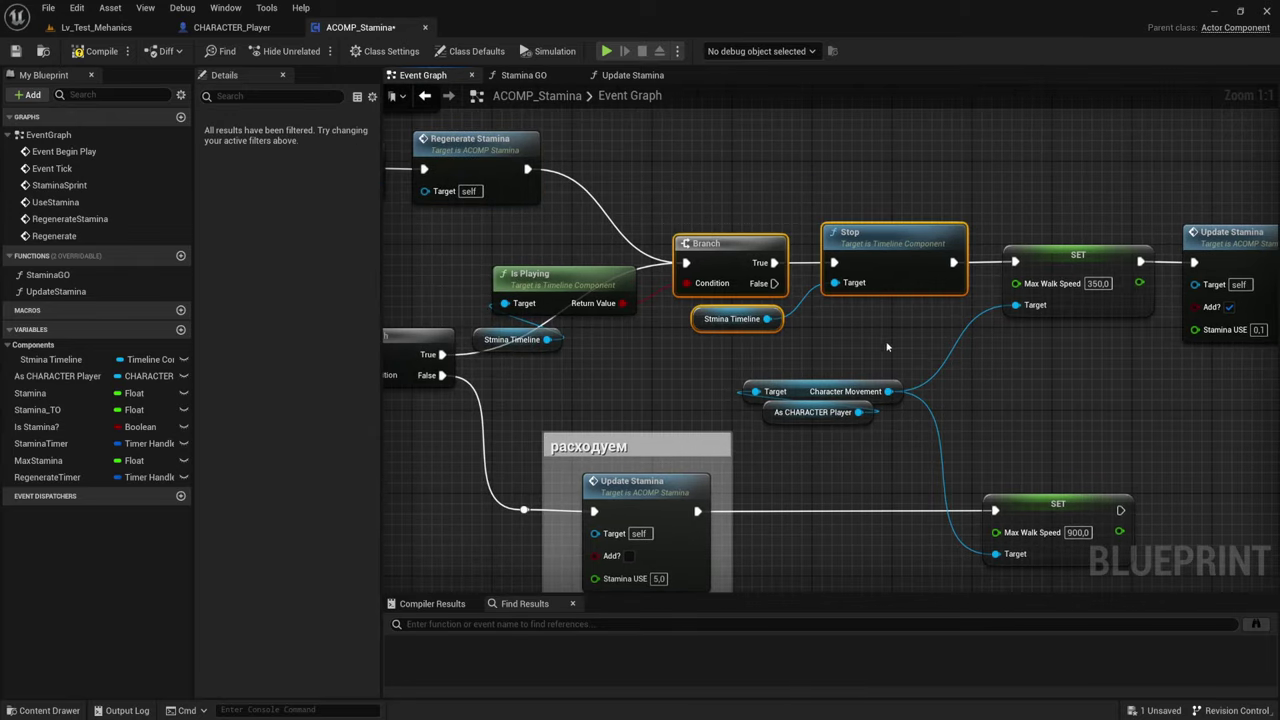
right_drag(843, 332, 865, 358)
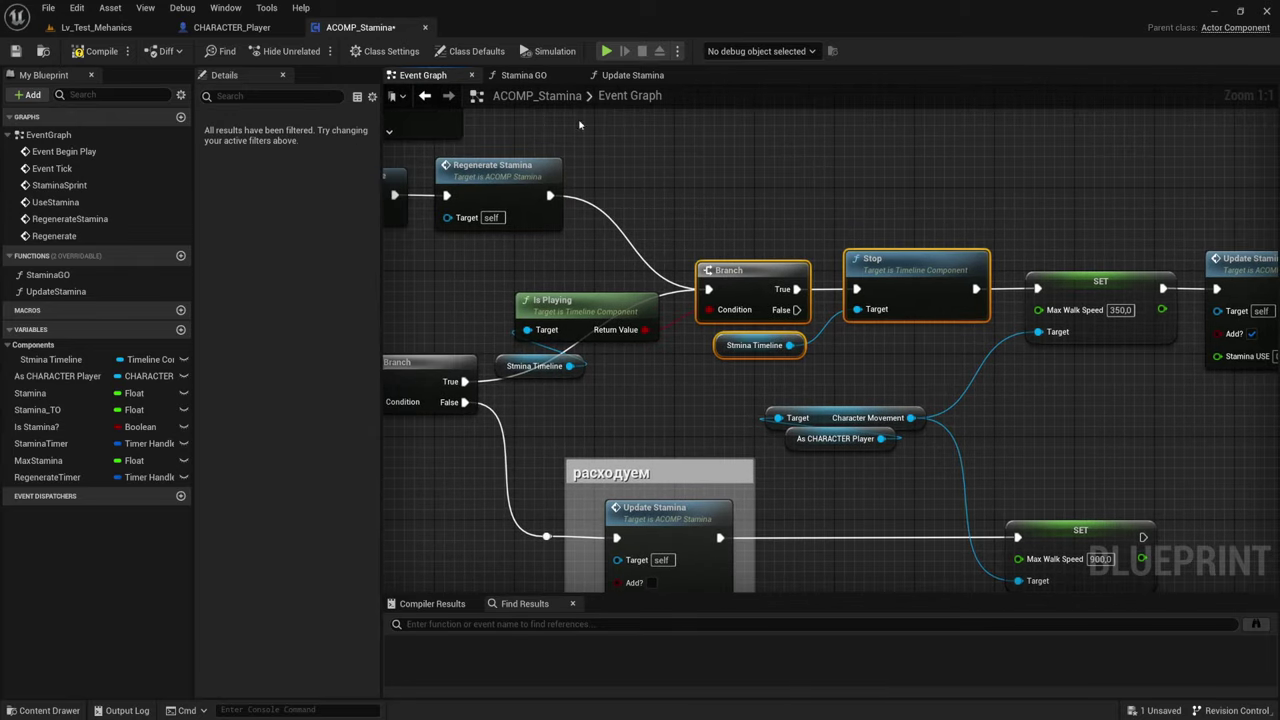
right_drag(579, 124, 700, 276)
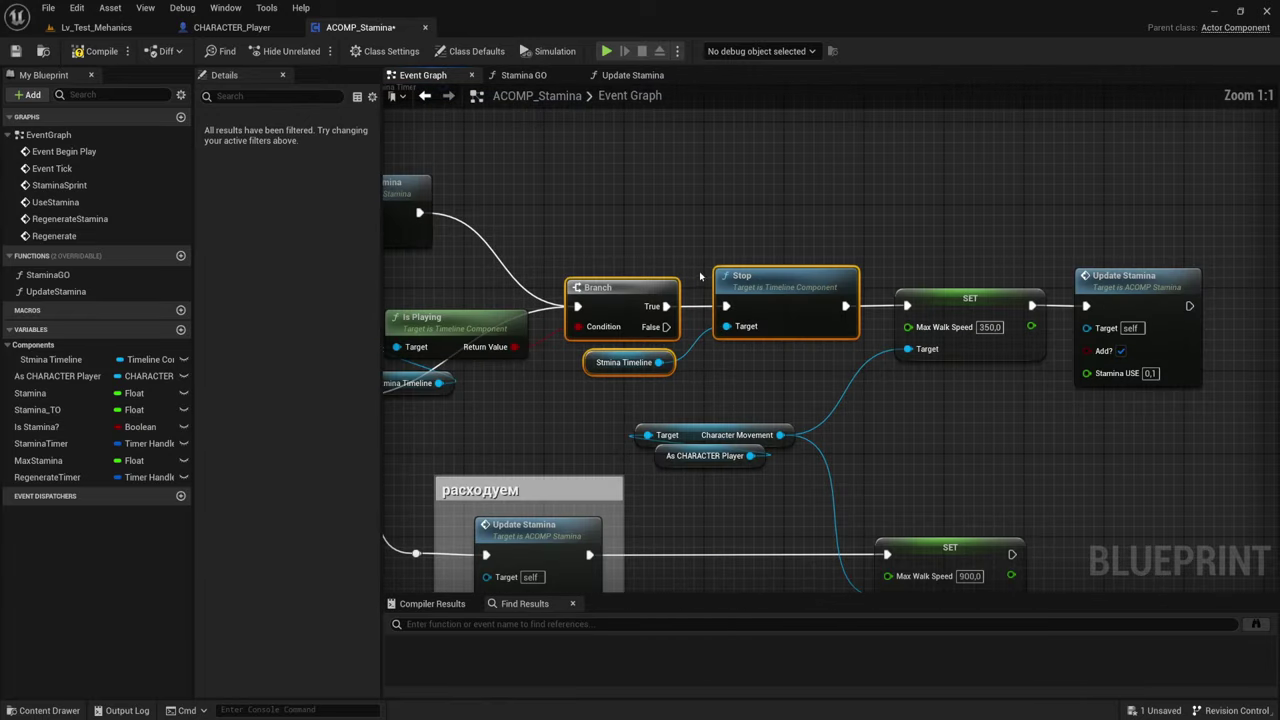
drag(718, 193, 781, 351)
right_drag(729, 358, 775, 368)
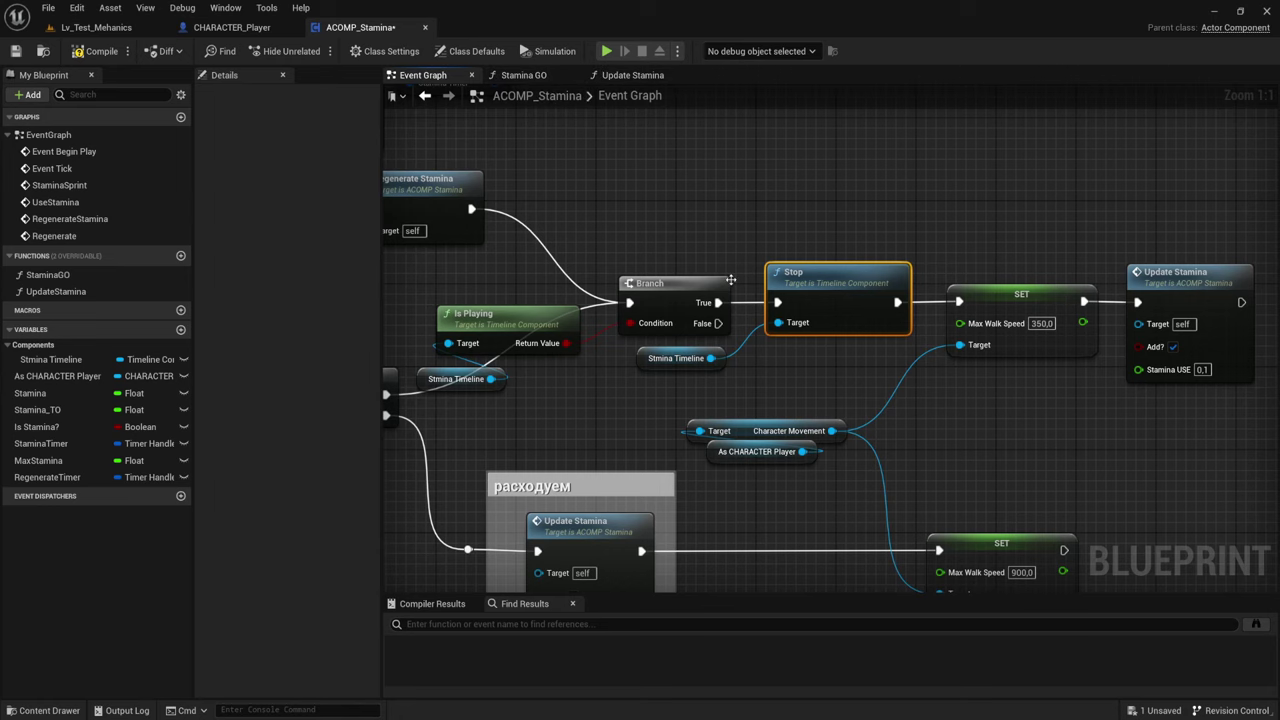
scroll(791, 457, down, 4)
scroll(791, 257, up, 3)
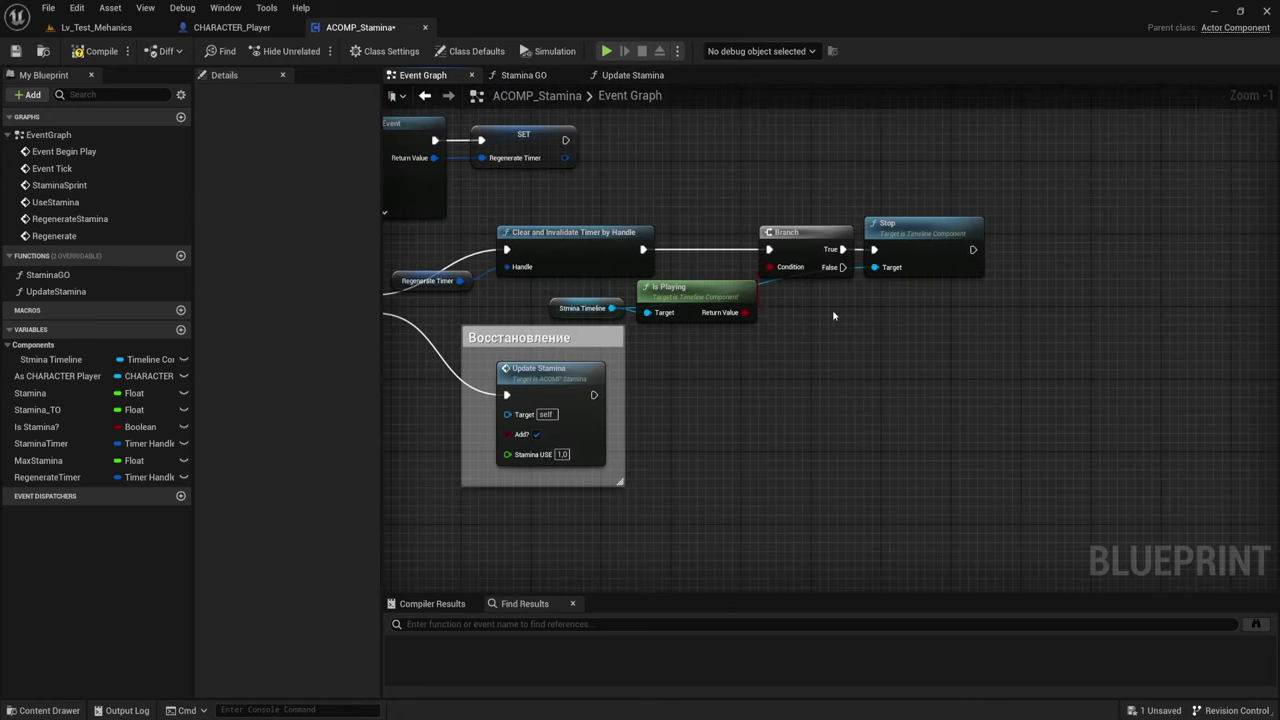
alt+click(703, 250)
Move Stop, both SET, Update Stamina and Character Movement nodes further right
right_drag(728, 444, 751, 330)
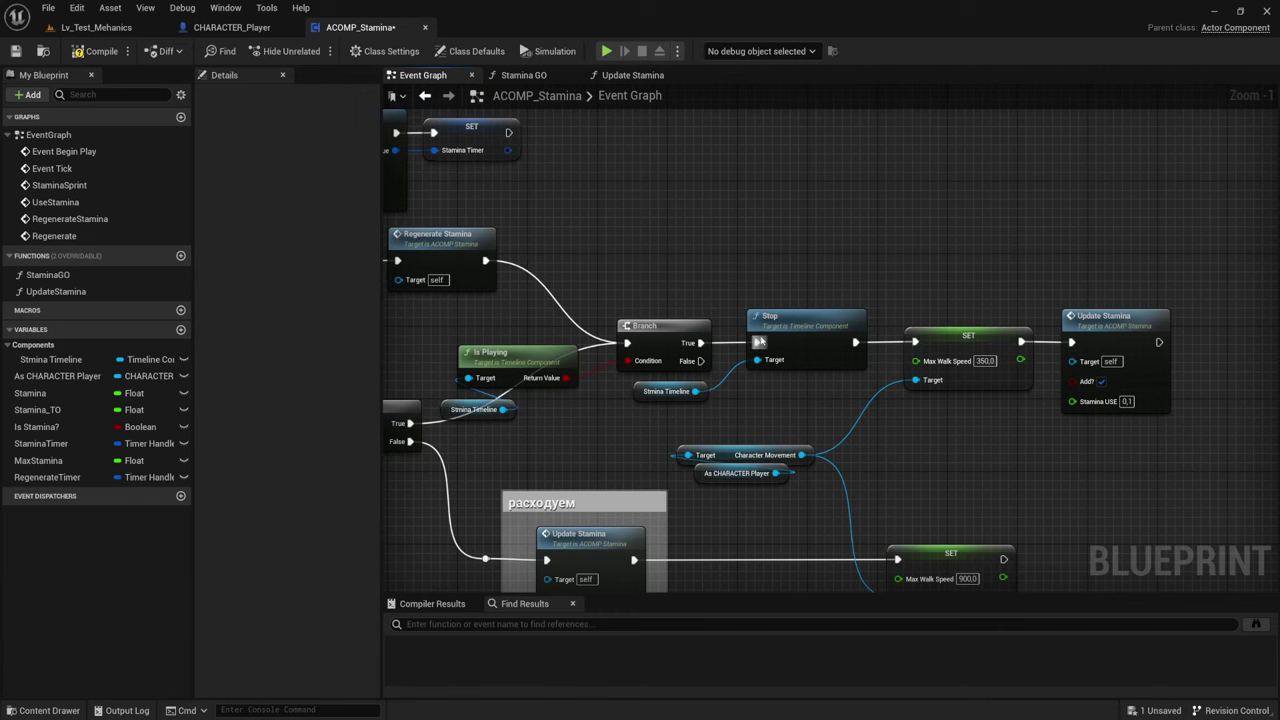
scroll(721, 418, up, 1)
right_drag(721, 418, 800, 334)
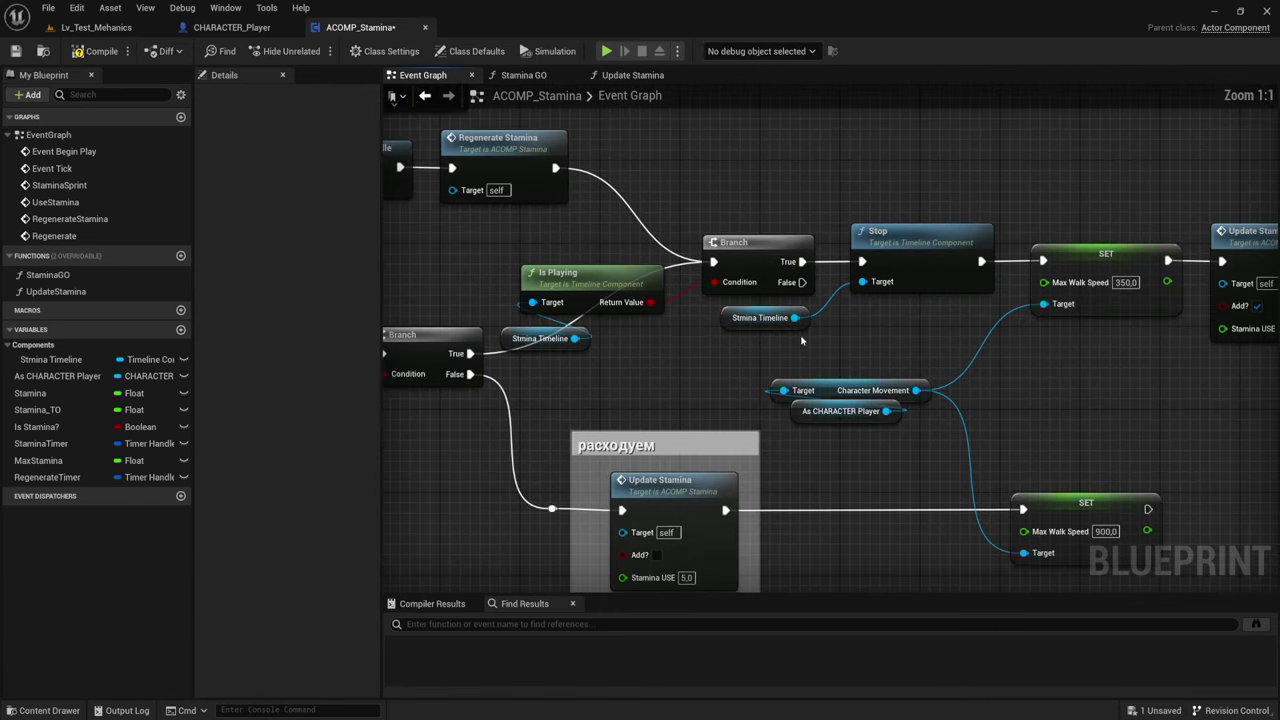
click(745, 324)
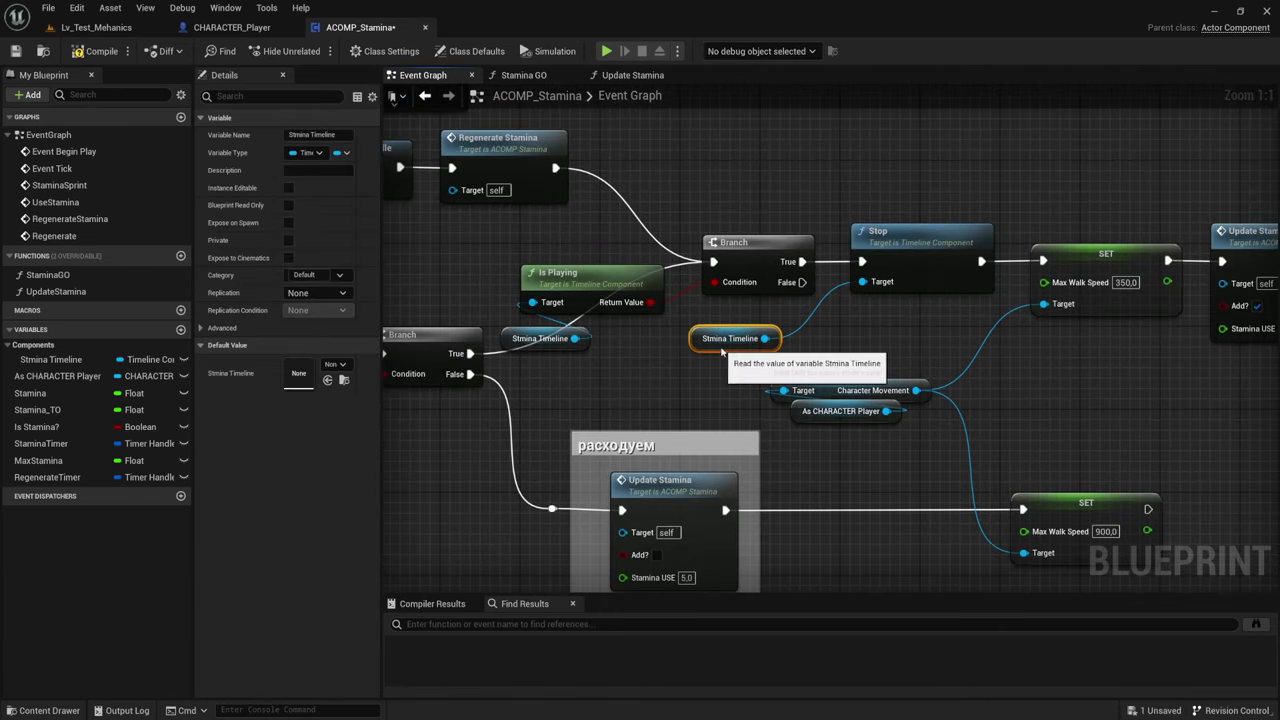
scroll(765, 363, down, 1)
right_drag(765, 363, 746, 321)
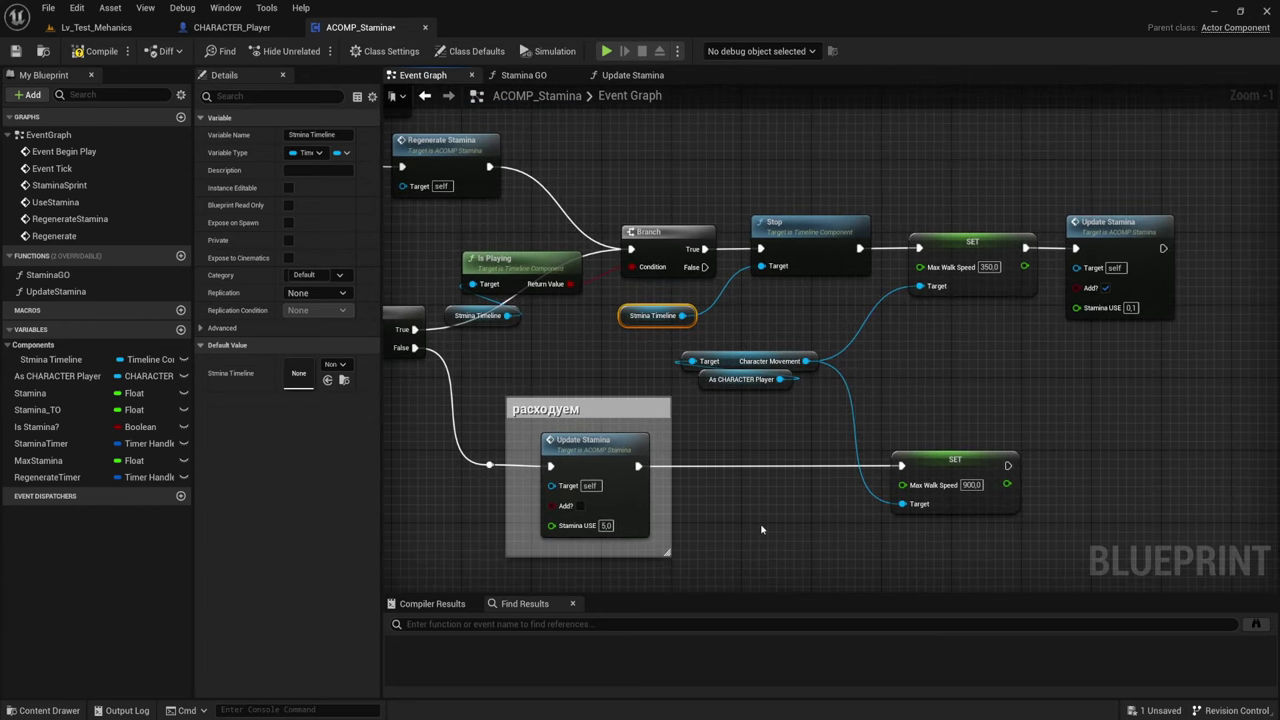
drag(761, 528, 1090, 236)
drag(806, 234, 952, 243)
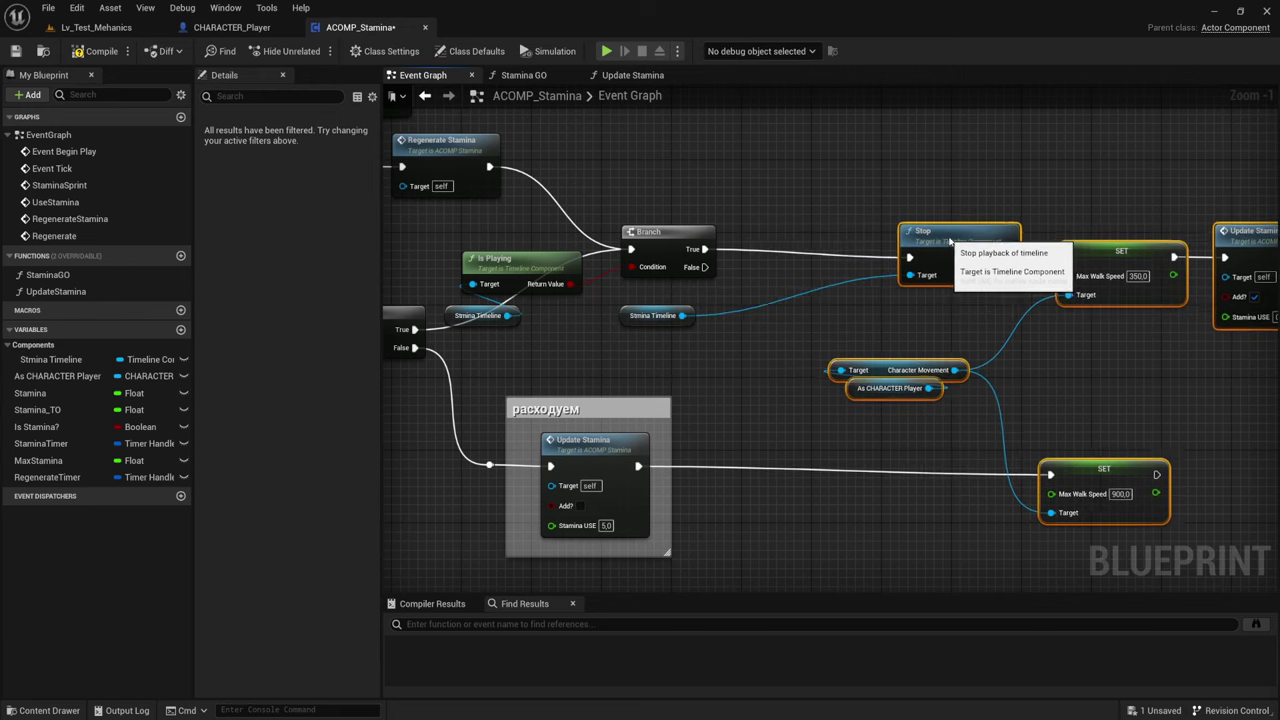
Copy the Восстановление Branch and Is Playing pair and position it before Stop
scroll(774, 437, down, 3)
scroll(679, 253, up, 2)
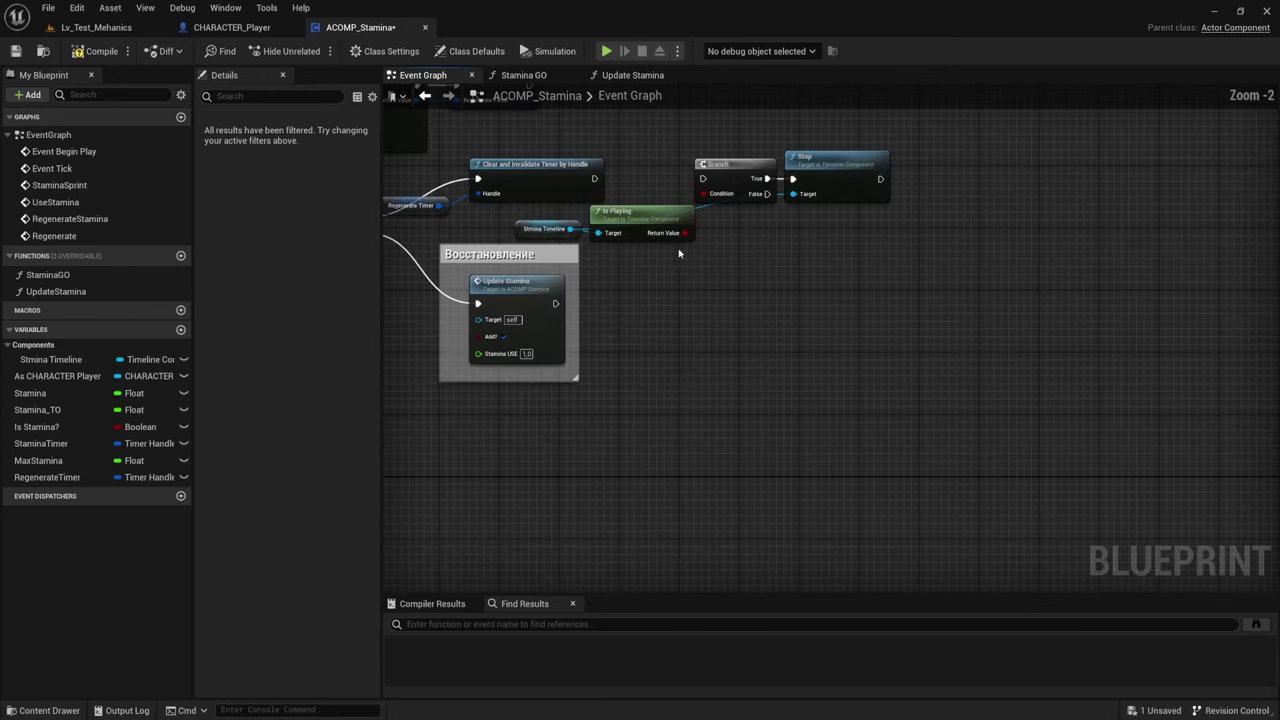
right_drag(679, 253, 757, 269)
drag(747, 272, 832, 118)
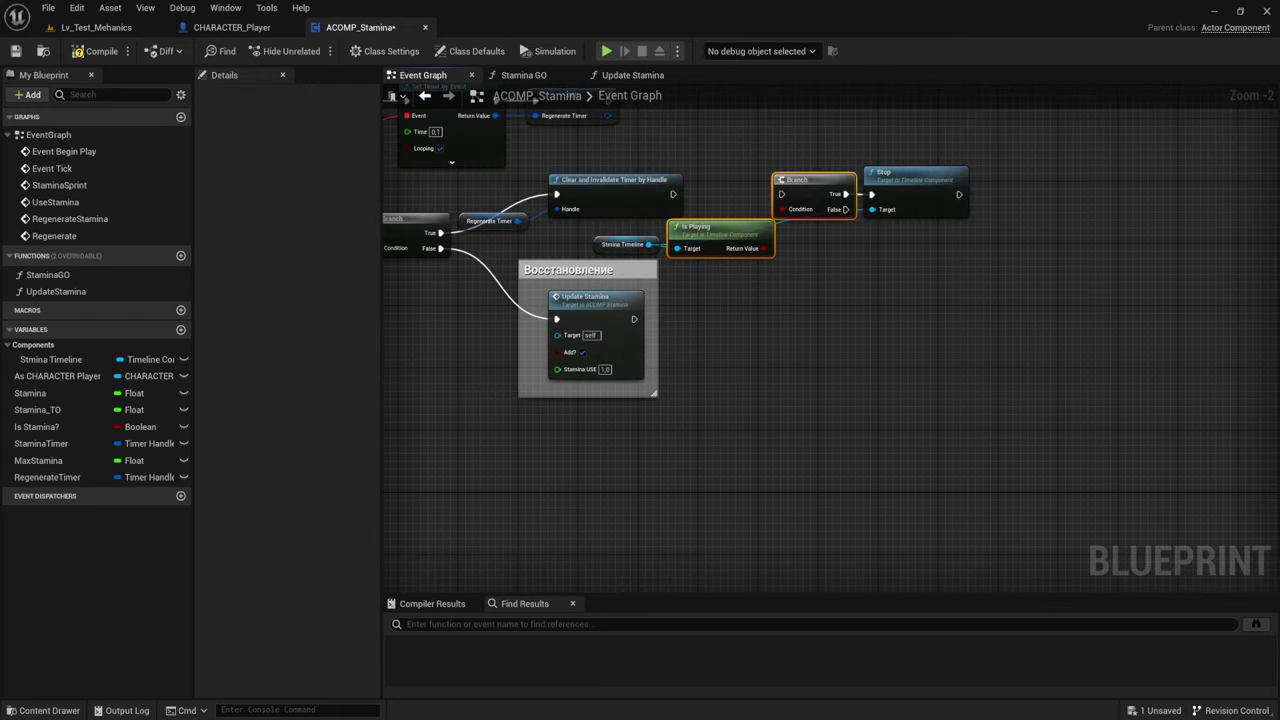
scroll(765, 289, down, 3)
scroll(765, 289, up, 5)
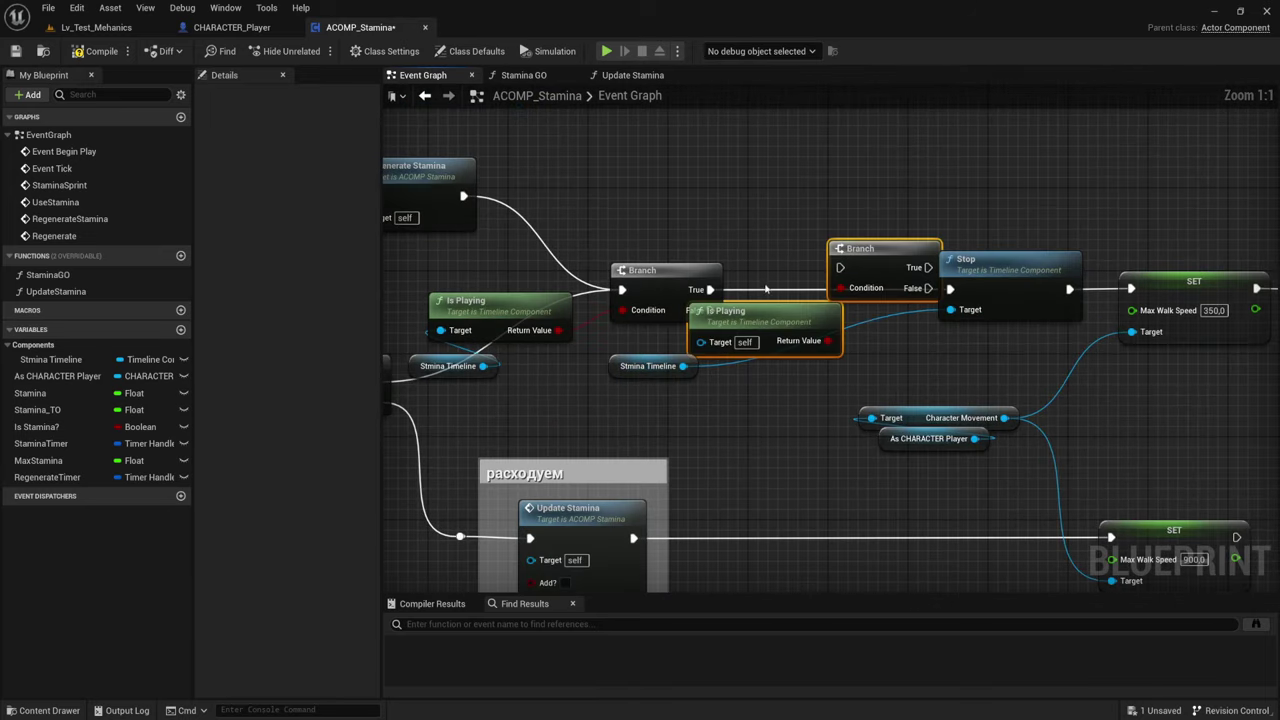
mouse_move(751, 326)
mouse_down()
mouse_move(763, 368)
mouse_move(700, 388)
mouse_move(736, 384)
mouse_up()
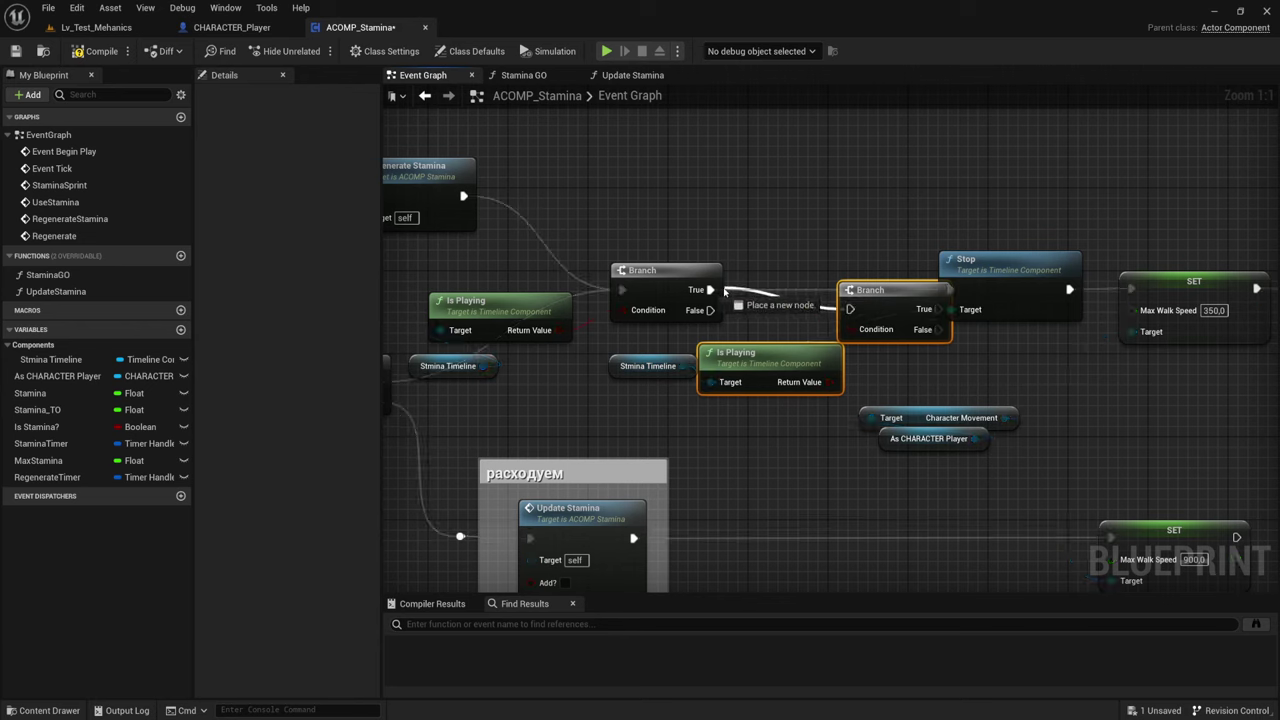
mouse_move(845, 308)
mouse_down()
mouse_move(765, 287)
mouse_move(781, 294)
mouse_up()
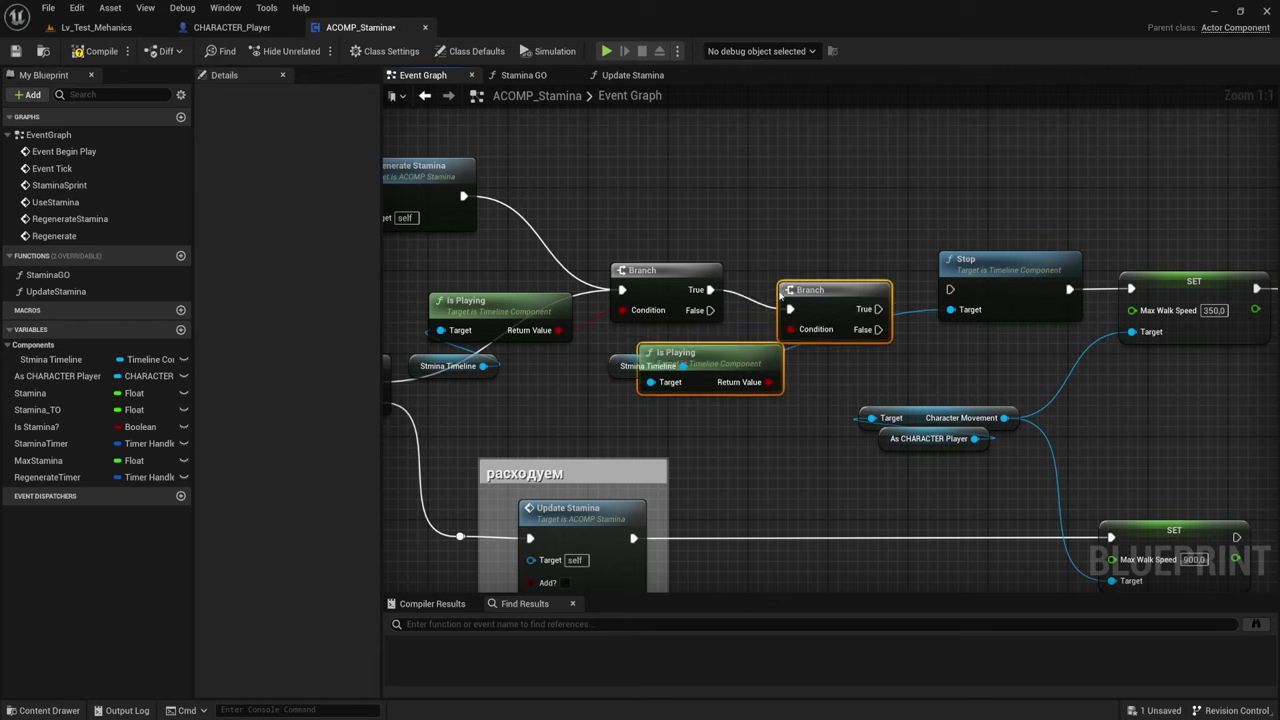
Remove the extra Branch and Is Playing nodes again
click(769, 218)
key(ctrl+z)
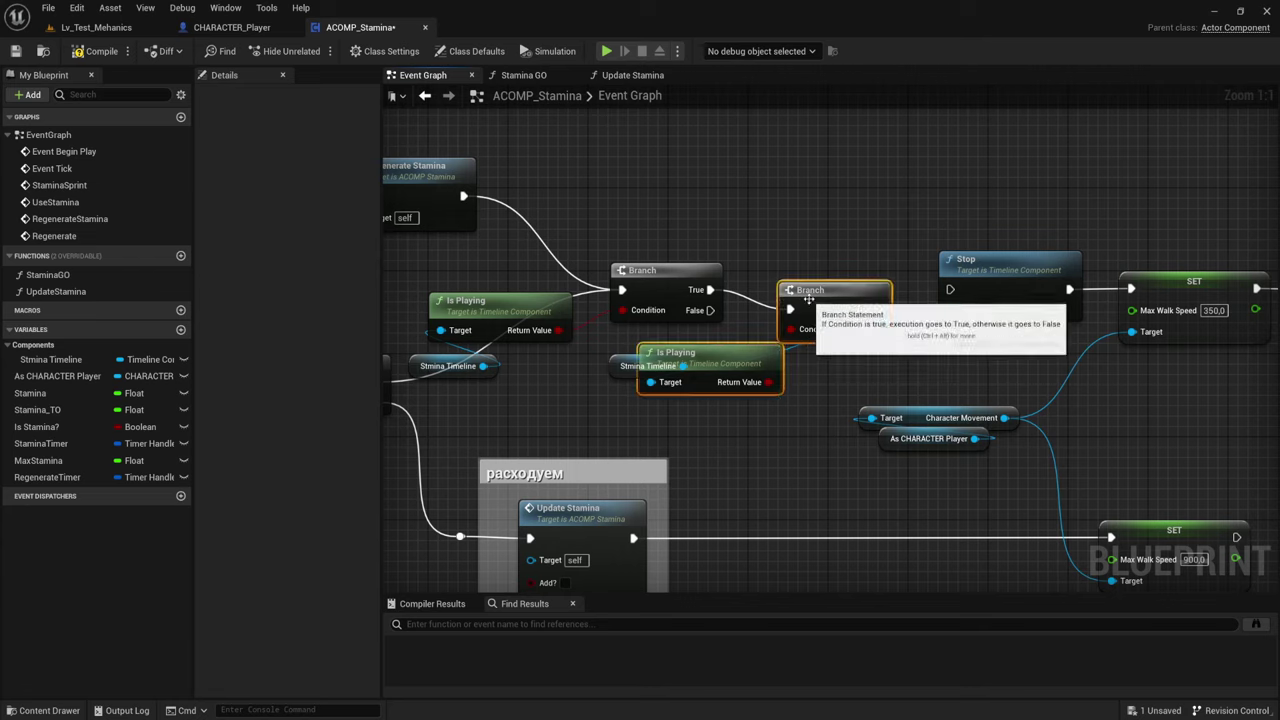
key(Delete)
Wire Branch True to Stop and move Stop, SET and Update Stamina nodes back left
drag(951, 290, 710, 290)
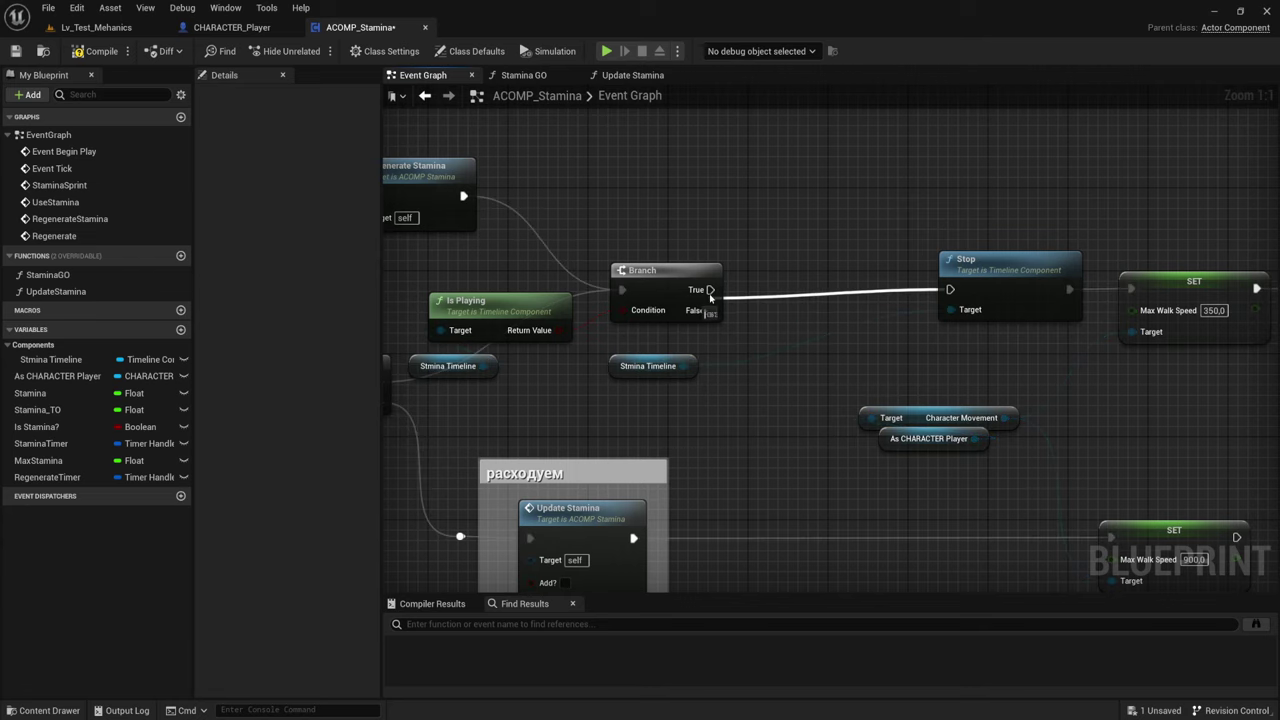
drag(1029, 282, 887, 282)
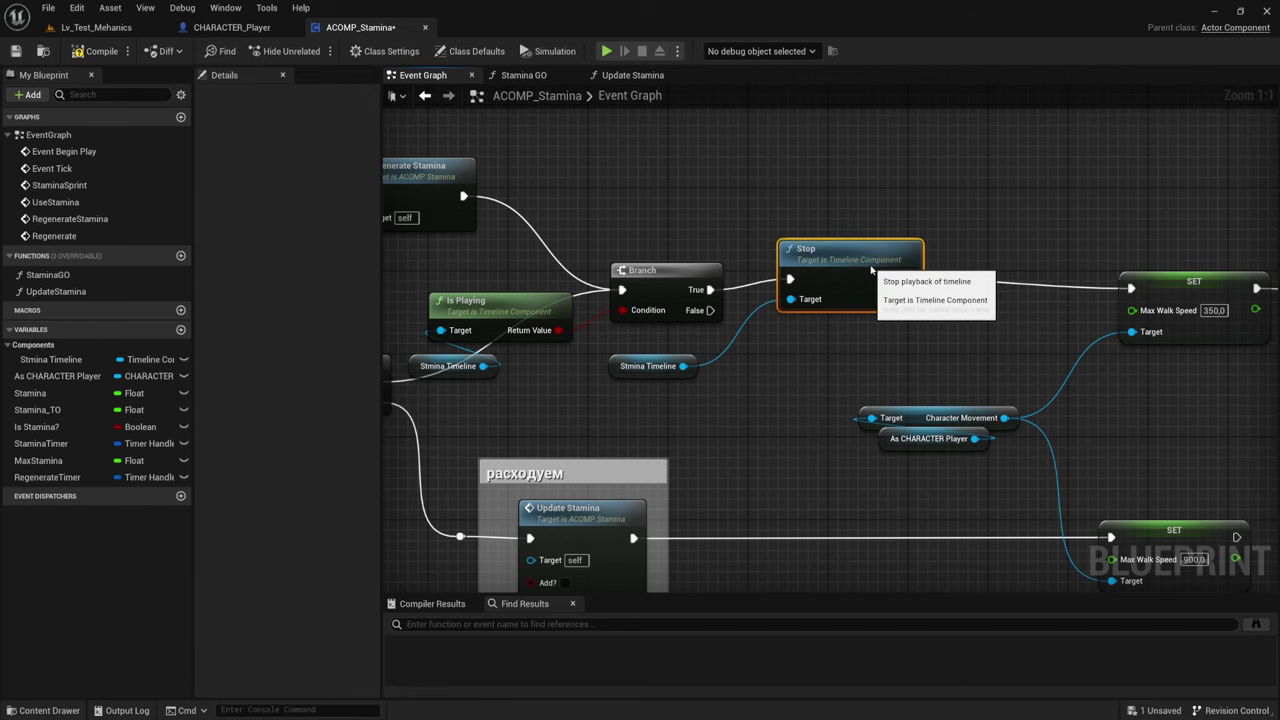
scroll(1017, 330, down, 2)
right_drag(1017, 330, 933, 299)
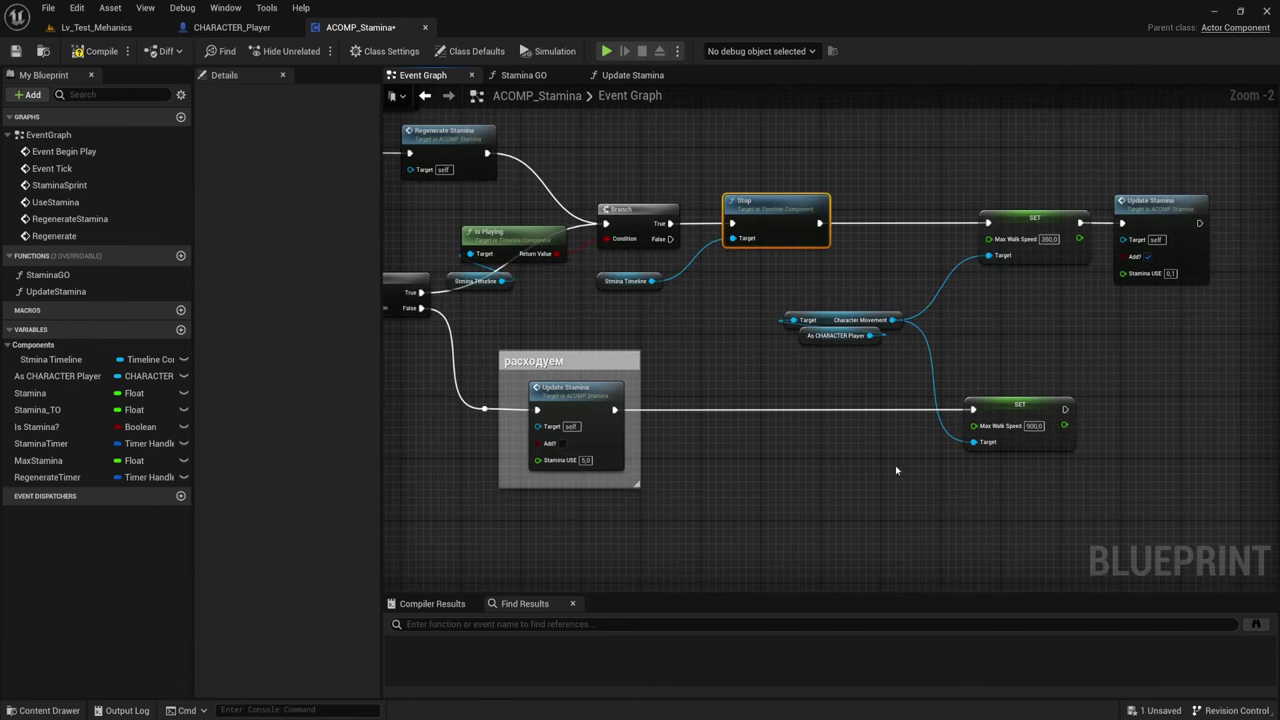
drag(886, 266, 1170, 457)
drag(1165, 230, 1050, 230)
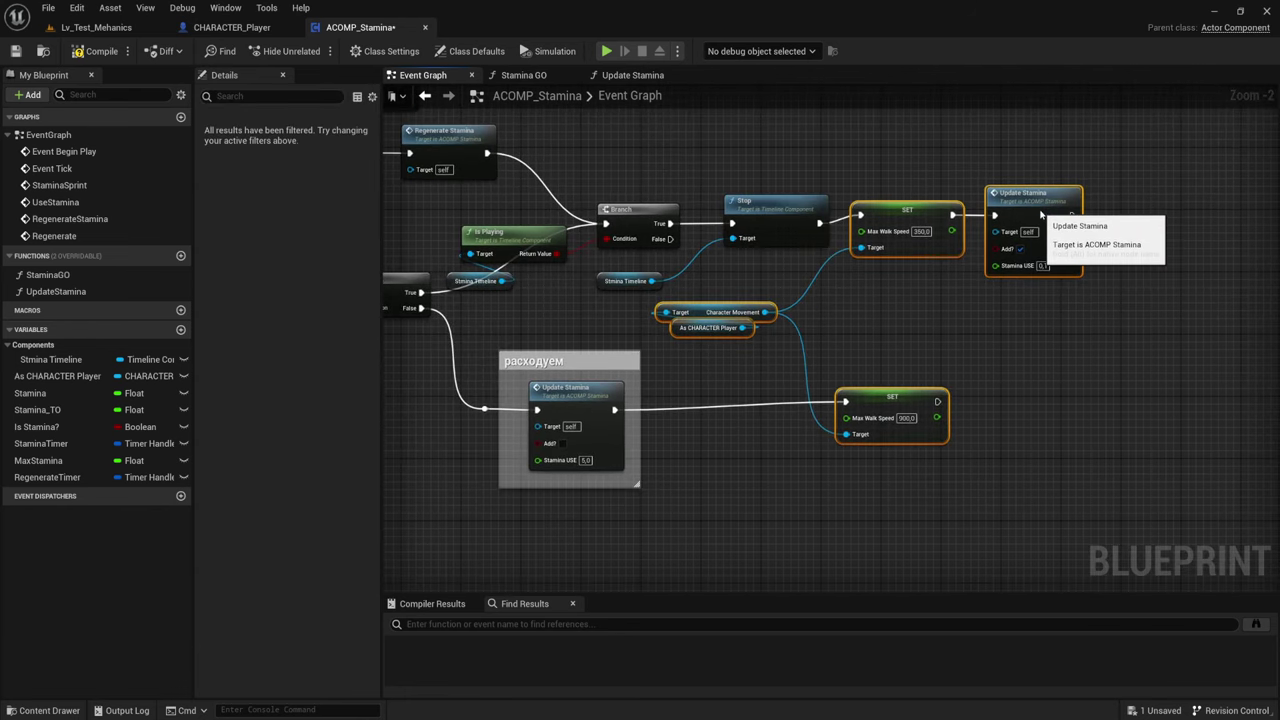
Feed Stop's Target from the left Stmina Timeline node and delete the redundant timeline getter
scroll(1050, 228, up, 1)
mouse_move(390, 290)
right_down()
mouse_move(667, 296)
mouse_move(649, 305)
right_up()
scroll(667, 296, up, 1)
click(667, 296)
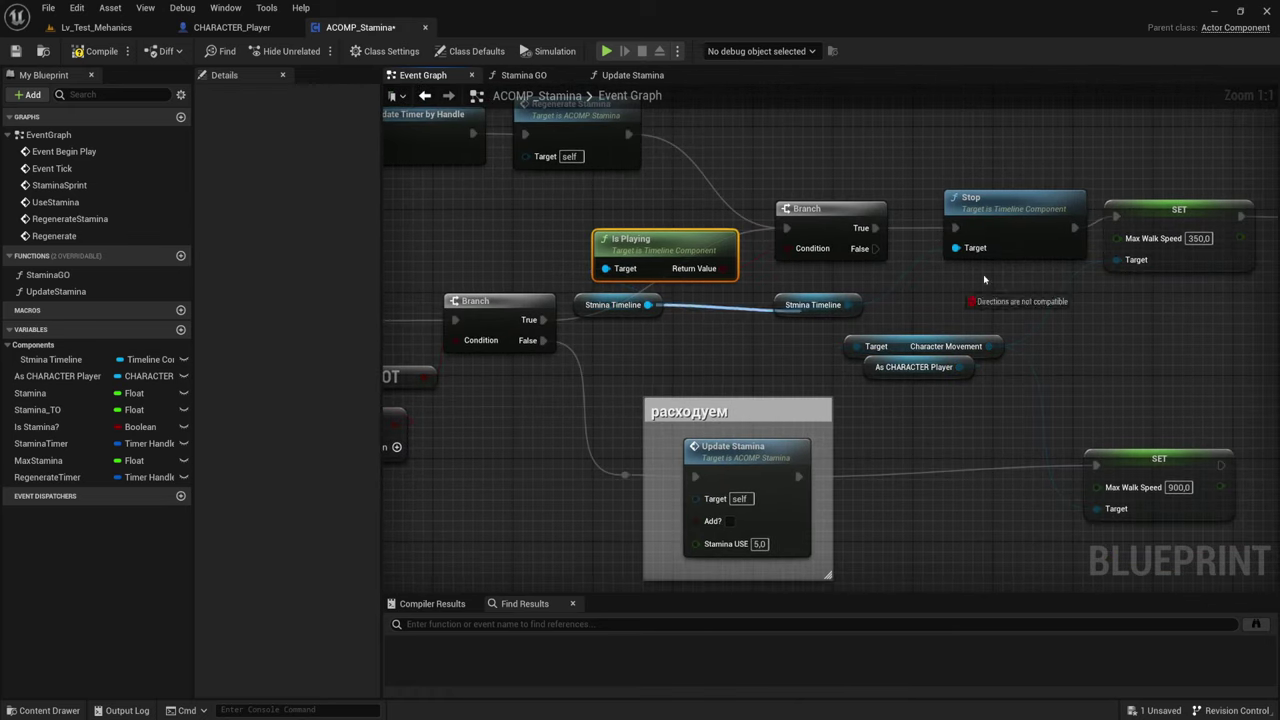
drag(649, 305, 955, 248)
click(800, 300)
key(Delete)
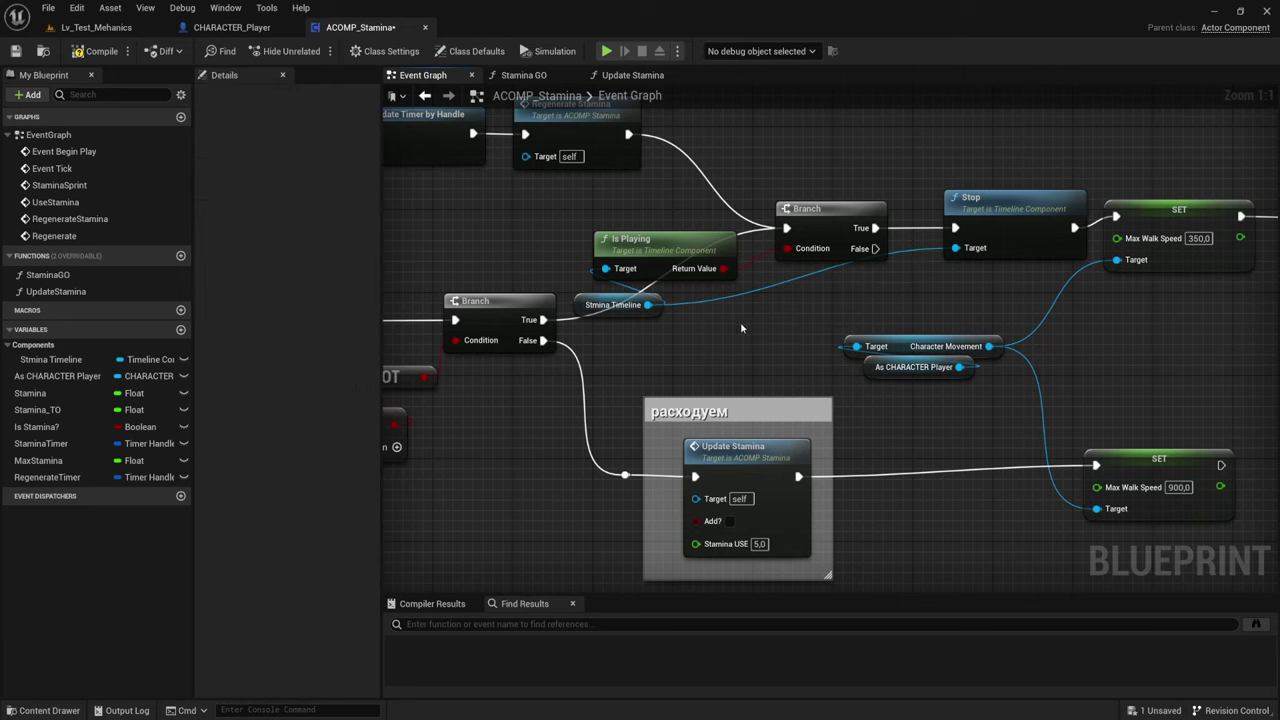
Review the rearranged Stop, SET and Update Stamina nodes up to the UseStamina section
click(670, 240)
mouse_move(977, 355)
right_down()
mouse_move(885, 327)
mouse_move(951, 390)
right_up()
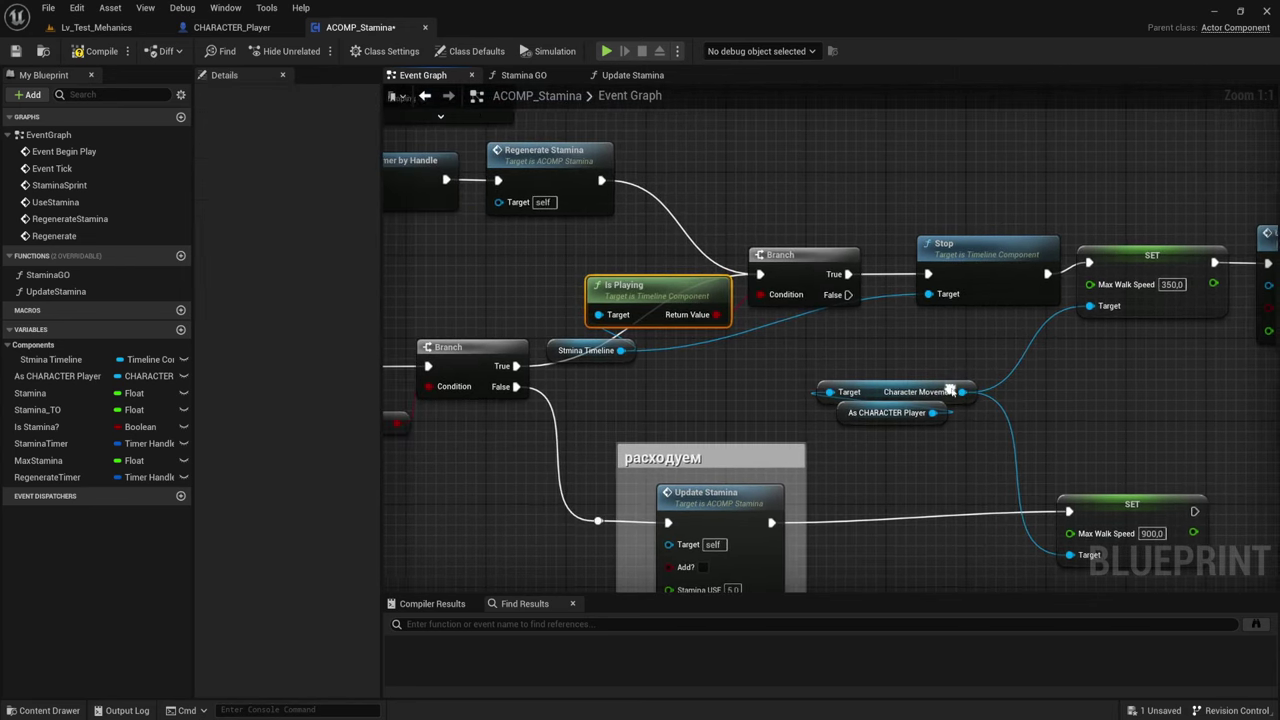
click(996, 270)
scroll(993, 296, down, 1)
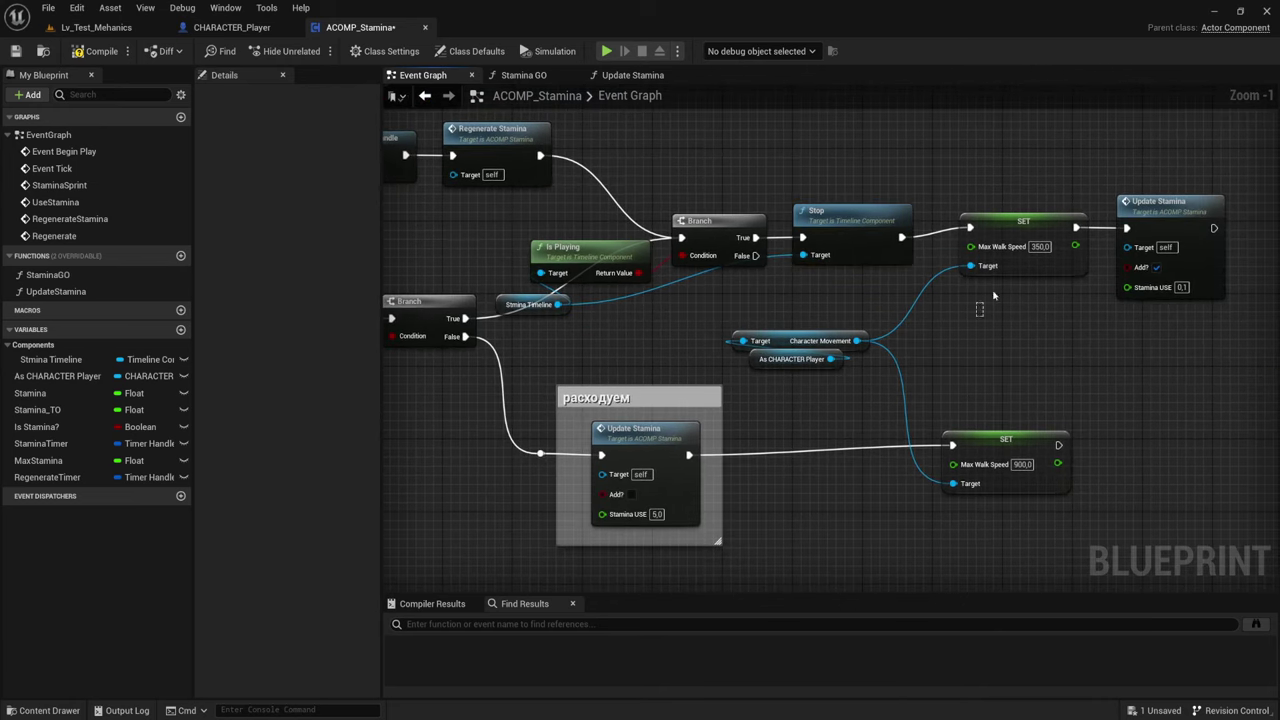
drag(993, 296, 1228, 195)
scroll(700, 300, down, 2)
mouse_move(600, 265)
right_down()
mouse_move(785, 450)
mouse_move(844, 574)
right_up()
scroll(826, 294, down, 2)
scroll(771, 271, up, 3)
mouse_move(771, 271)
right_down()
mouse_move(818, 306)
mouse_move(794, 270)
right_up()
click(760, 368)
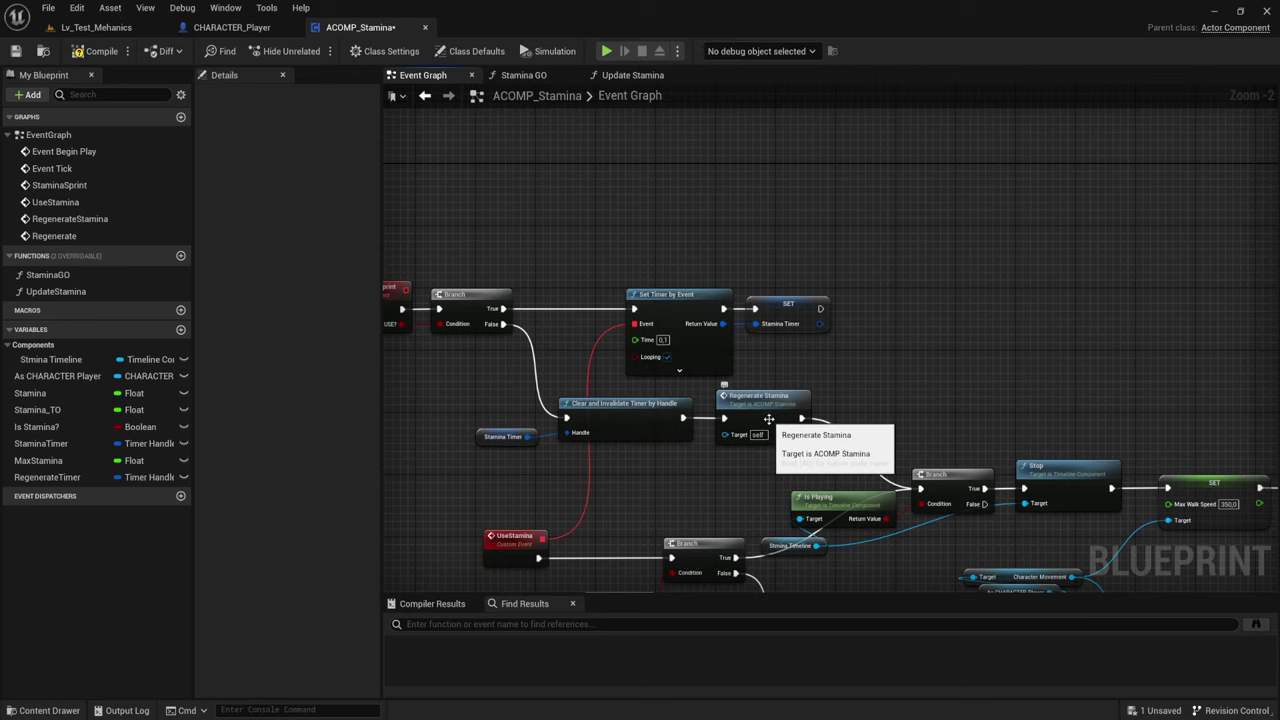
Delete the stray Regenerate Stamina call node from the graph
scroll(802, 364, up, 1)
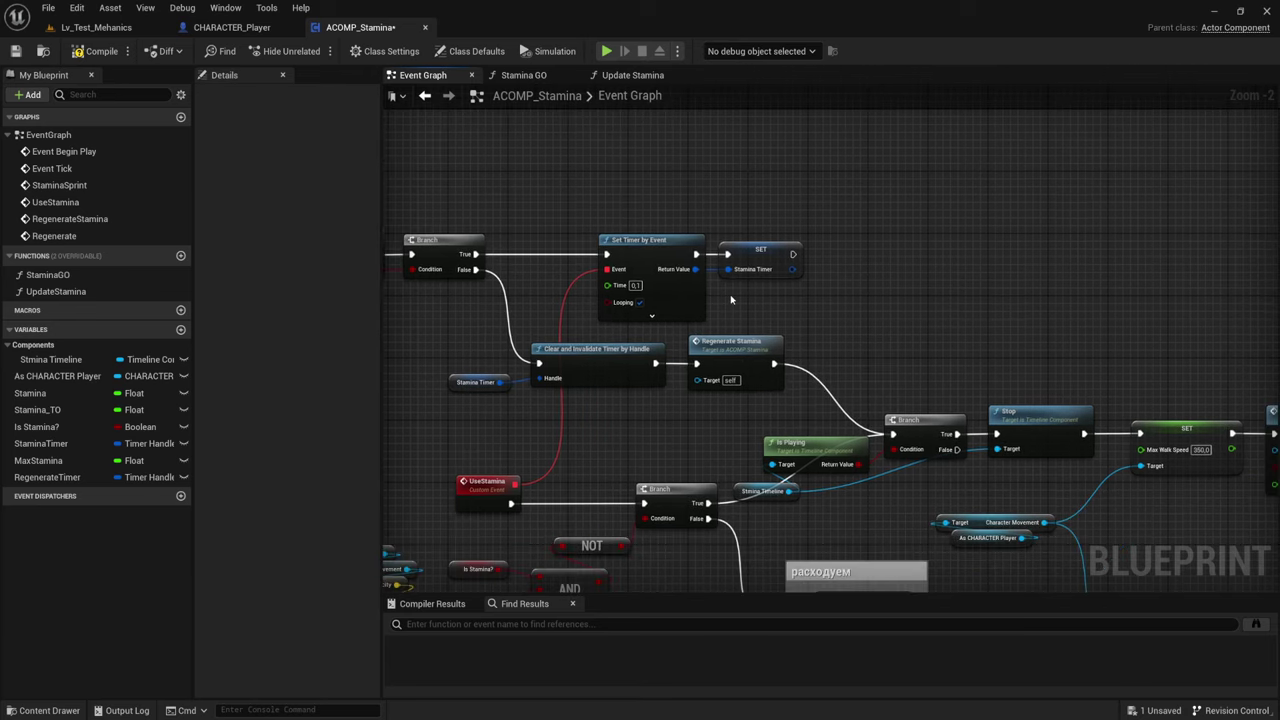
scroll(802, 364, up, 1)
mouse_move(712, 213)
right_down()
mouse_move(930, 270)
mouse_move(709, 291)
right_up()
click(93, 222)
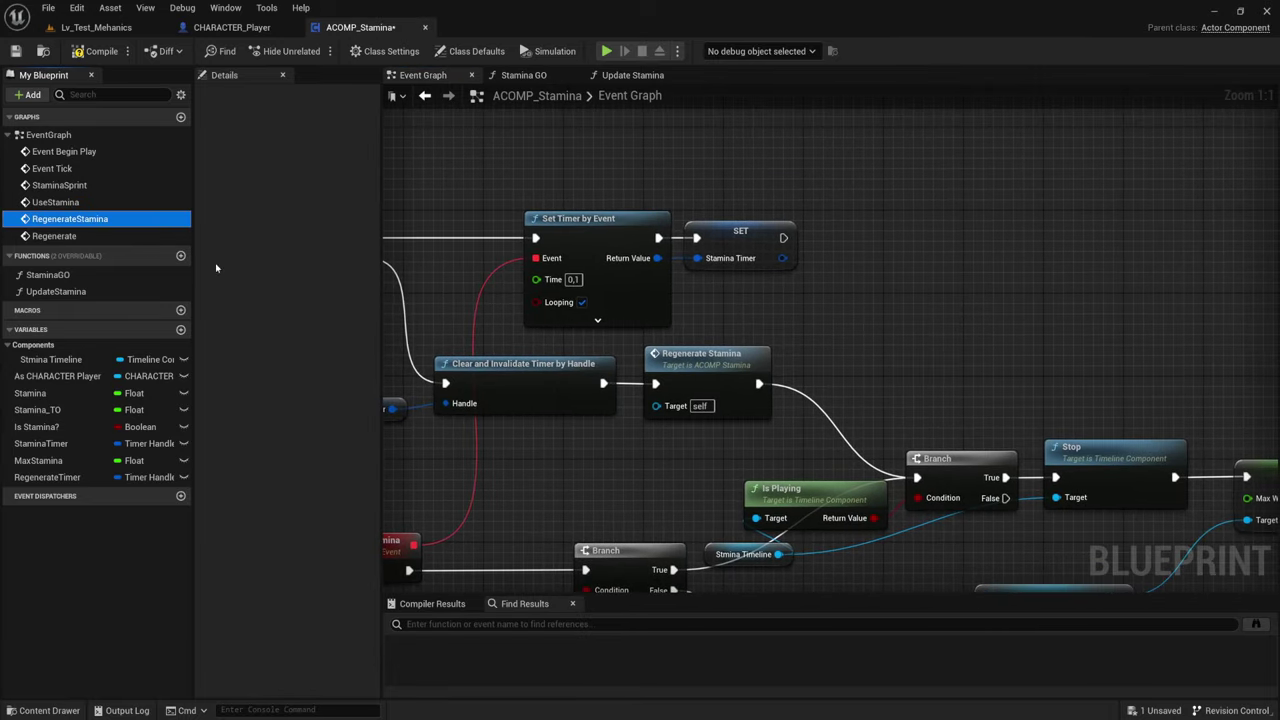
drag(80, 219, 882, 291)
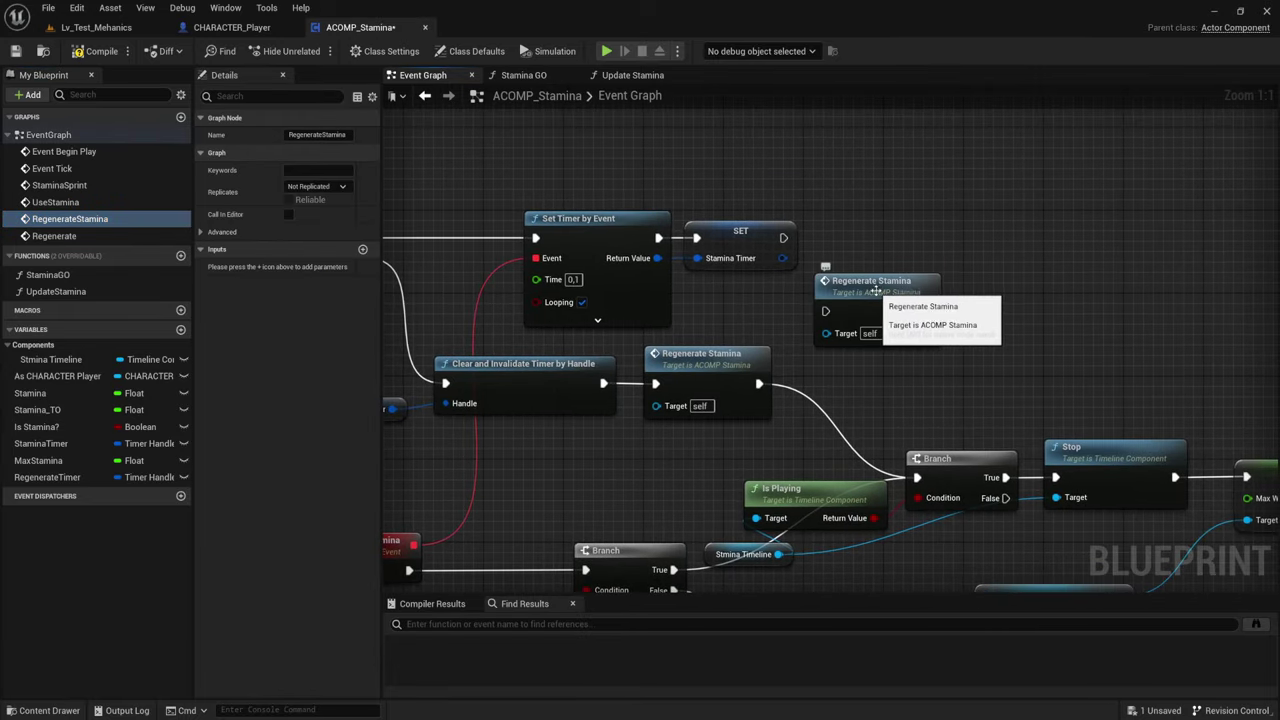
click(882, 291)
key(Delete)
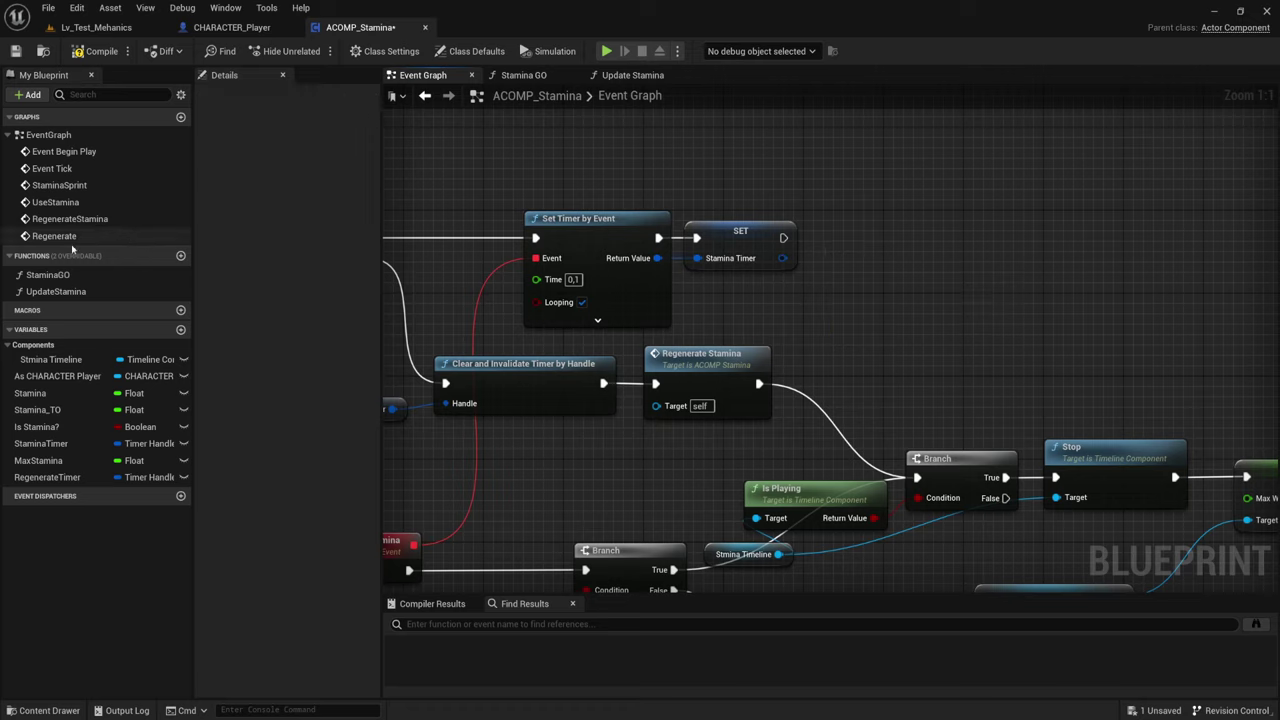
Add a Regenerate Timer getter with Clear and Invalidate Timer by Handle, wired after the SET node
mouse_move(47, 477)
mouse_down()
mouse_move(903, 277)
mouse_move(916, 240)
mouse_up()
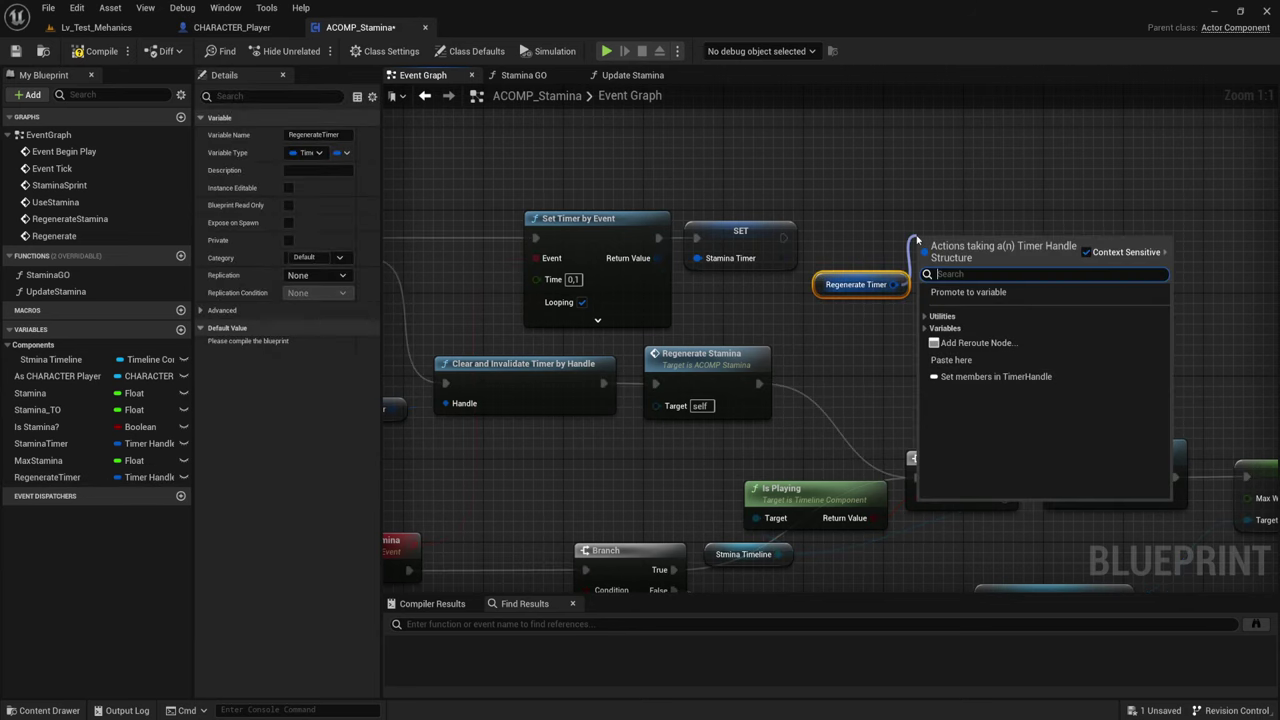
text(vle)
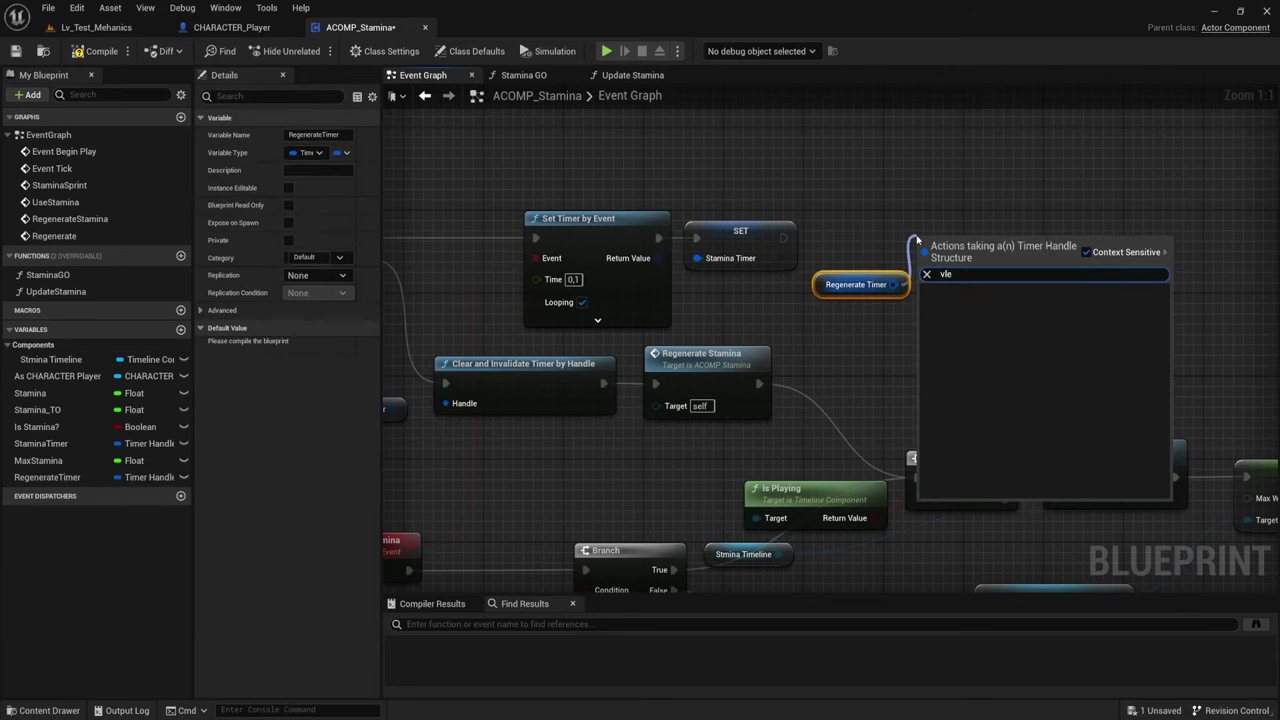
key(BackSpace)
key(BackSpace)
key(BackSpace)
text(cle)
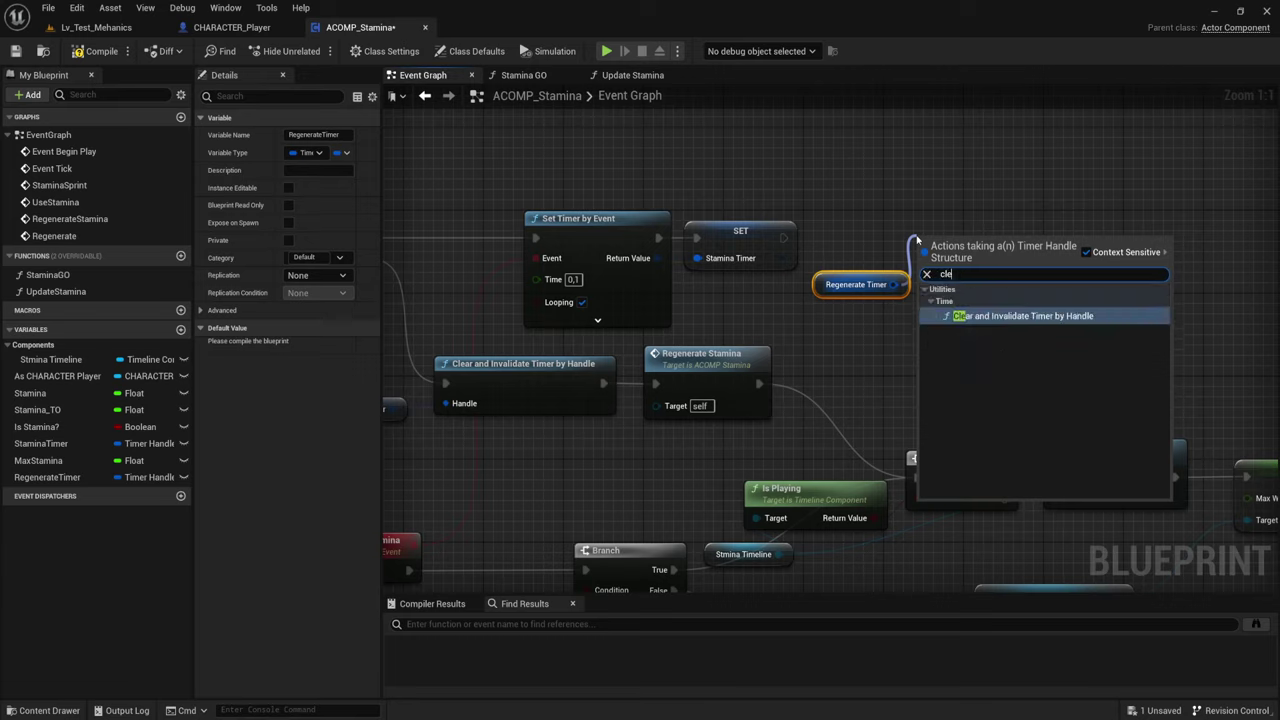
text(am)
key(BackSpace)
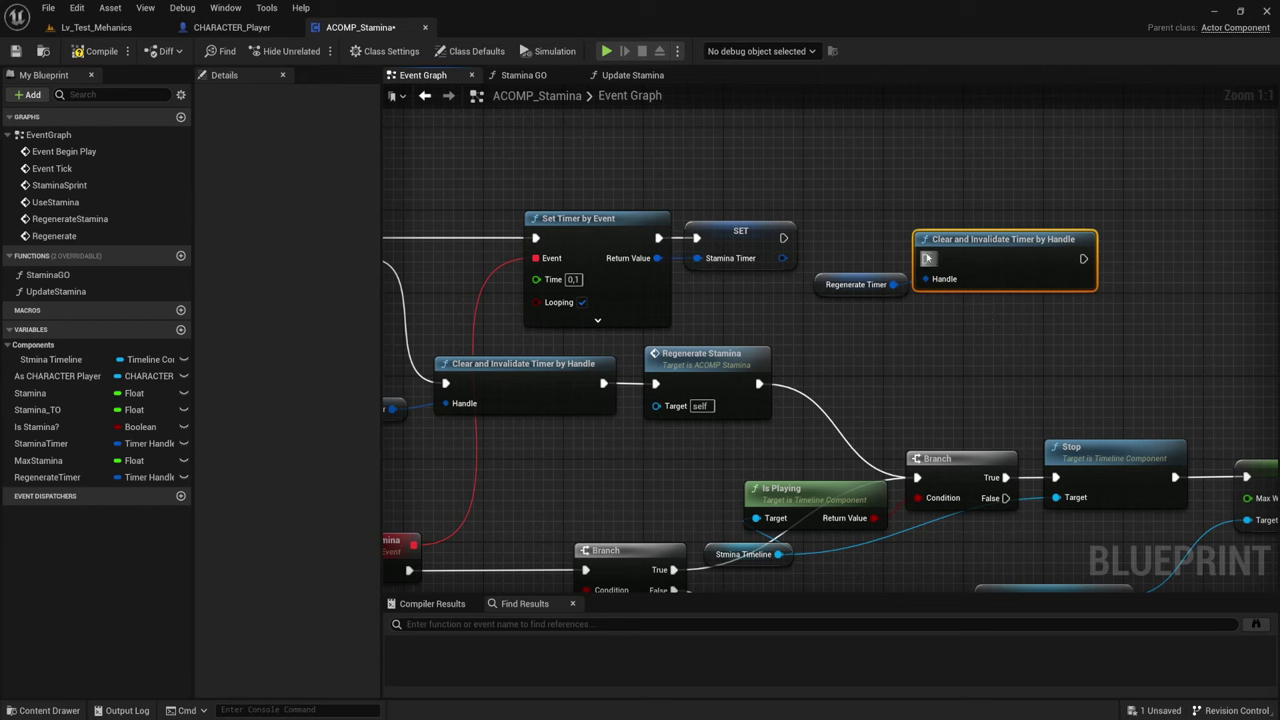
drag(927, 258, 783, 237)
drag(995, 257, 965, 236)
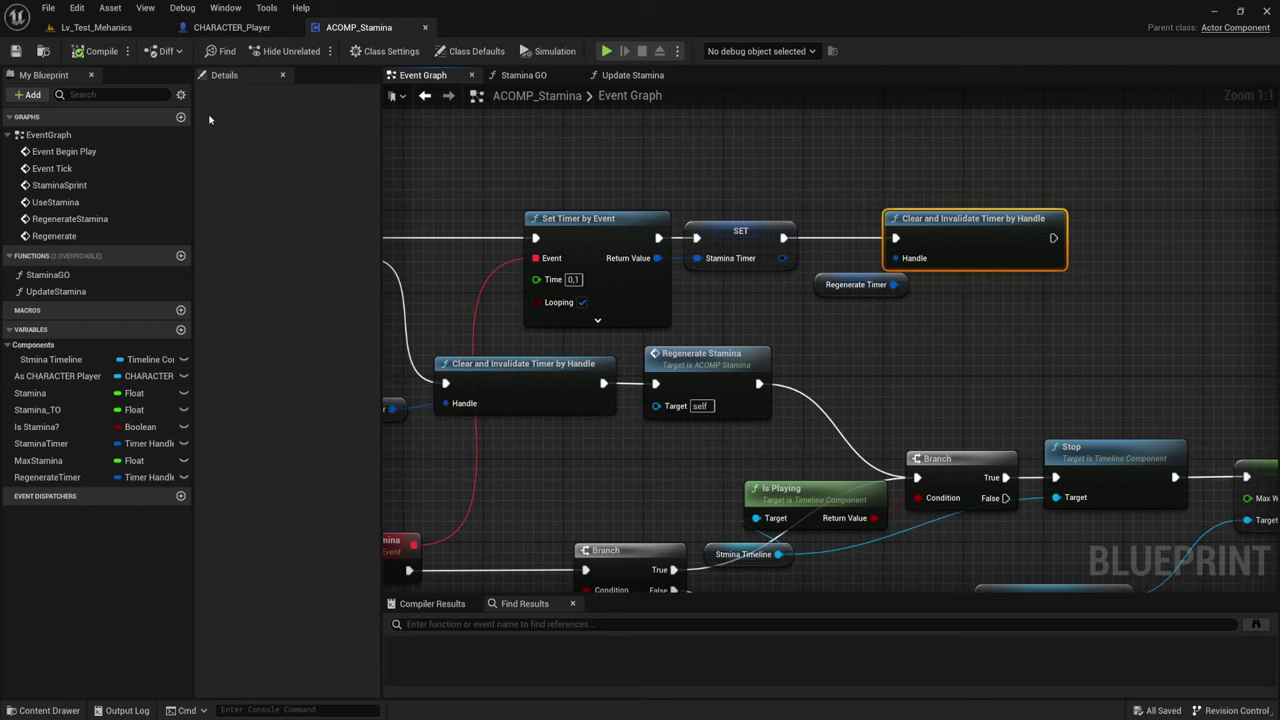
Delete the Is Playing, Branch, Stop and leftover Stmina Timeline nodes after Regenerate's timer clear
scroll(722, 234, down, 4)
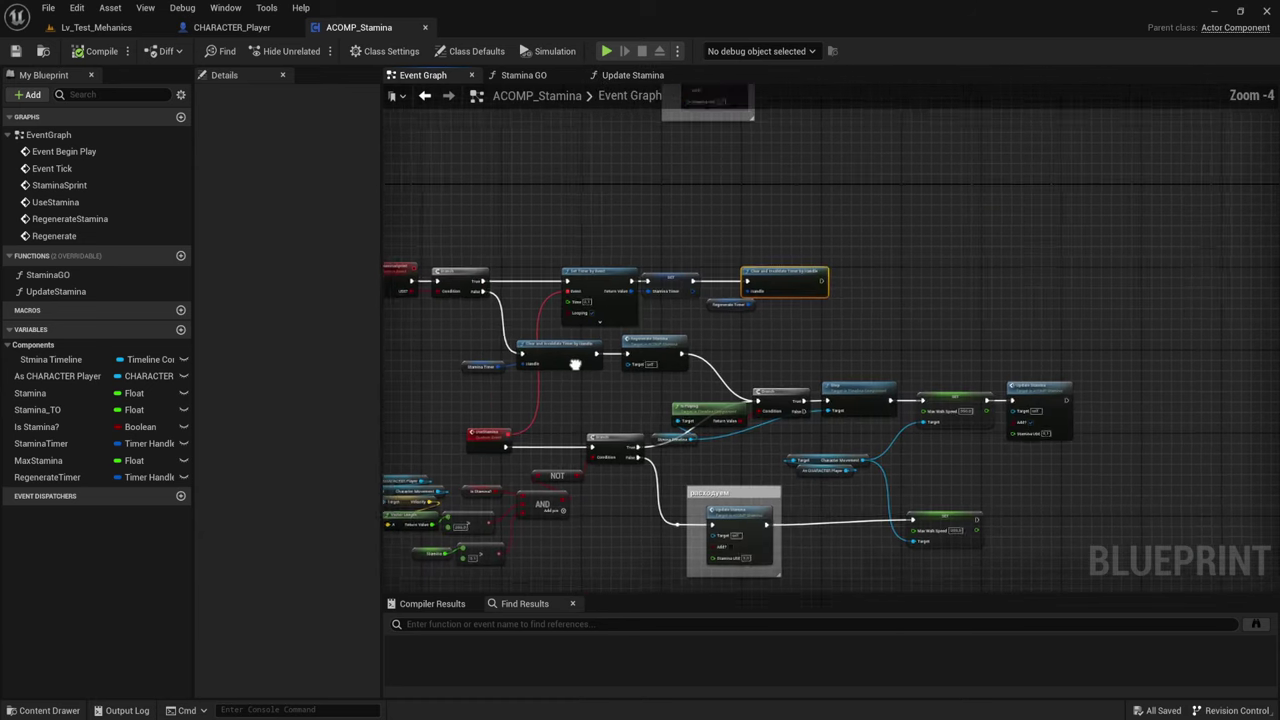
right_drag(722, 234, 674, 308)
scroll(816, 352, up, 2)
right_drag(816, 352, 627, 365)
scroll(627, 366, down, 2)
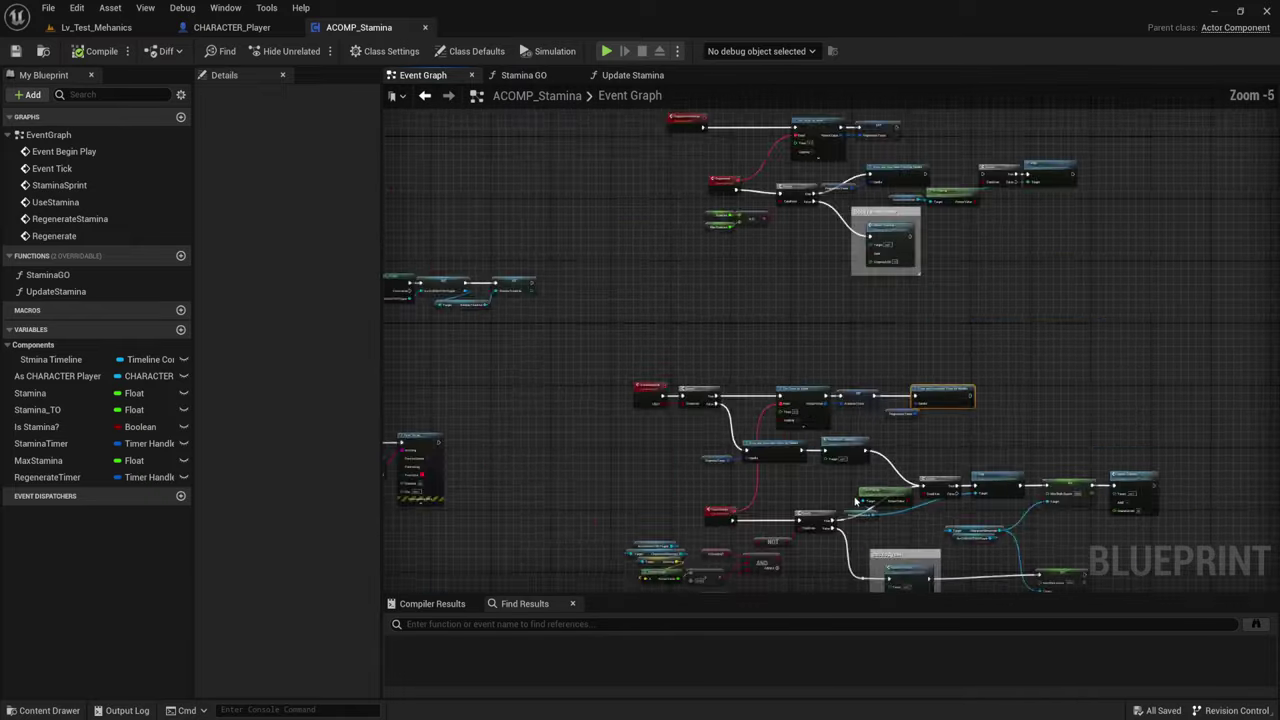
scroll(720, 449, down, 2)
scroll(720, 449, up, 5)
right_drag(671, 401, 890, 585)
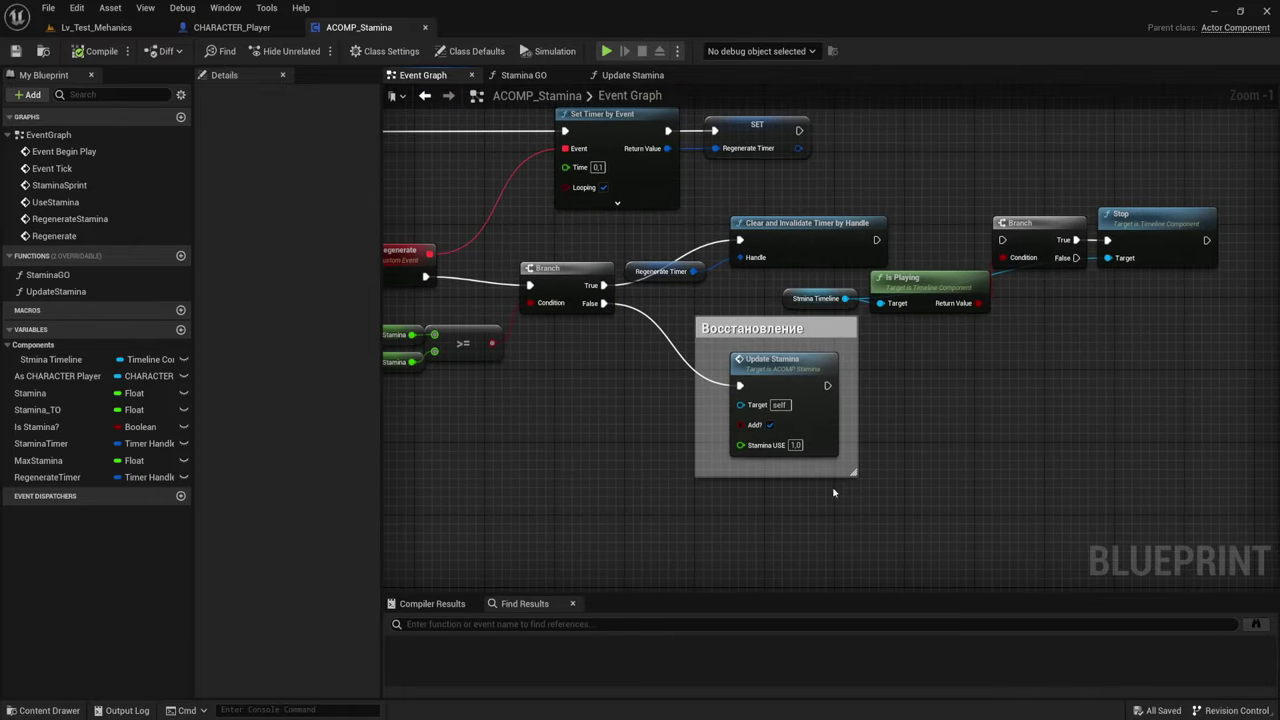
scroll(860, 470, down, 1)
right_drag(891, 451, 1053, 409)
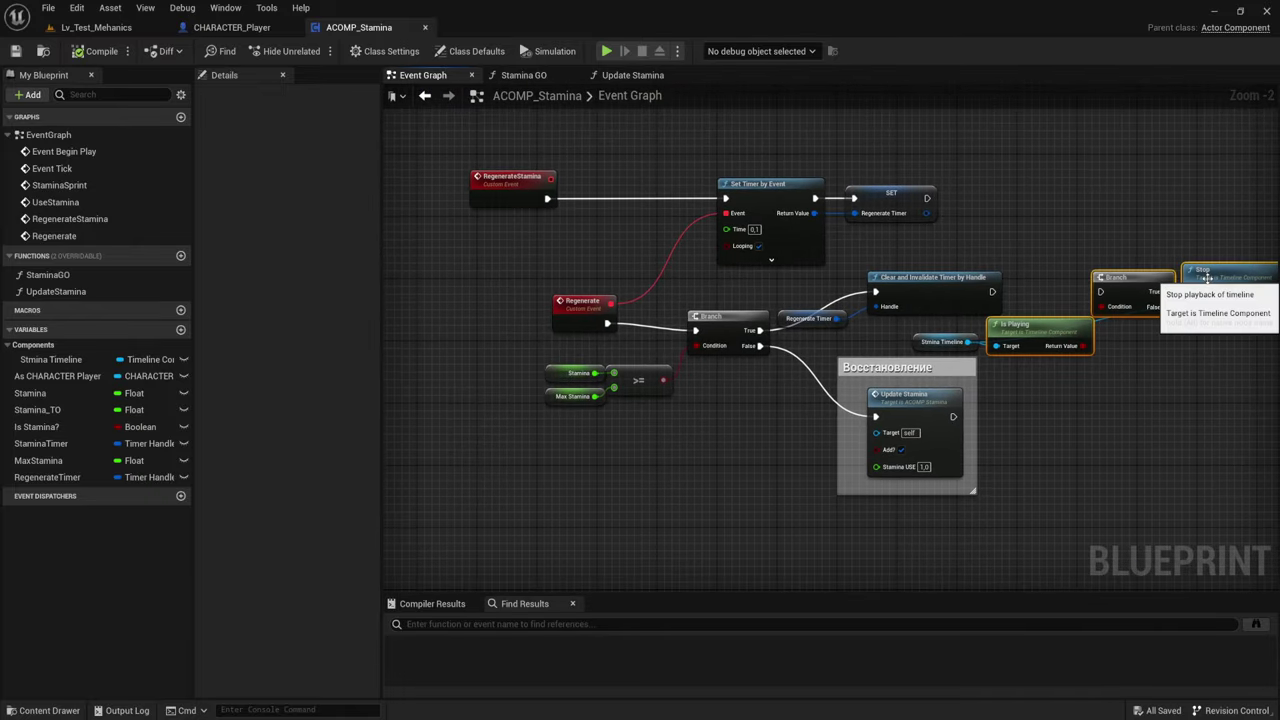
key(Delete)
key(Delete)
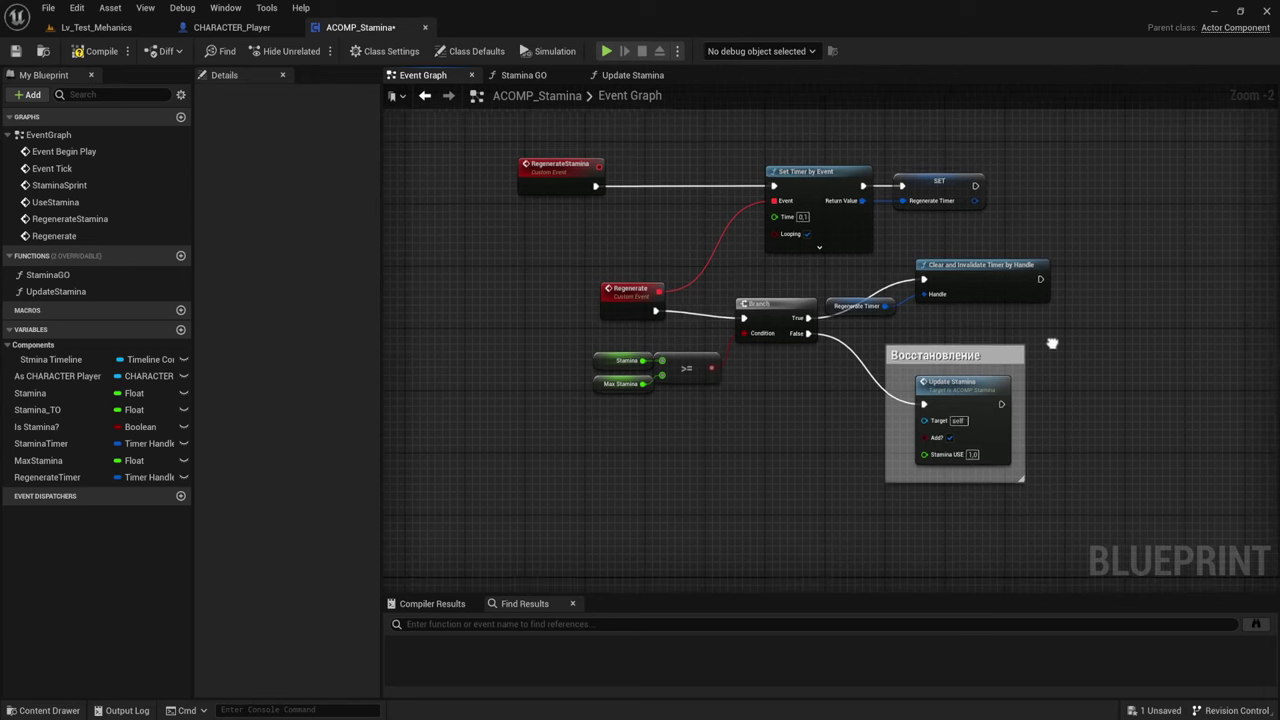
mouse_move(975, 353)
right_down()
mouse_move(1076, 385)
mouse_move(1048, 381)
mouse_move(1000, 341)
mouse_move(893, 328)
right_up()
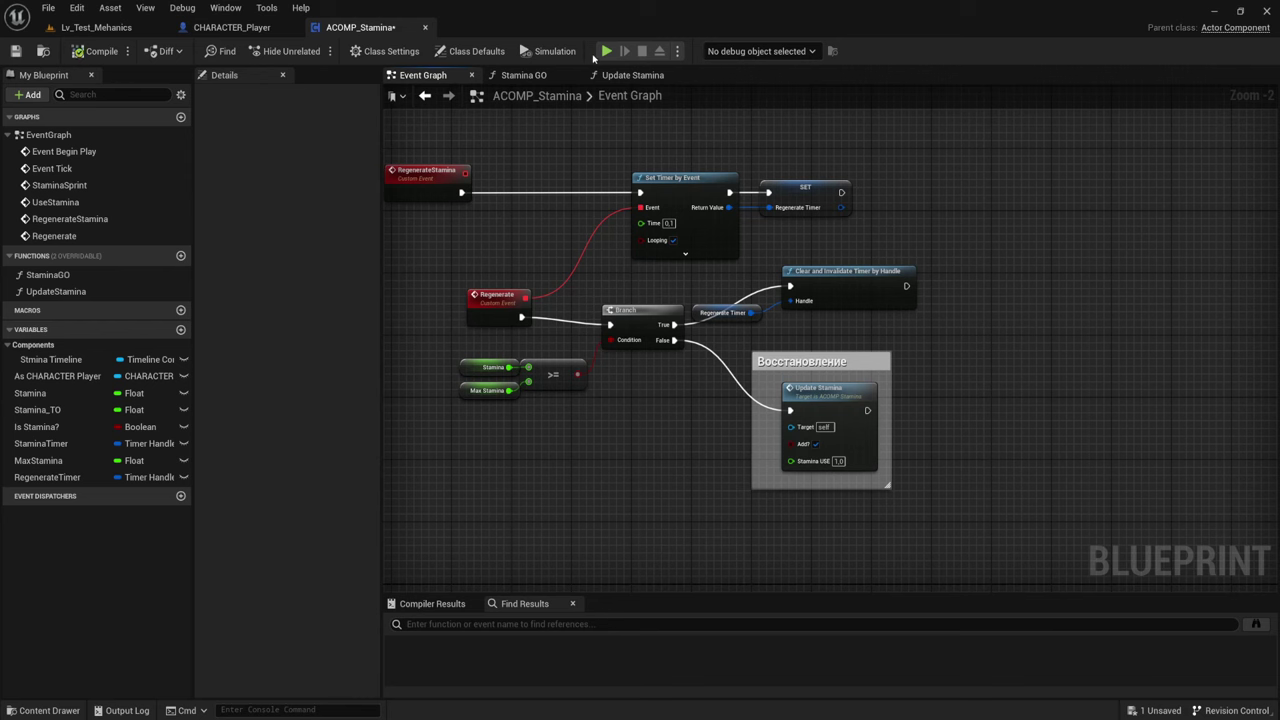
click(89, 30)
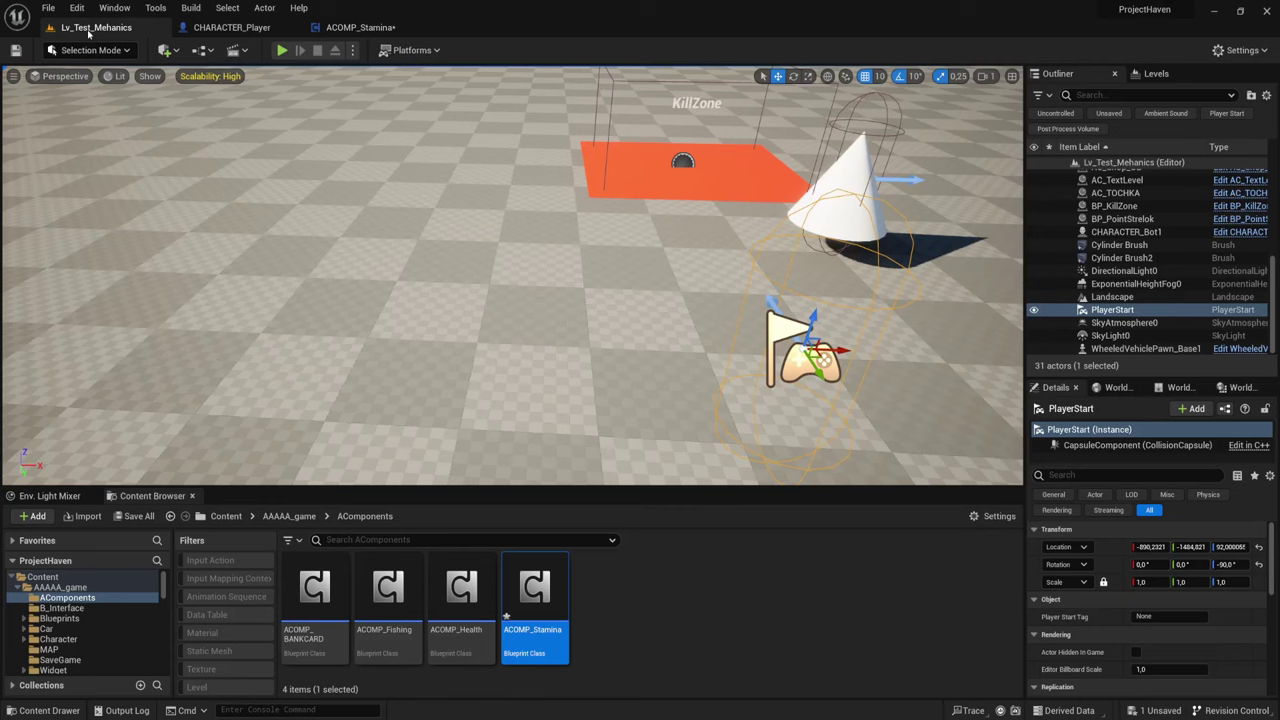
click(280, 50)
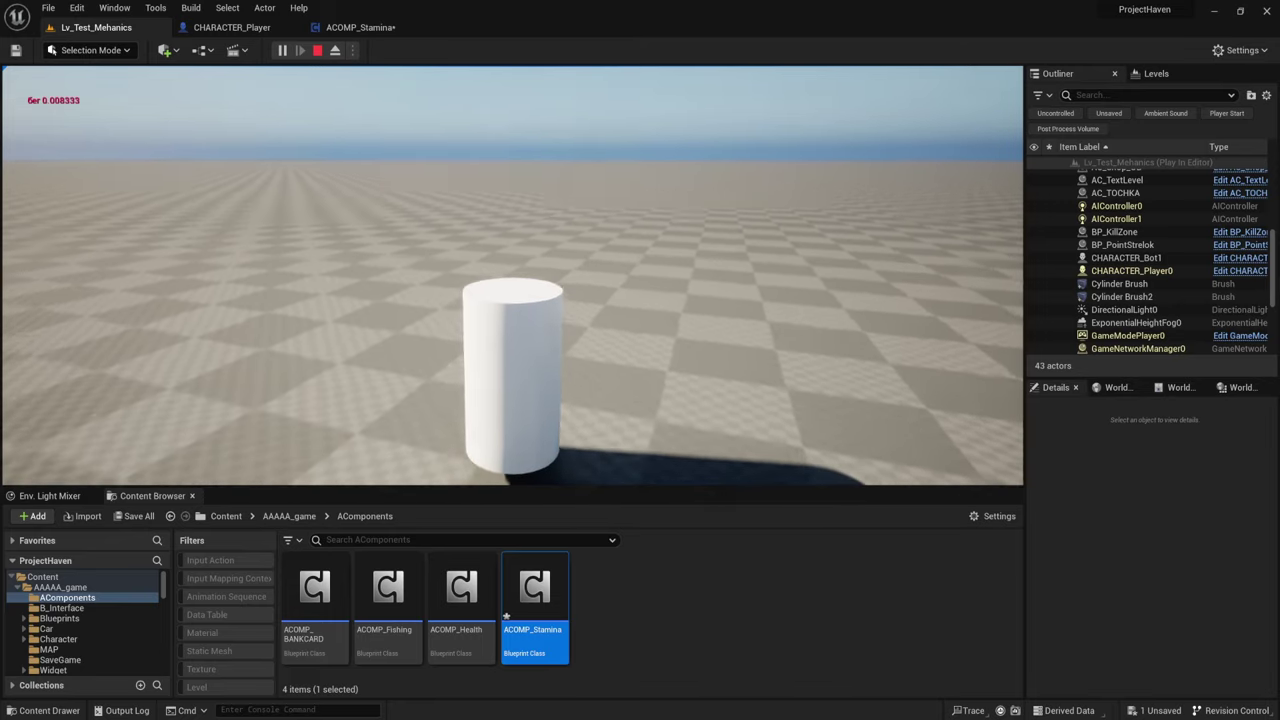
key(Escape)
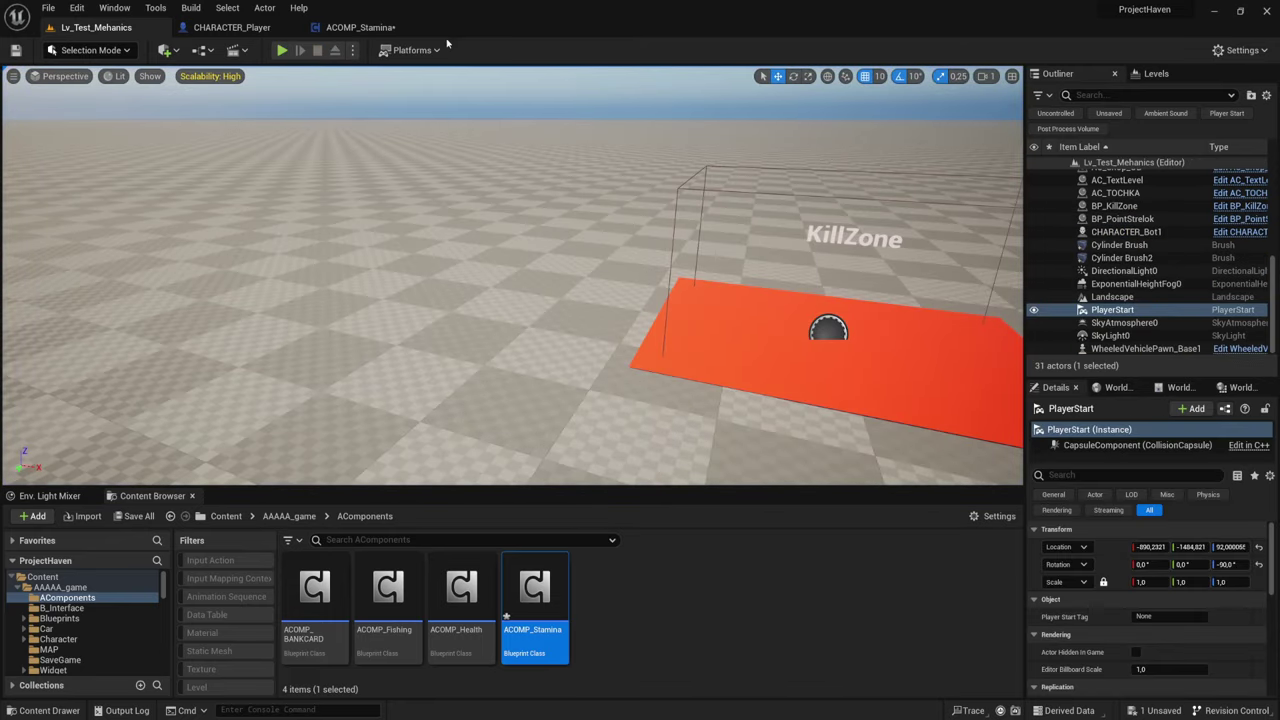
click(395, 28)
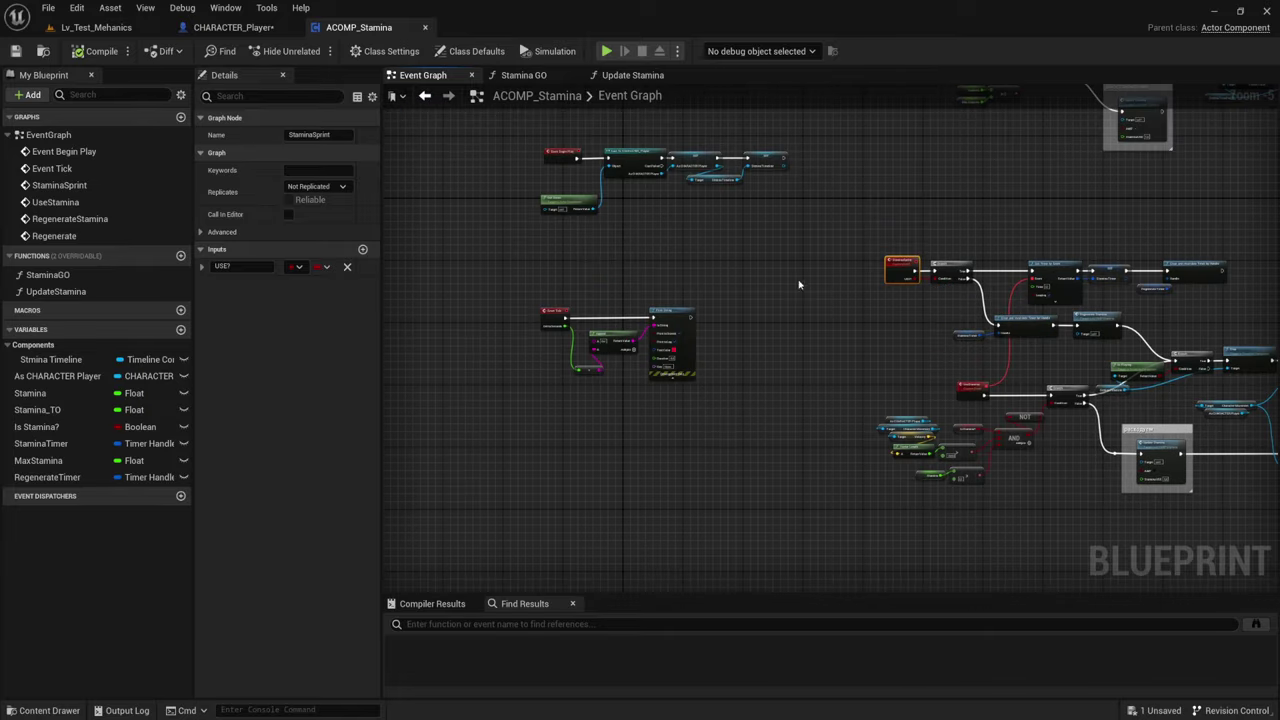
Replace Append's Delta Seconds conversion with the Stamina value as text, then compile ACOMP_Stamina
scroll(752, 307, up, 3)
scroll(752, 307, up, 3)
drag(865, 250, 733, 436)
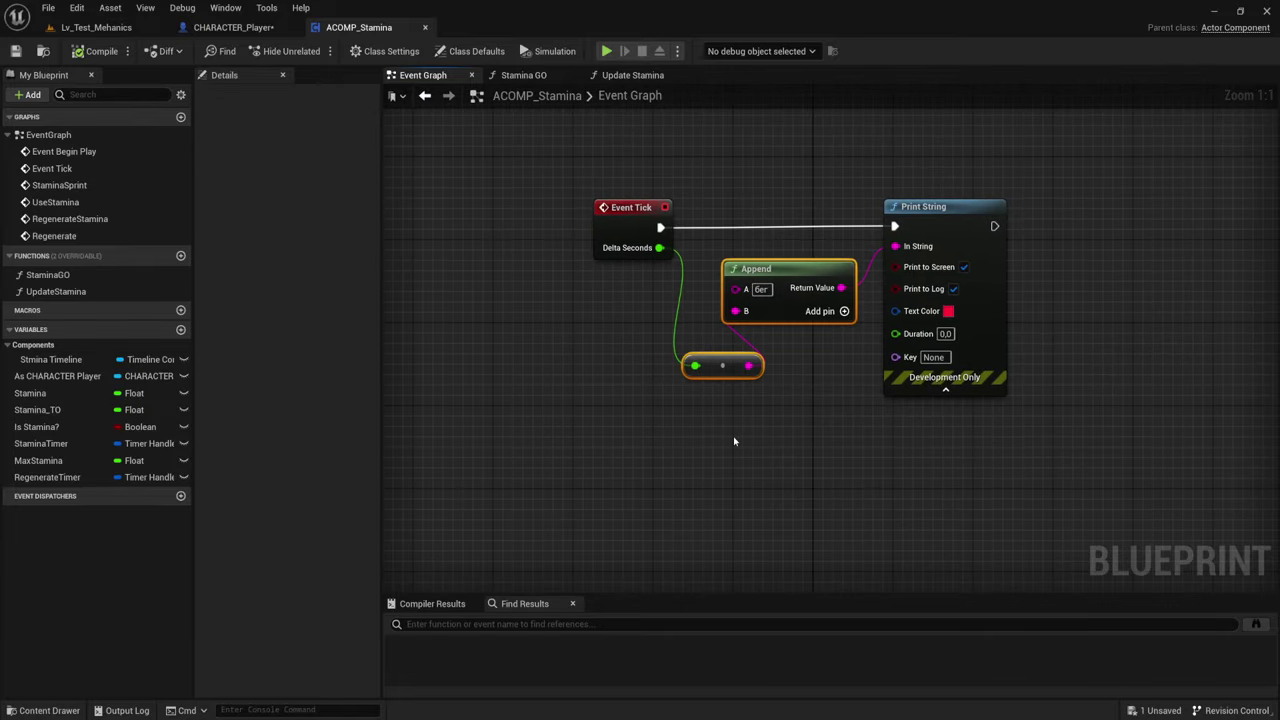
click(722, 366)
key(Delete)
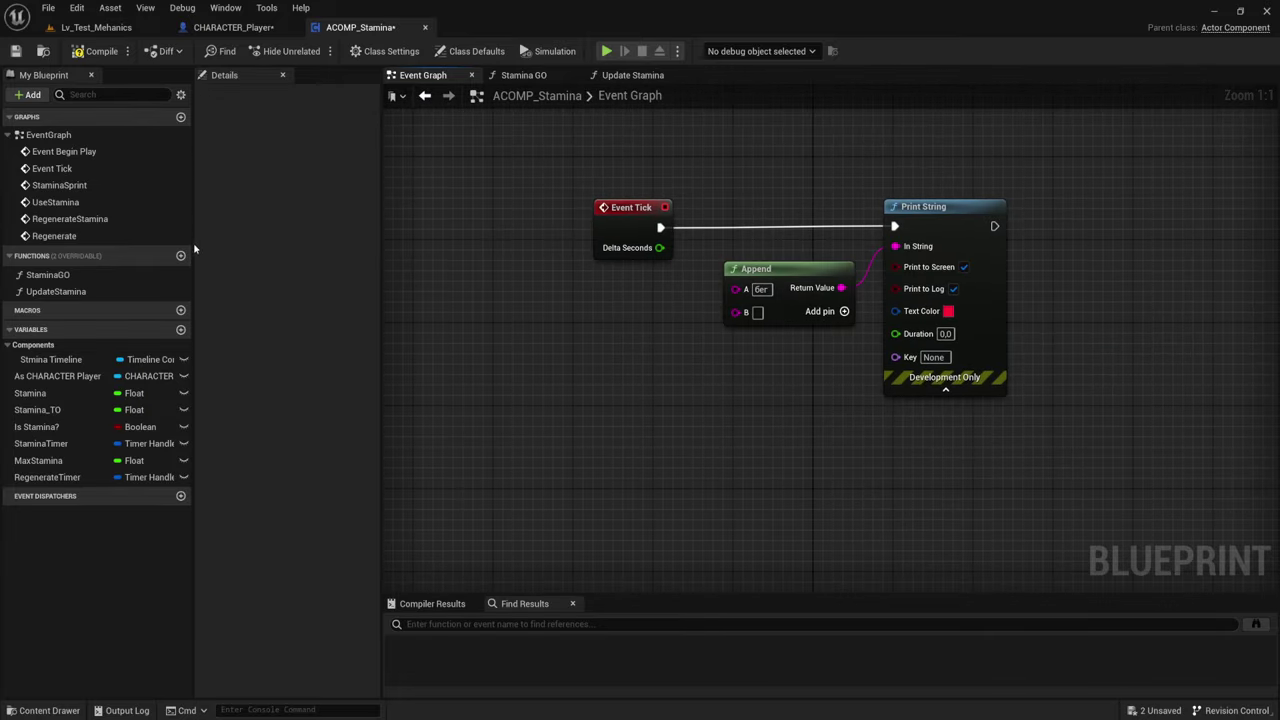
click(184, 400)
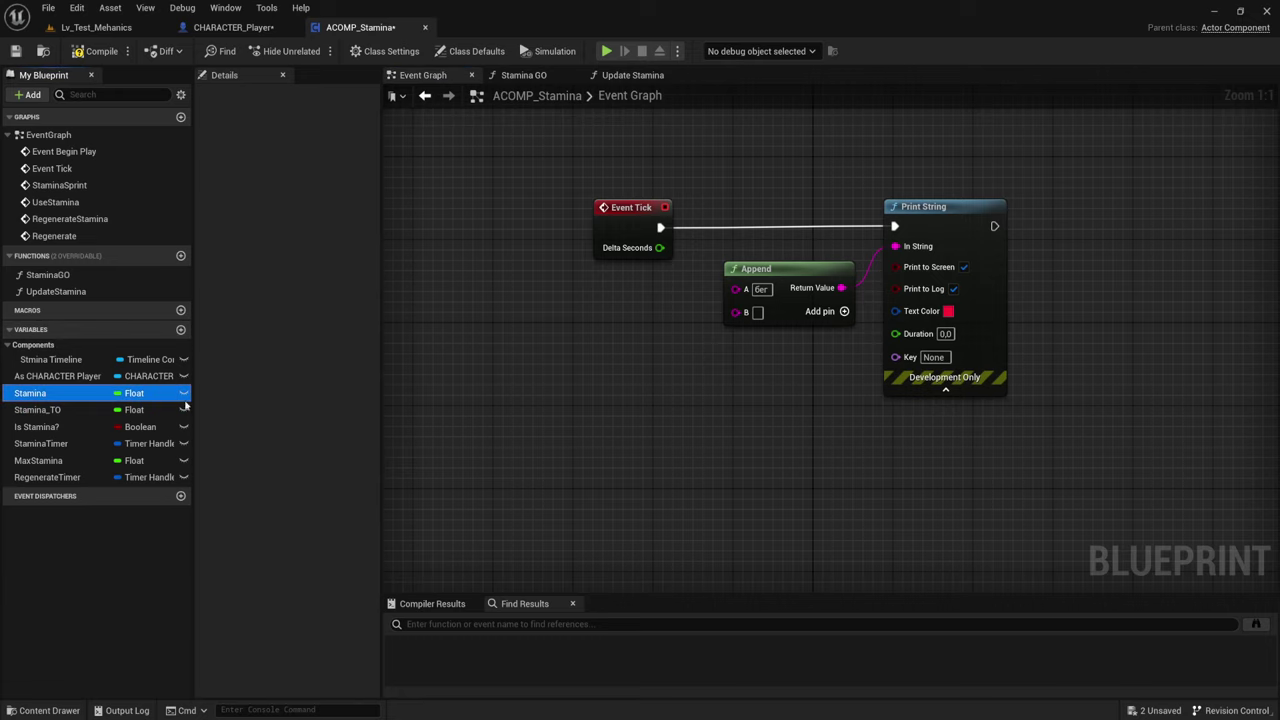
ctrl+drag(185, 403, 728, 322)
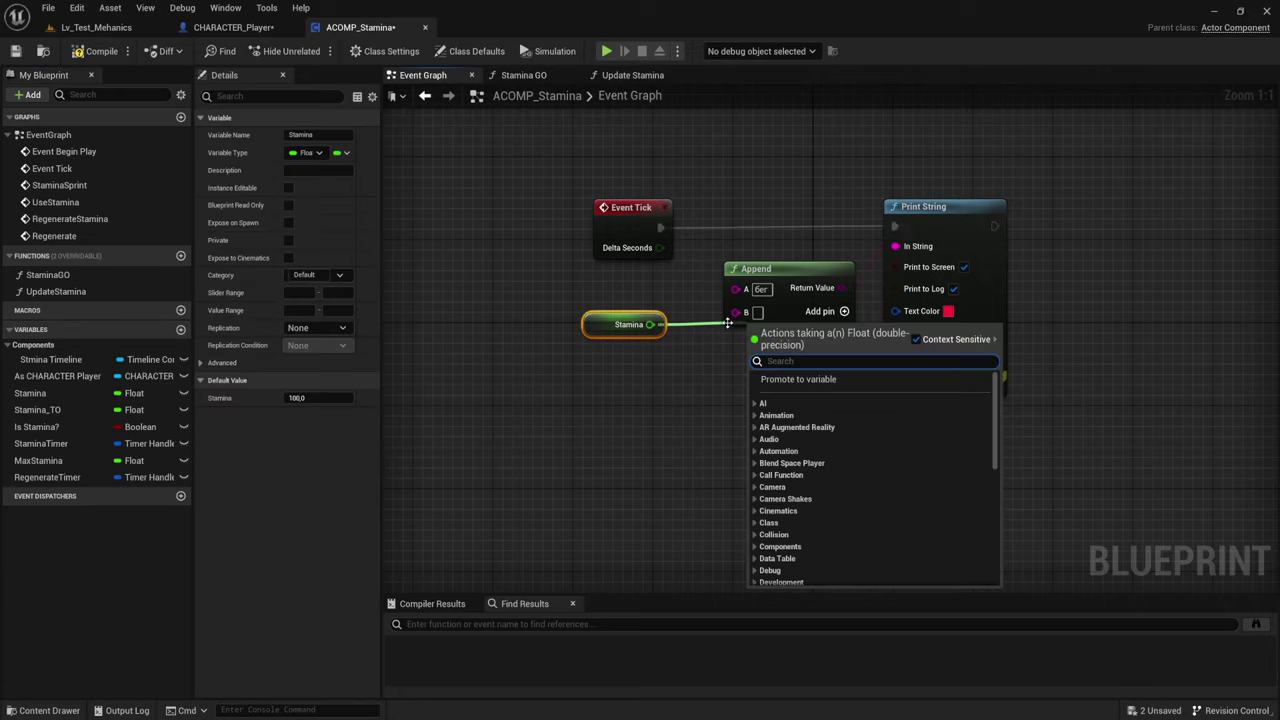
drag(650, 324, 737, 289)
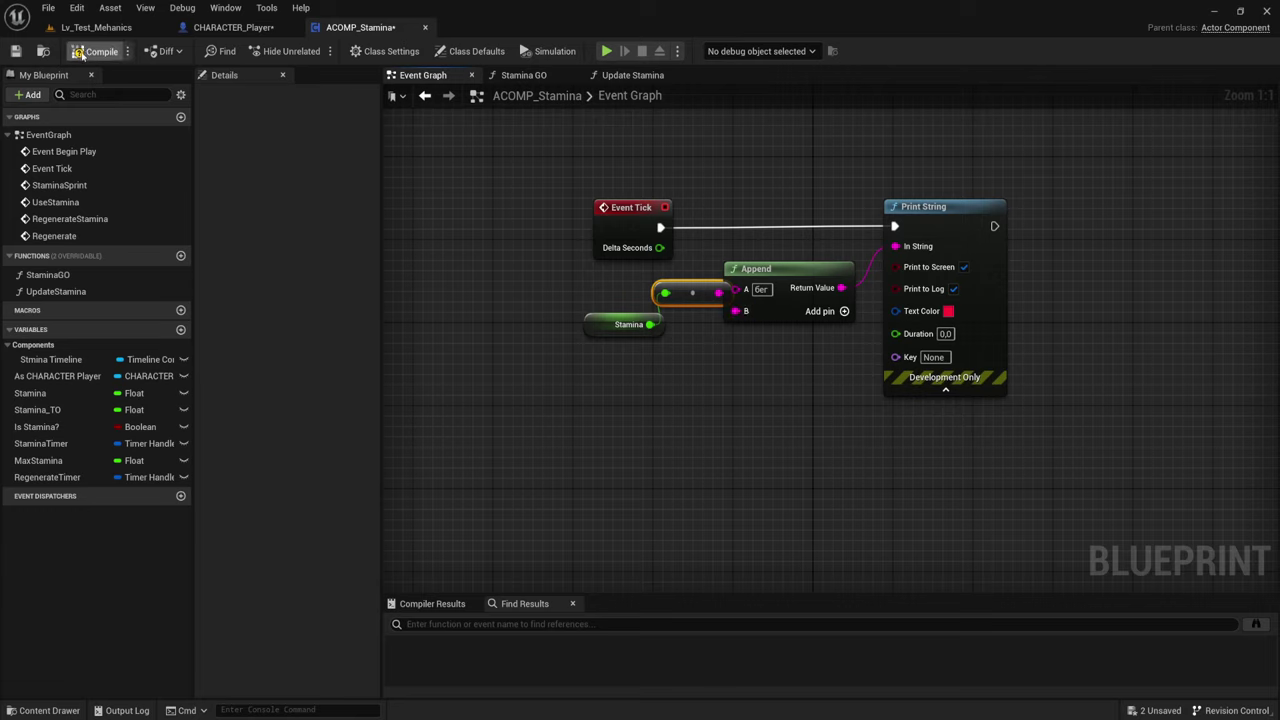
click(16, 51)
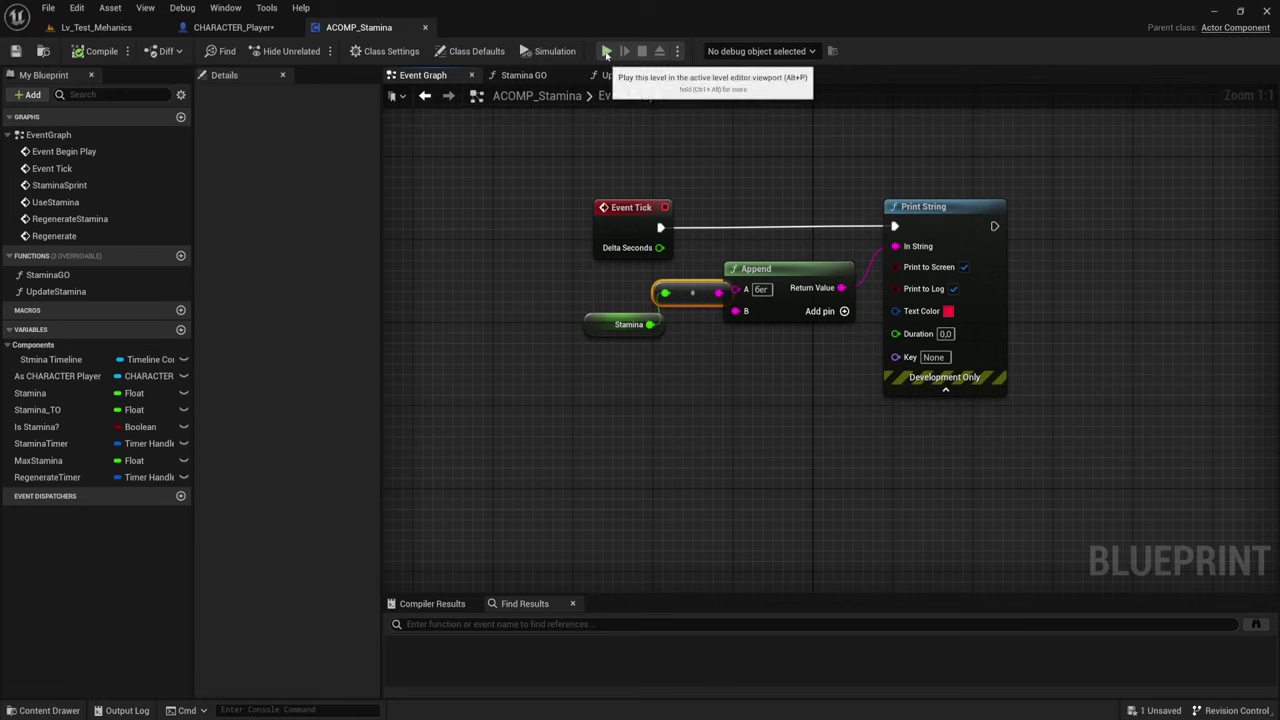
click(606, 52)
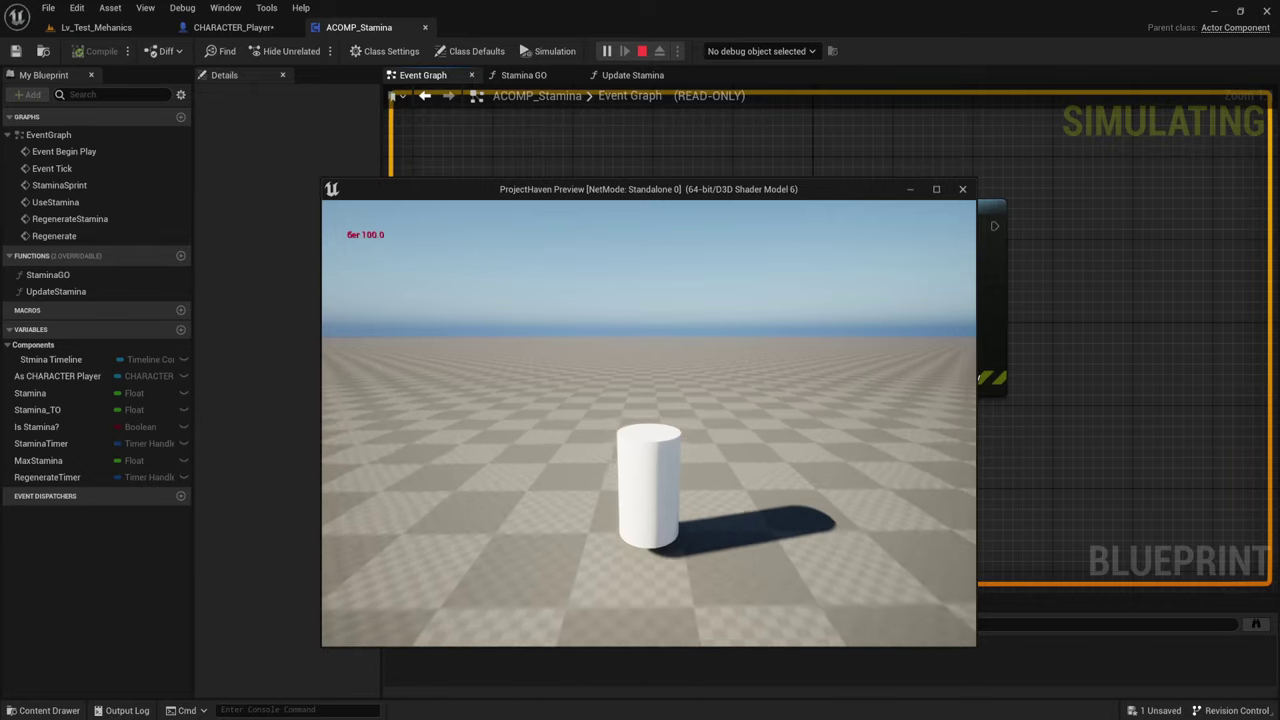
key(w)
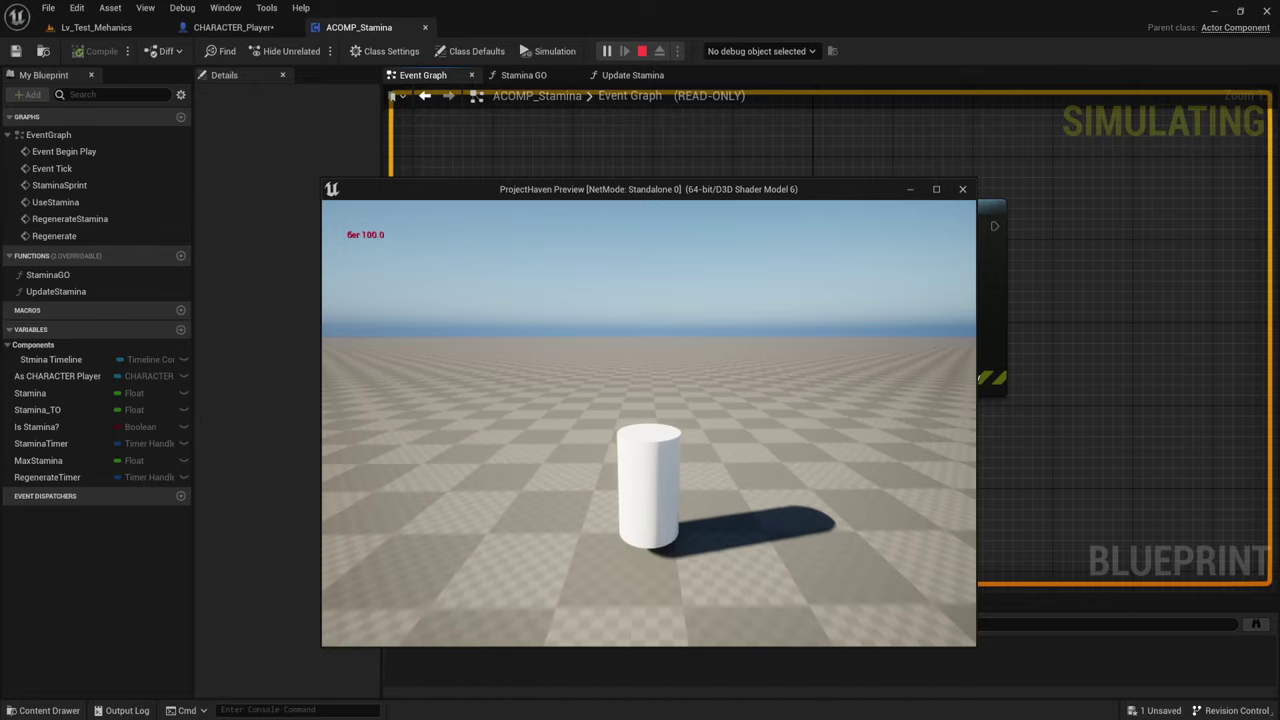
key(w)
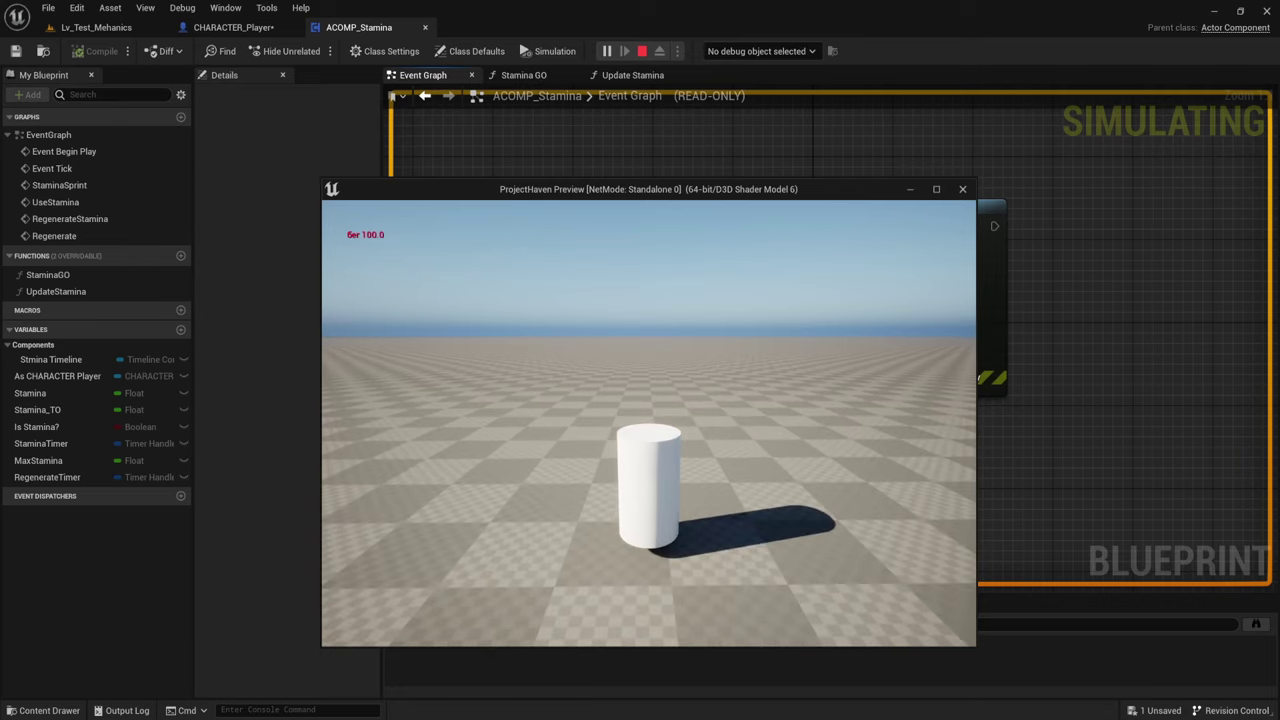
key(w)
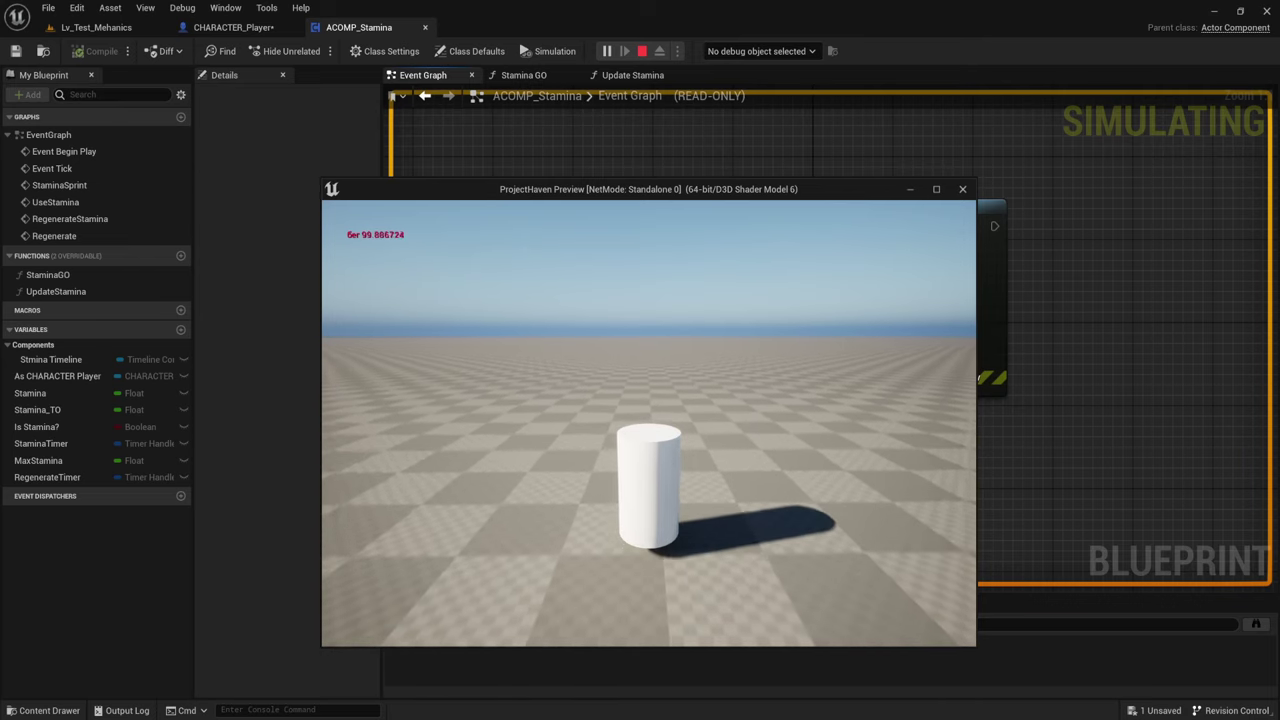
key(Escape)
scroll(719, 337, down, 3)
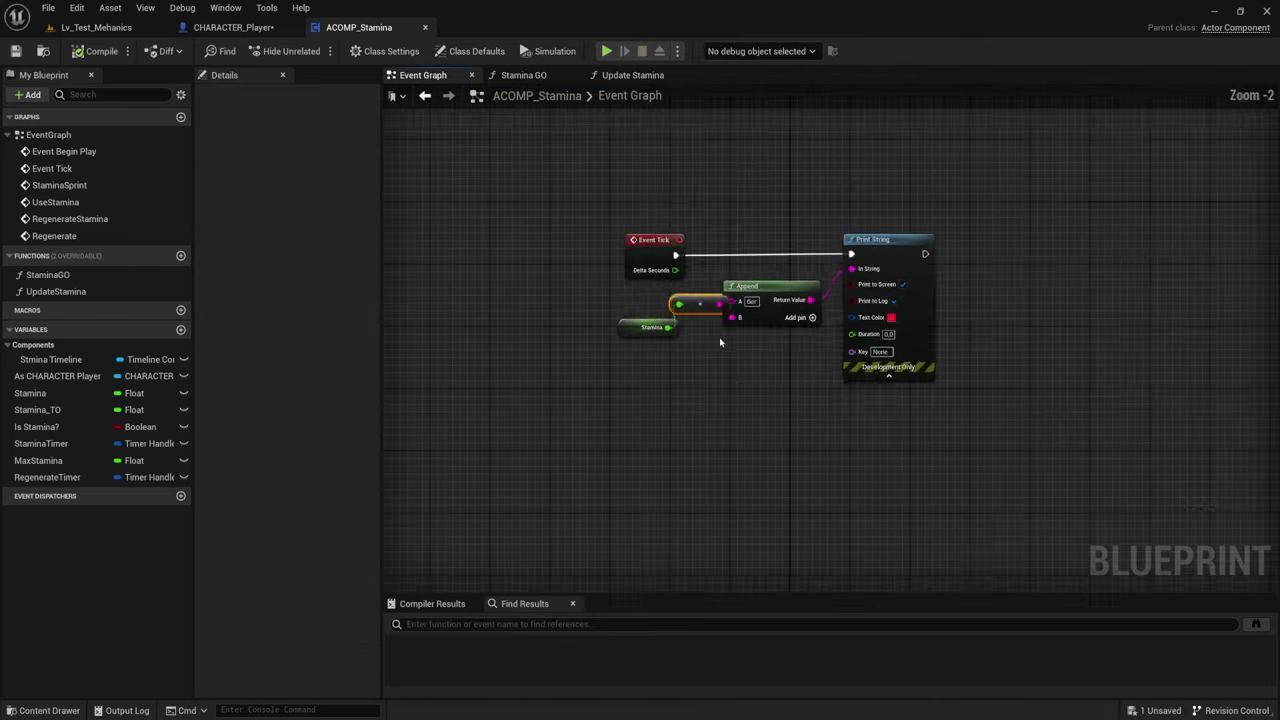
scroll(719, 337, down, 2)
In CHARACTER_Player, delete the InputAction Sprint node and select both Stamina Sprint calls
click(244, 30)
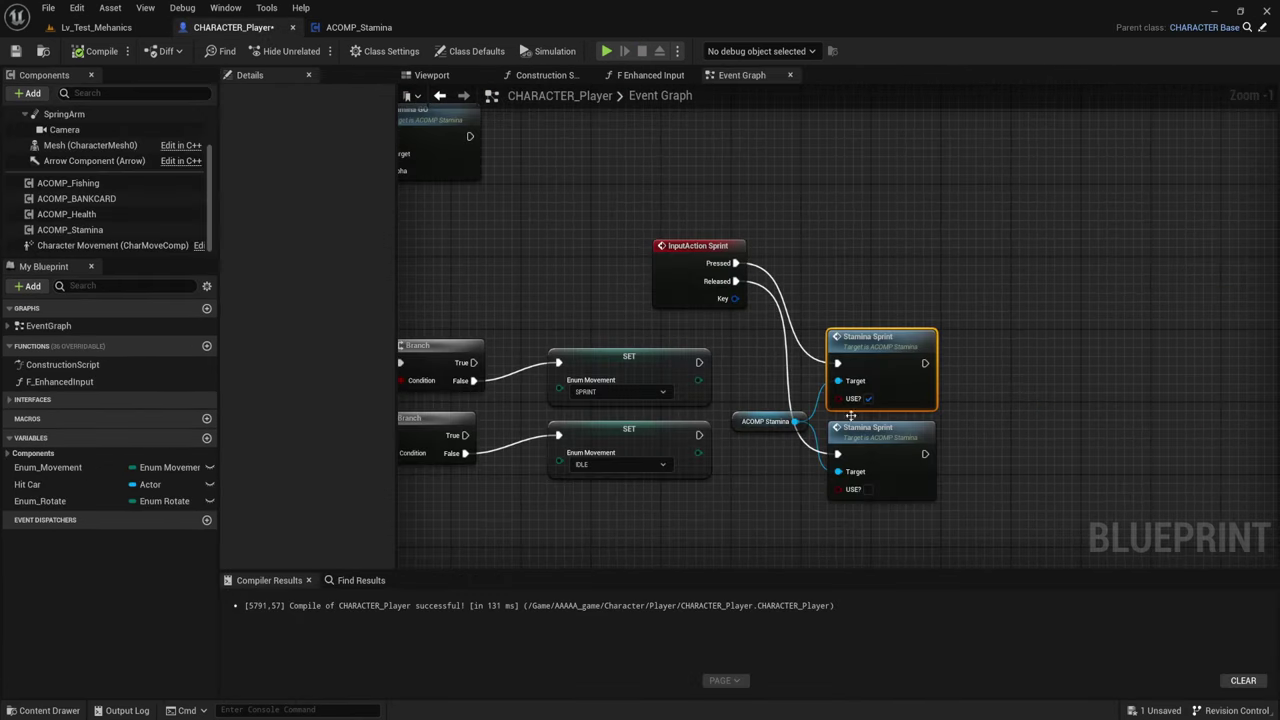
click(690, 262)
key(Delete)
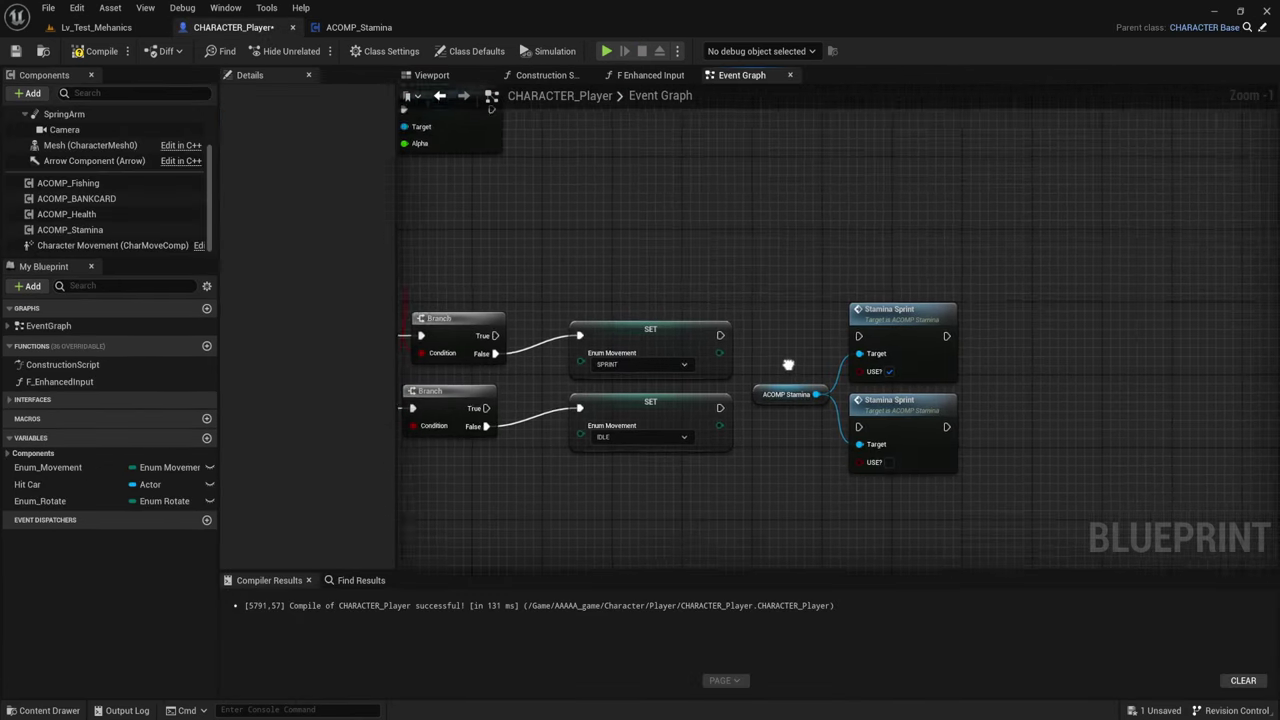
right_drag(704, 351, 750, 297)
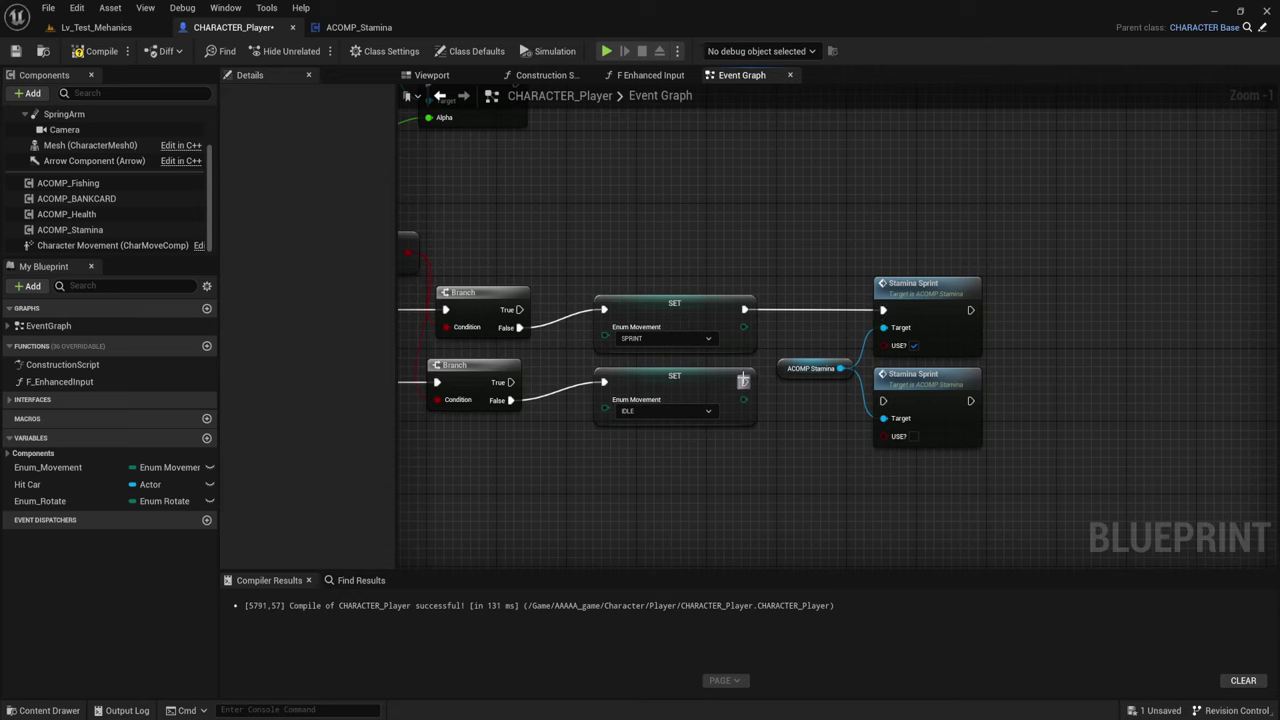
drag(823, 437, 990, 272)
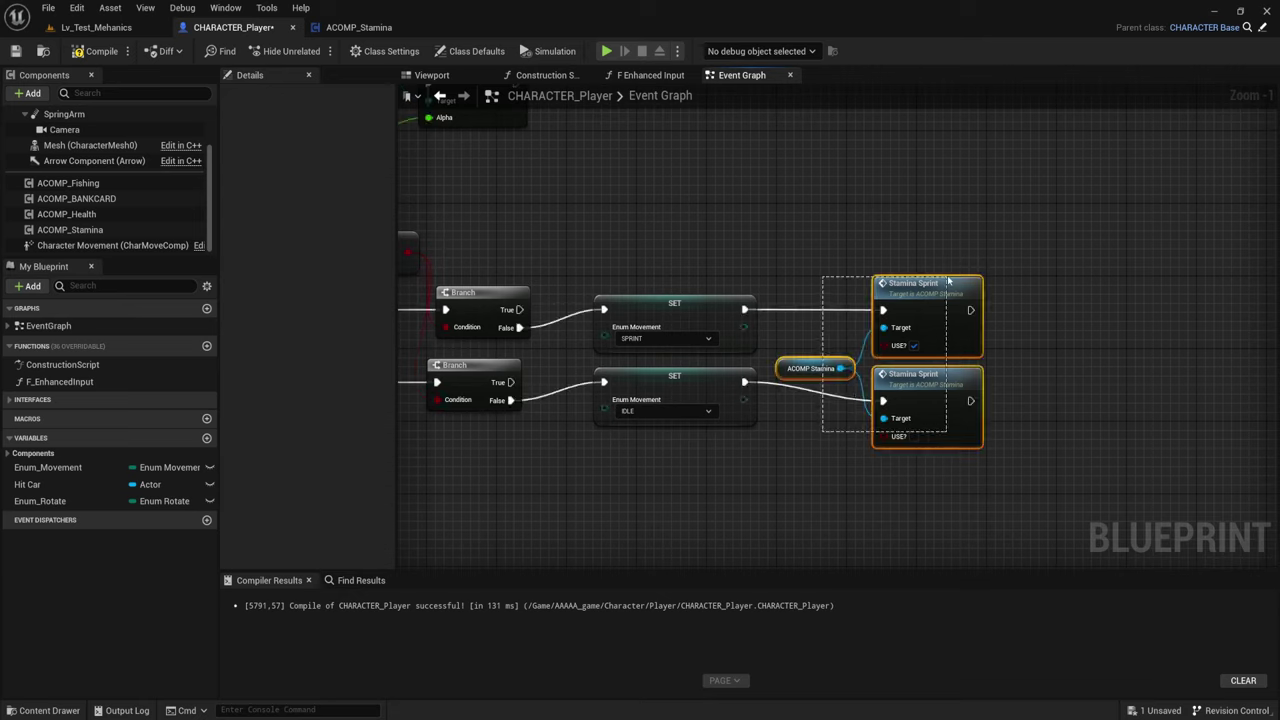
drag(900, 290, 891, 281)
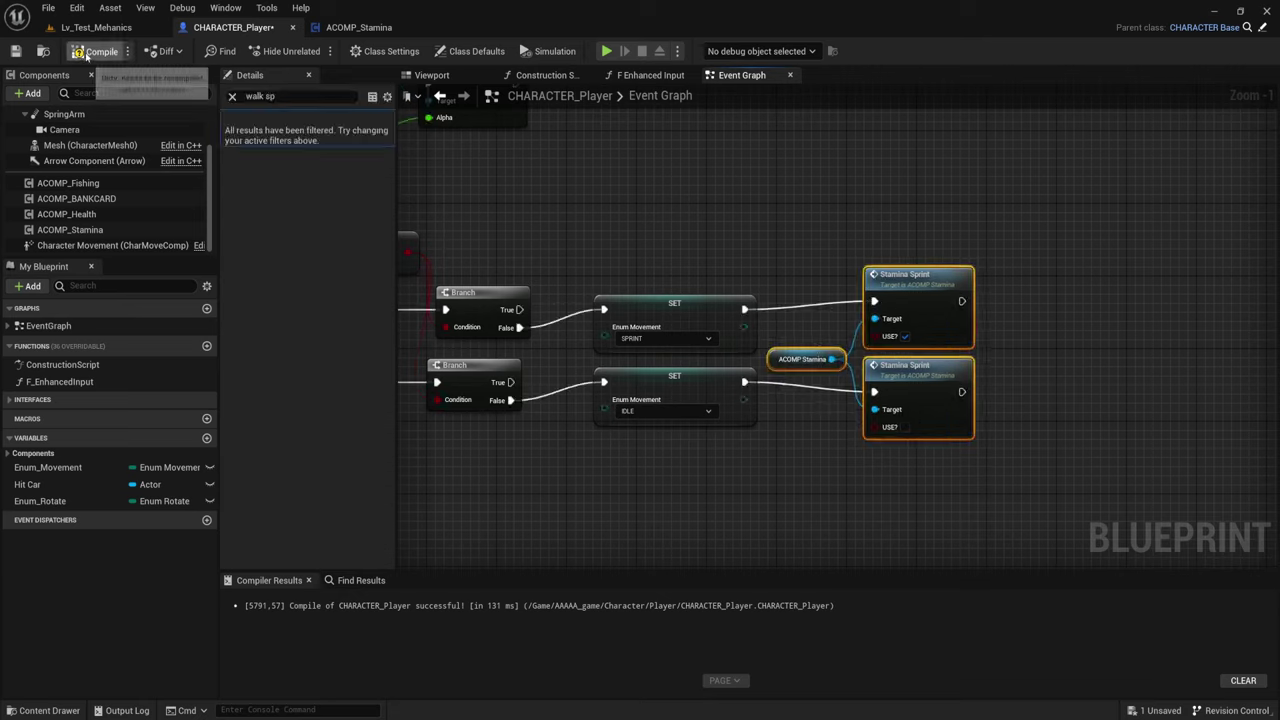
Compile CHARACTER_Player and run a short play-test
click(101, 51)
click(606, 51)
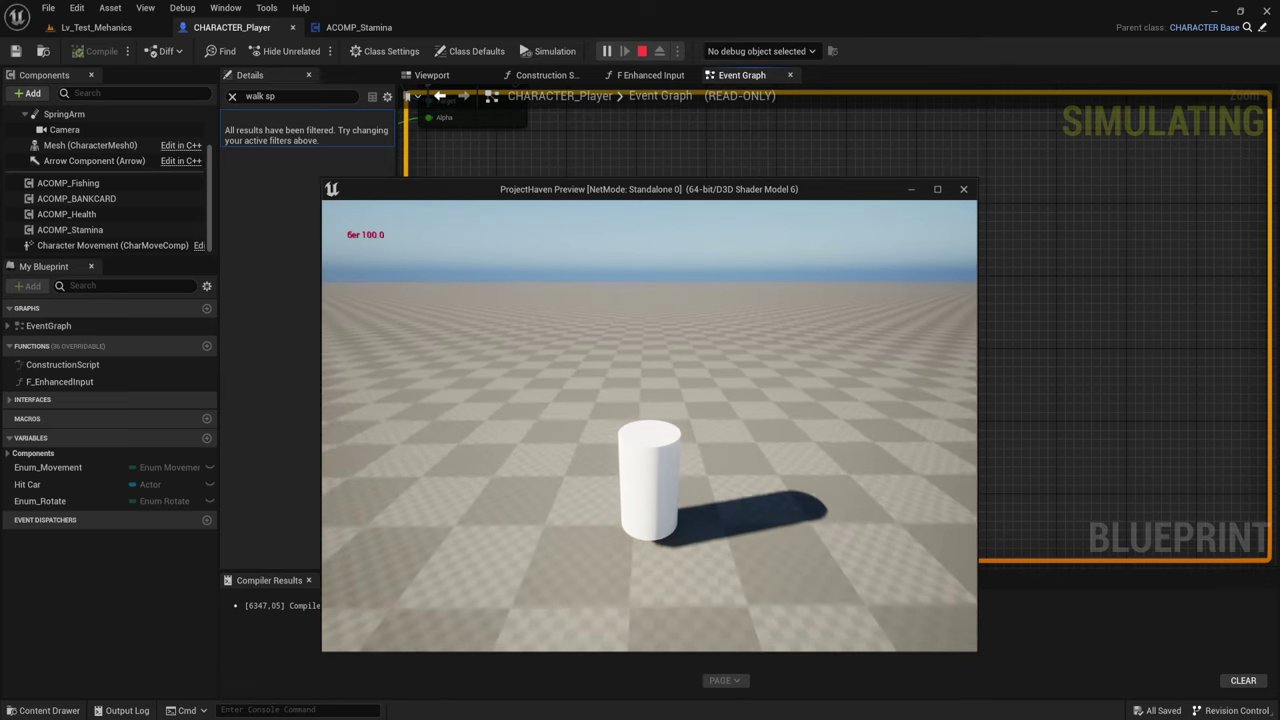
key(Escape)
Wire IA_Sprint's Started pin to the upper Stamina Sprint call and play-test sprinting
right_drag(586, 400, 655, 405)
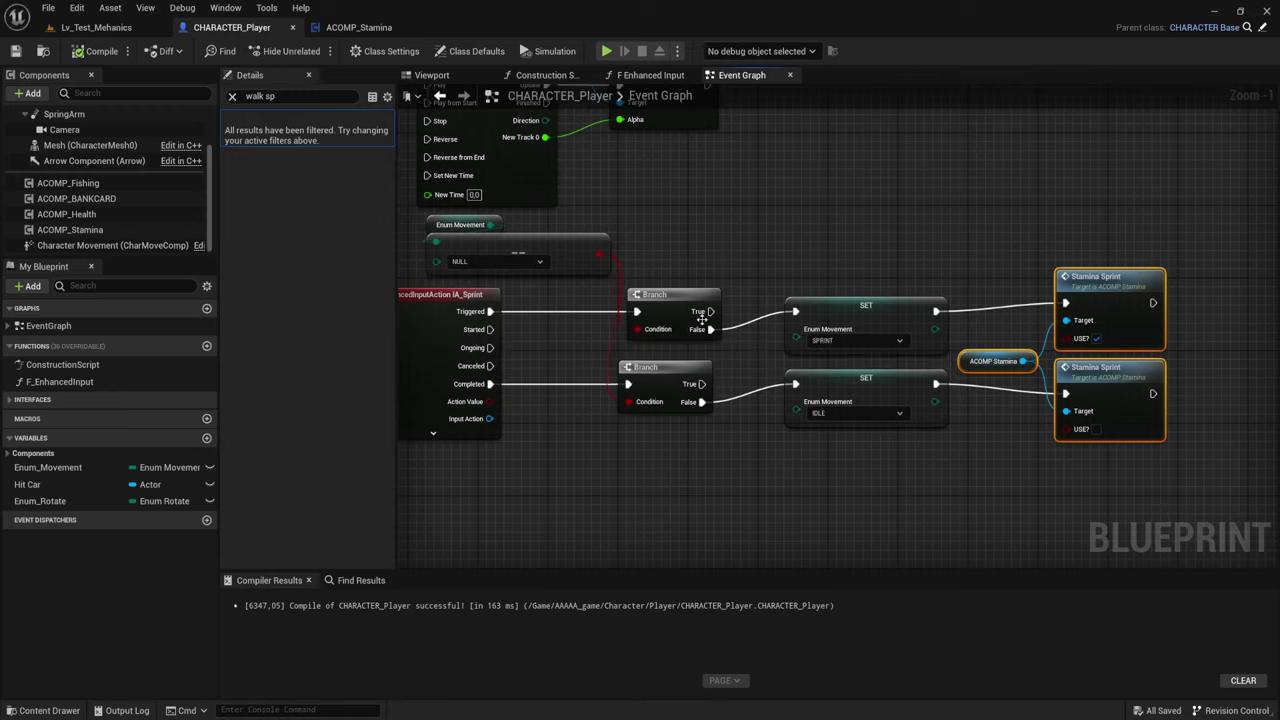
drag(493, 330, 1064, 320)
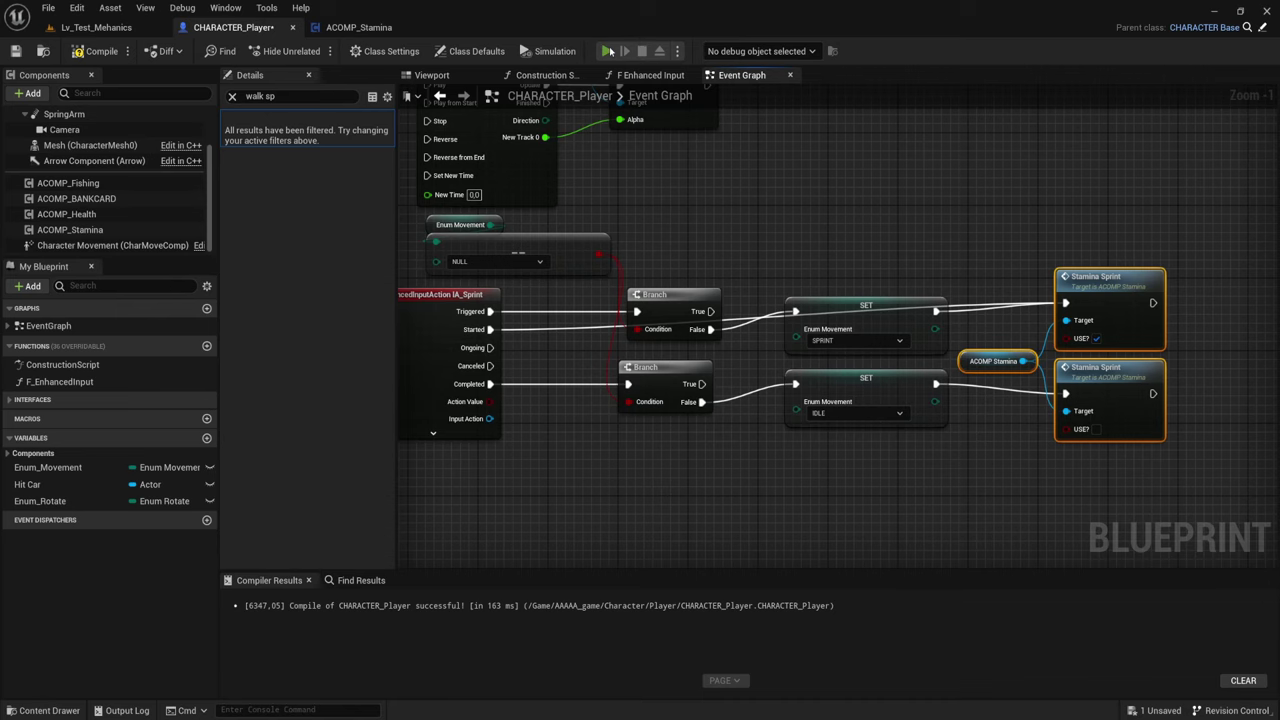
key(alt+p)
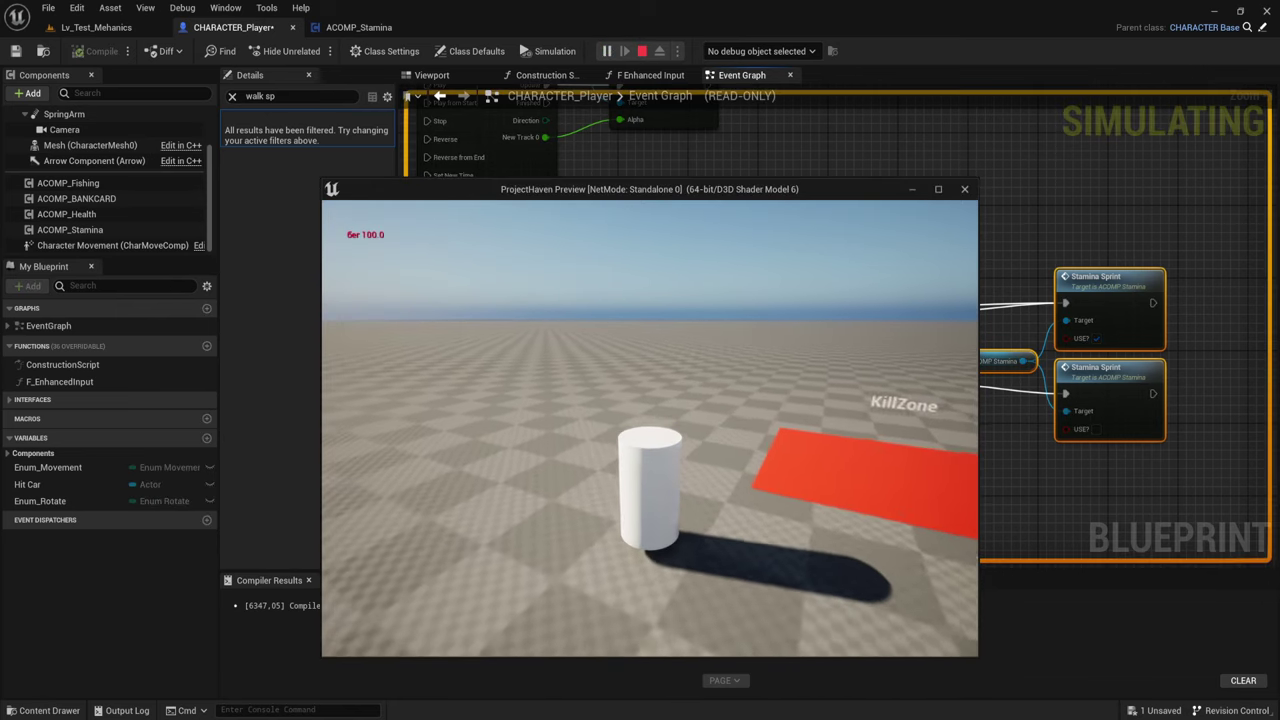
key(Escape)
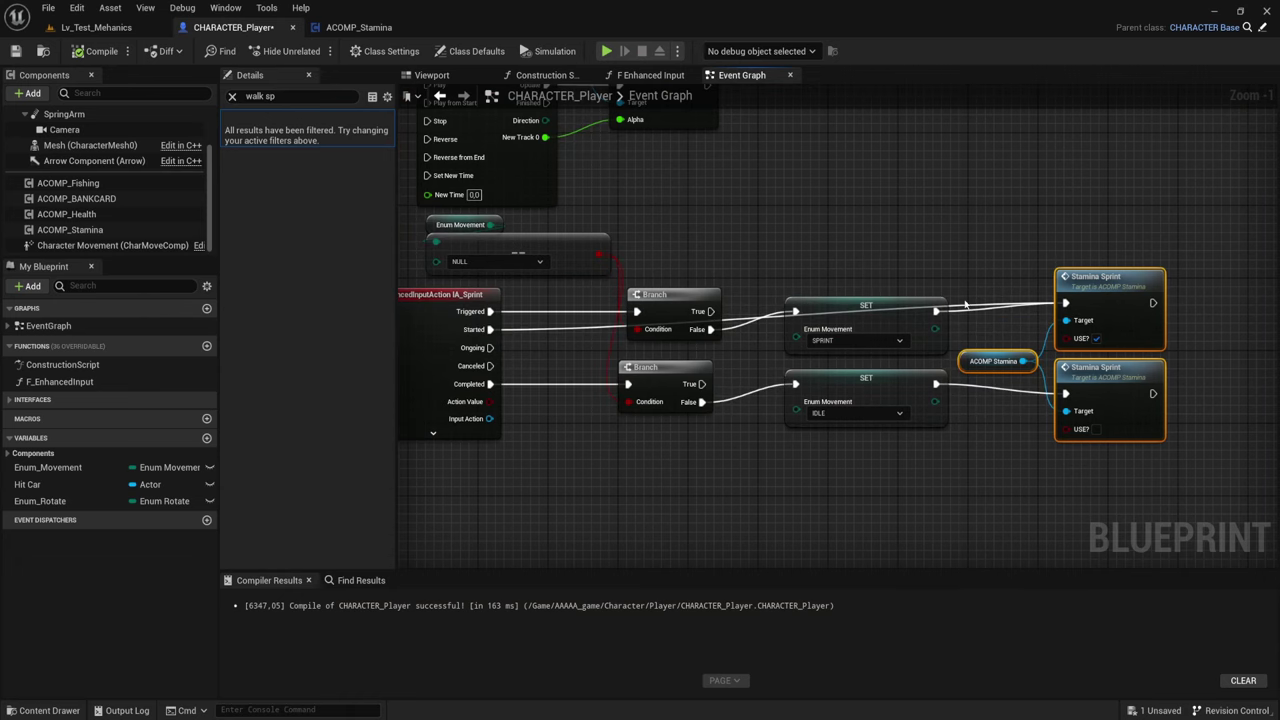
Switch to the ACOMP_Stamina blueprint and bring its stamina logic nodes into view
click(965, 310)
right_drag(965, 310, 822, 339)
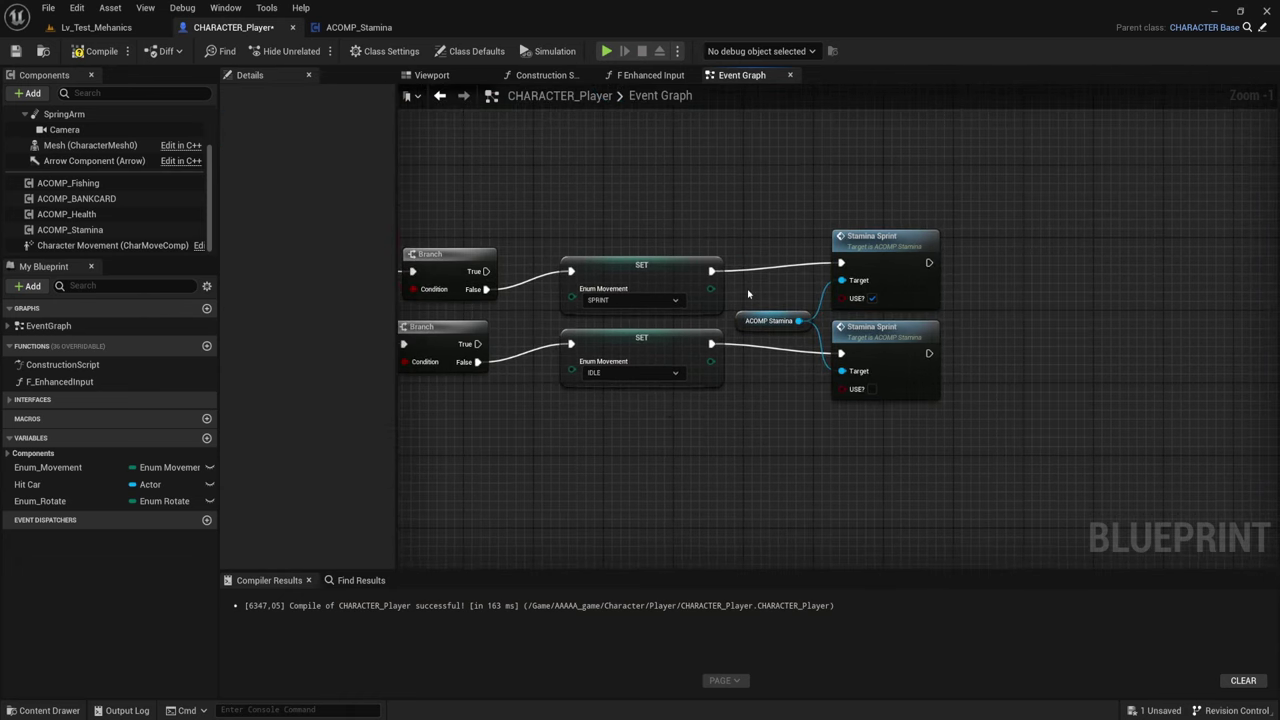
click(365, 28)
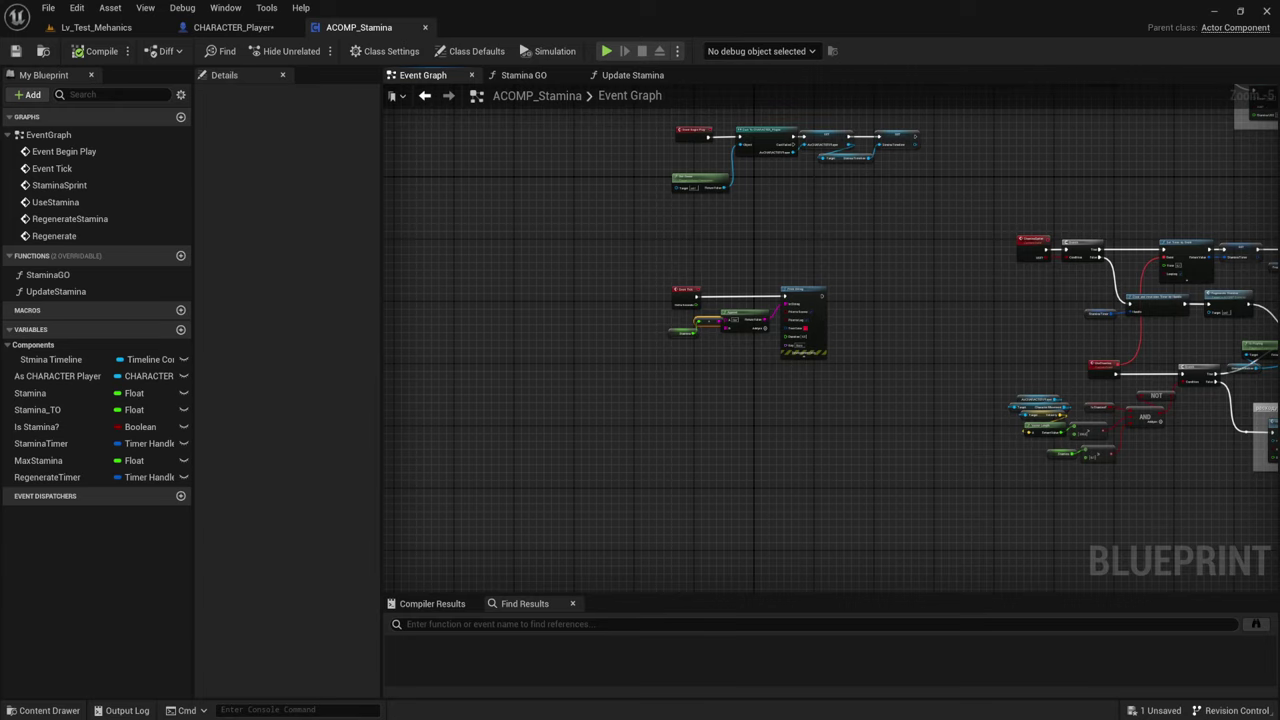
scroll(714, 346, up, 2)
right_drag(946, 229, 820, 154)
Extend a new connection from the NOT node's output near the StaminaSprint event
scroll(775, 271, up, 3)
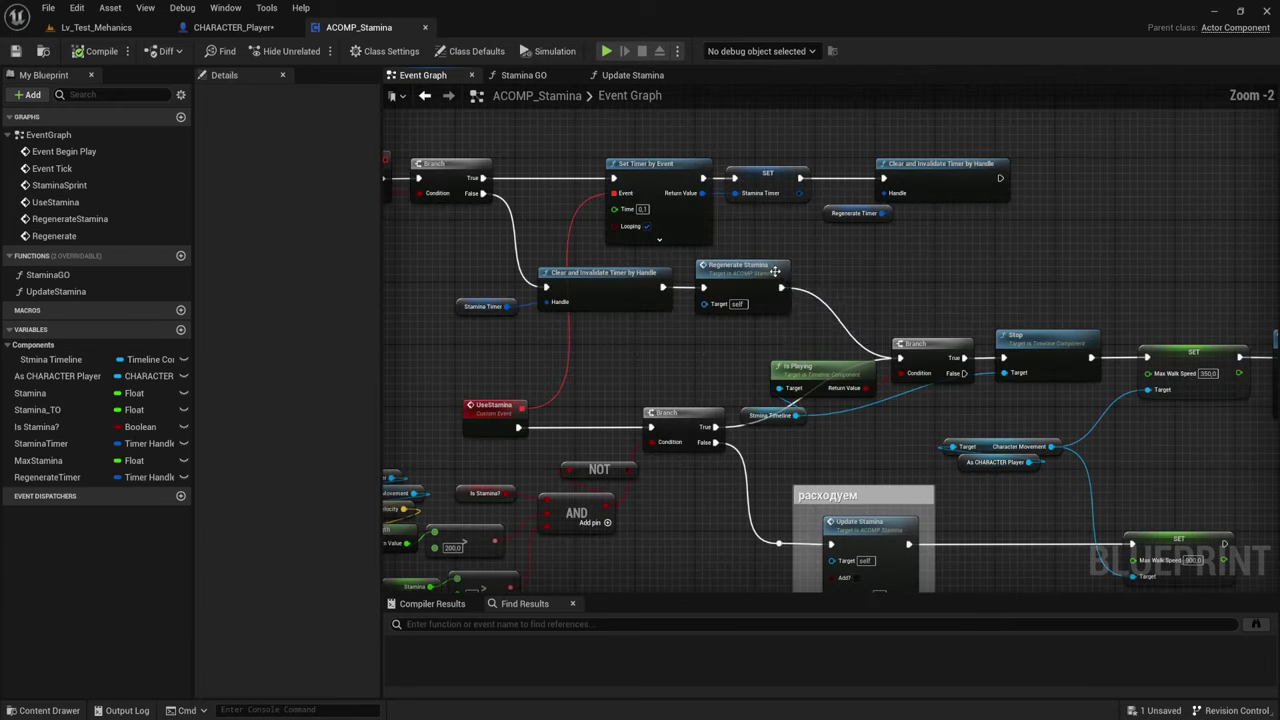
right_drag(807, 259, 877, 218)
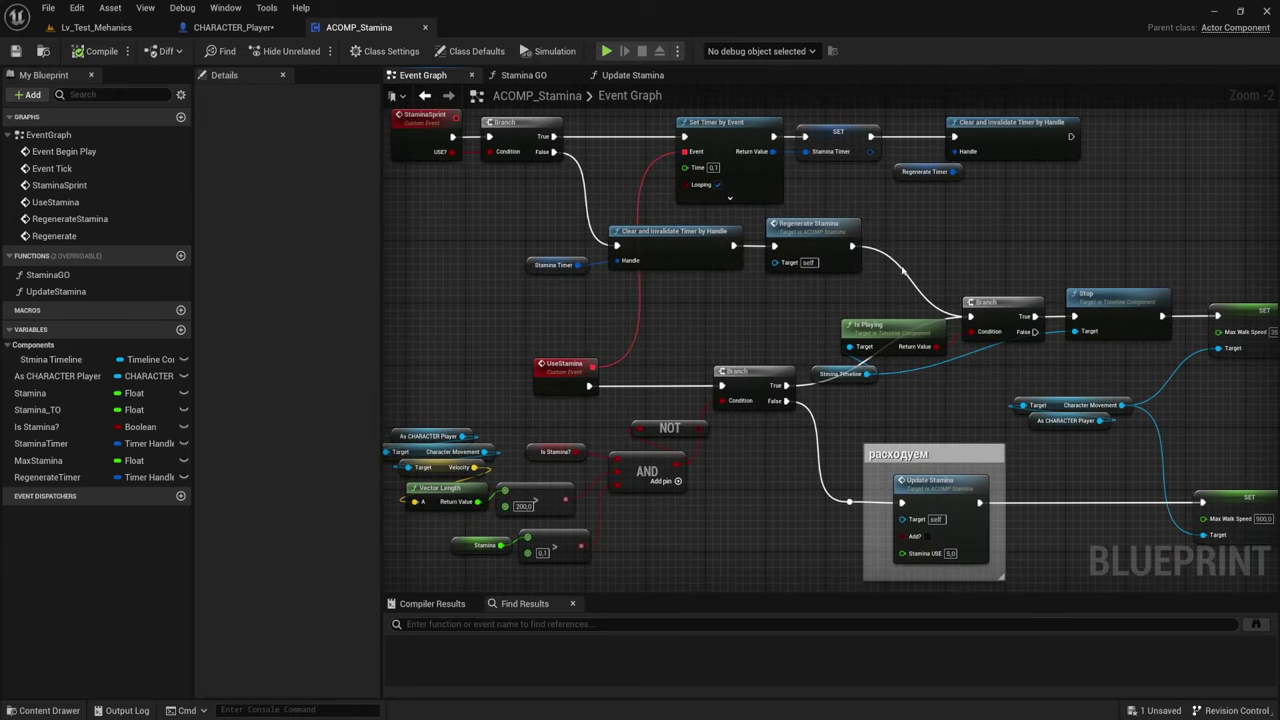
drag(700, 428, 724, 429)
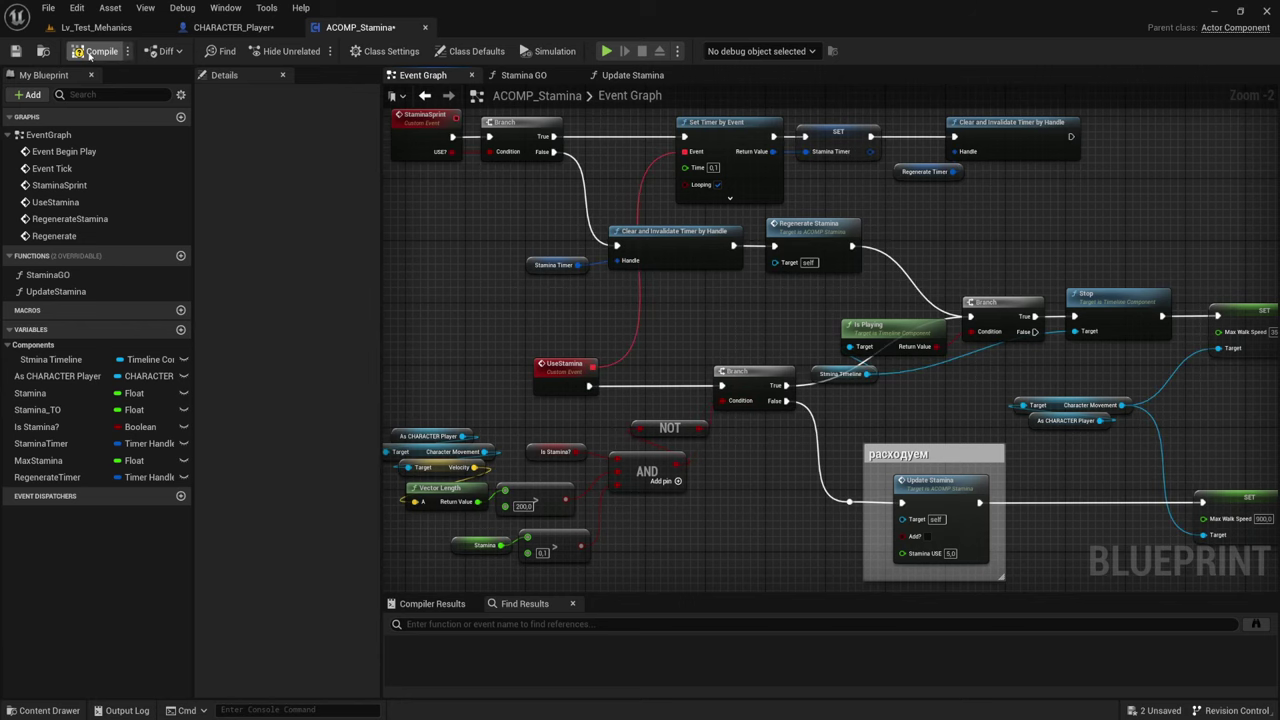
Play-test again, walking the player forward and sideways with W and A
click(606, 51)
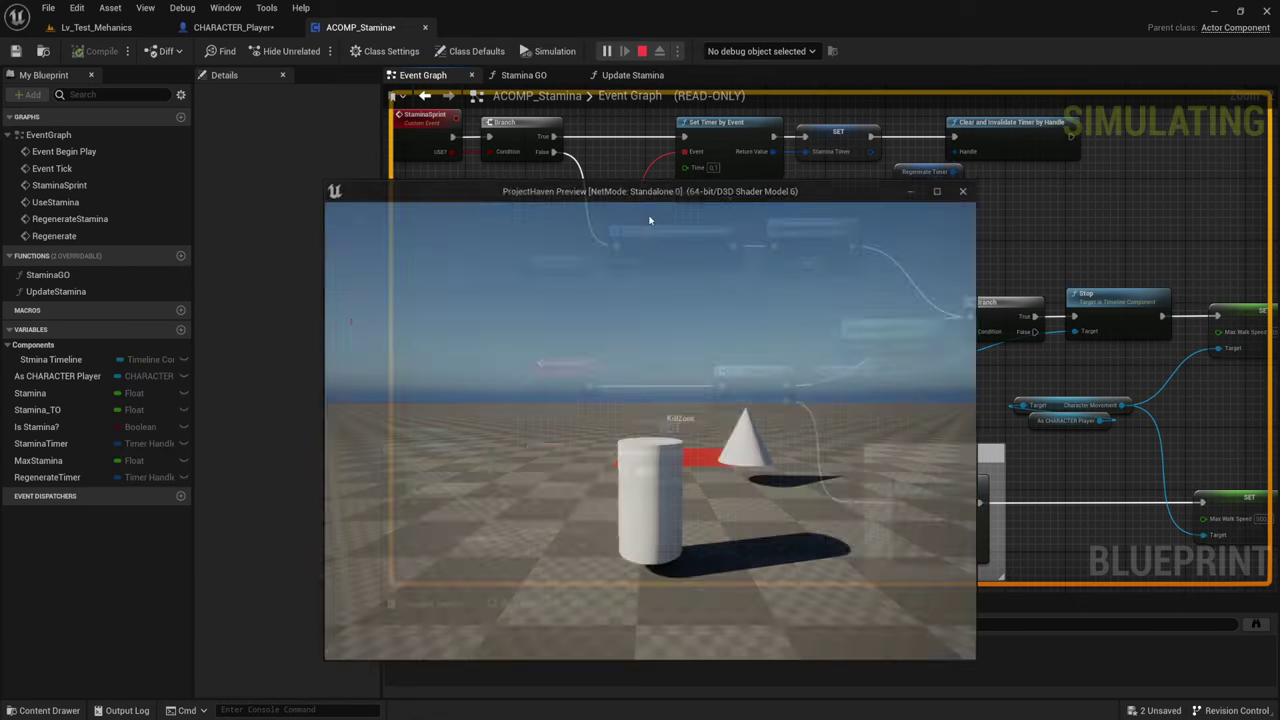
key(w)
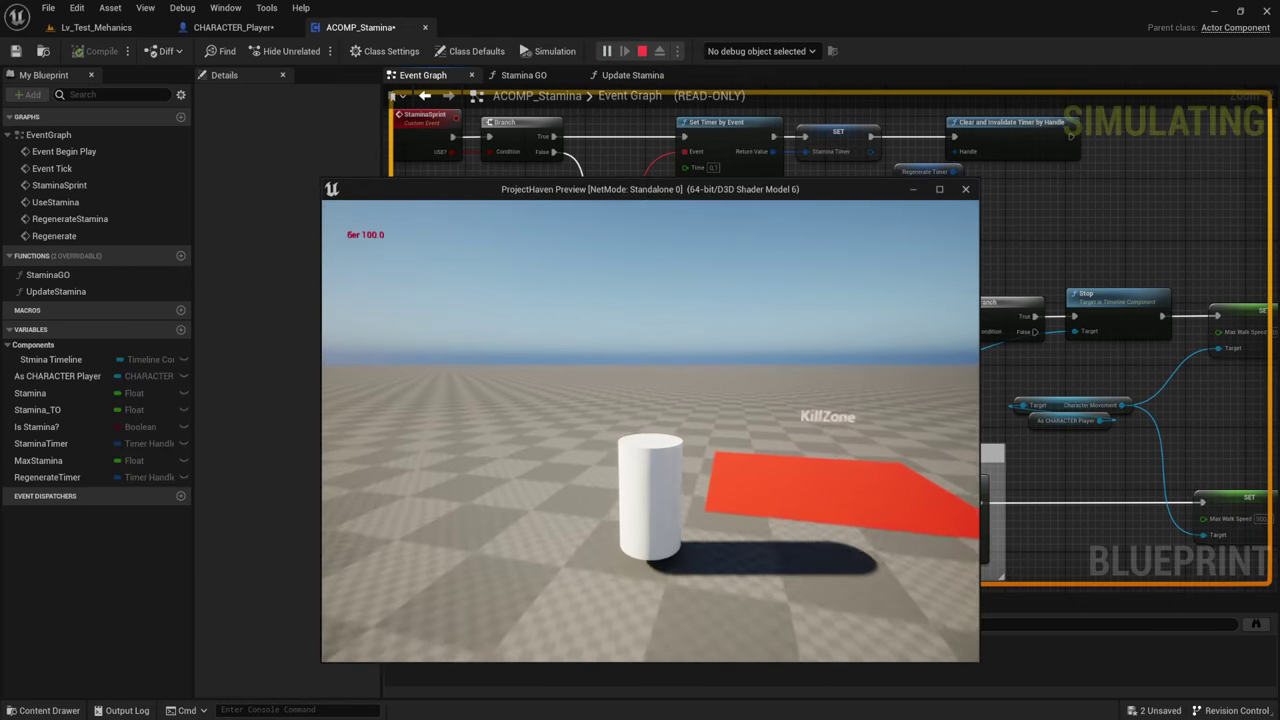
key(a)
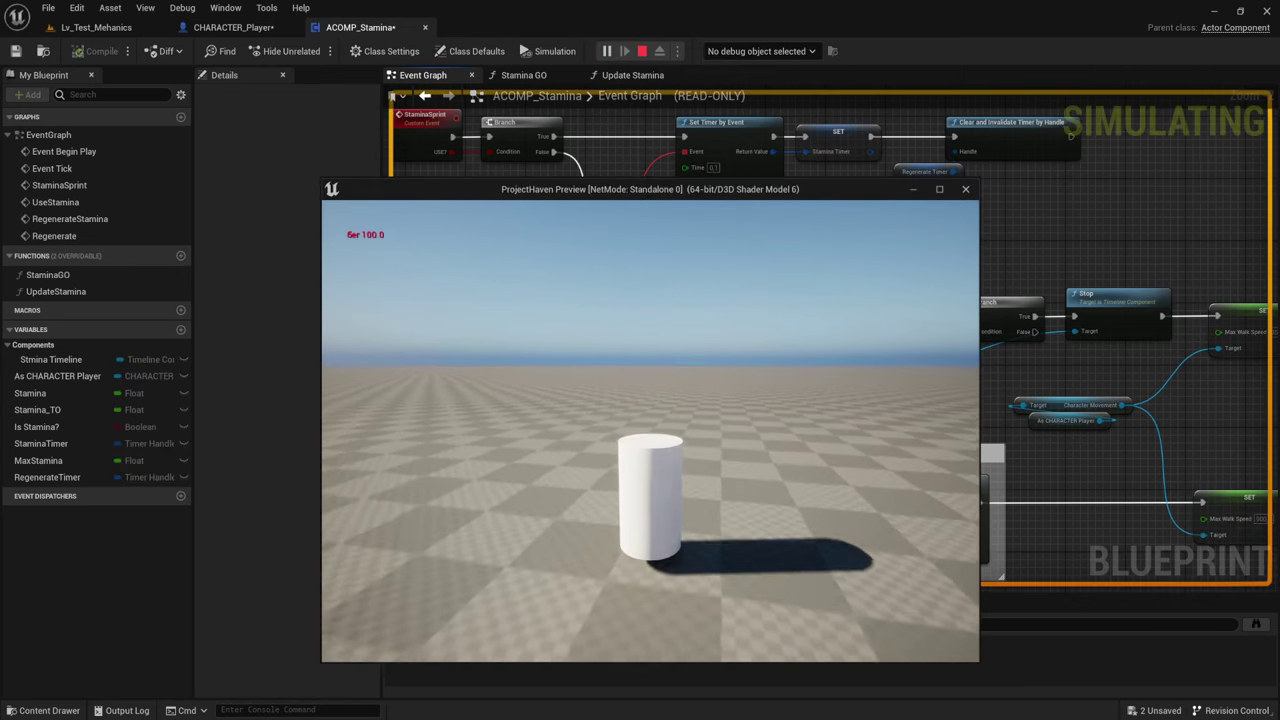
key(Escape)
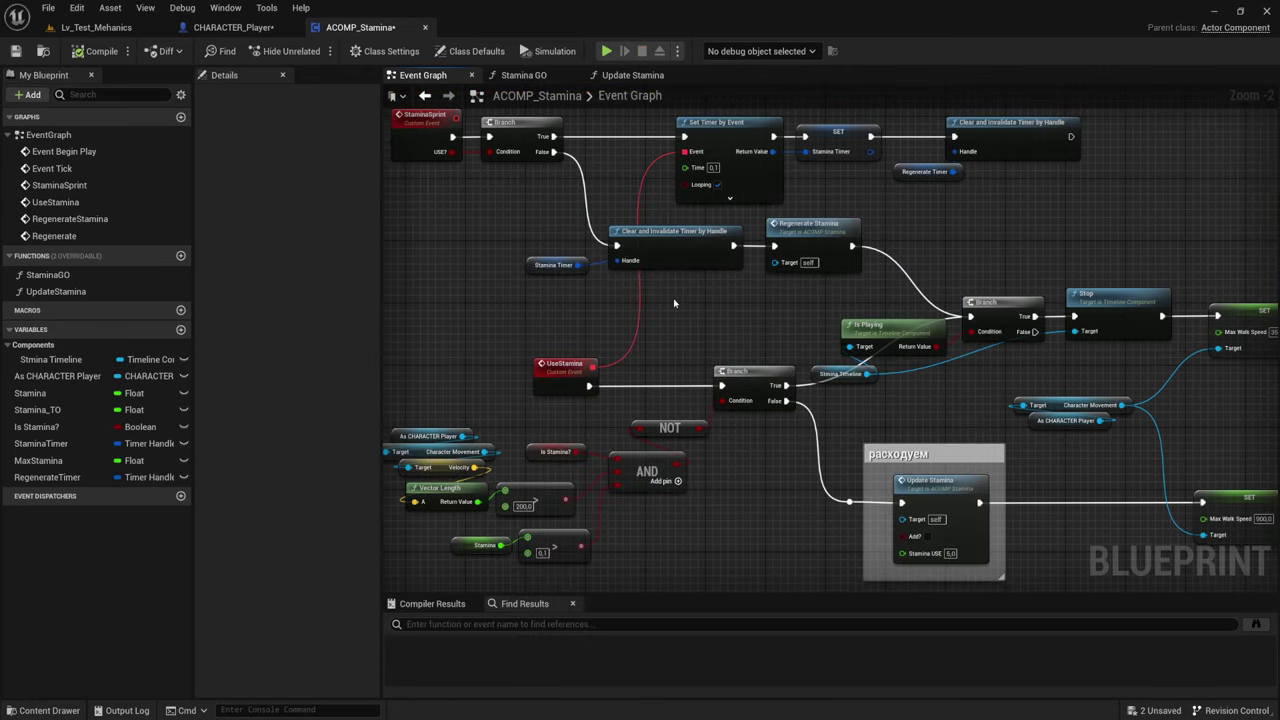
Compile ACOMP_Stamina and open its Update Stamina function graph
click(905, 398)
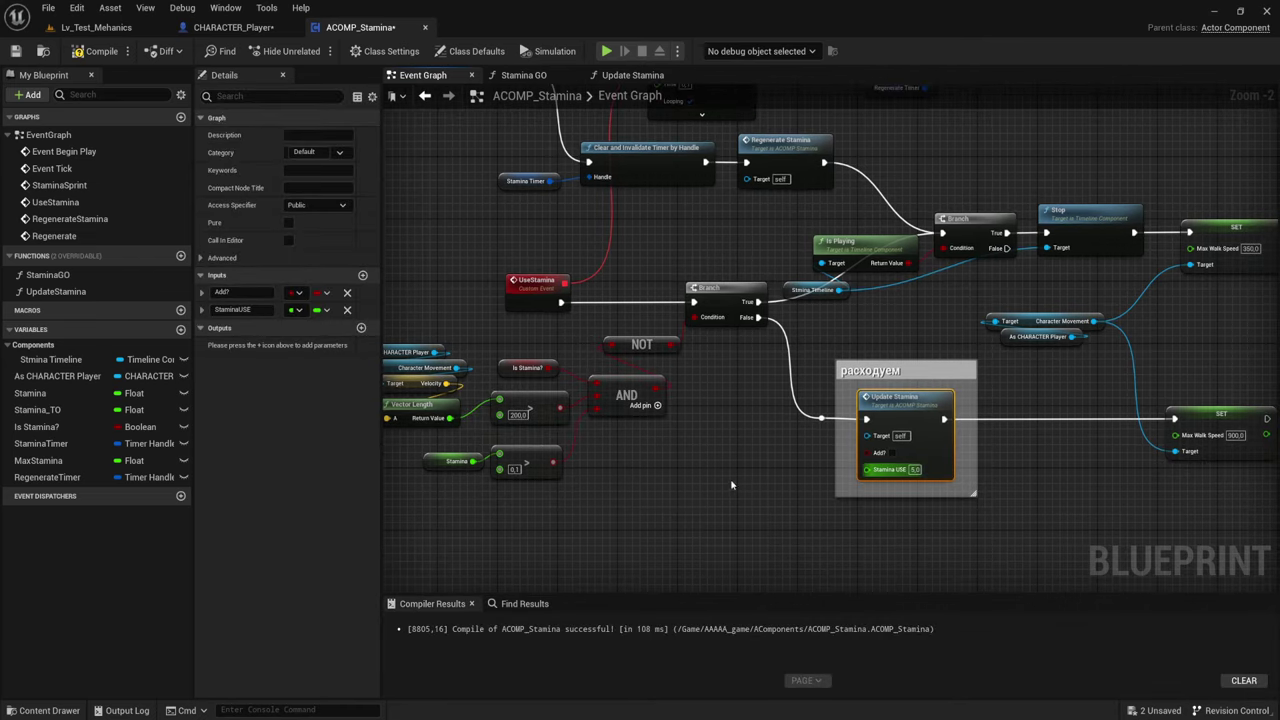
right_drag(762, 478, 814, 508)
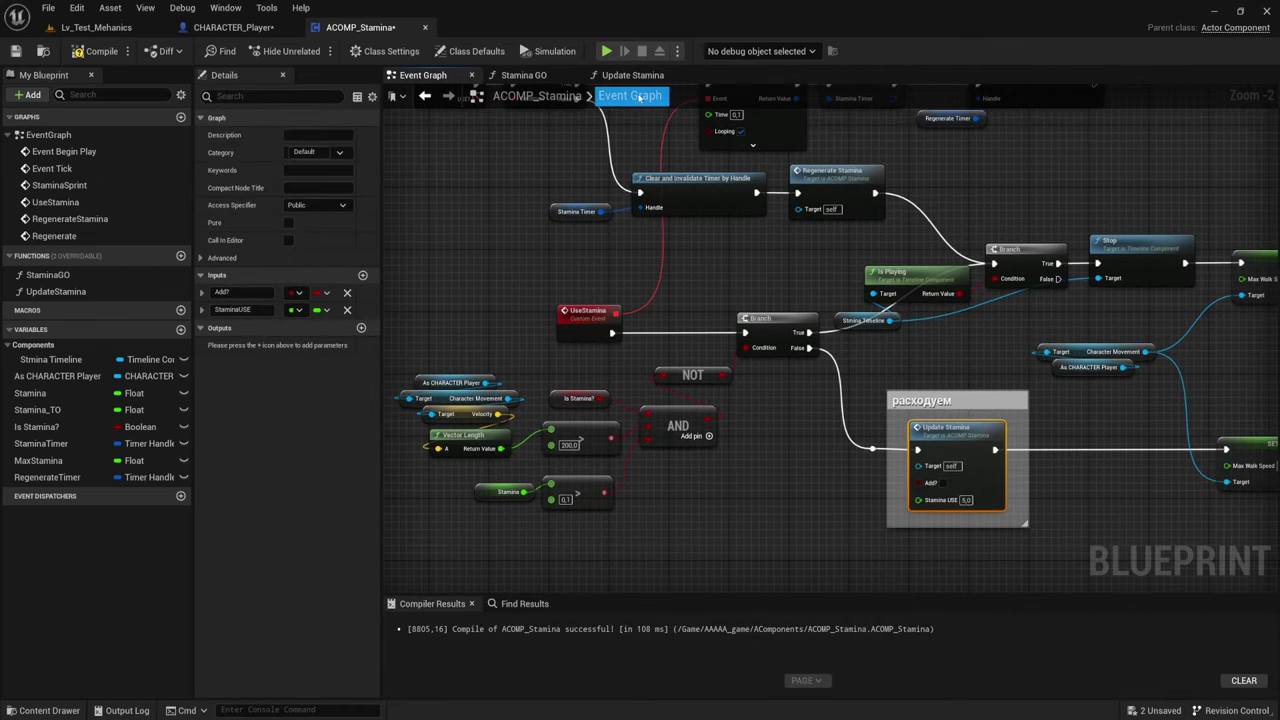
click(642, 76)
scroll(808, 342, up, 2)
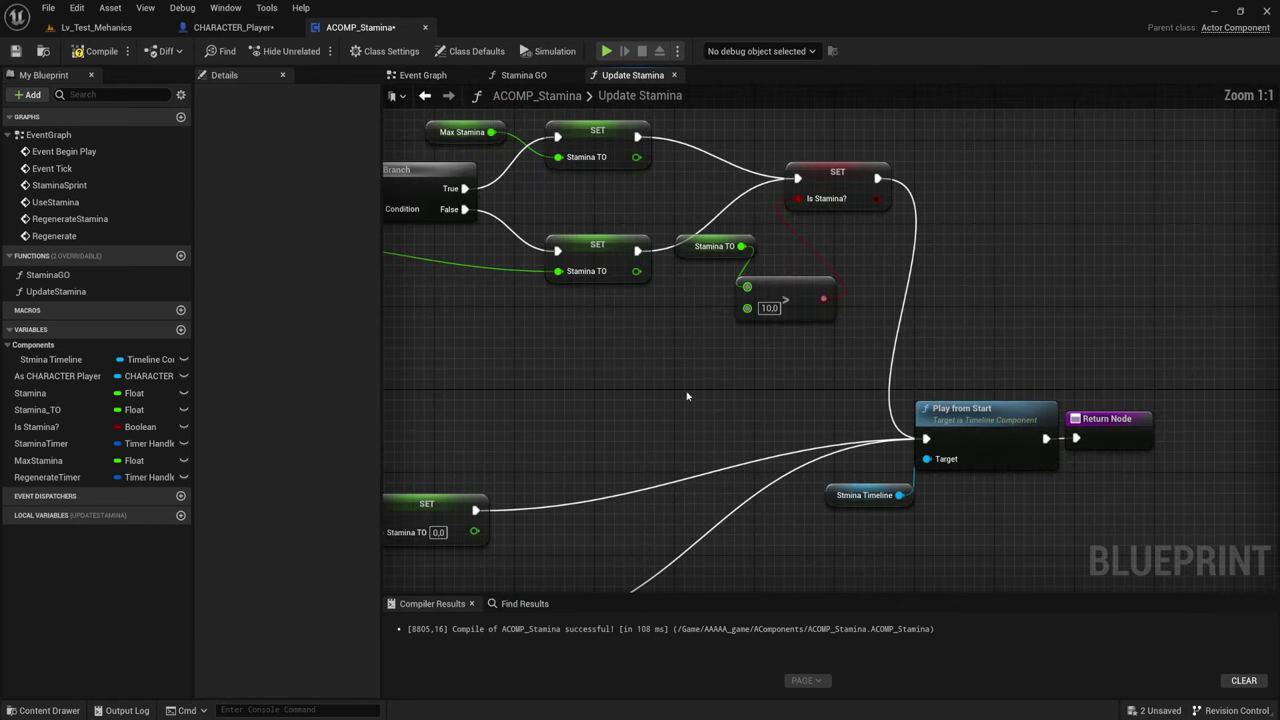
Delete the Is Stamina? setter and comparison, wiring both Stamina TO setters into Play from Start
mouse_move(615, 432)
mouse_down()
mouse_move(700, 188)
mouse_move(731, 201)
mouse_up()
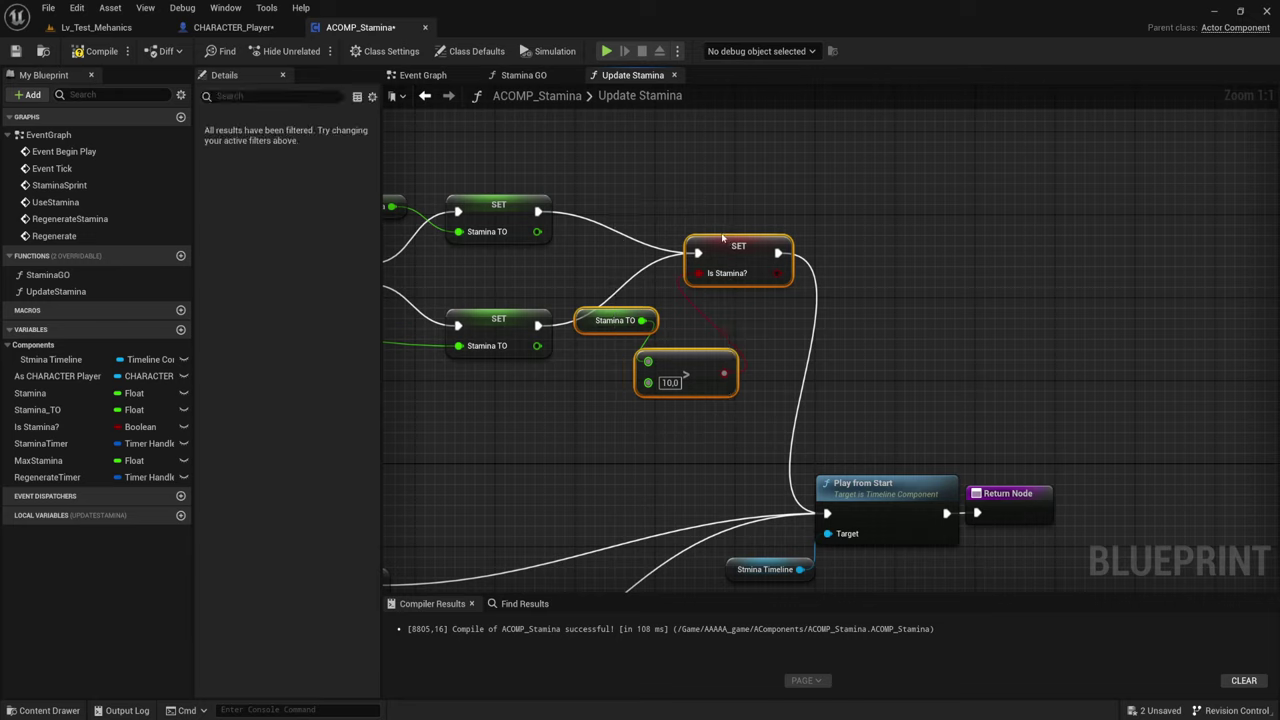
key(Delete)
drag(537, 209, 829, 513)
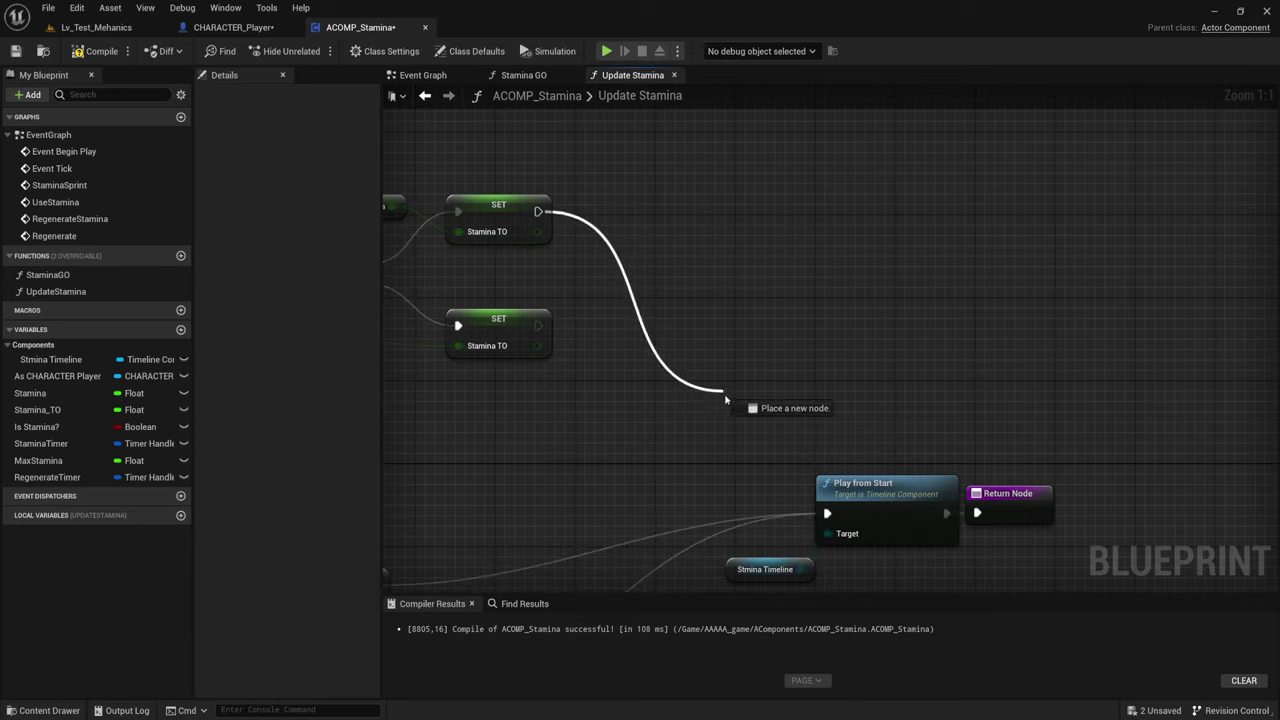
drag(537, 325, 827, 513)
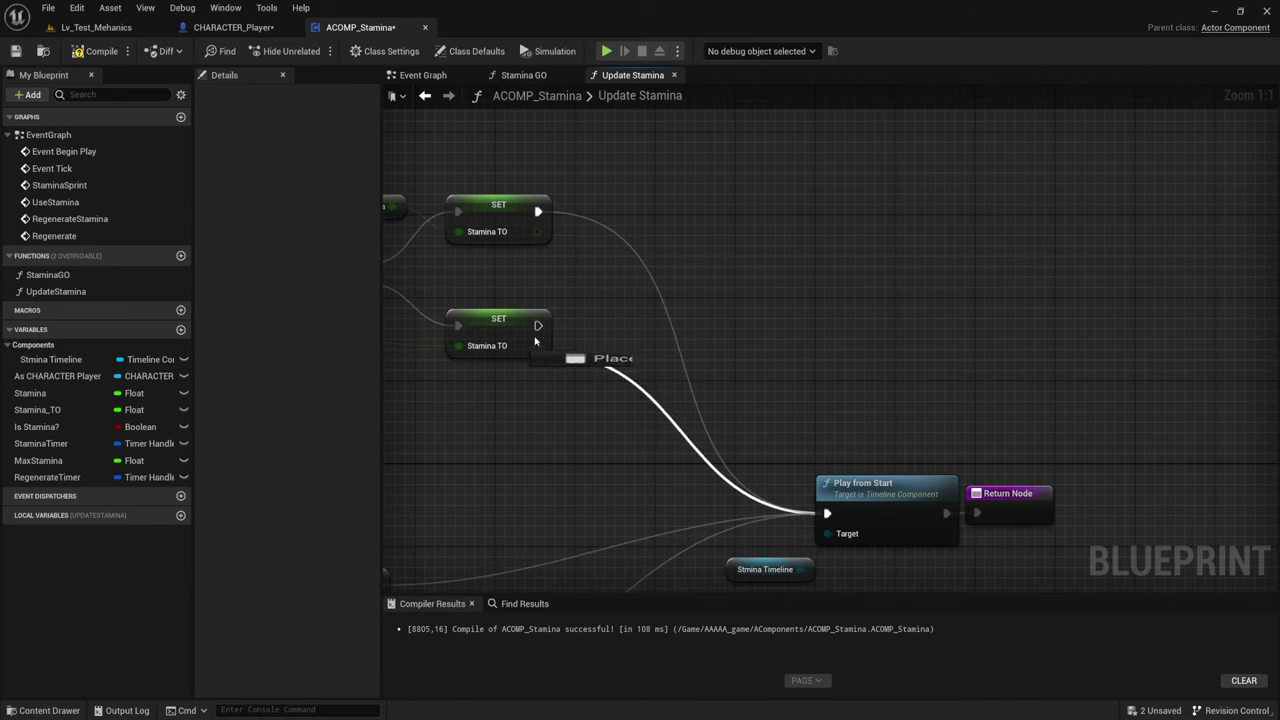
click(434, 77)
right_drag(557, 247, 734, 277)
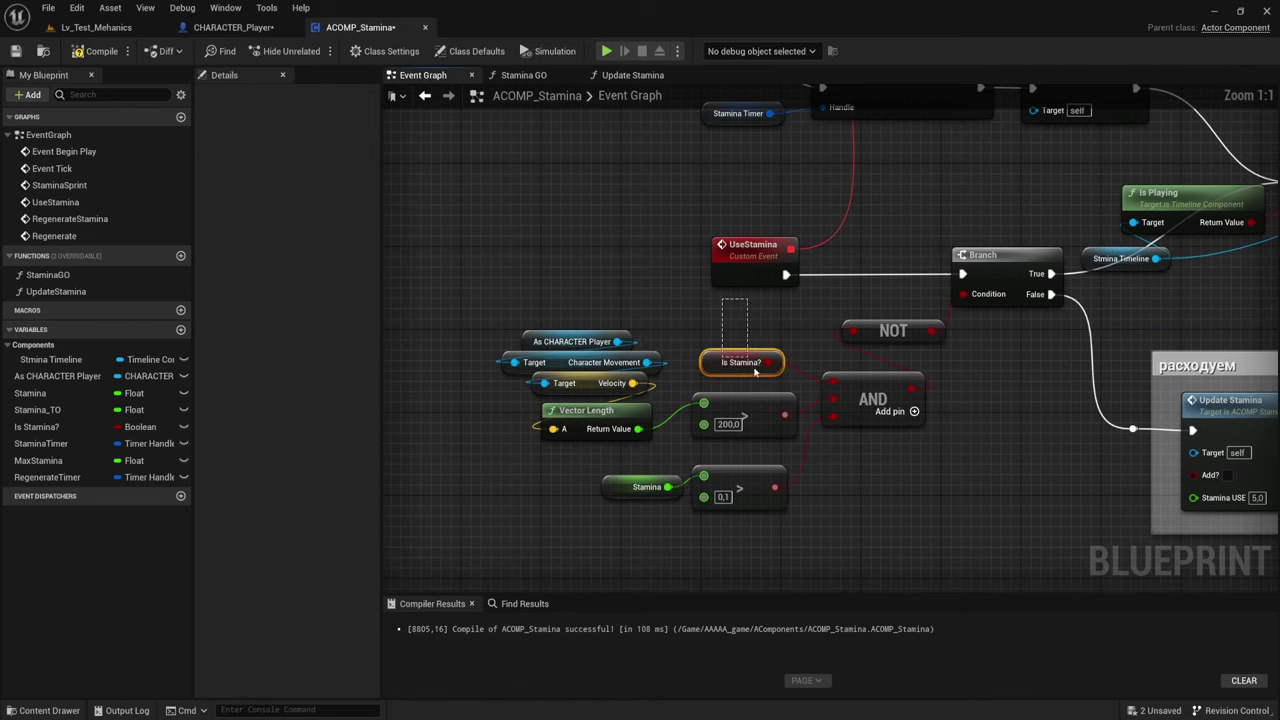
Delete the Is Stamina? getter and remove the spare input pin from the AND node
key(Delete)
right_drag(855, 386, 737, 333)
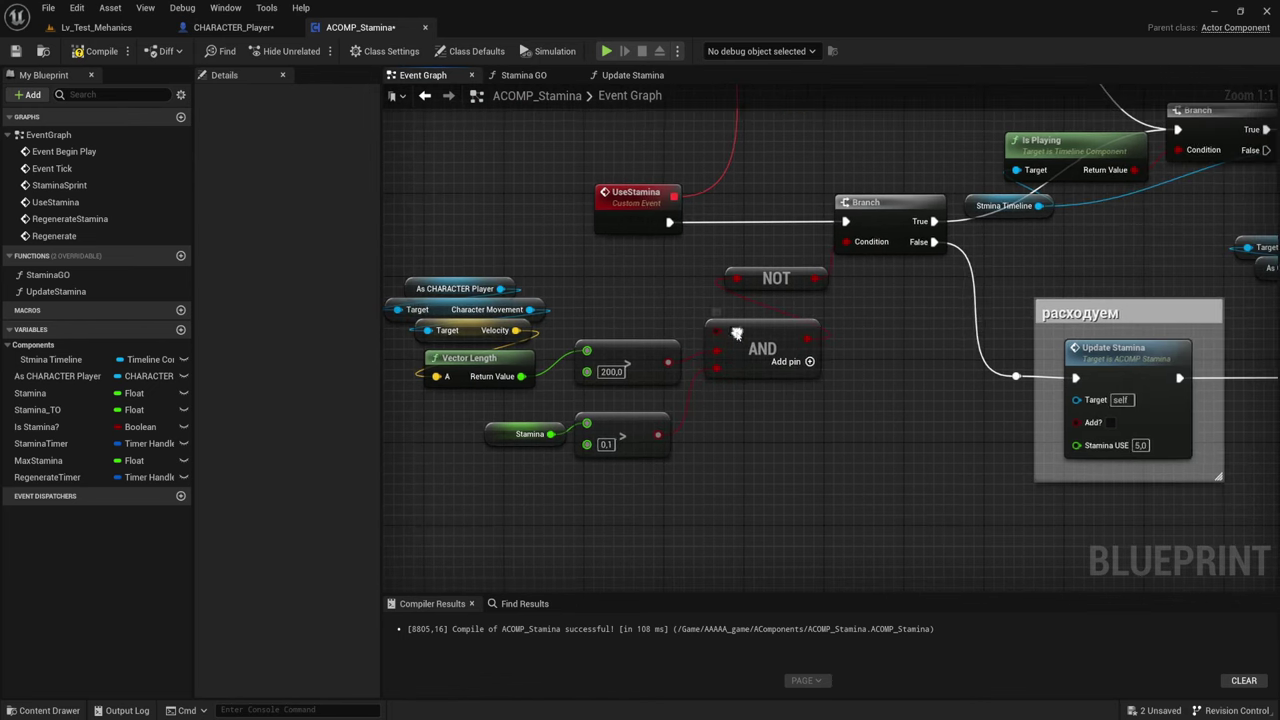
right_click(737, 333)
click(765, 463)
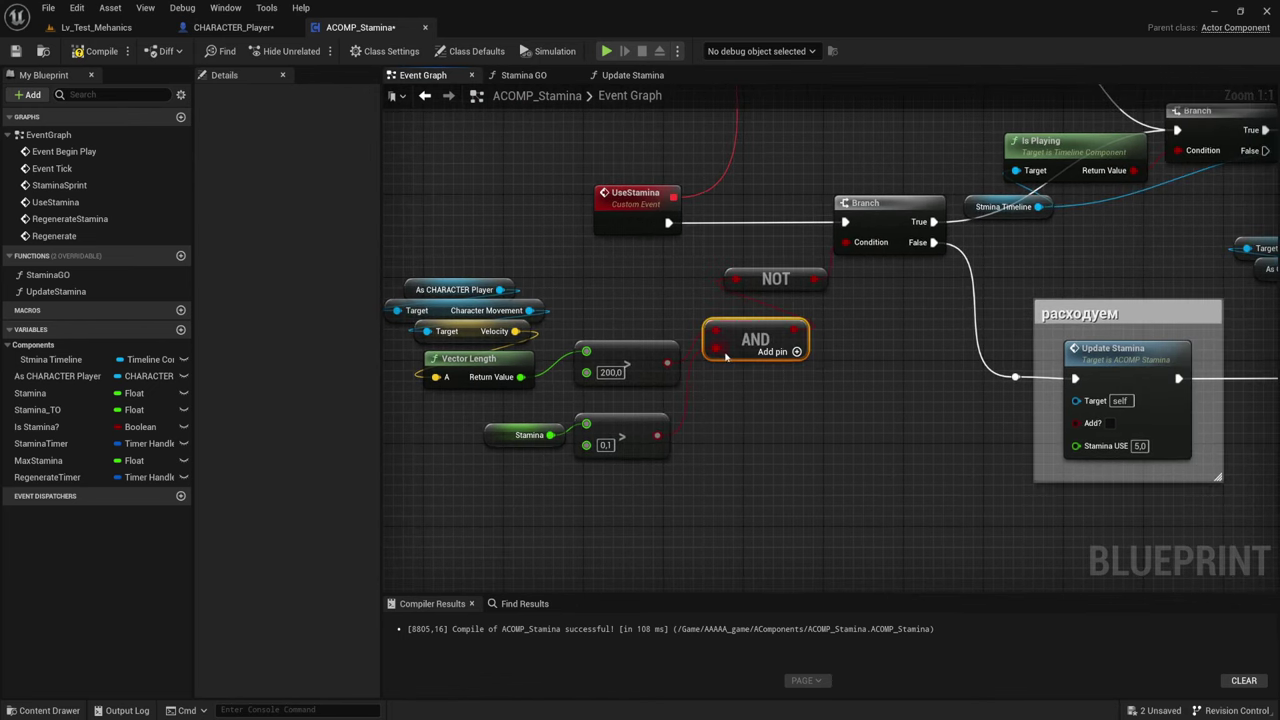
Move the velocity and stamina comparison nodes higher, then select the Stamina > 0.1 comparison
right_drag(610, 456, 667, 465)
drag(514, 519, 671, 287)
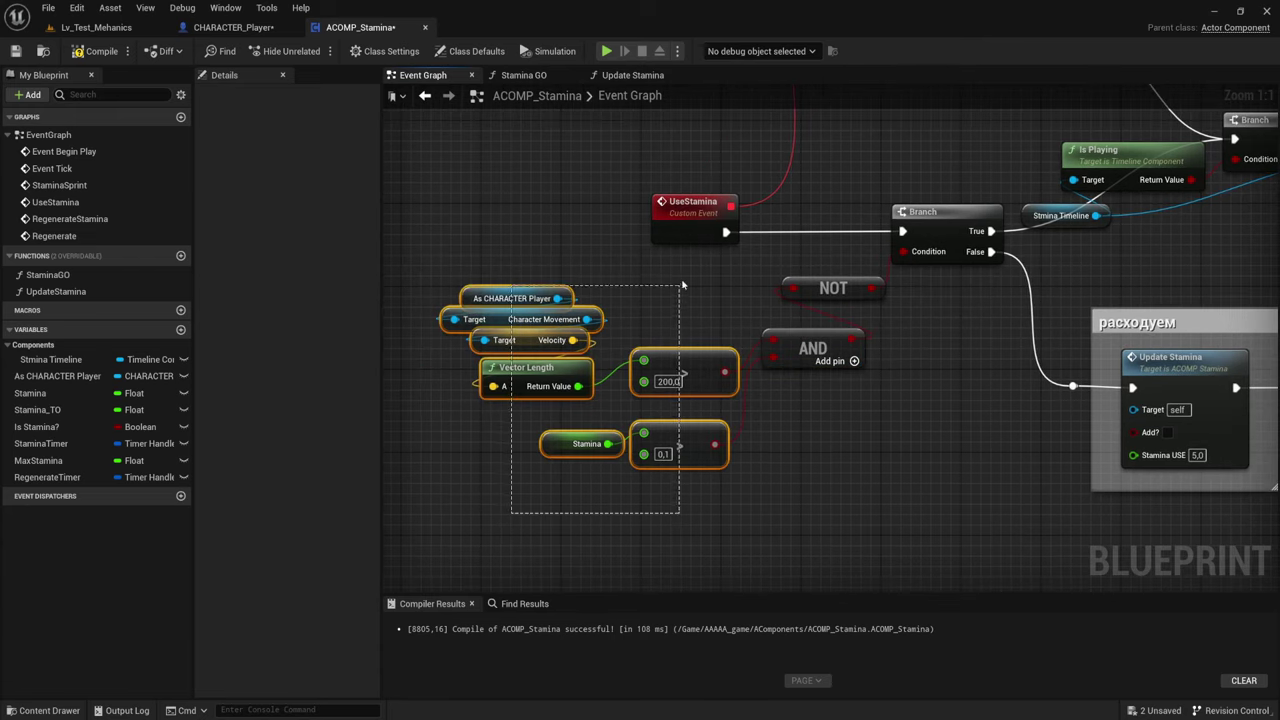
drag(670, 367, 662, 315)
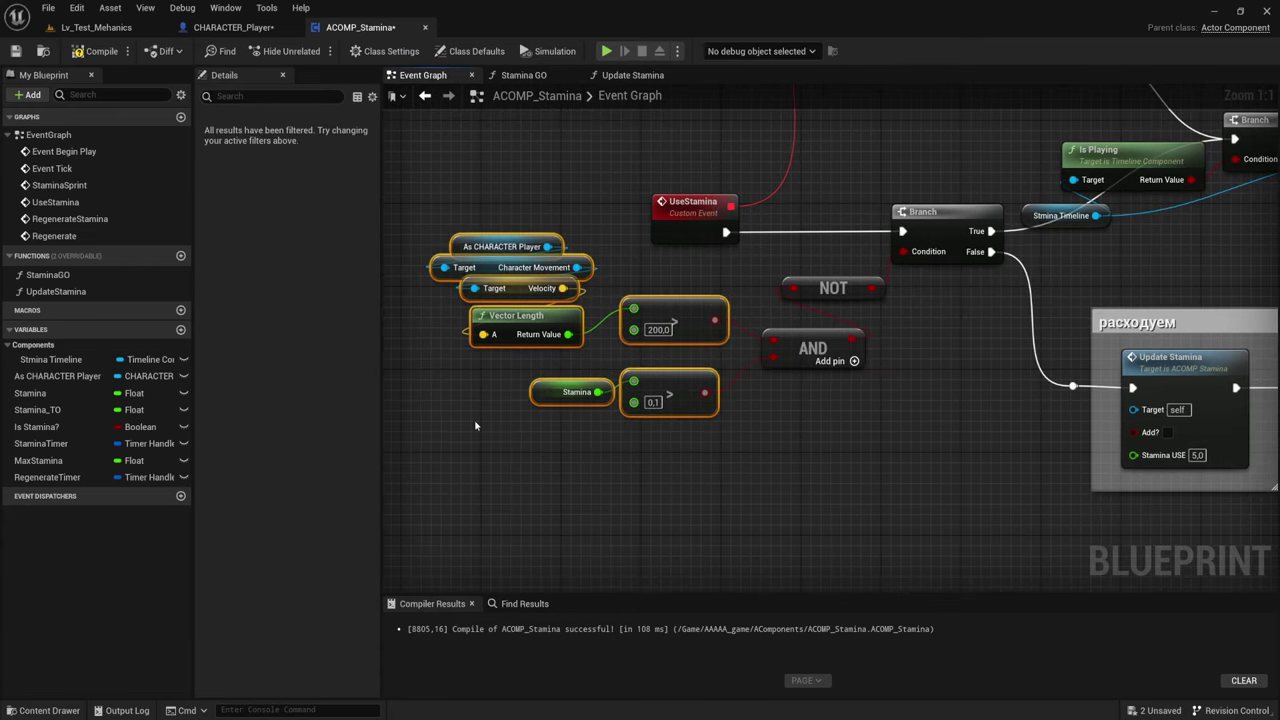
click(472, 385)
drag(479, 349, 680, 261)
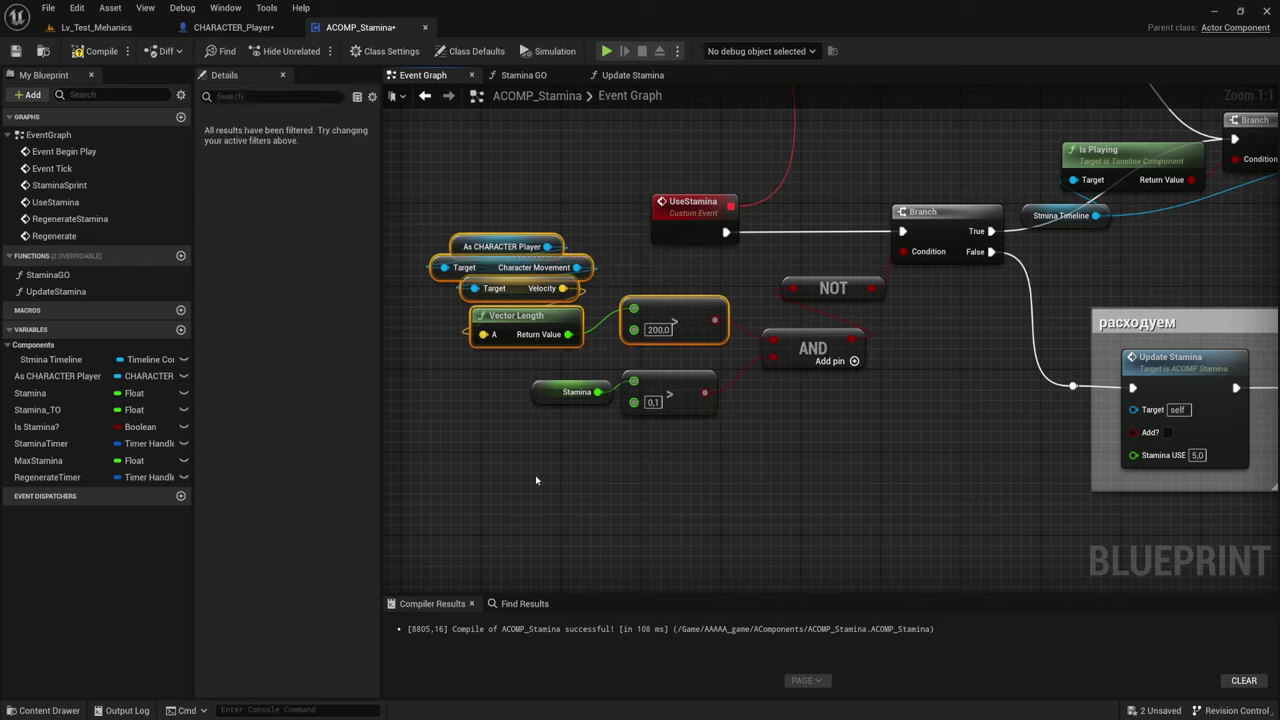
drag(535, 480, 650, 395)
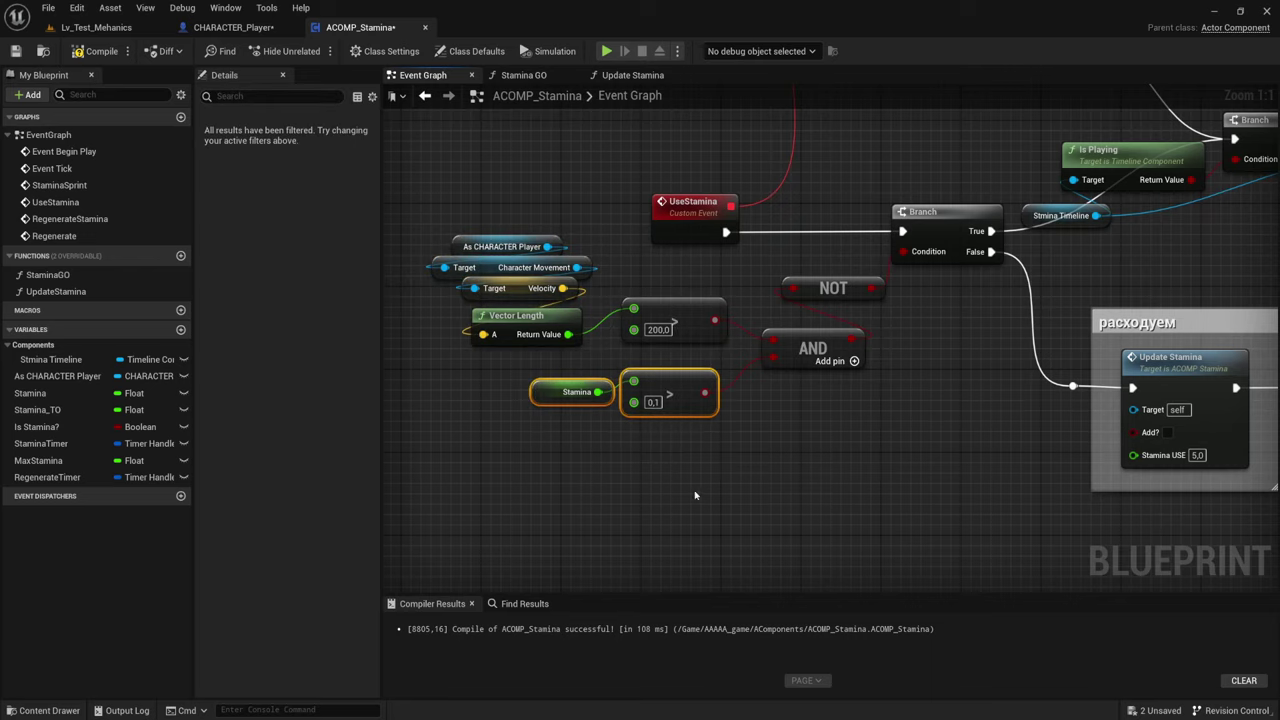
Check the graph up to the Event Tick stamina Print String, then recompile ACOMP_Stamina
scroll(694, 494, down, 1)
scroll(700, 450, down, 1)
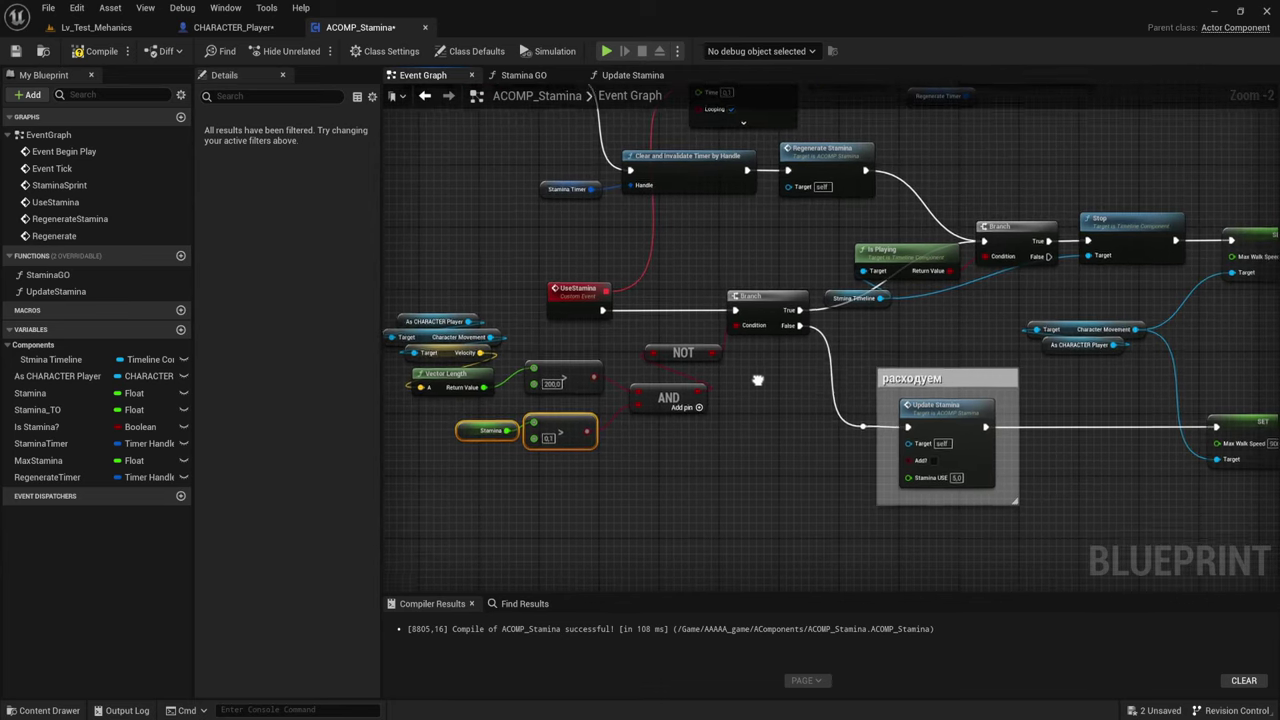
right_drag(760, 371, 645, 388)
right_drag(720, 360, 568, 371)
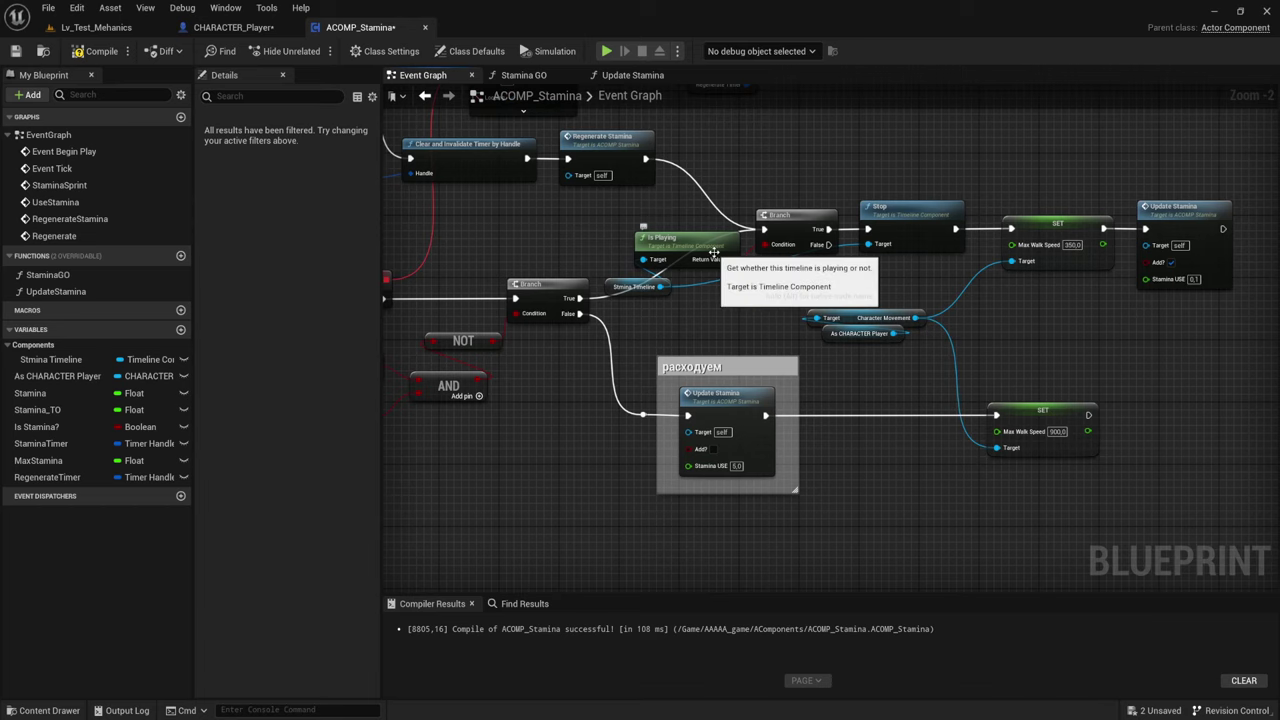
scroll(780, 300, down, 1)
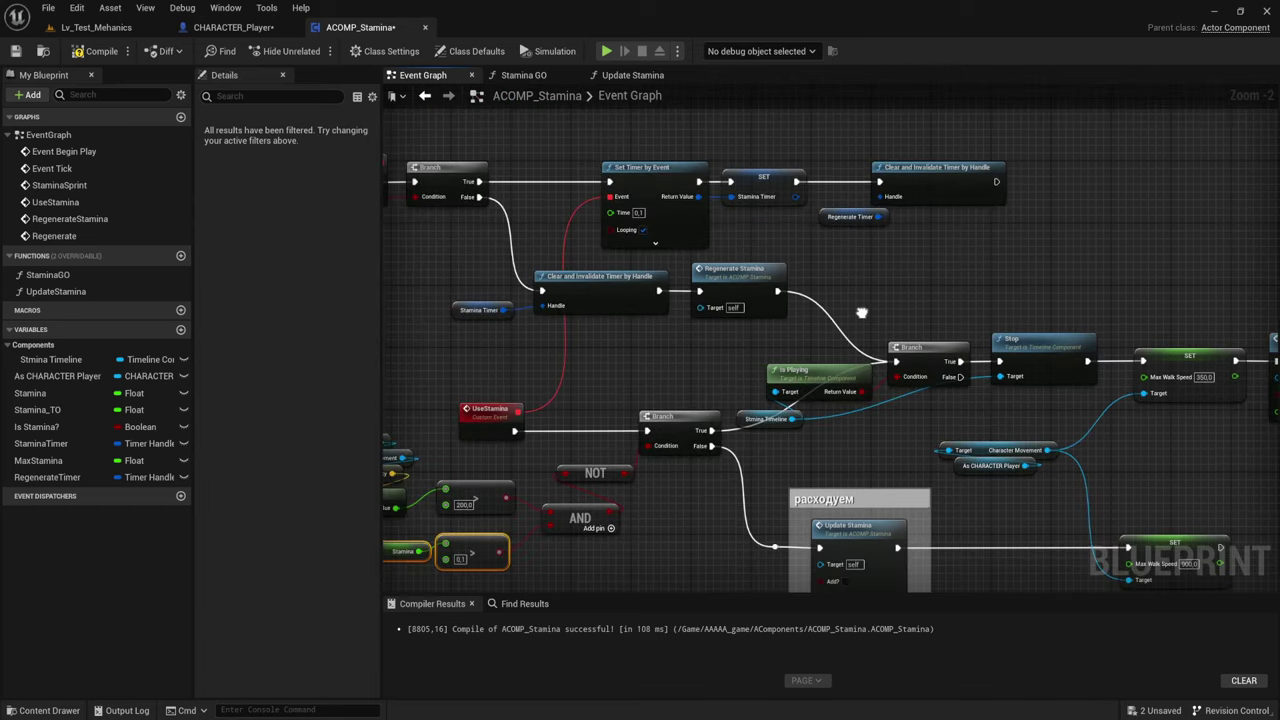
scroll(833, 403, down, 2)
scroll(833, 403, down, 1)
scroll(833, 403, up, 4)
mouse_move(811, 397)
right_down()
mouse_move(818, 447)
mouse_move(817, 423)
right_up()
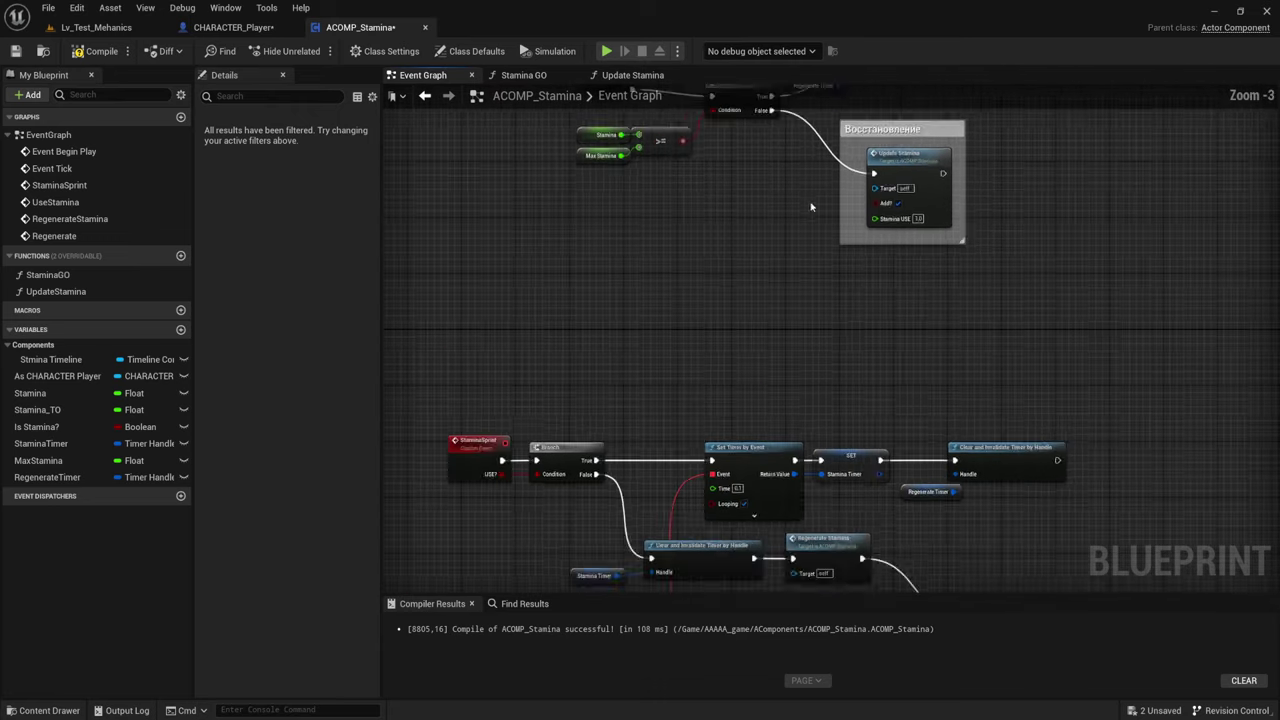
scroll(774, 250, down, 4)
scroll(520, 150, up, 5)
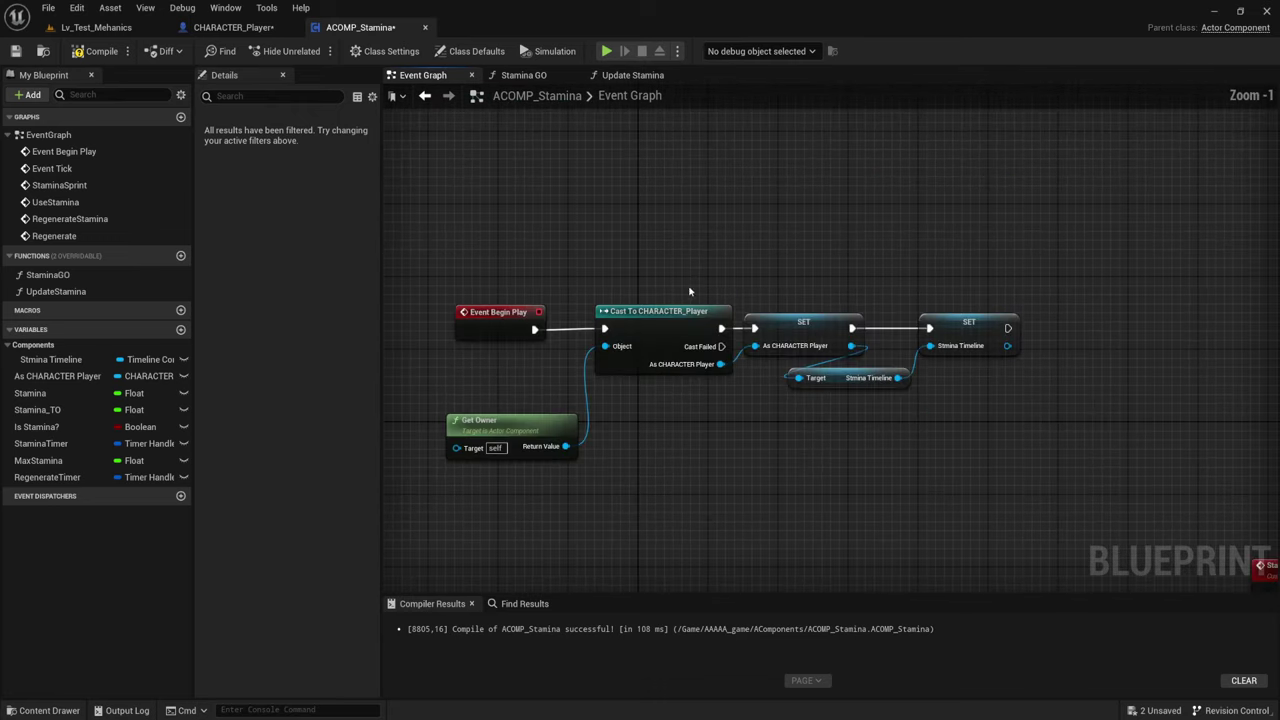
right_drag(688, 314, 703, 30)
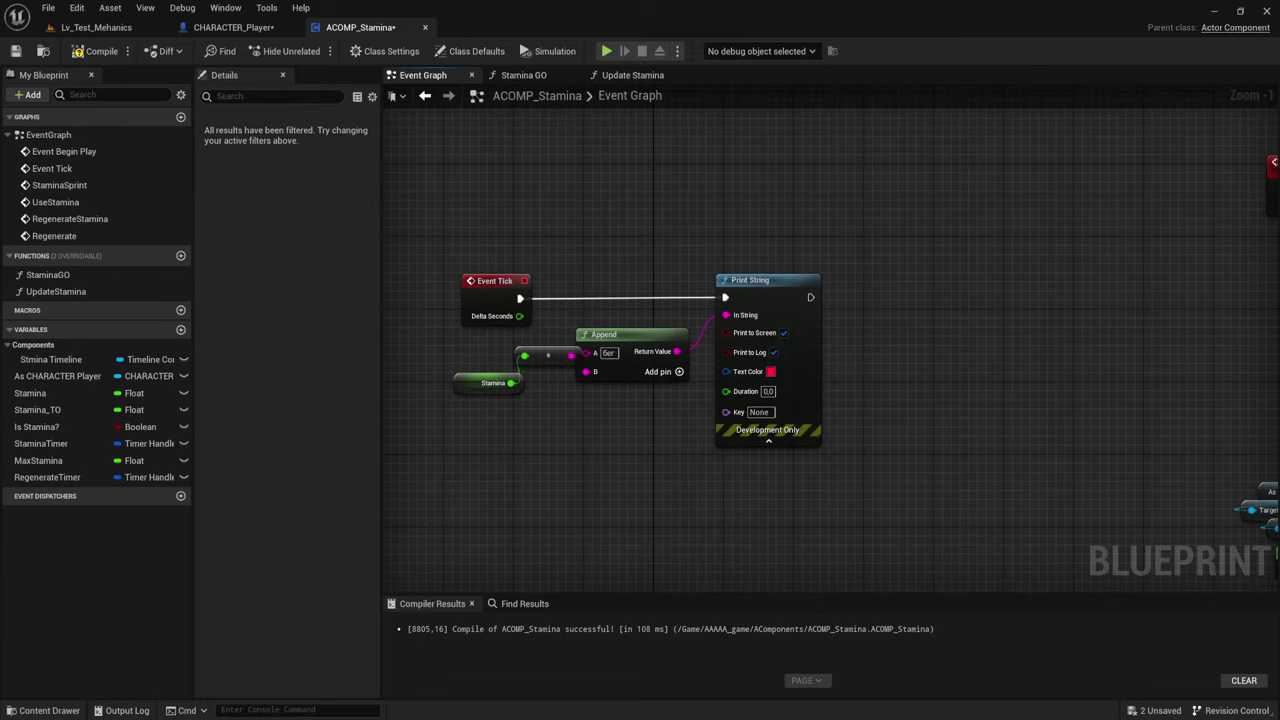
click(100, 51)
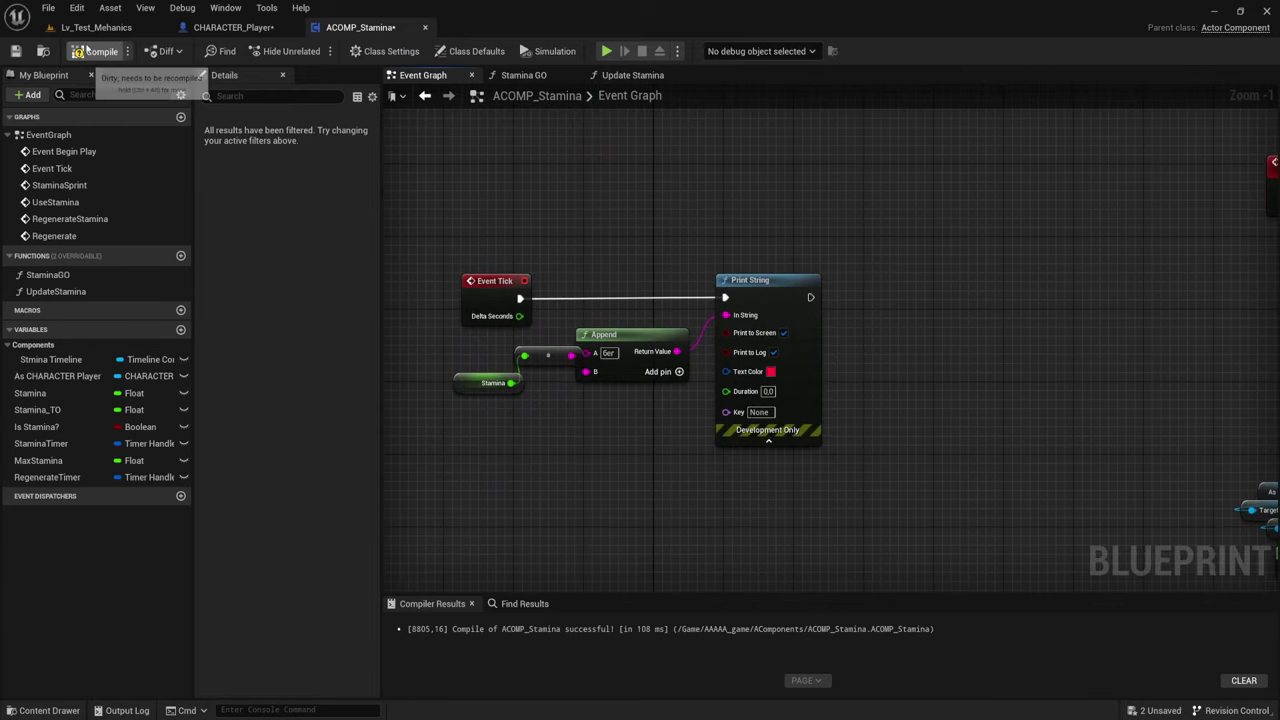
Delete the InputAction Sprint node from CHARACTER_Player
click(249, 30)
click(843, 163)
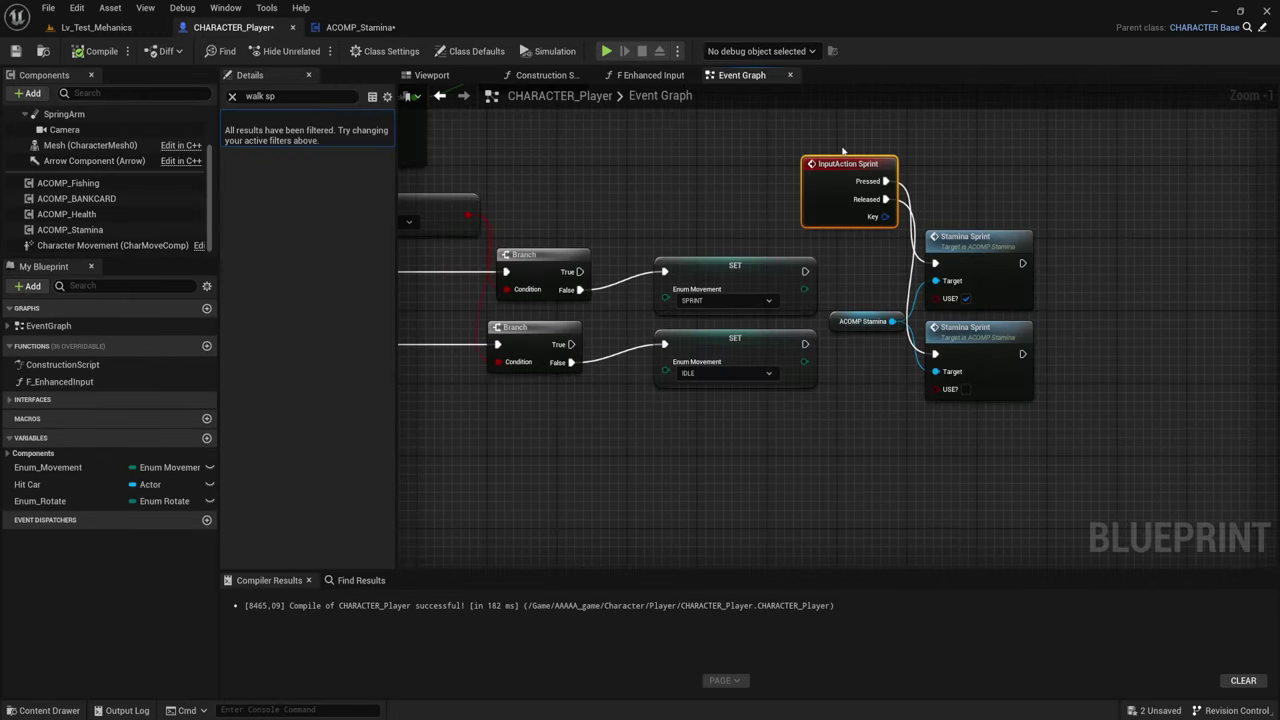
key(Delete)
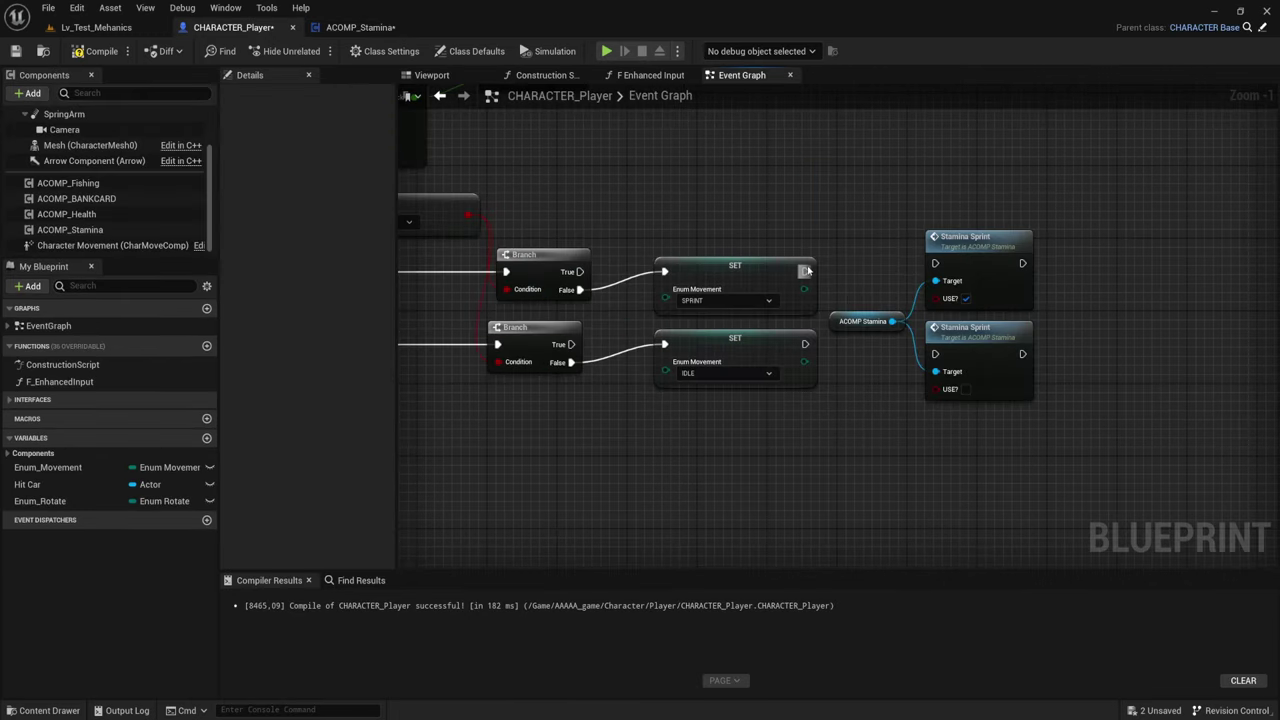
Wire the SPRINT and IDLE setters into the two Stamina Sprint calls and run a quick play test
drag(805, 271, 935, 263)
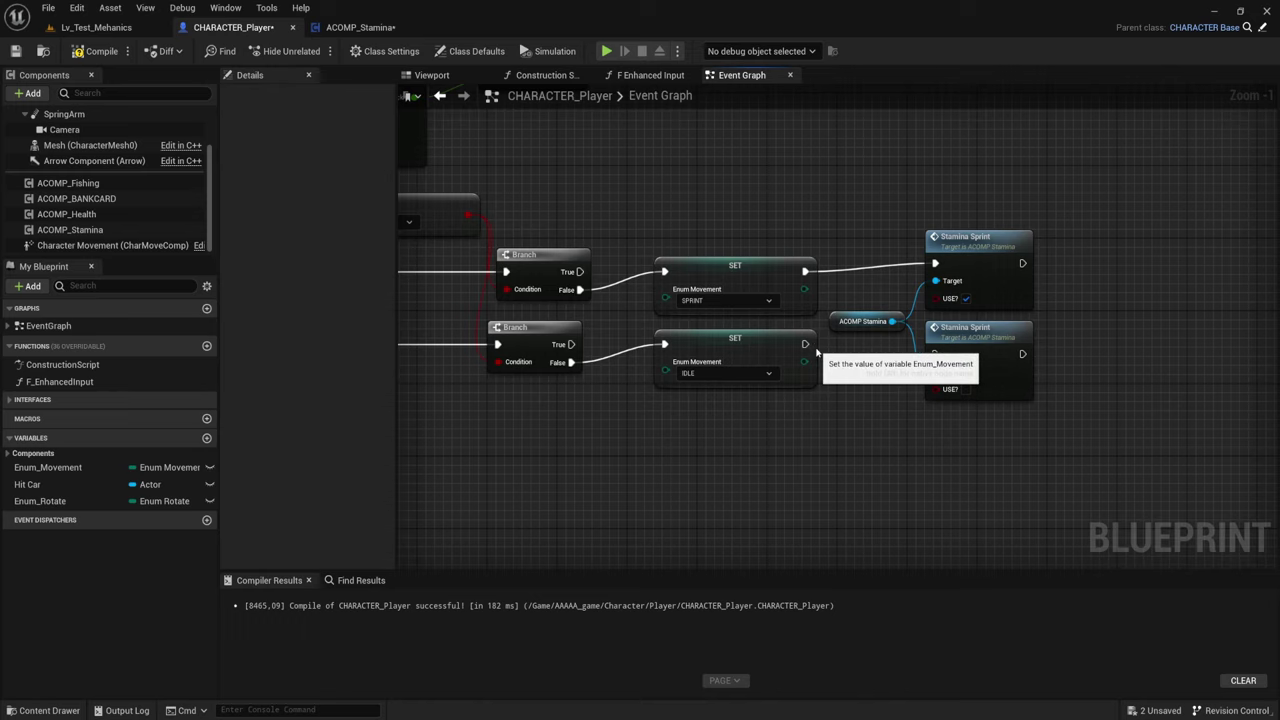
mouse_move(806, 342)
mouse_down()
mouse_move(797, 352)
mouse_move(937, 355)
mouse_up()
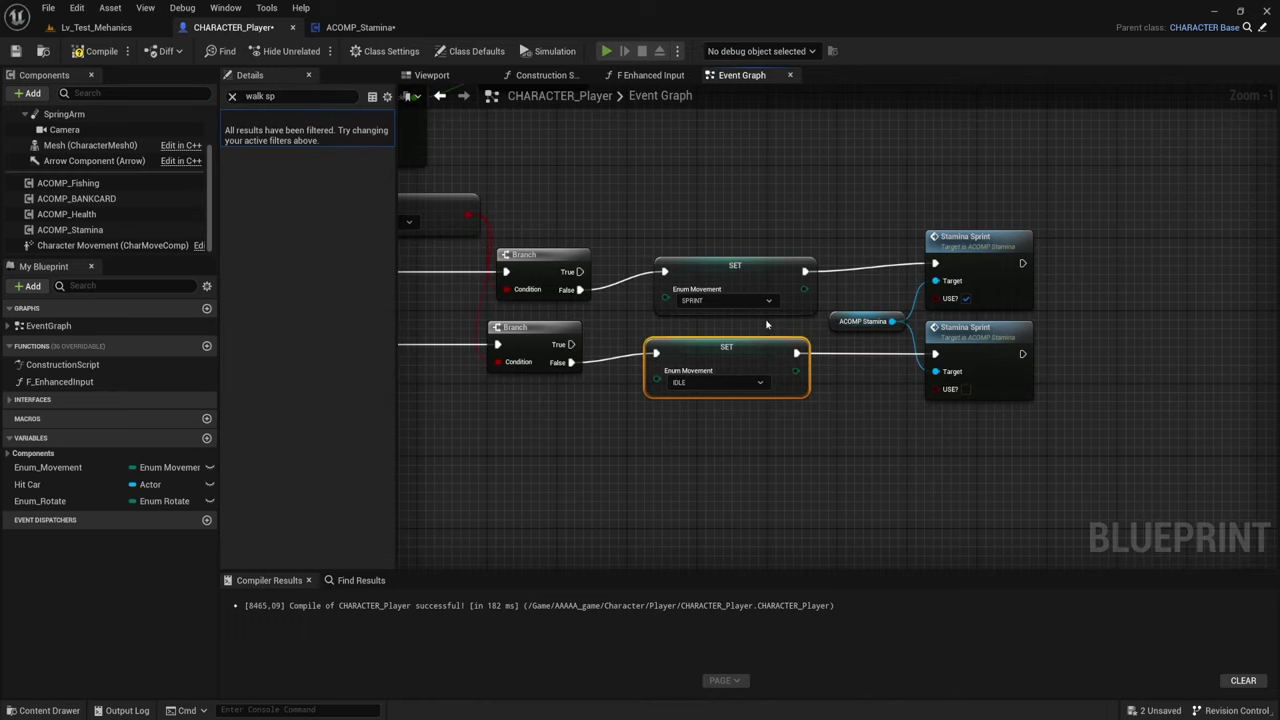
key(alt+p)
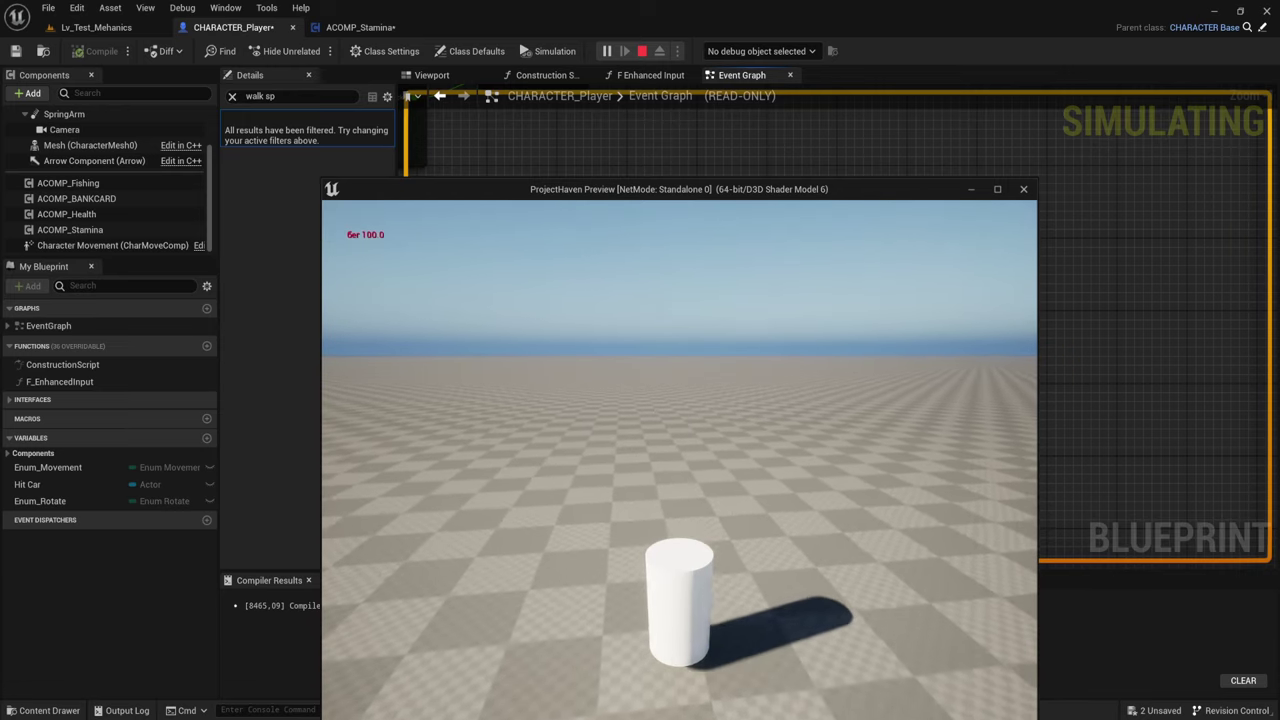
key(Escape)
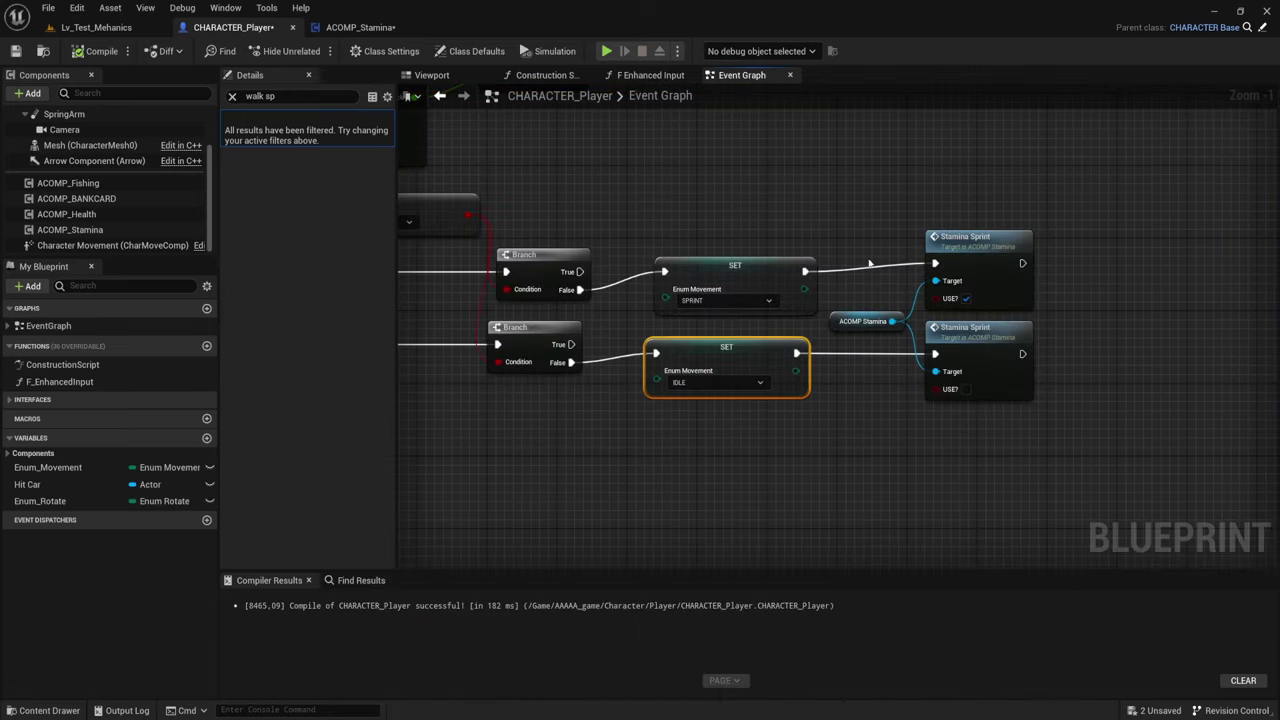
Add an InputAction Sprint node, wire Pressed and Released to the two Stamina Sprint calls, and compile
right_drag(845, 243, 846, 273)
right_click(815, 193)
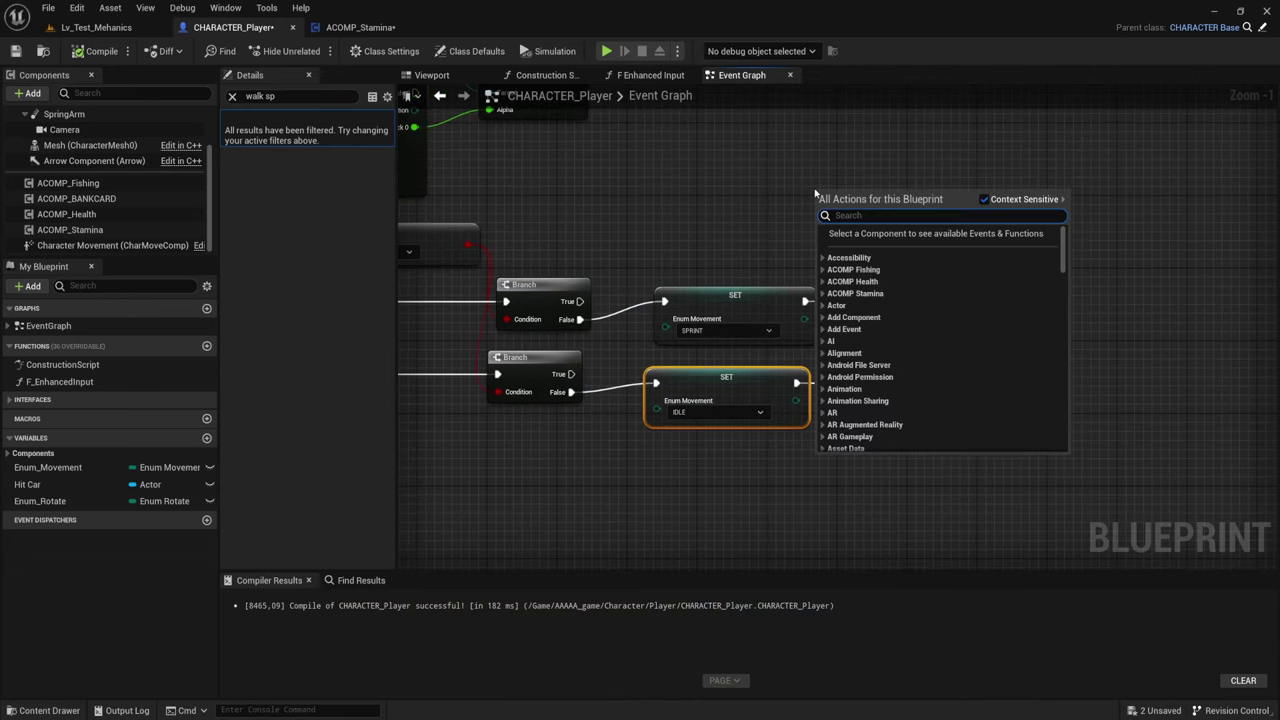
text(sprint)
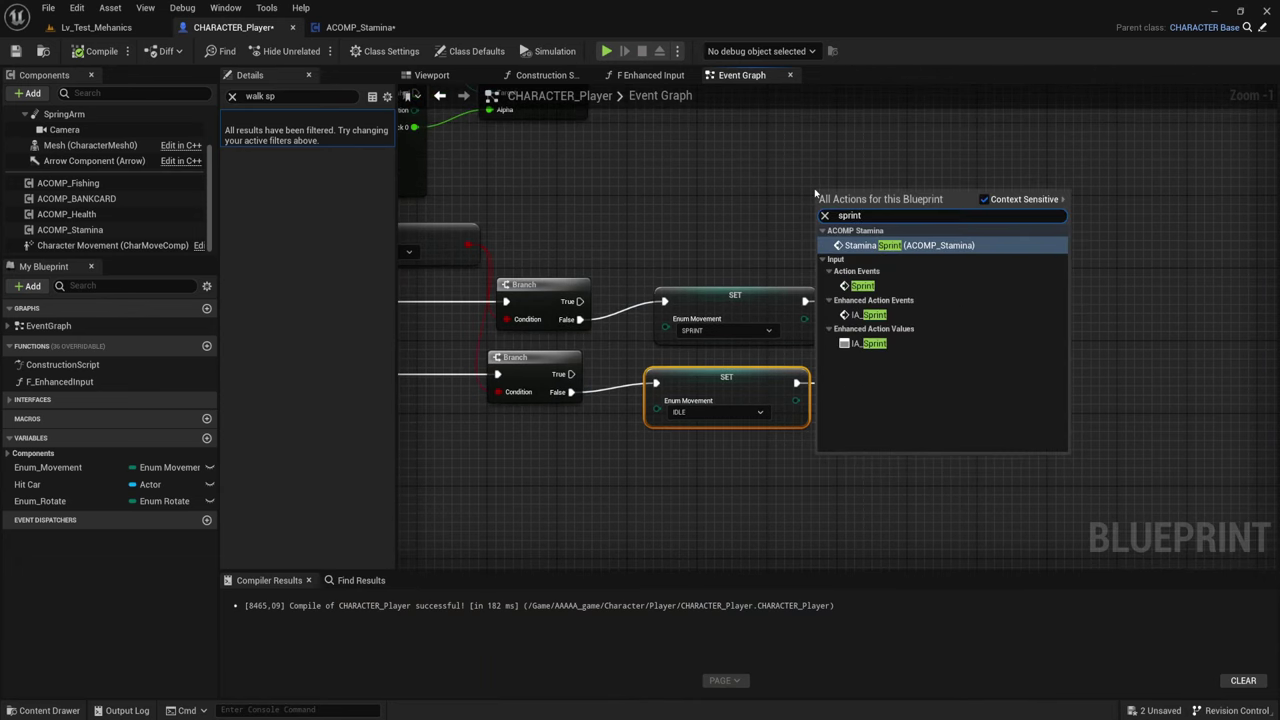
click(862, 286)
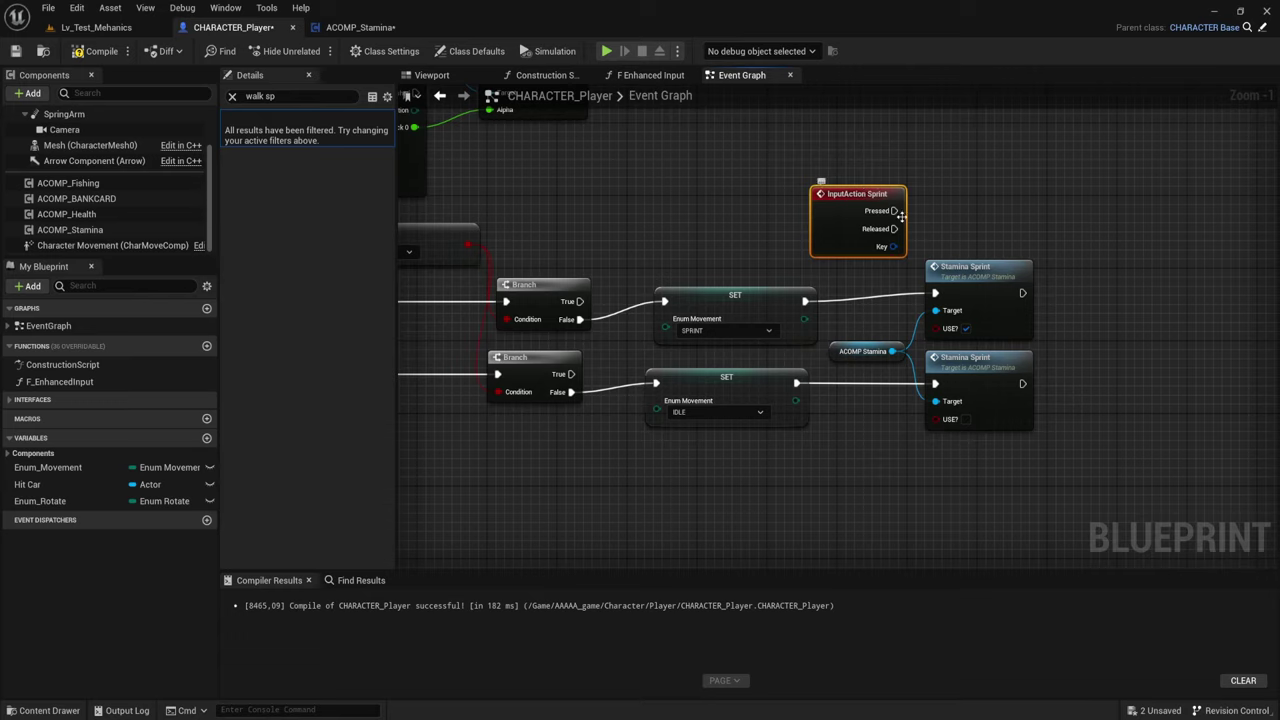
mouse_move(895, 211)
mouse_down()
mouse_move(909, 285)
mouse_move(936, 293)
mouse_up()
click(899, 299)
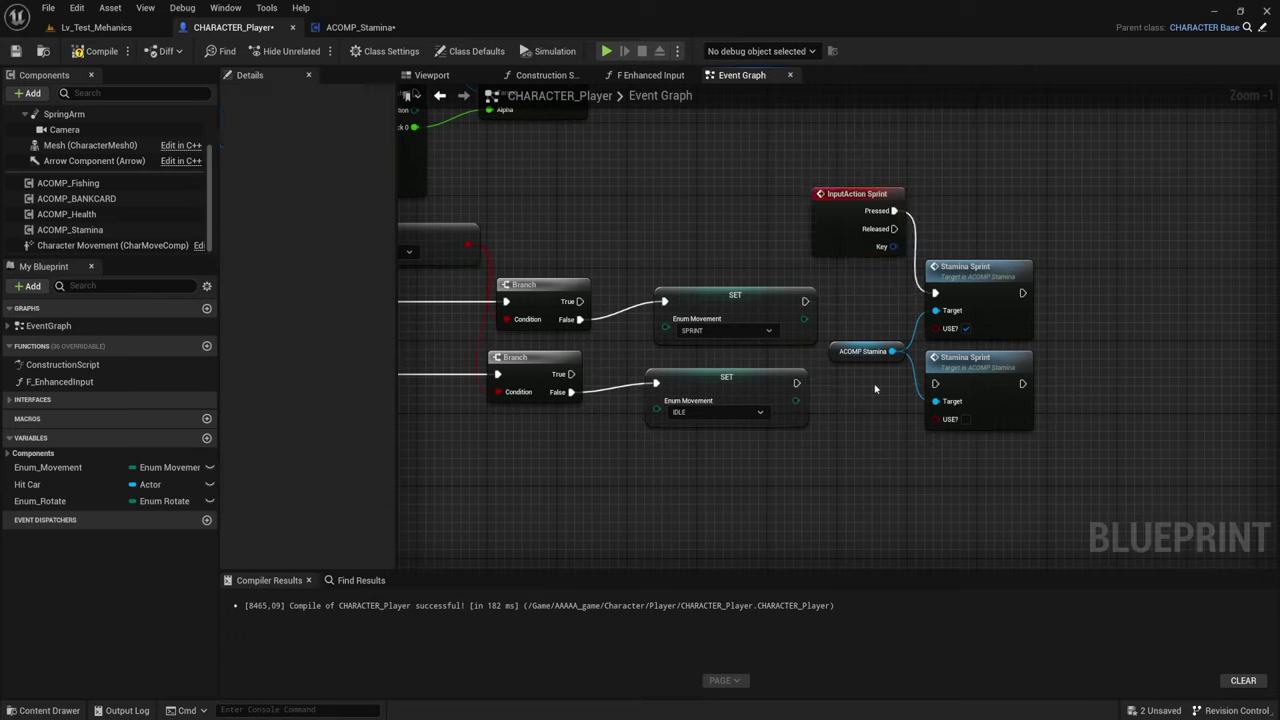
drag(894, 228, 935, 383)
click(103, 55)
Play-test sprinting with Shift+W, watching stamina drain from about 89.7 to near zero
click(606, 52)
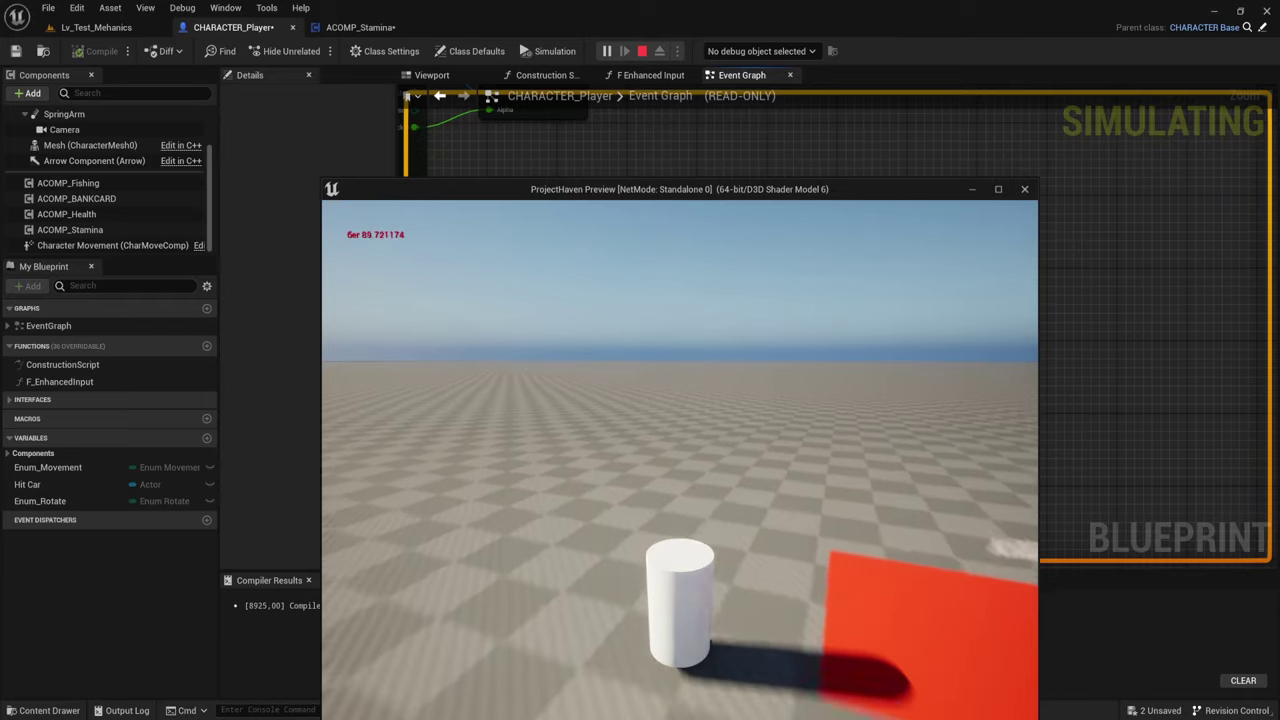
key(shift+w)
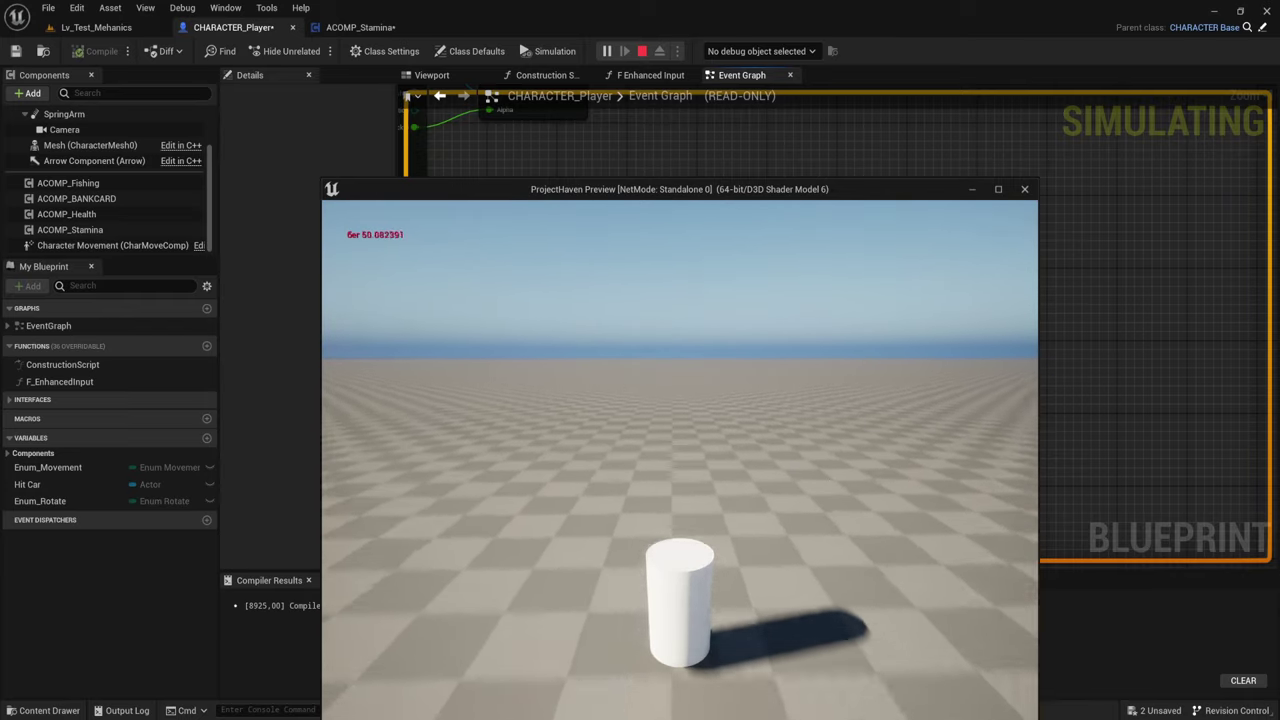
key(shift+w)
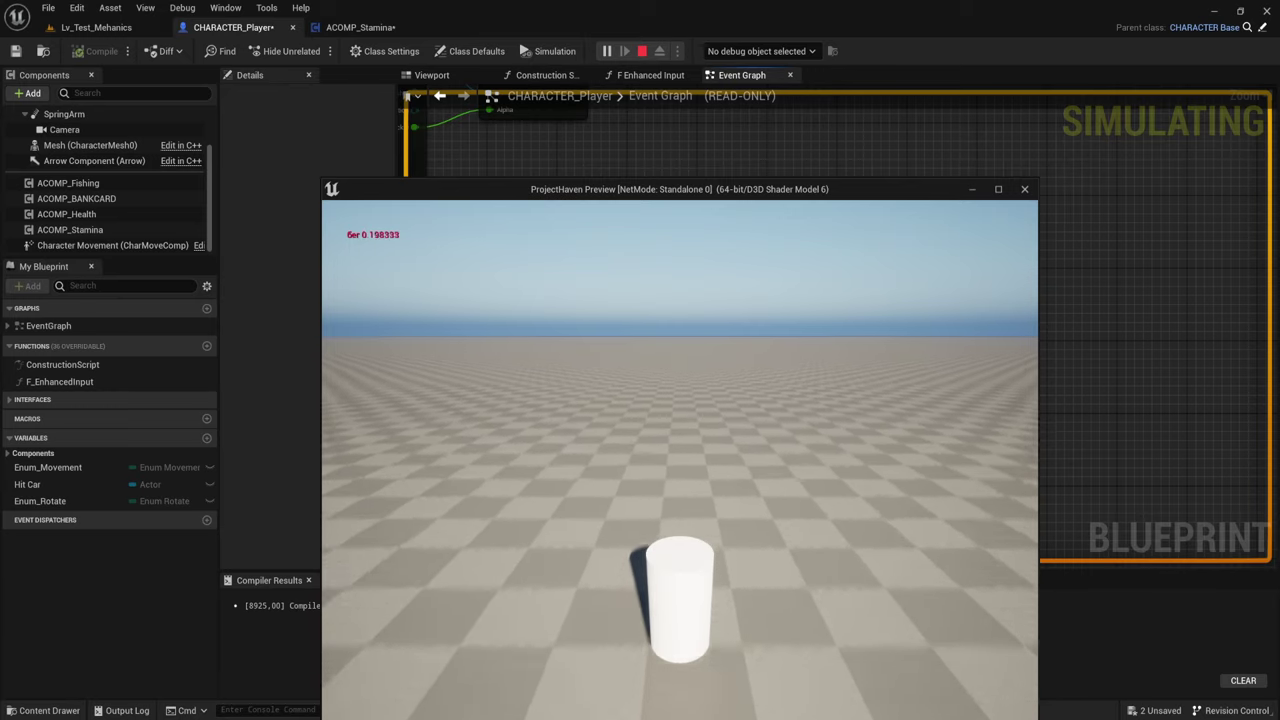
key(Escape)
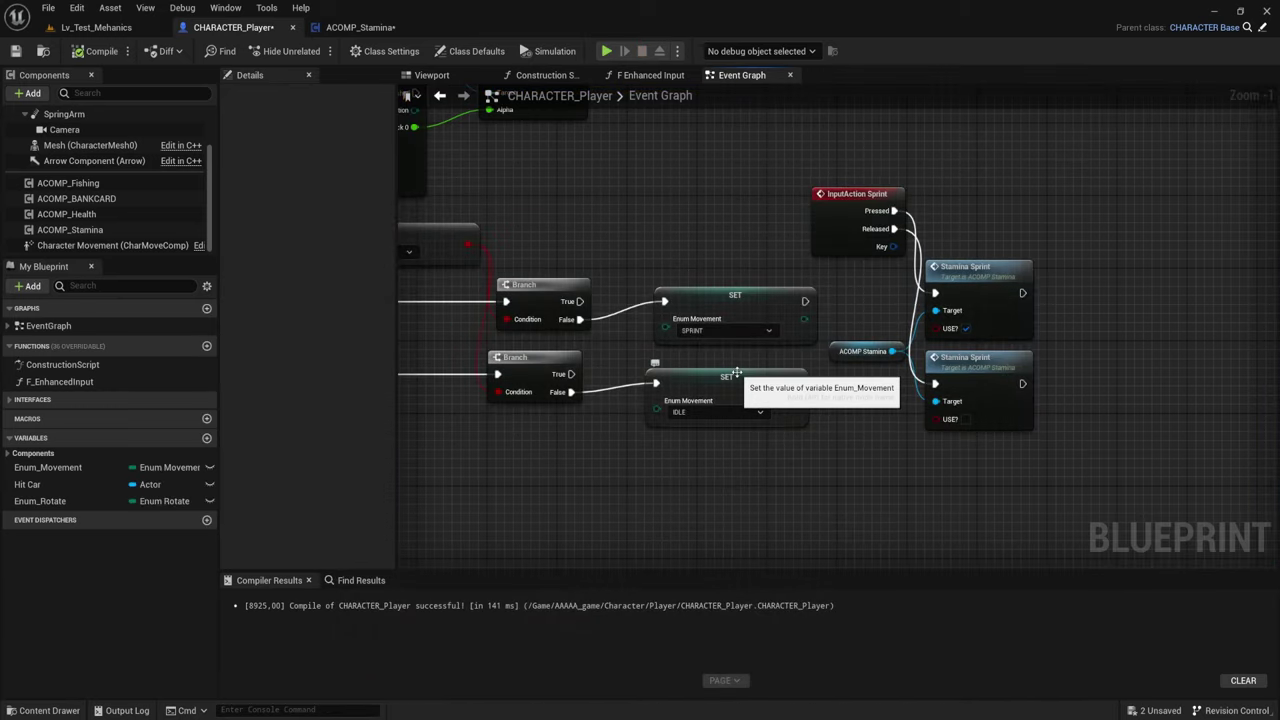
Bring the IA_Sprint event node into view and select it
right_drag(469, 354, 655, 338)
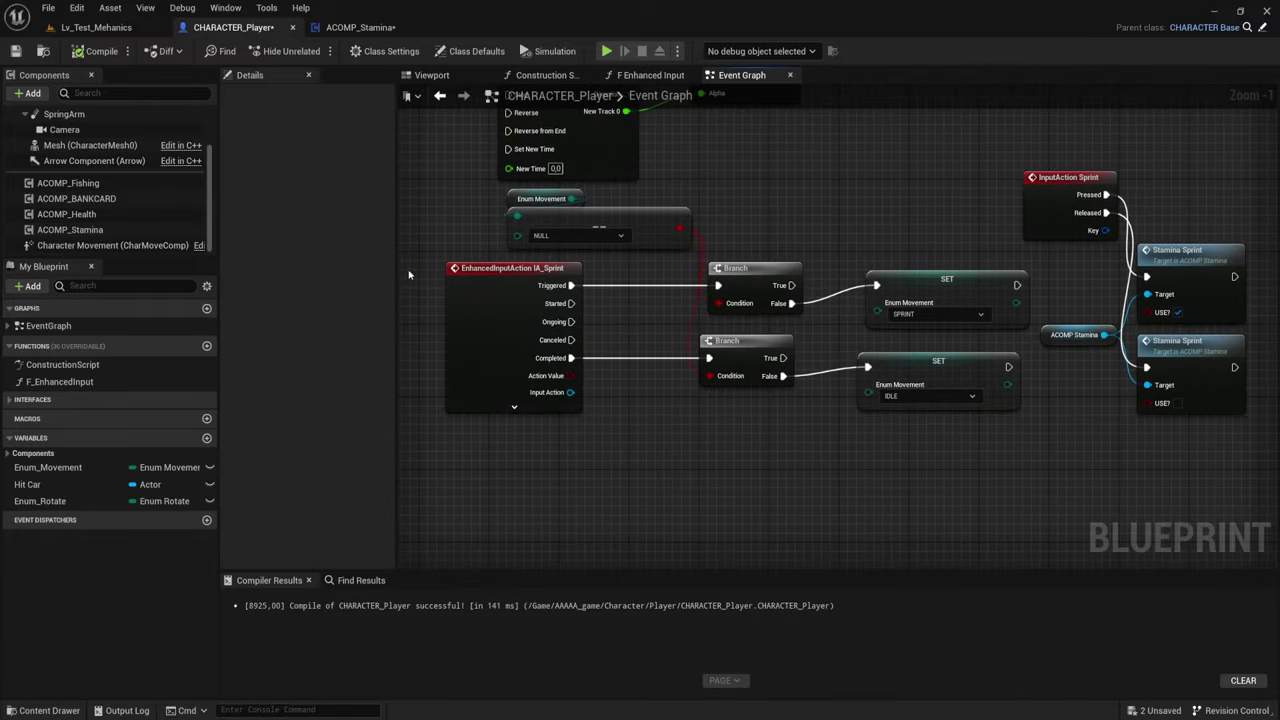
drag(416, 282, 608, 503)
right_drag(645, 505, 593, 491)
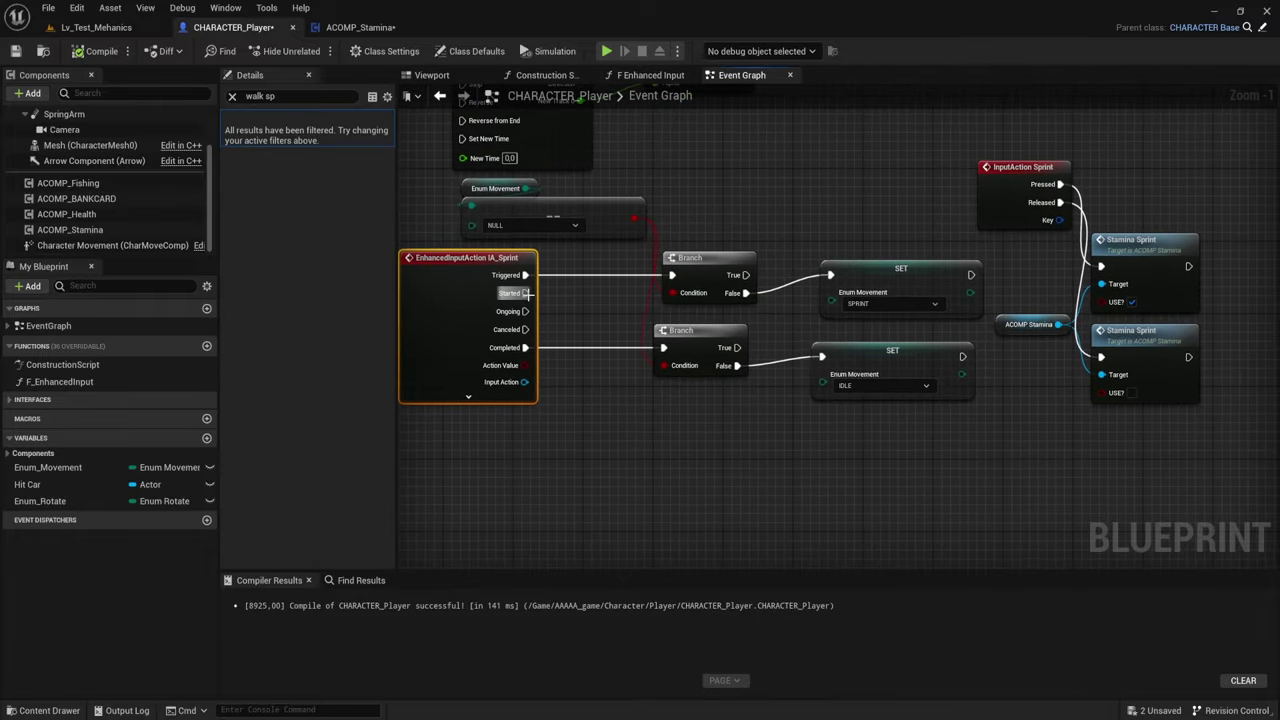
Open the IA_Sprint input action from Content > AAAAA_game > Character > Player > Input
click(92, 28)
click(293, 516)
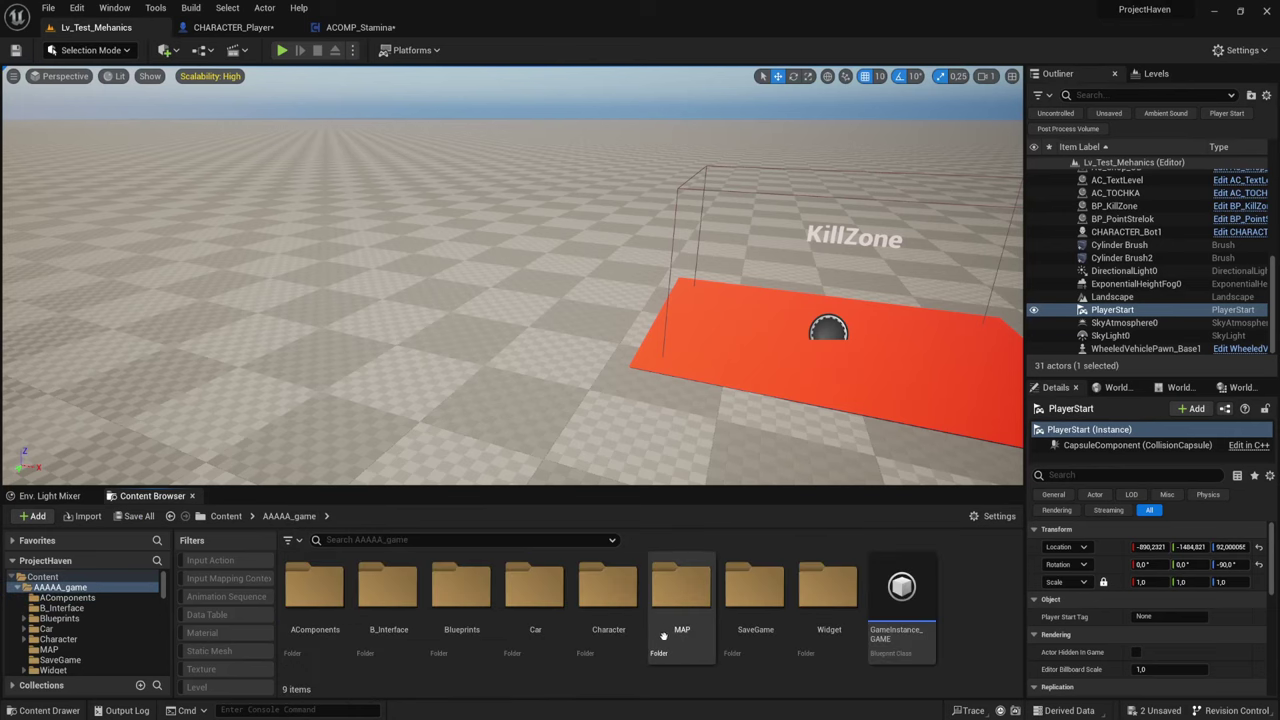
double_click(613, 600)
double_click(454, 585)
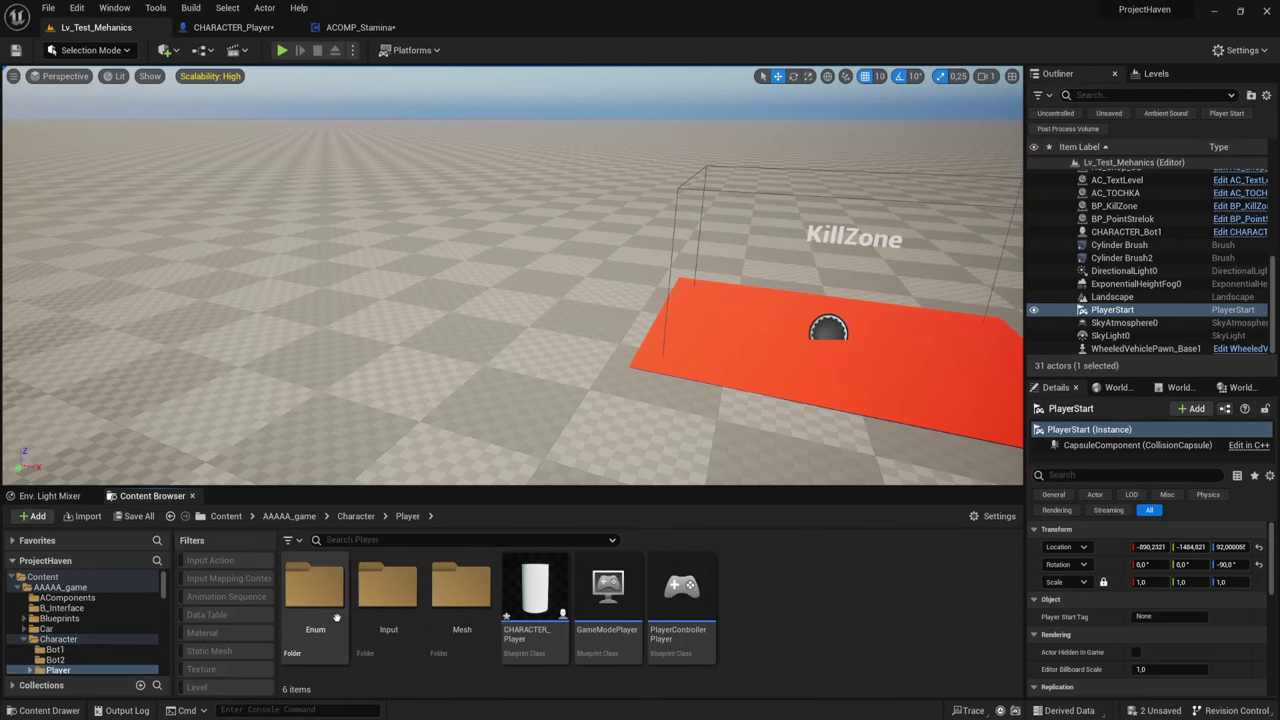
double_click(389, 588)
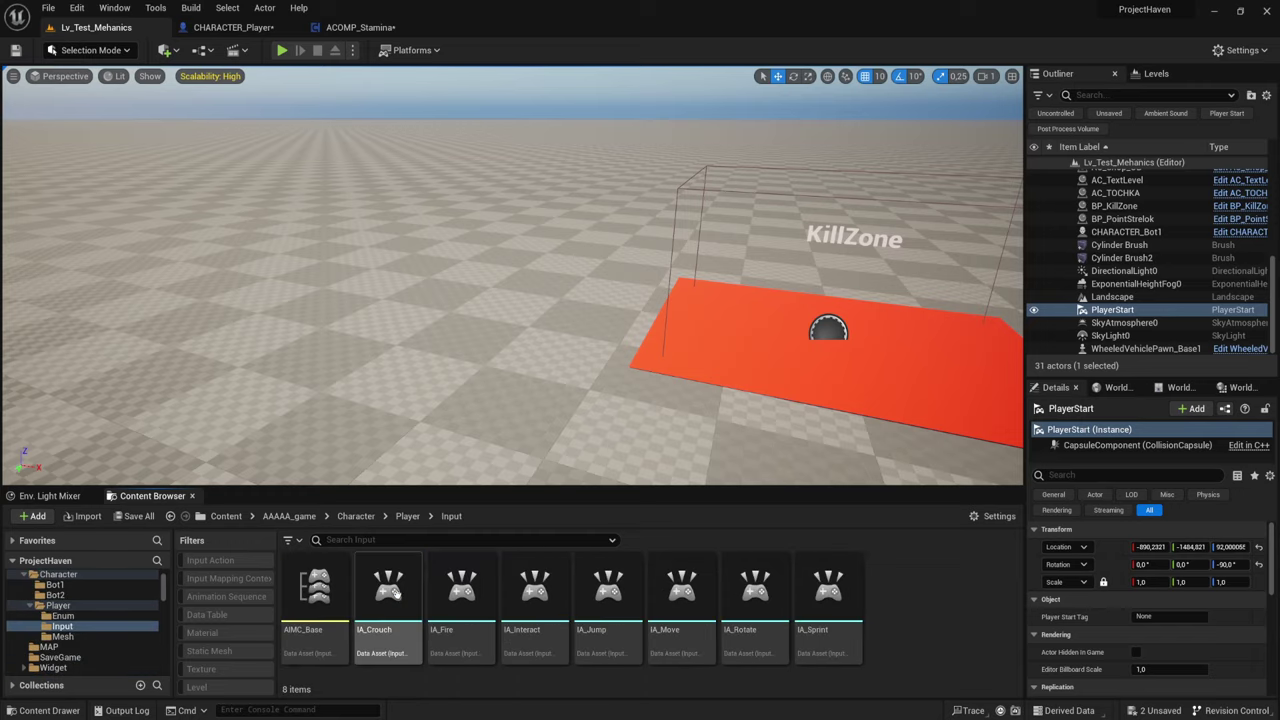
double_click(828, 588)
Confirm IA_Sprint's Value Type stays Digital (bool)
click(562, 223)
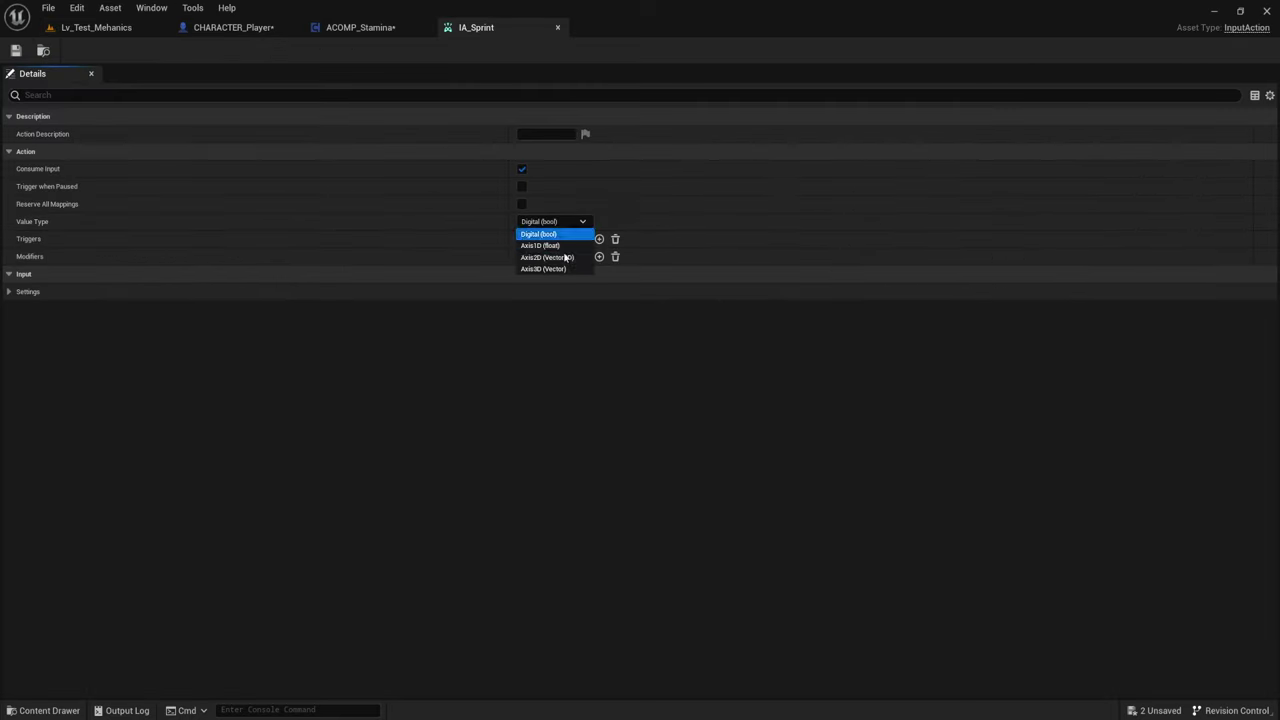
click(536, 377)
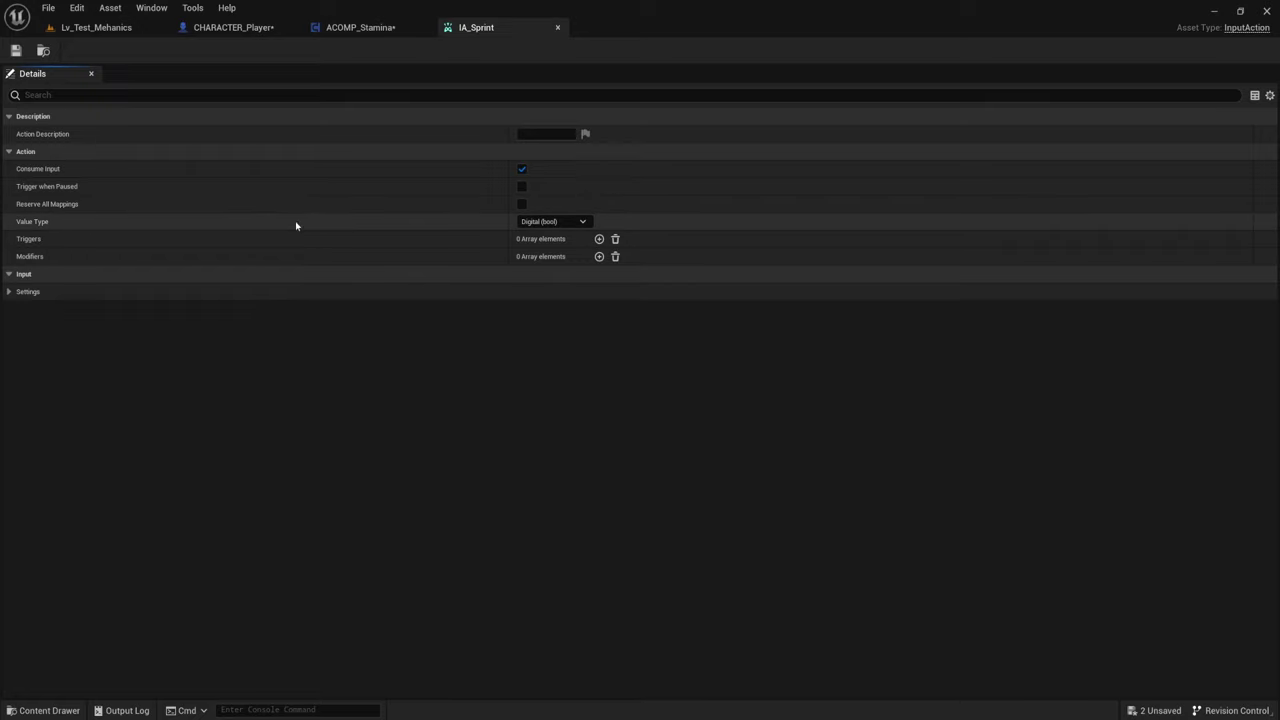
click(88, 30)
Open AIMC_Base and expose the Left Shift sprint mapping's settings, keeping inherited behaviour
double_click(315, 600)
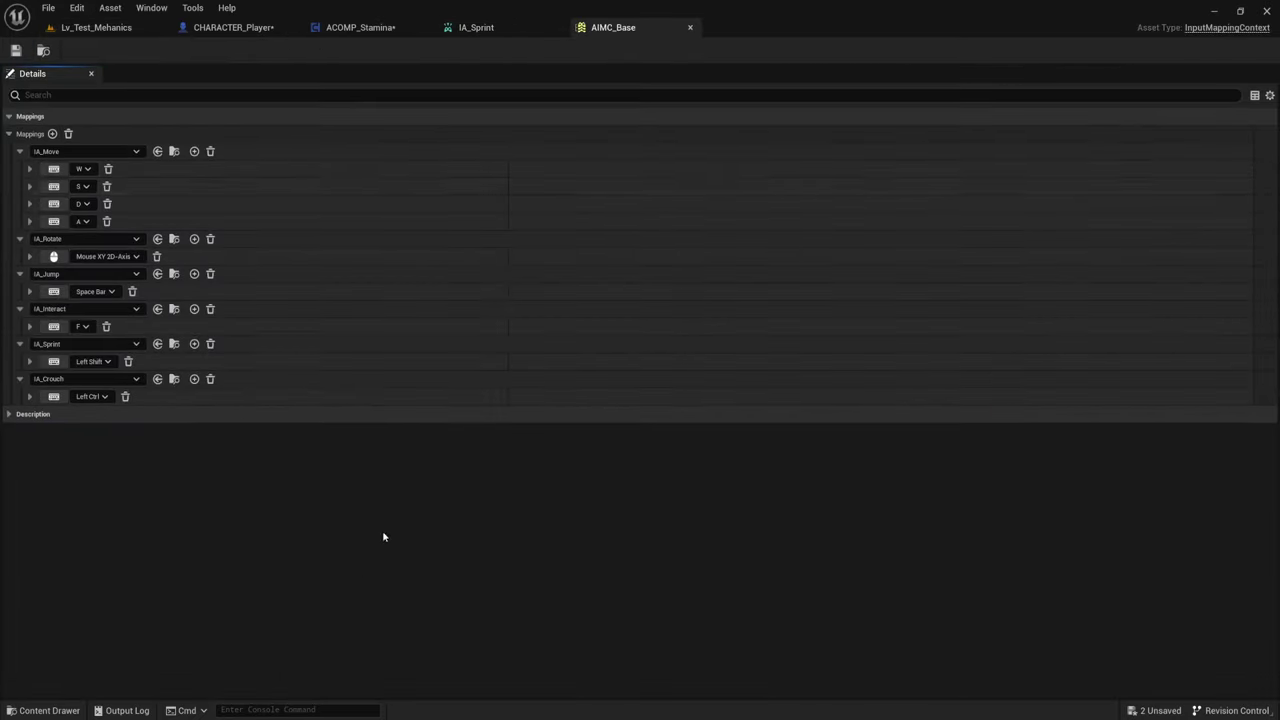
click(50, 344)
click(20, 344)
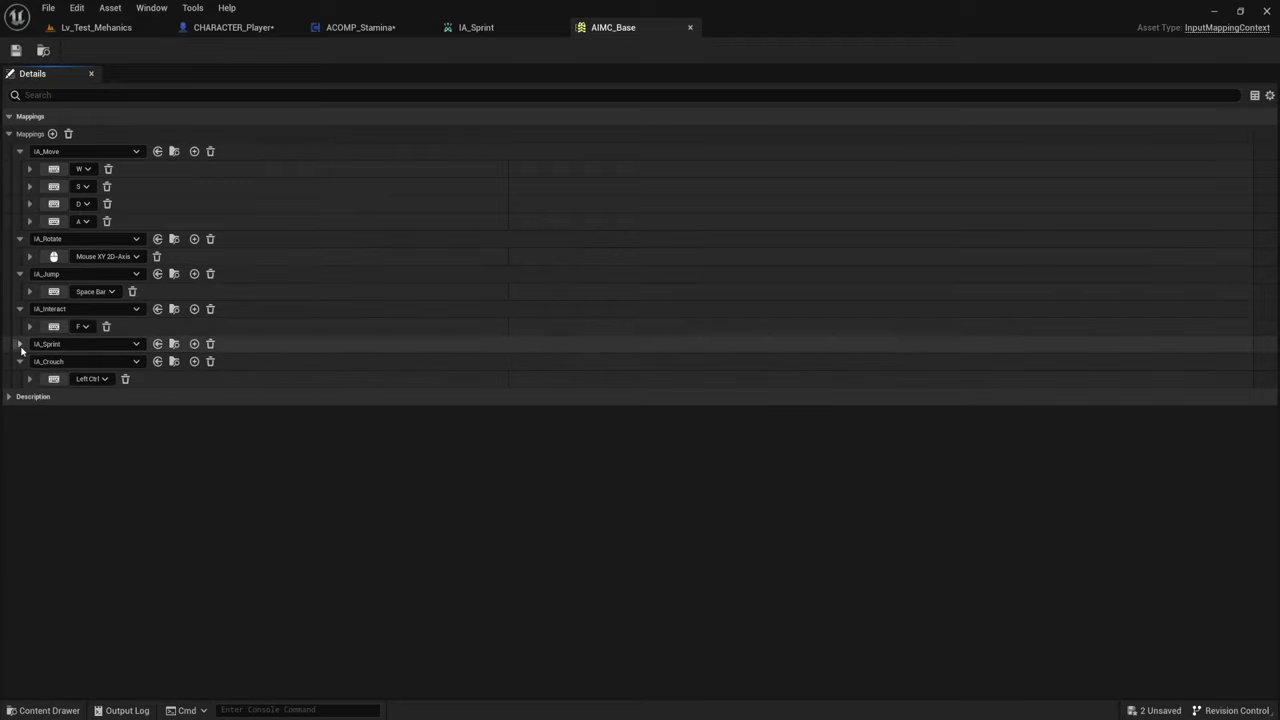
click(20, 344)
click(29, 361)
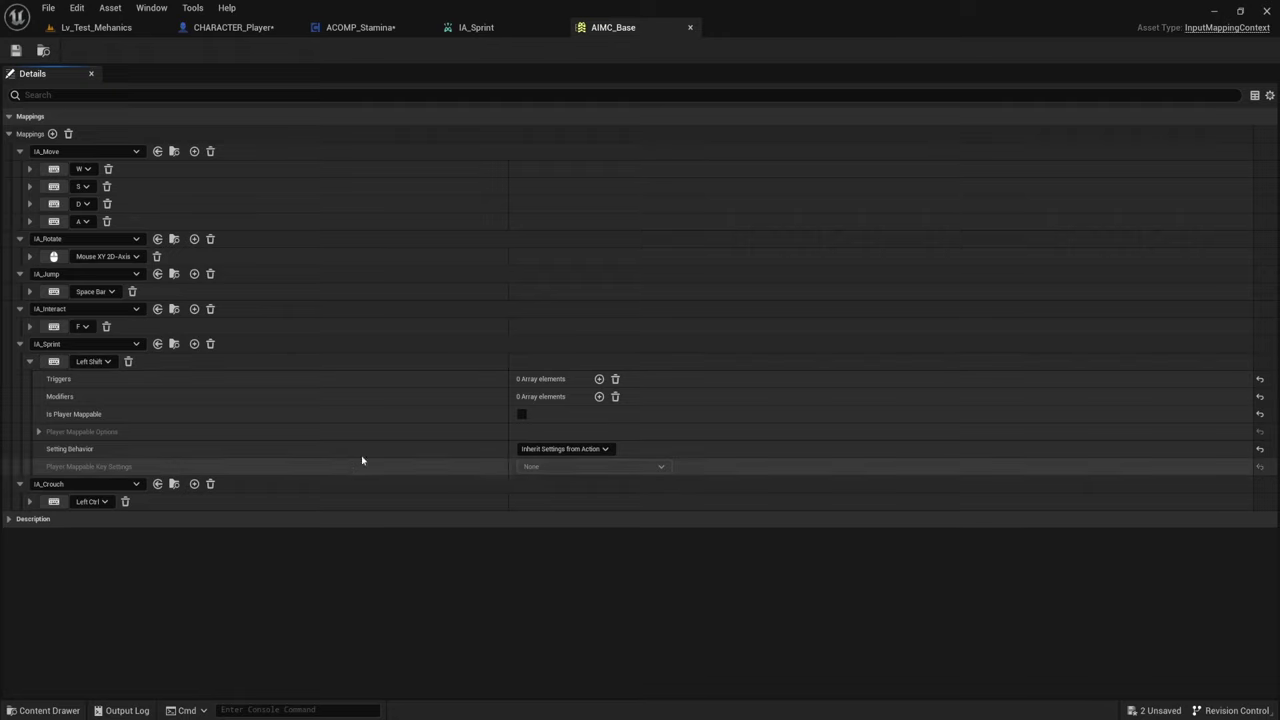
click(606, 449)
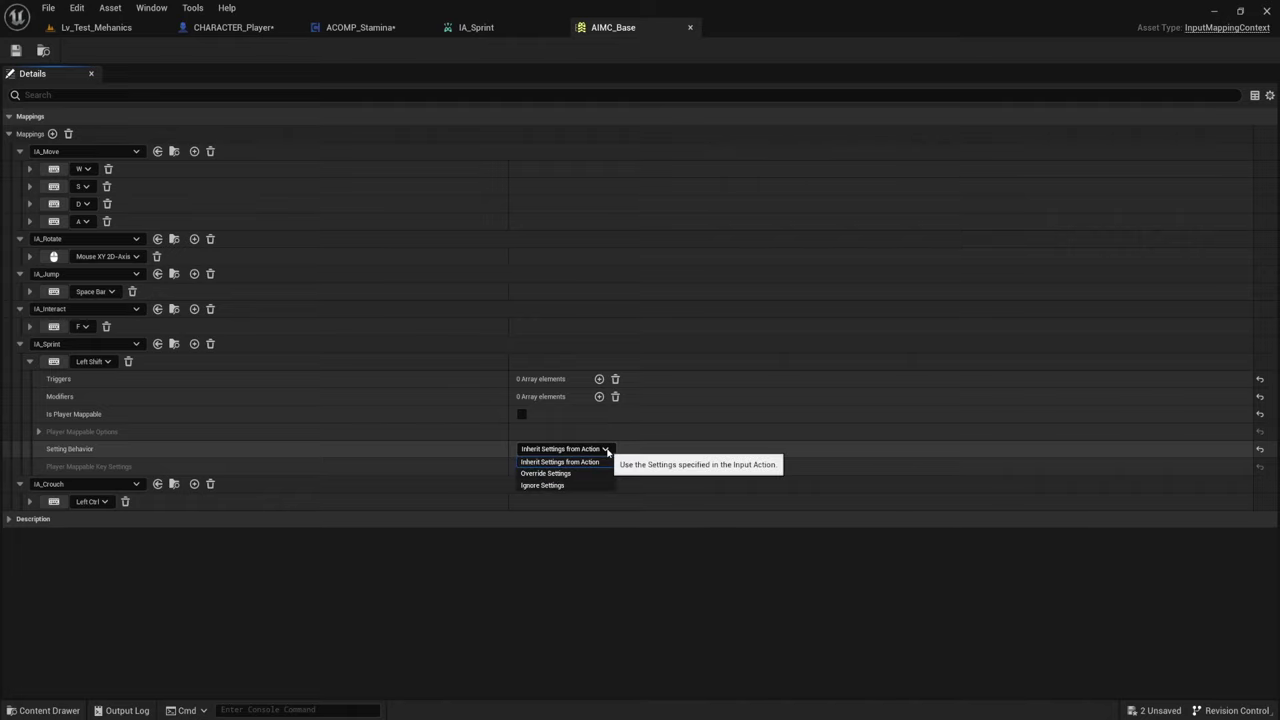
click(606, 449)
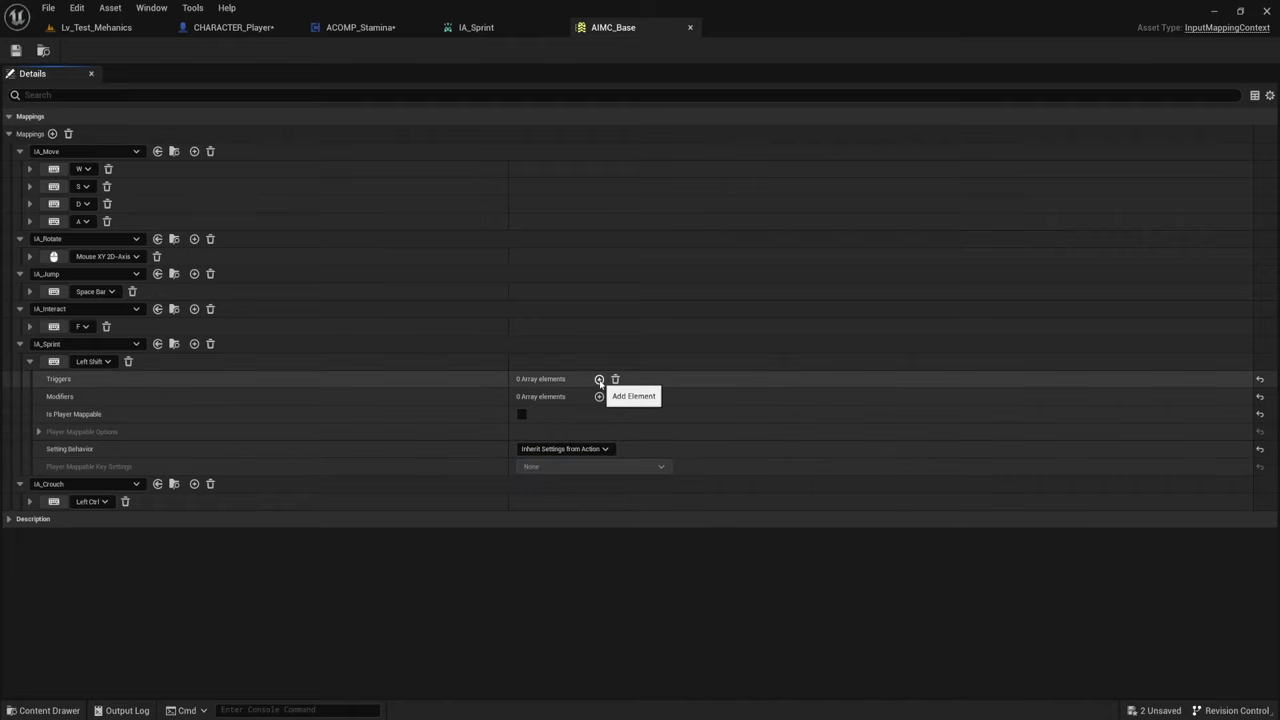
Add Pressed and Released triggers to IA_Sprint's Left Shift mapping
click(600, 380)
click(601, 397)
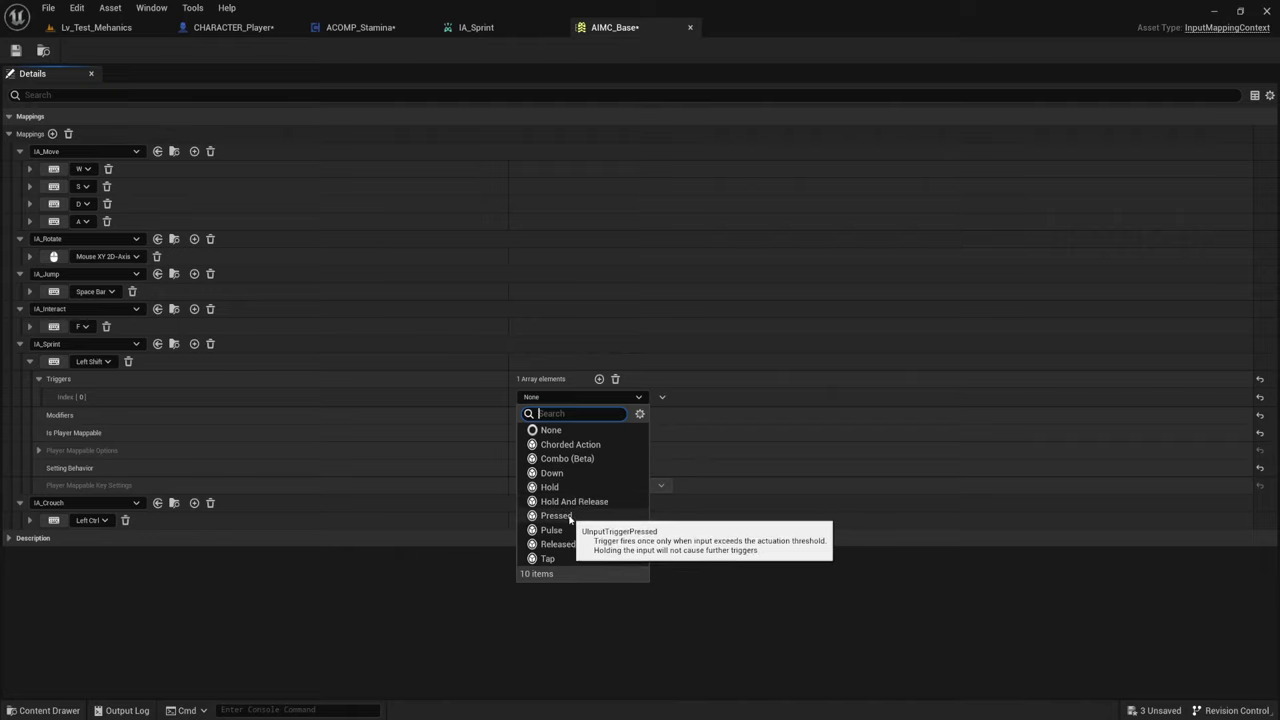
click(556, 516)
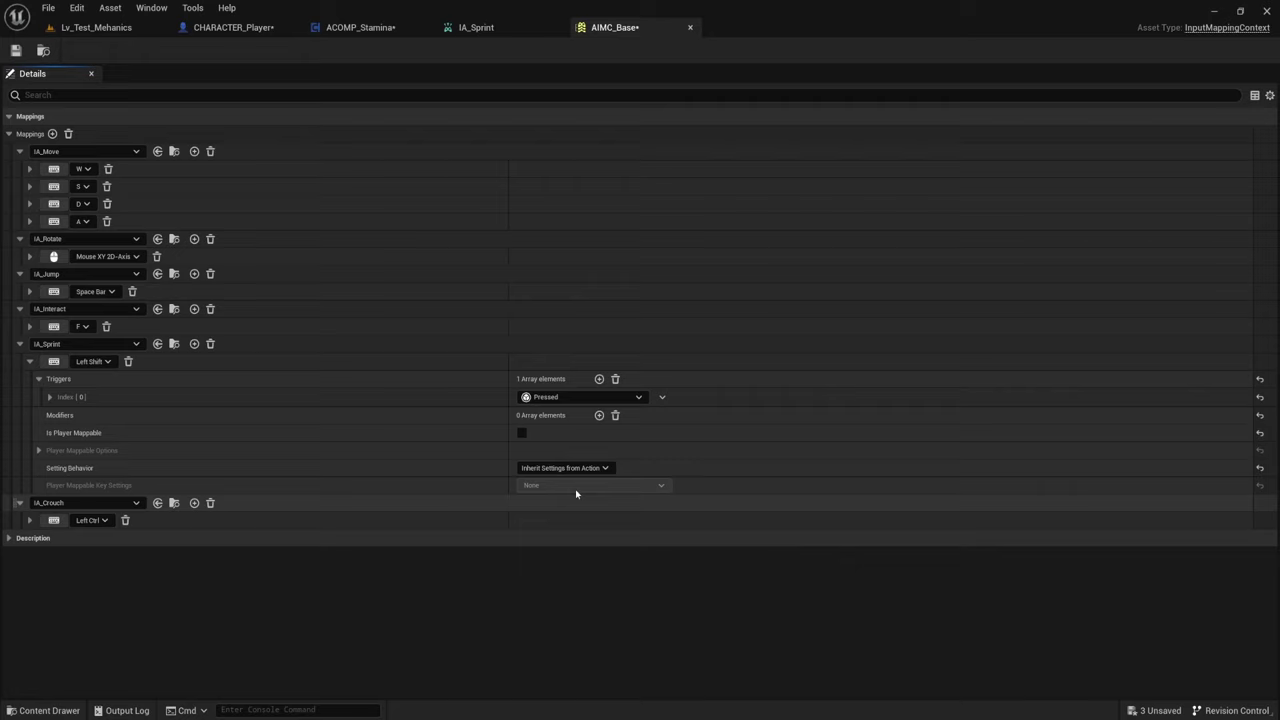
click(599, 379)
click(580, 416)
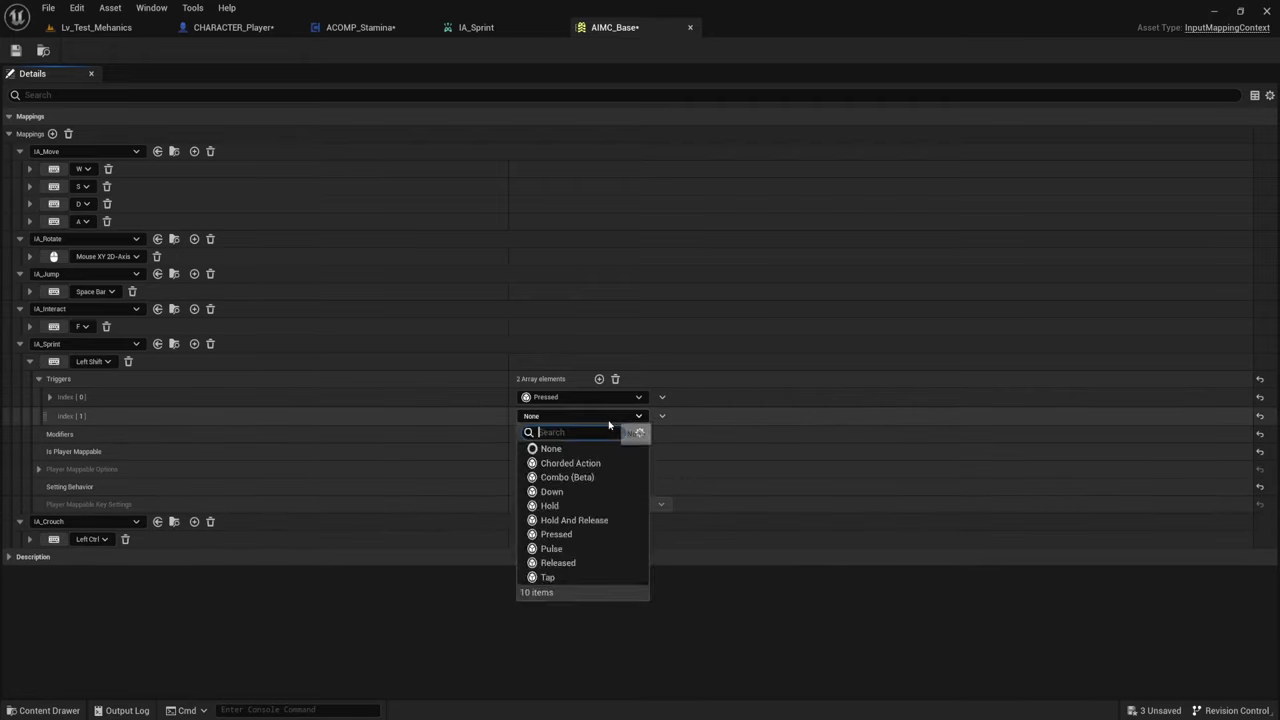
click(557, 563)
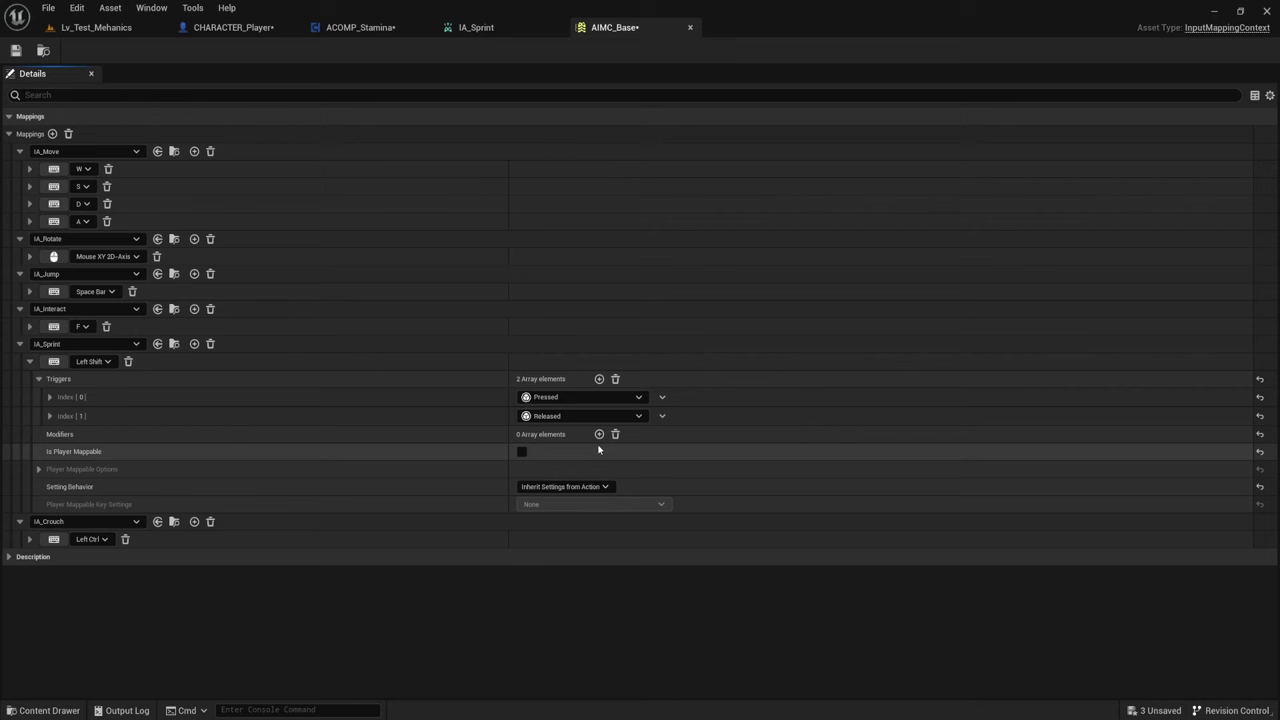
click(93, 33)
Connect the SPRINT and IDLE SET nodes to their Stamina Sprint calls in CHARACTER_Player, then start a play test
click(283, 51)
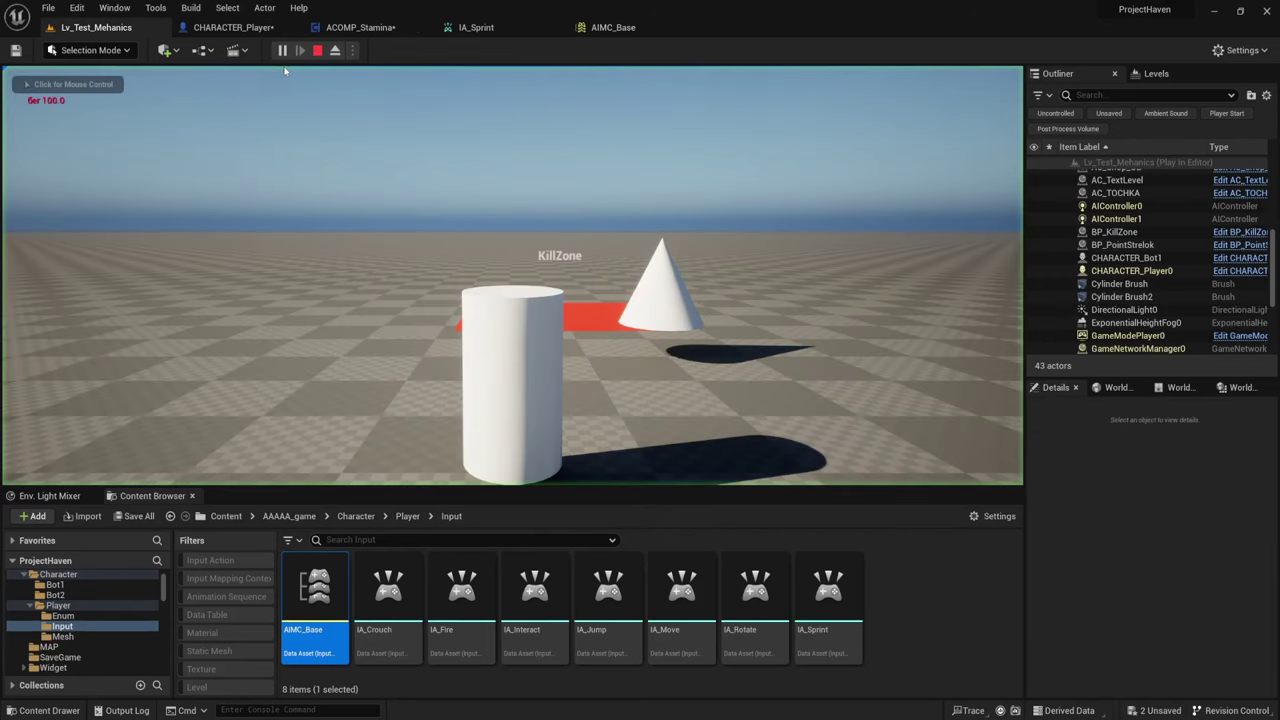
key(Escape)
click(256, 28)
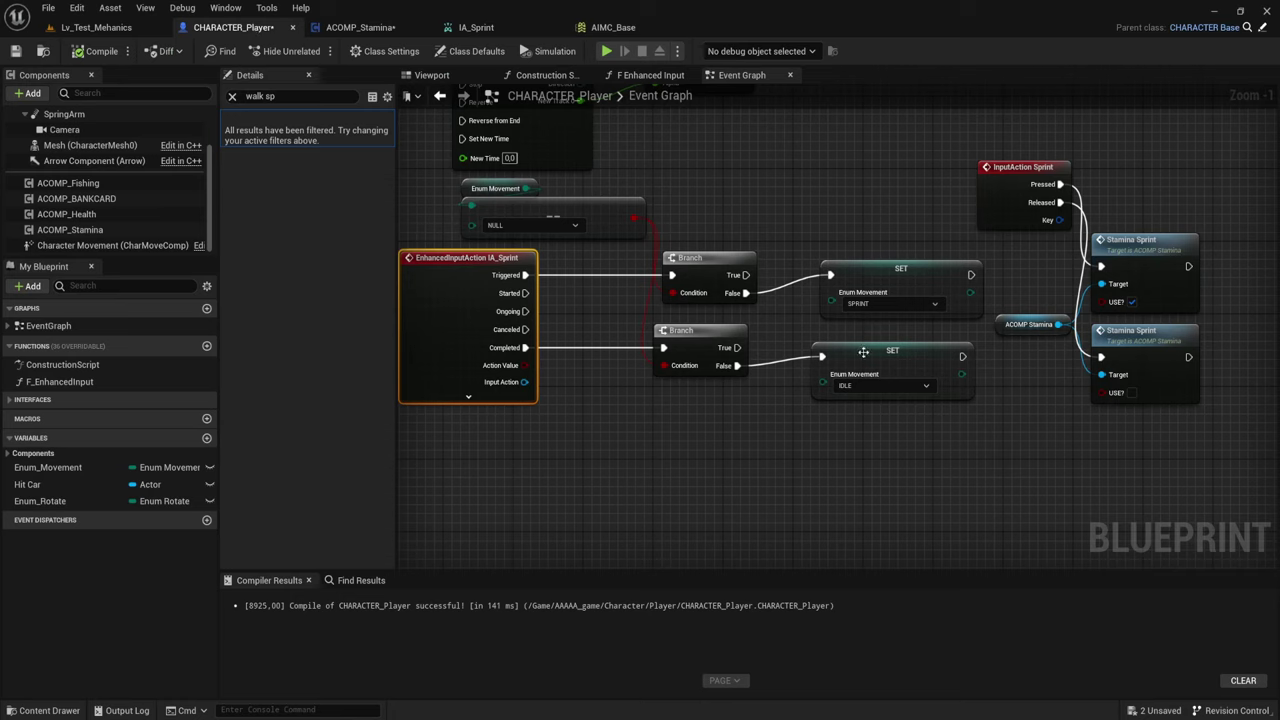
drag(970, 275, 1100, 270)
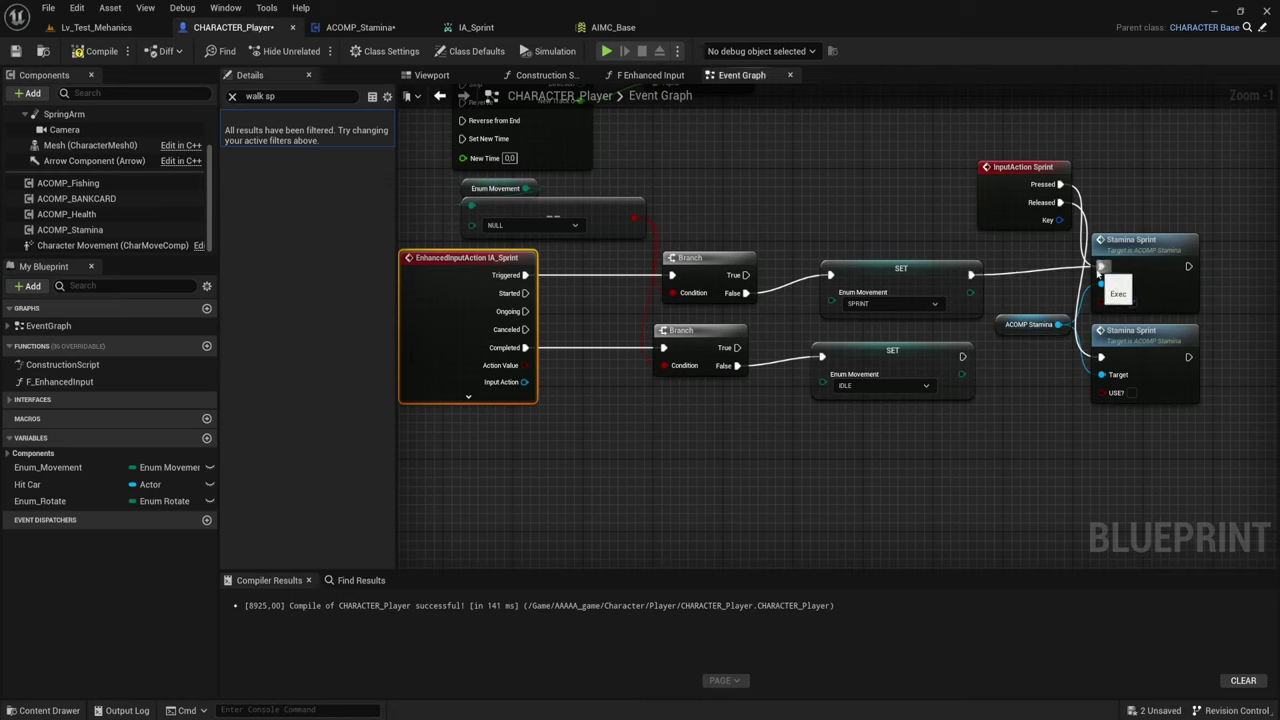
drag(1100, 357, 962, 358)
click(1086, 232)
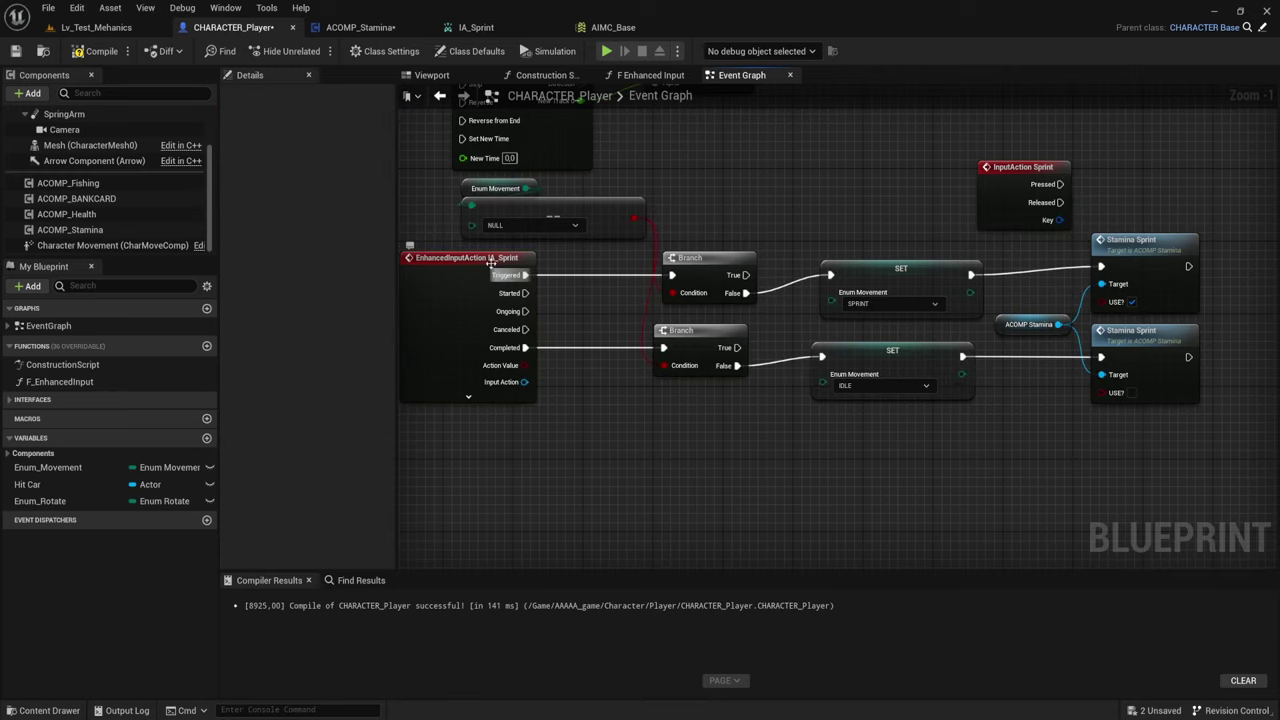
click(606, 51)
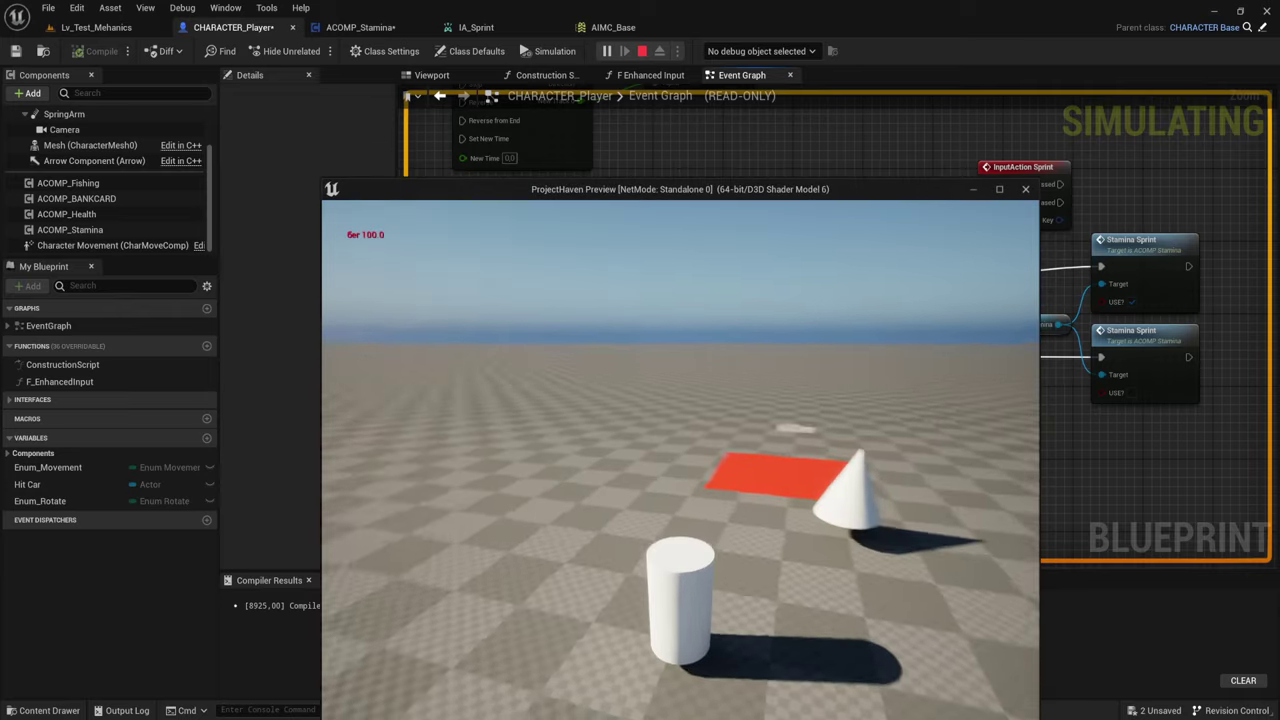
Sprint with Shift+W, watching stamina fall from 100.0 to near zero, then stop the play test
key(shift+w)
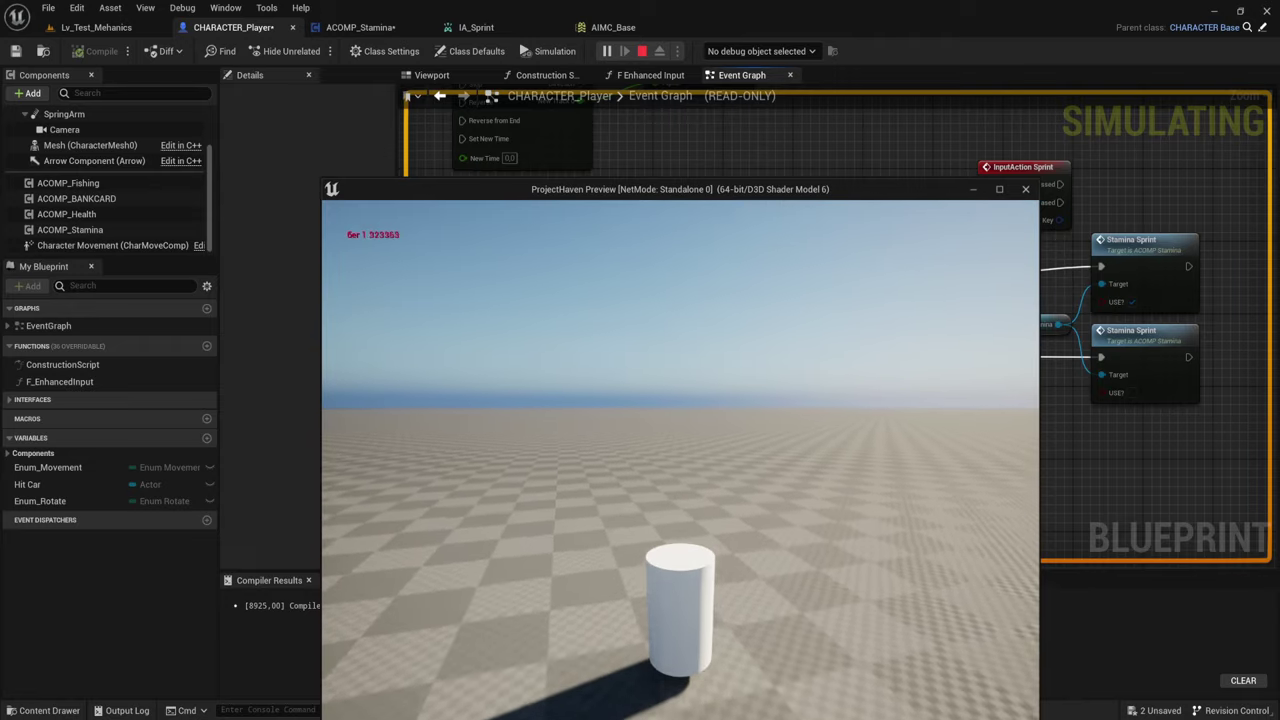
key(shift)
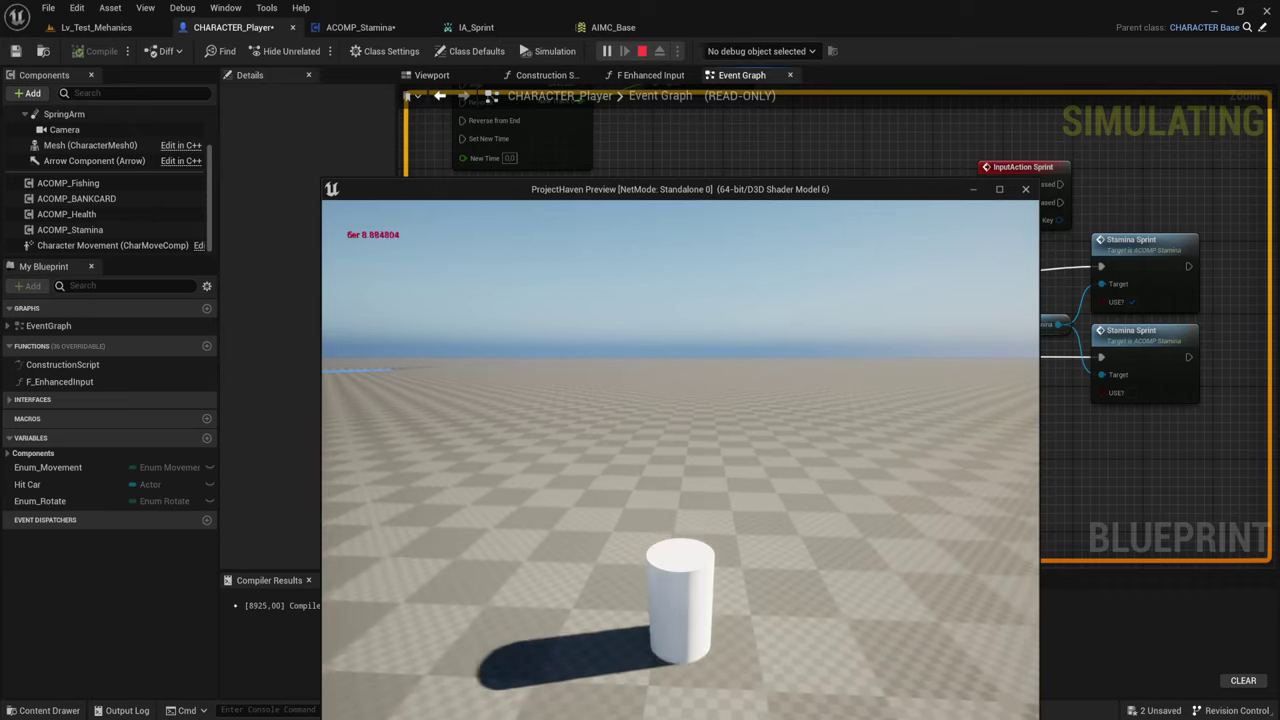
key(shift)
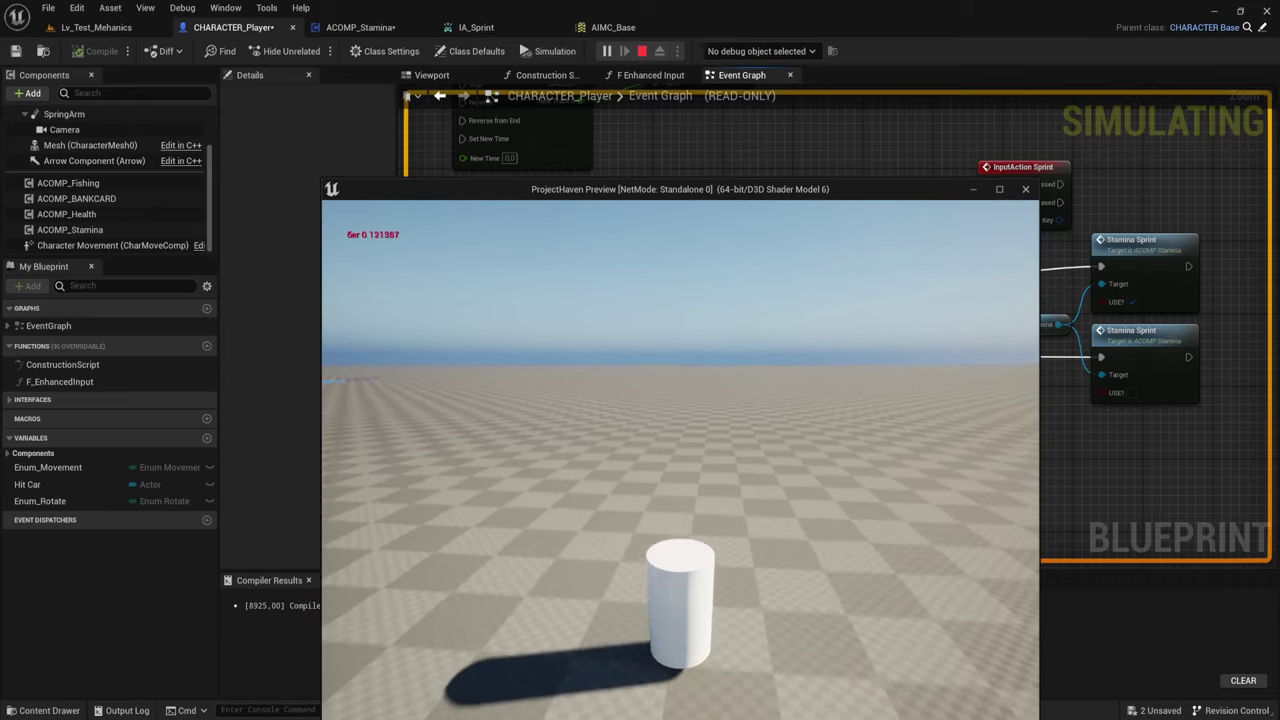
key(Escape)
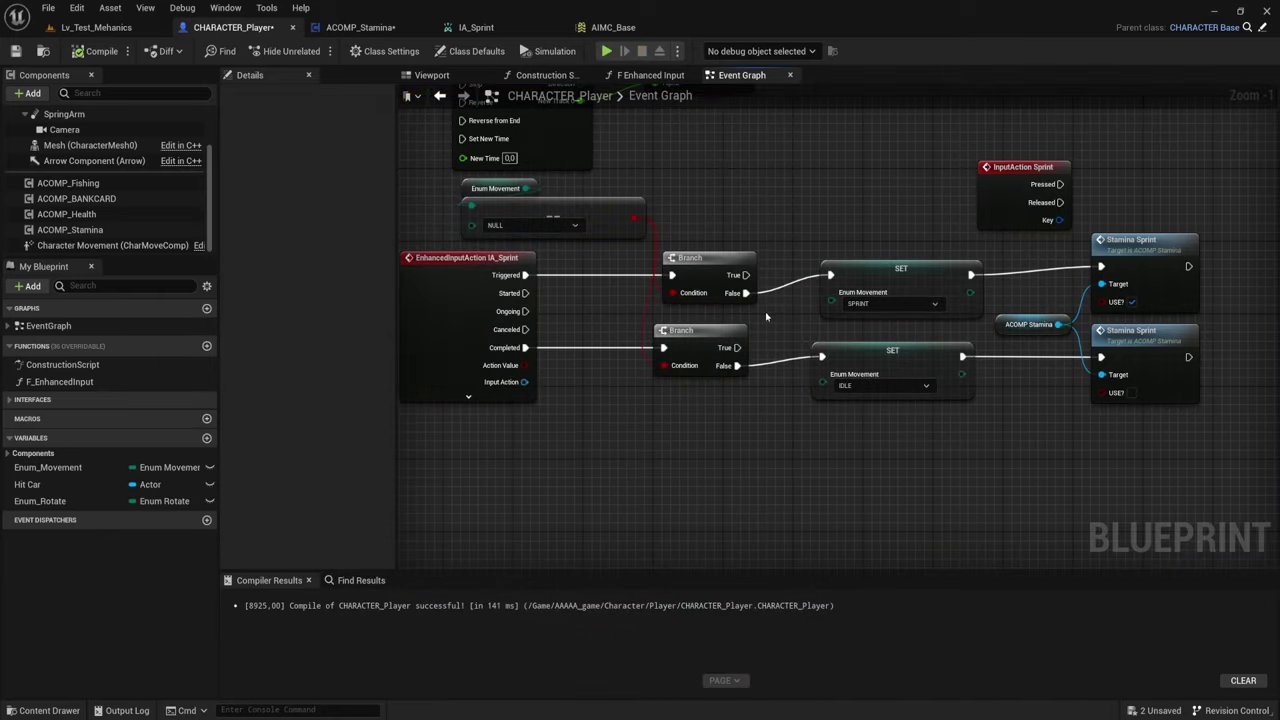
Close the AIMC_Base and IA_Sprint tabs and bring up ACOMP_Stamina's Update Stamina graph
right_drag(766, 317, 870, 340)
click(636, 344)
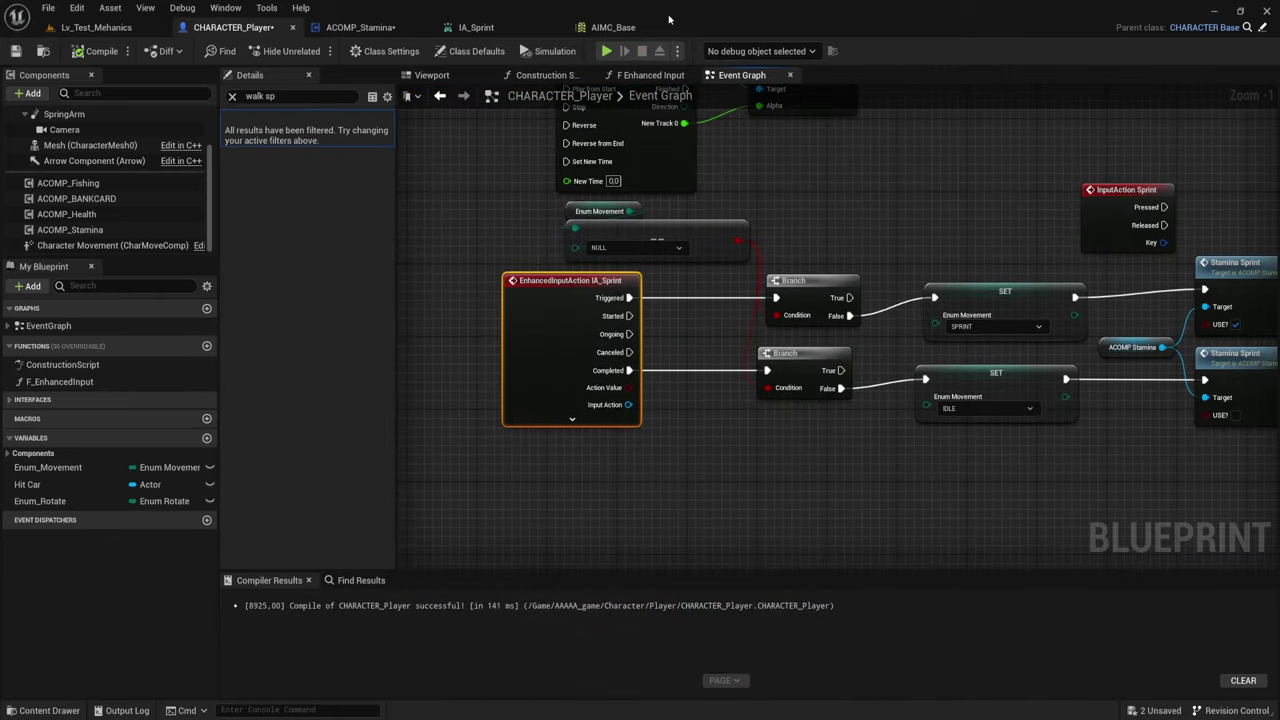
click(623, 30)
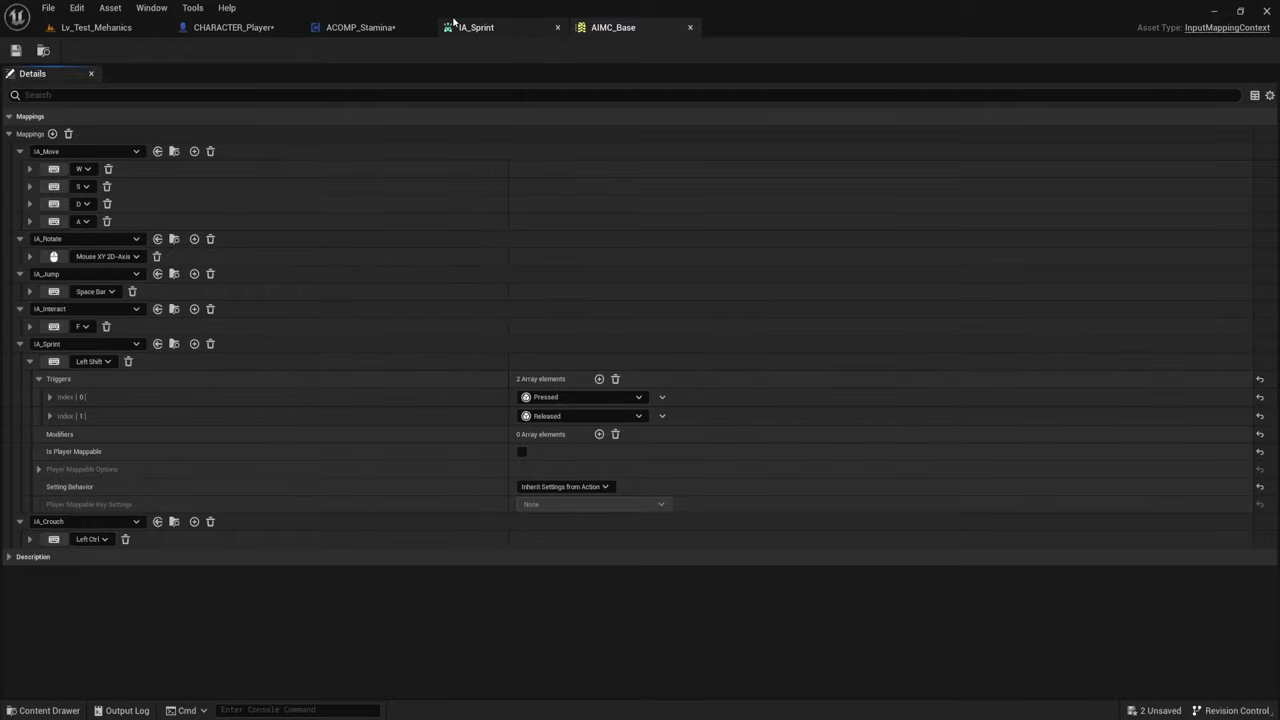
click(691, 30)
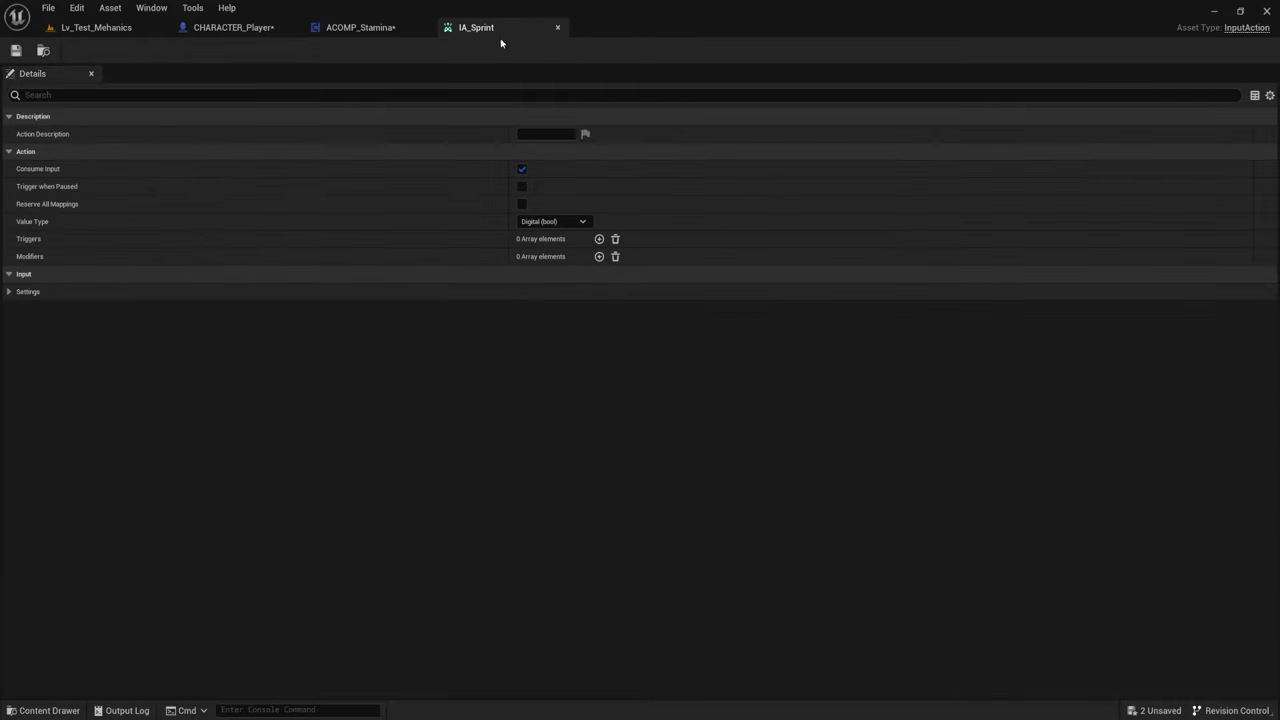
click(559, 28)
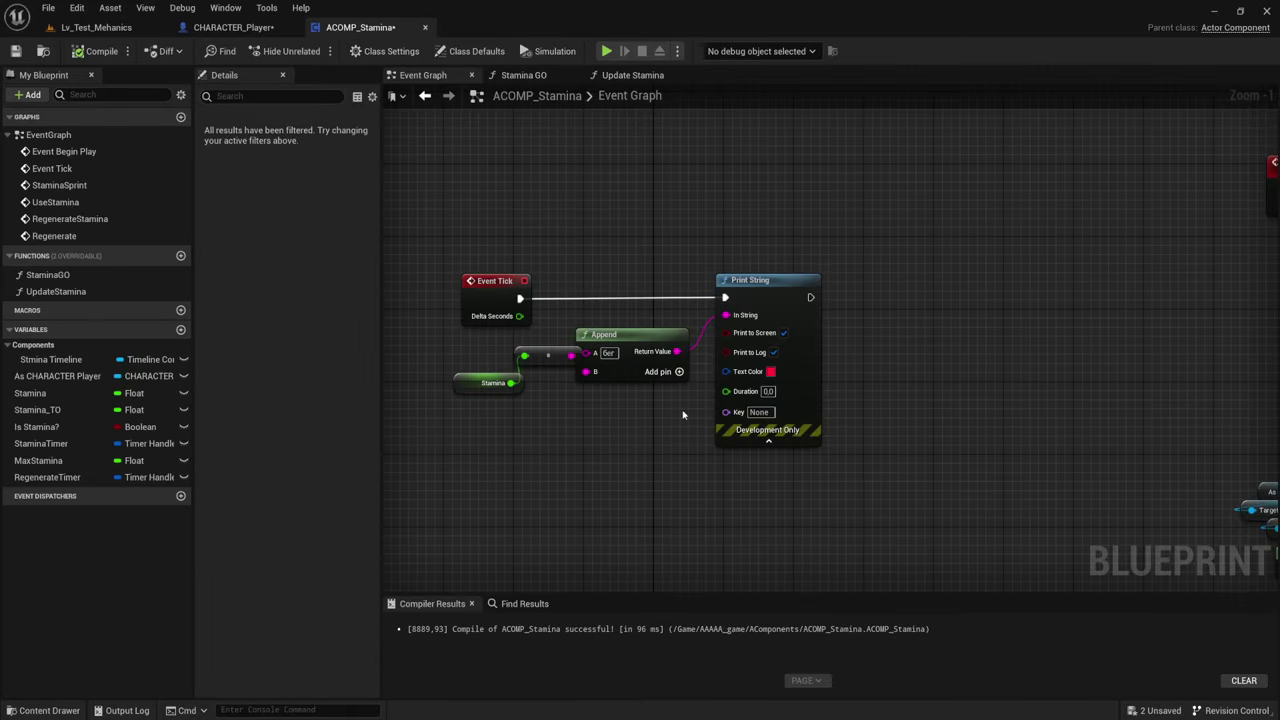
click(235, 28)
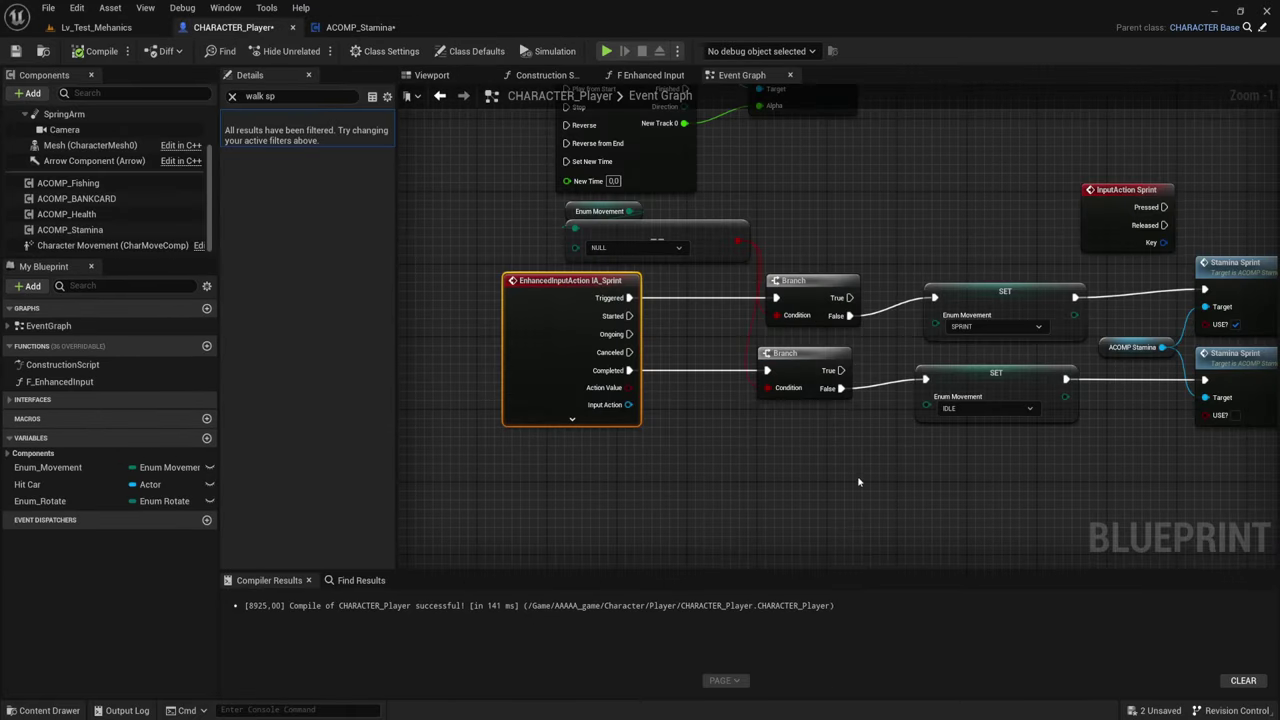
click(358, 28)
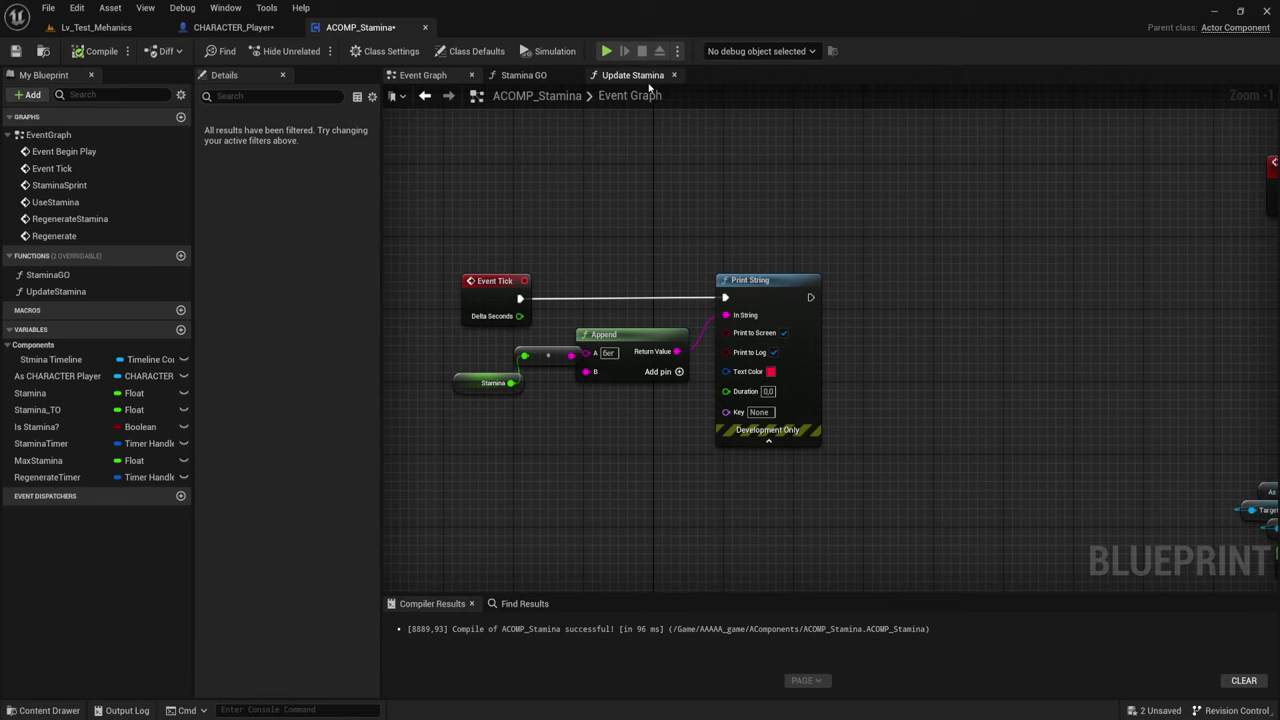
click(649, 80)
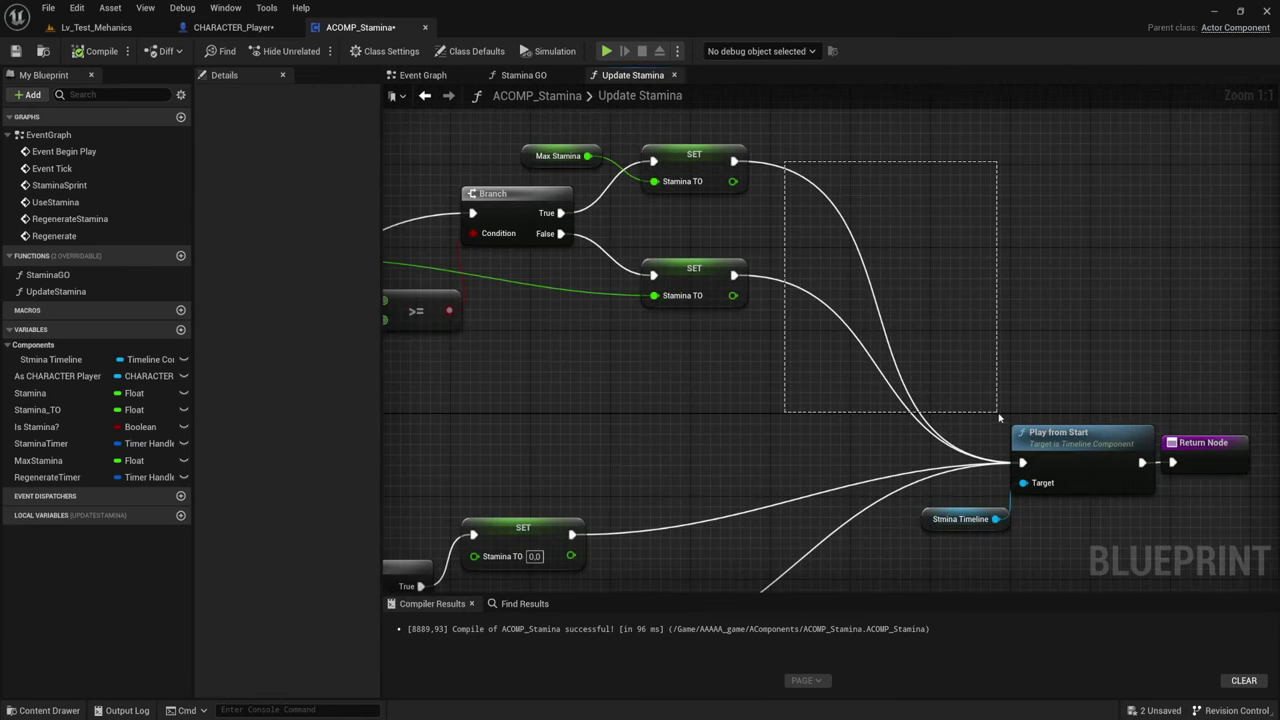
In the Update Stamina graph, nudge the <= node on the stamina-subtracting branch up and left
click(36, 427)
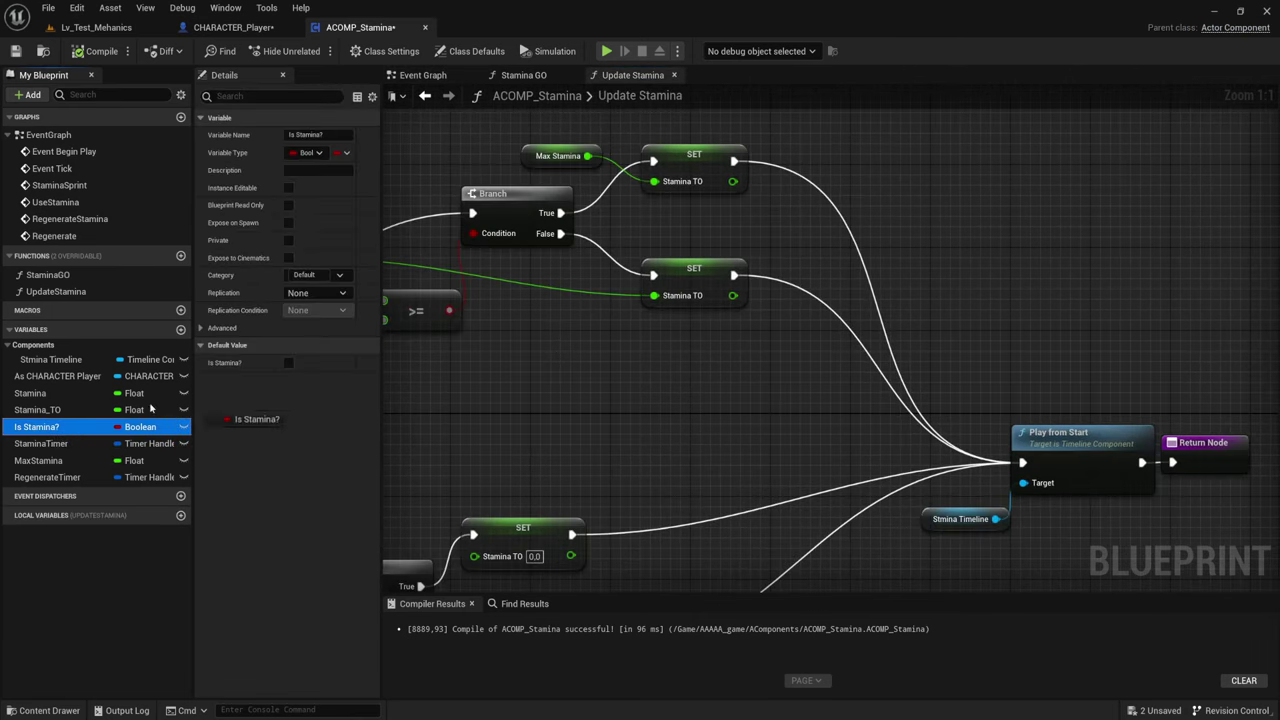
drag(36, 433, 40, 445)
mouse_move(596, 401)
right_down()
mouse_move(716, 334)
mouse_move(790, 386)
right_up()
right_drag(513, 379, 591, 426)
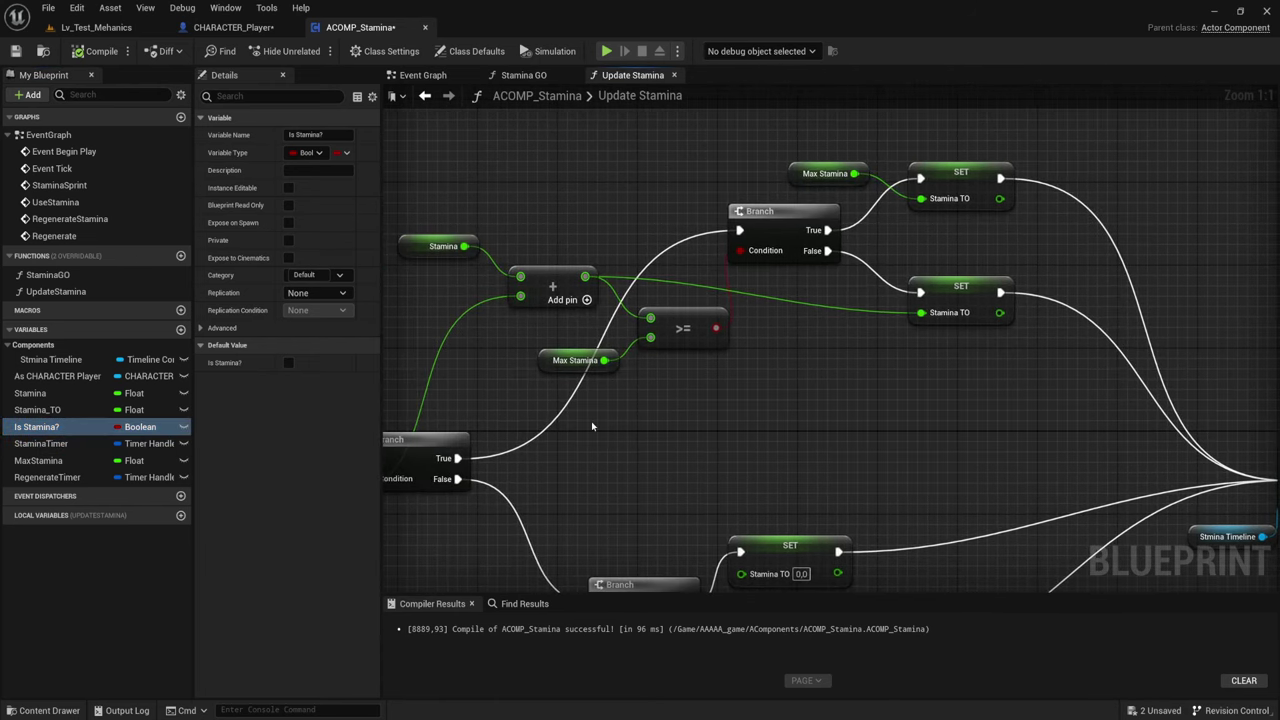
click(698, 330)
right_drag(698, 330, 790, 340)
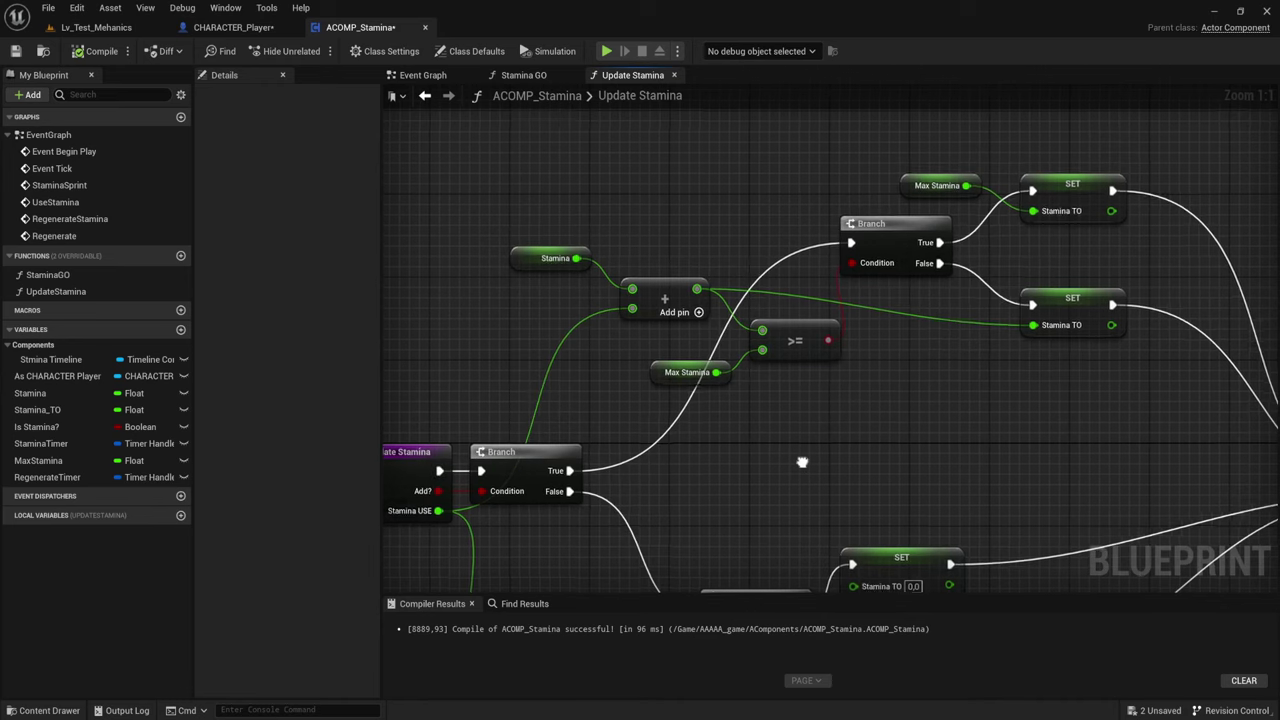
mouse_move(810, 460)
right_down()
mouse_move(923, 325)
mouse_move(850, 302)
right_up()
right_drag(822, 357, 842, 271)
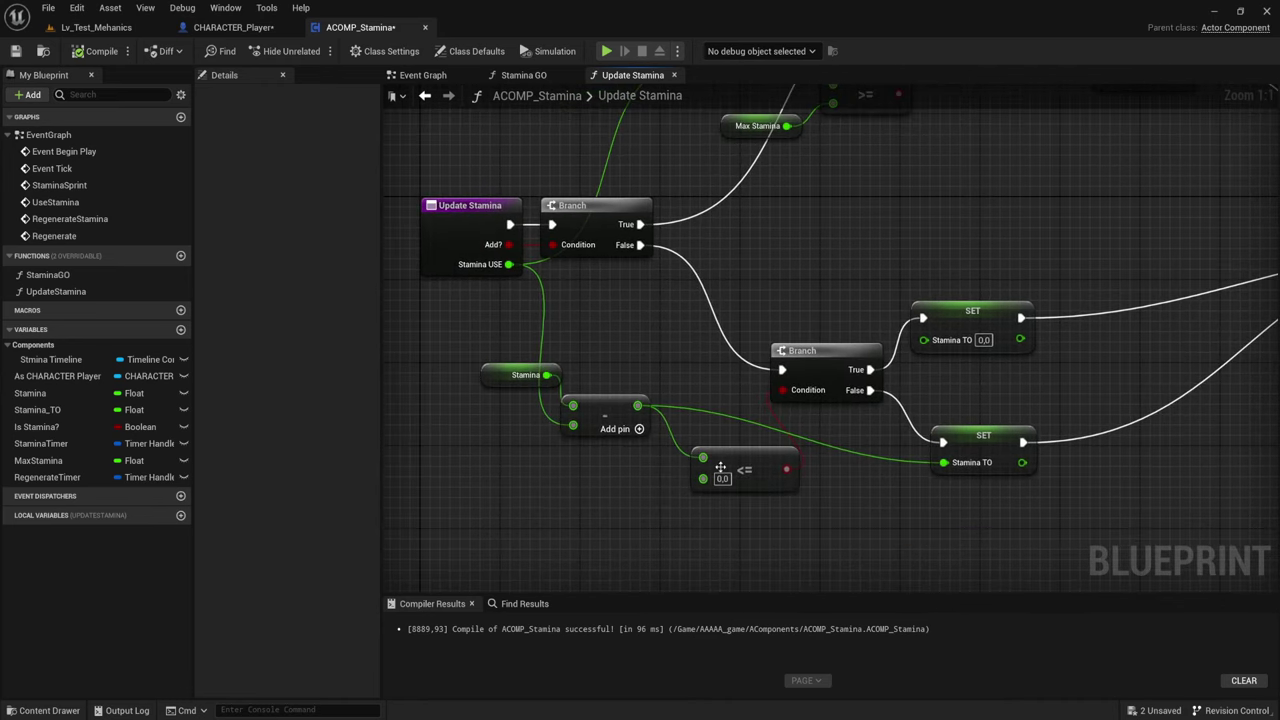
drag(720, 468, 687, 446)
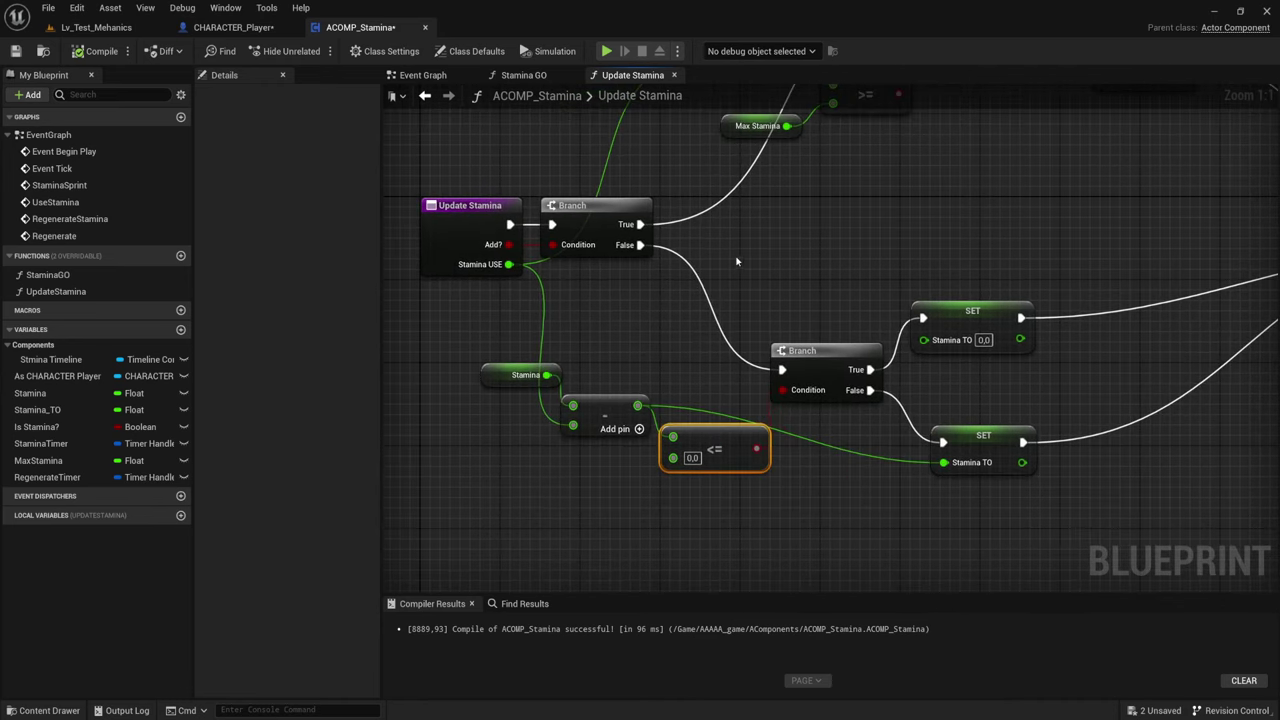
Shift the Play from Start, Return Node and Stmina Timeline group into place, then compile ACOMP_Stamina
right_drag(736, 262, 756, 315)
scroll(755, 309, down, 3)
right_drag(806, 277, 683, 329)
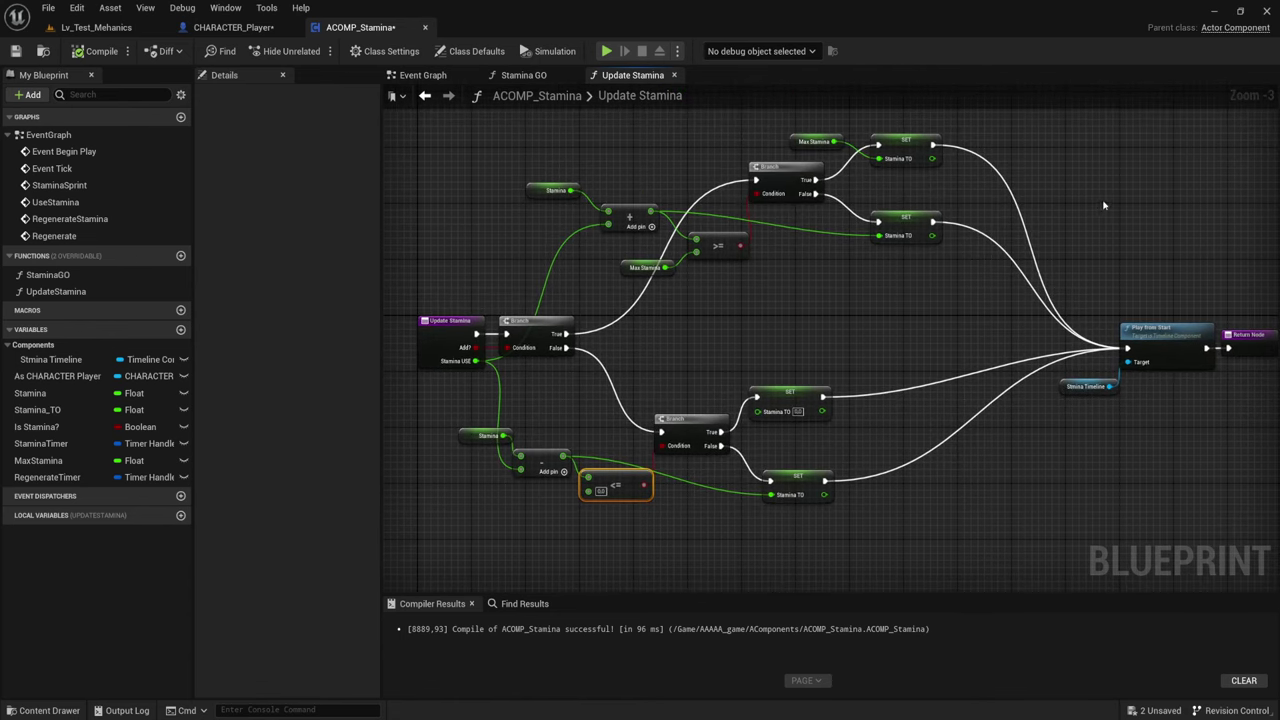
drag(1104, 205, 1265, 405)
drag(1250, 350, 1215, 350)
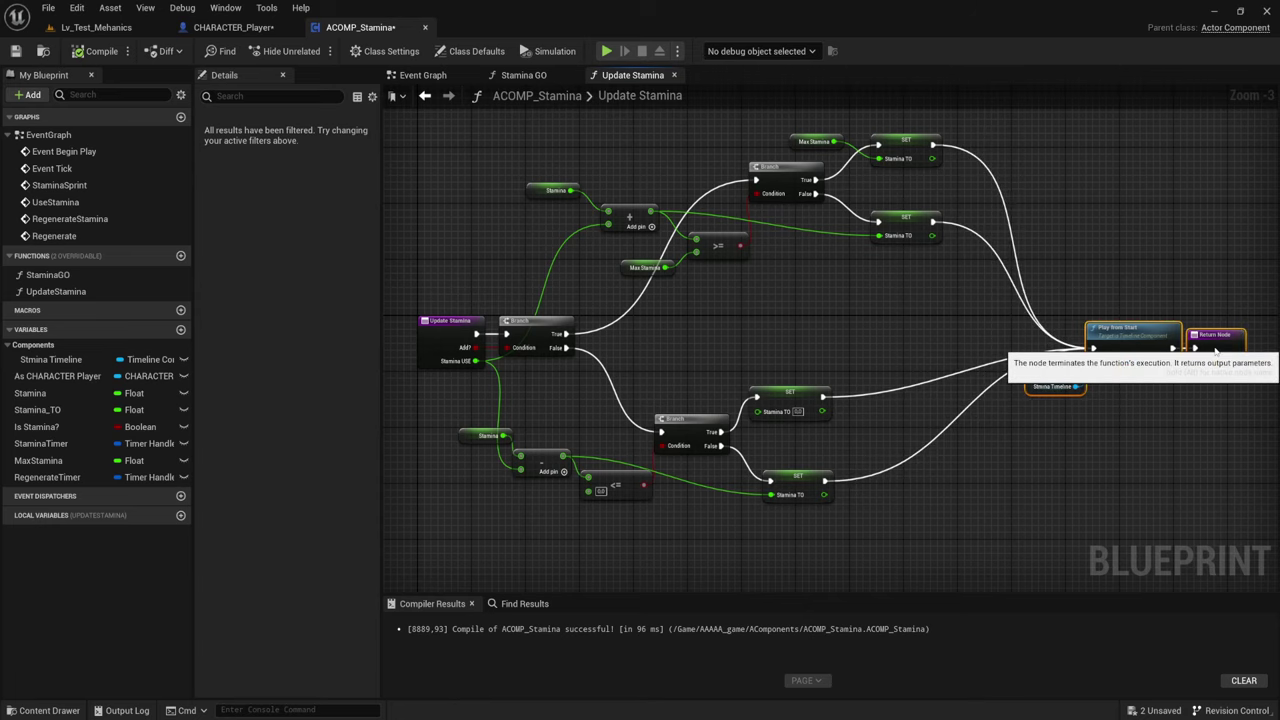
drag(1131, 348, 1134, 390)
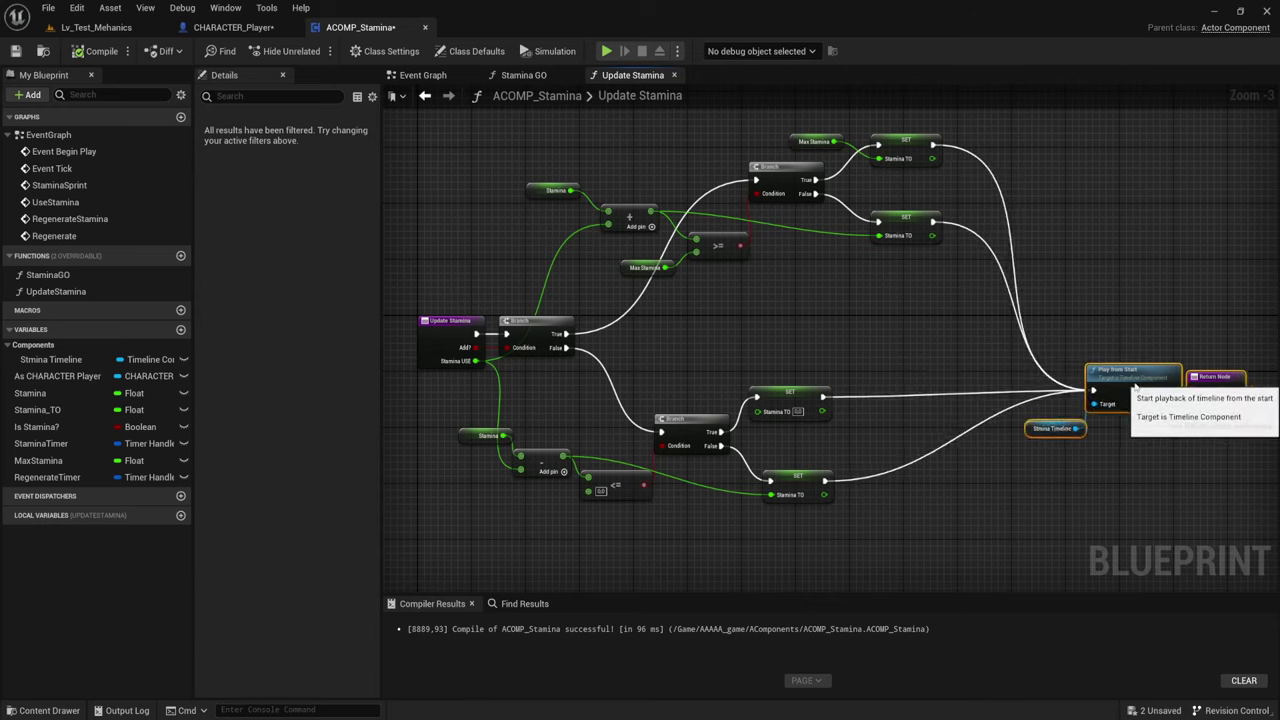
click(104, 53)
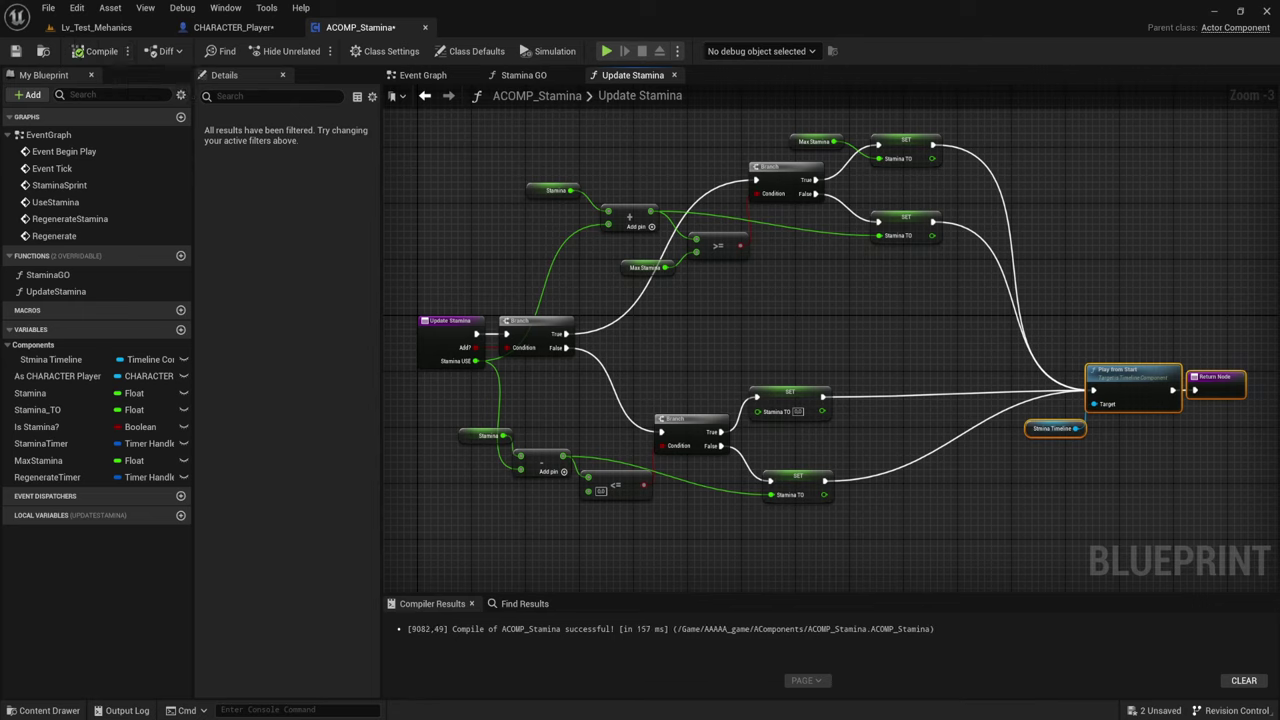